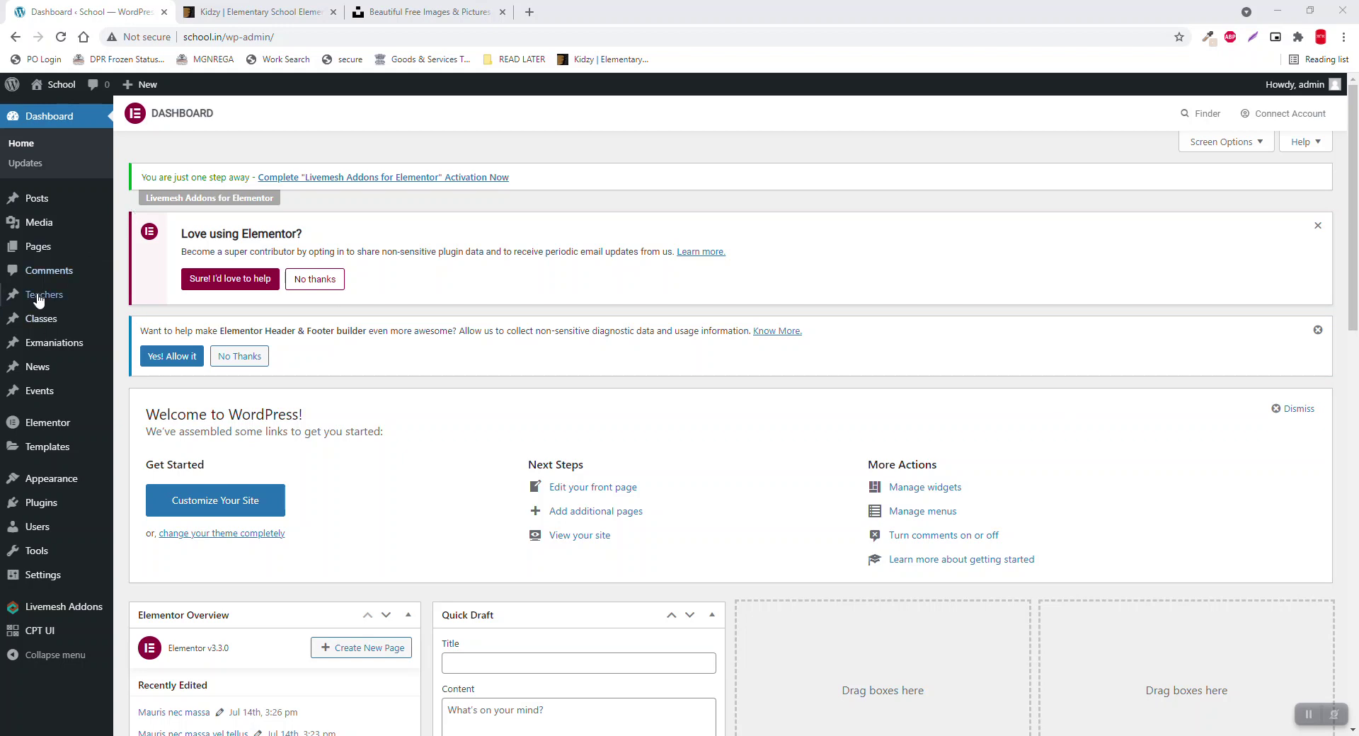
Step: Open the Home front page from the site's page list and start editing it with Elementor
mouse_move(41, 304)
mouse_move(43, 327)
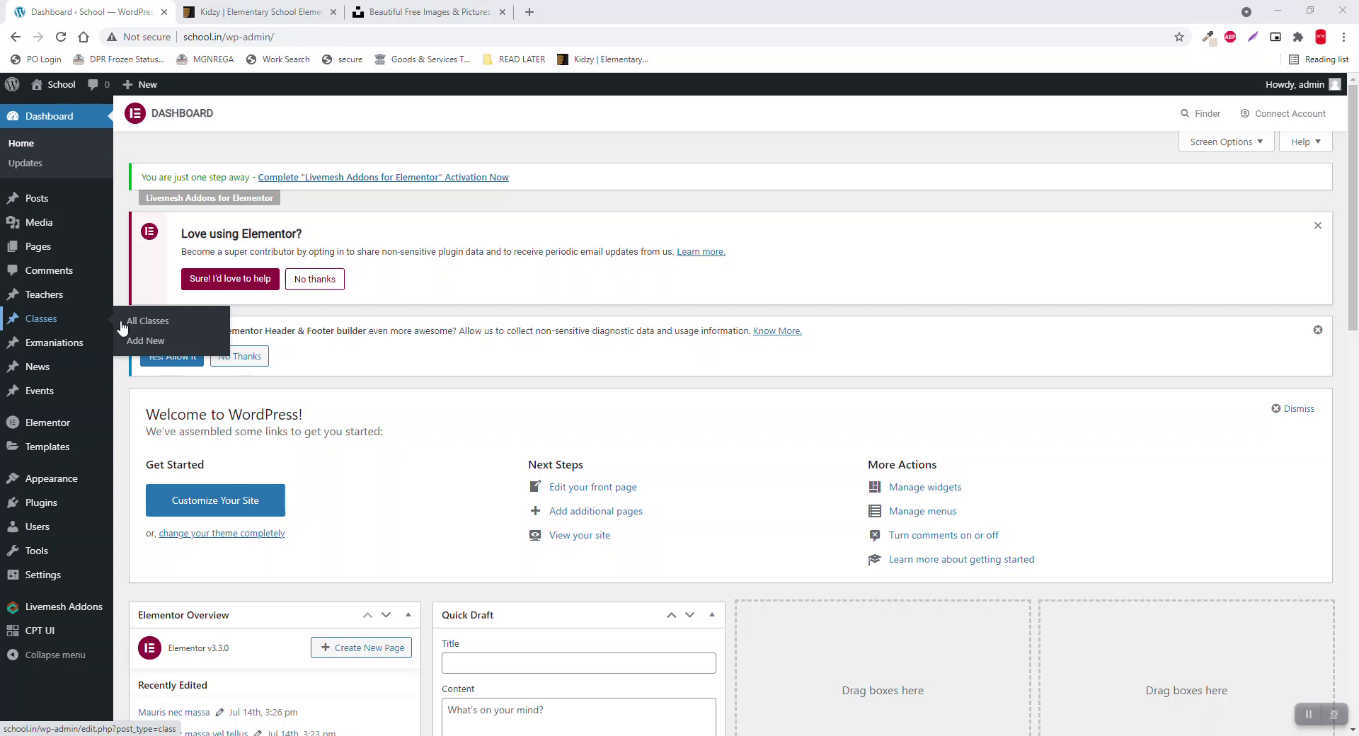
click(80, 259)
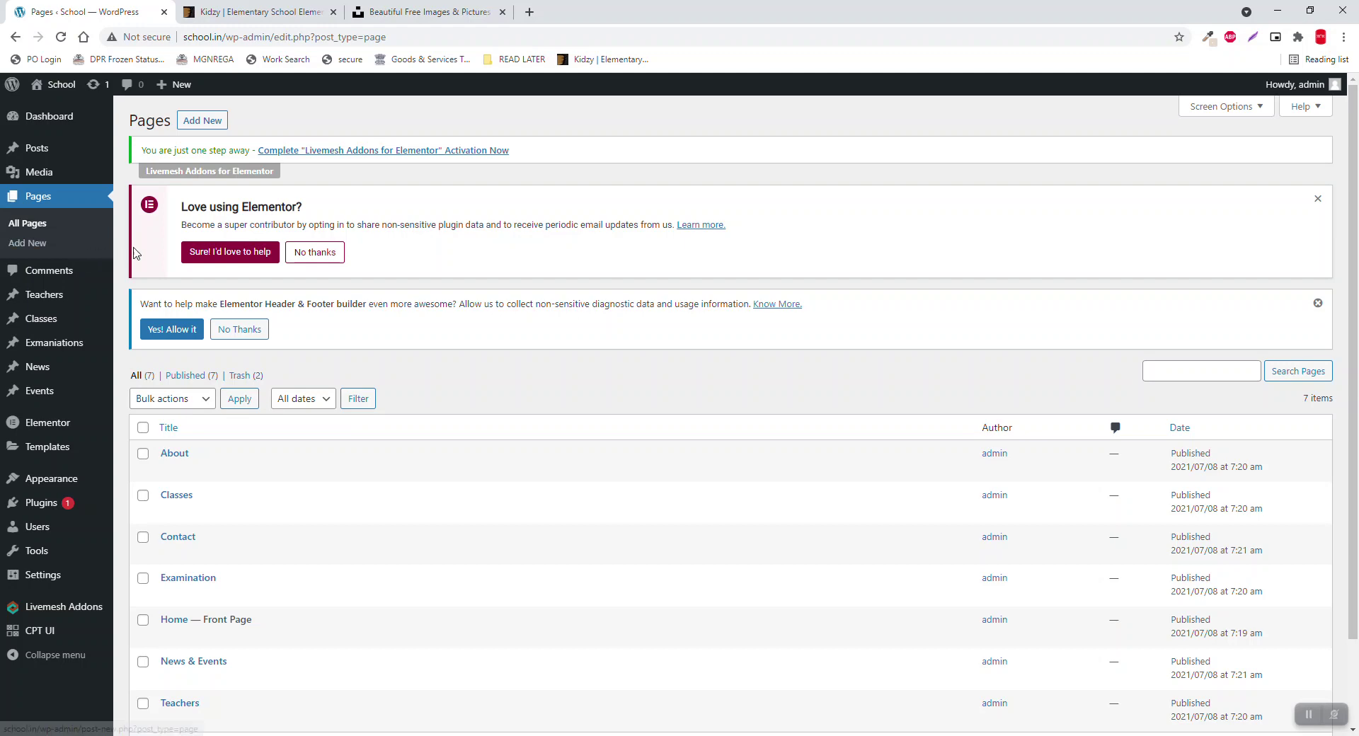
scroll(226, 450, down, 3)
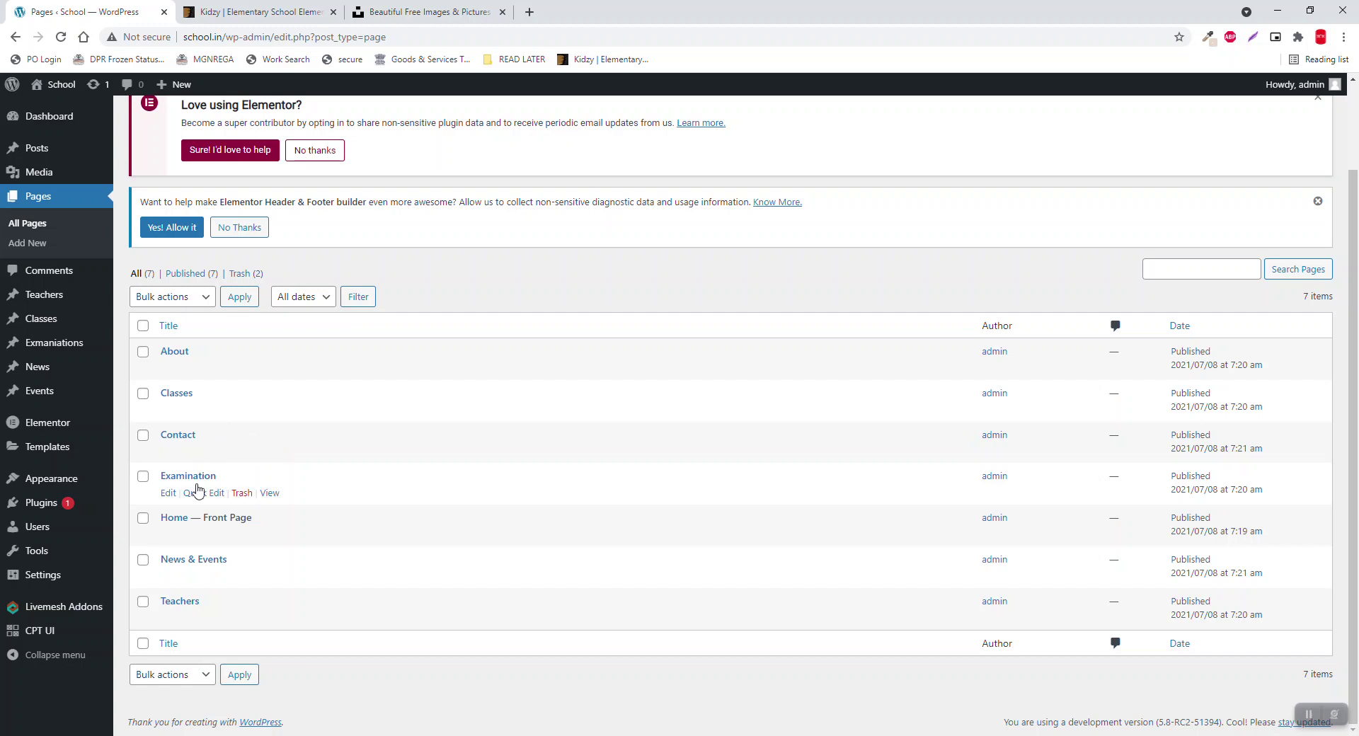
click(167, 535)
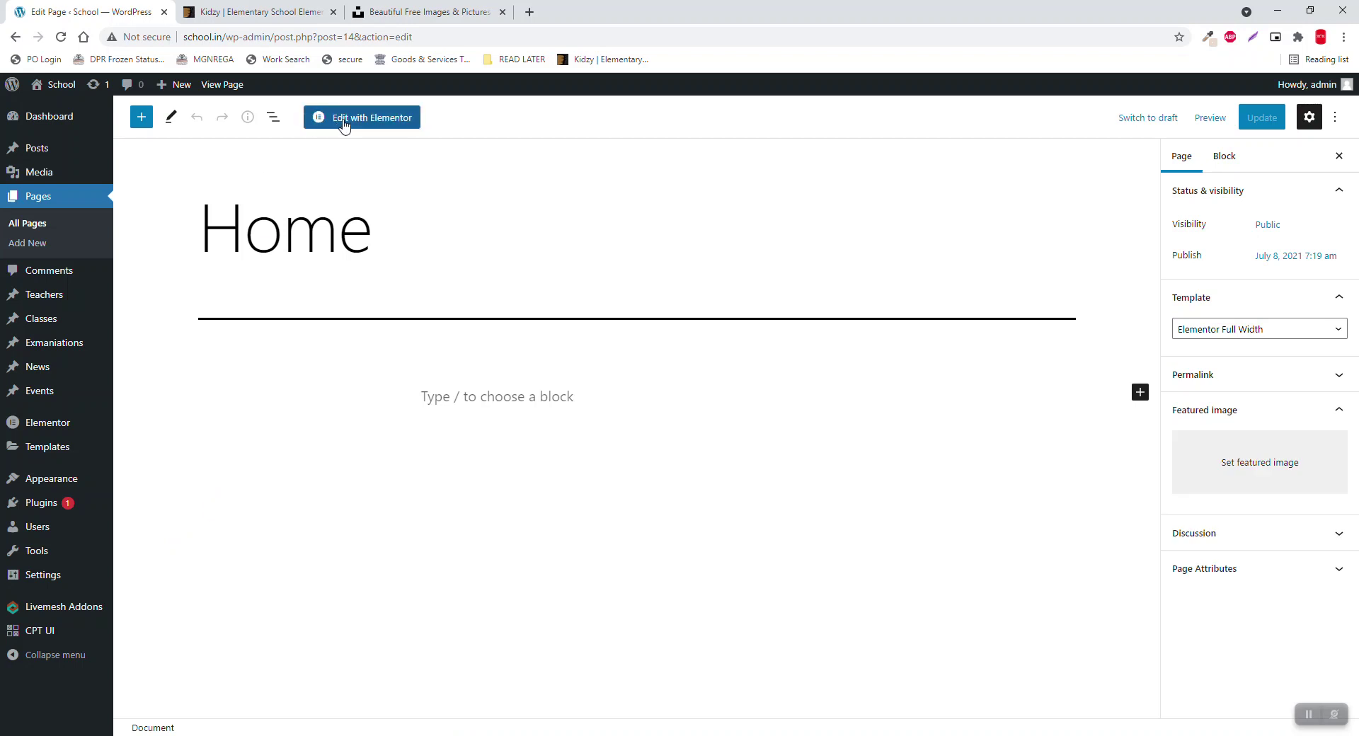
click(343, 123)
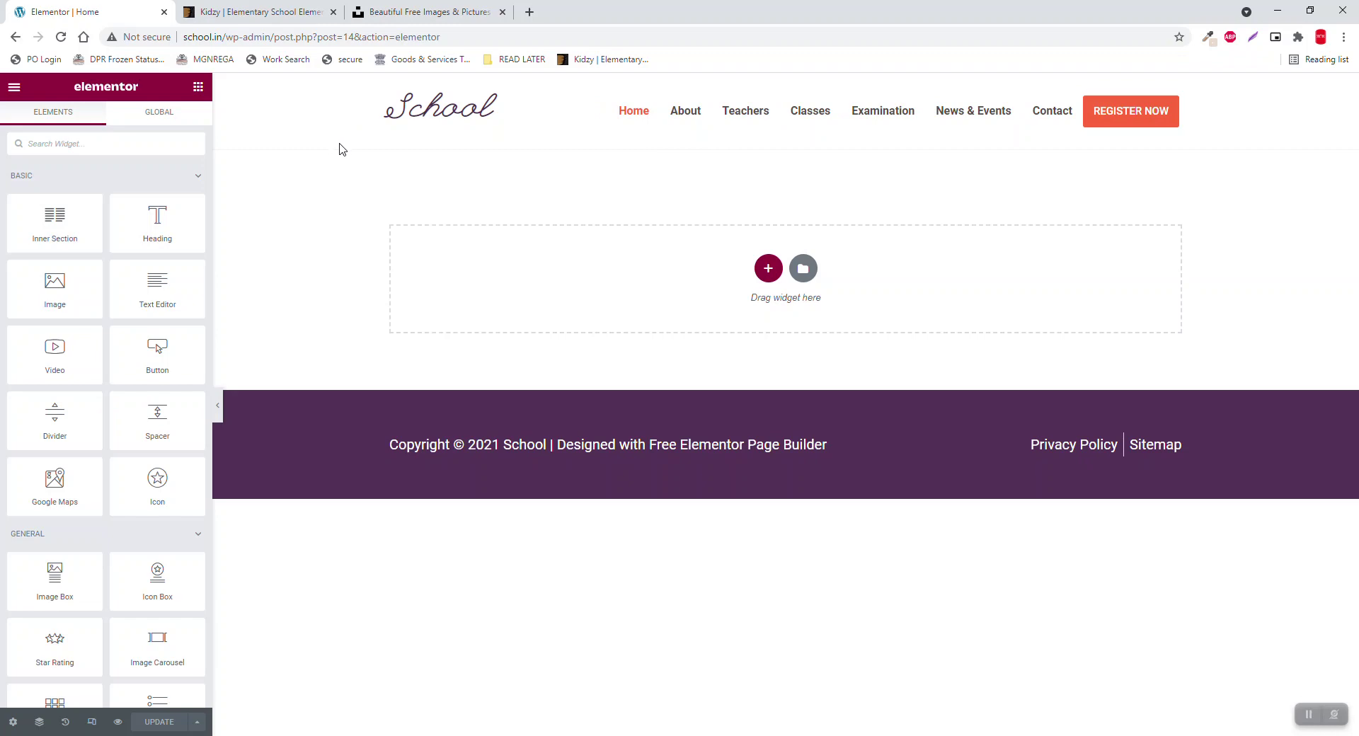
Step: Check the hero layout in the Kidzy template preview and add a section with two equal columns to the Home page
click(296, 11)
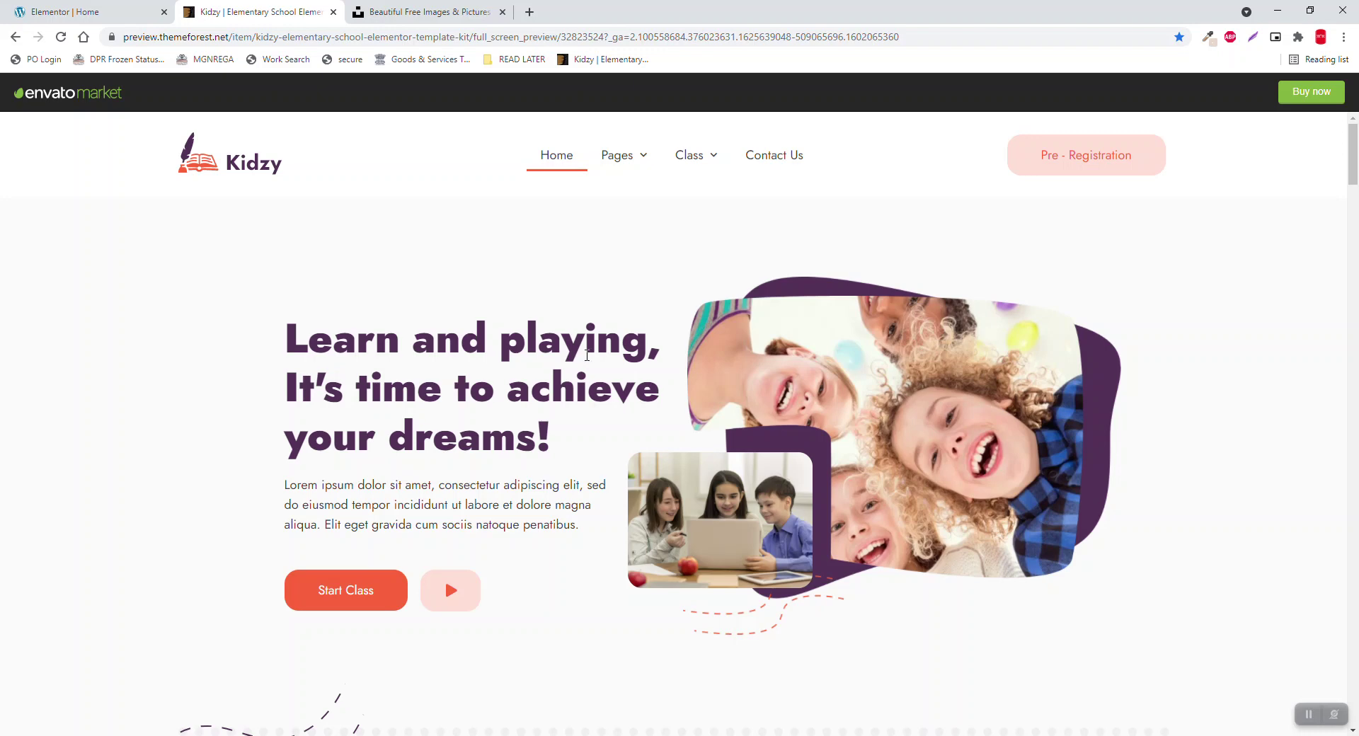
scroll(586, 355, down, 3)
scroll(592, 358, up, 3)
click(74, 7)
click(762, 273)
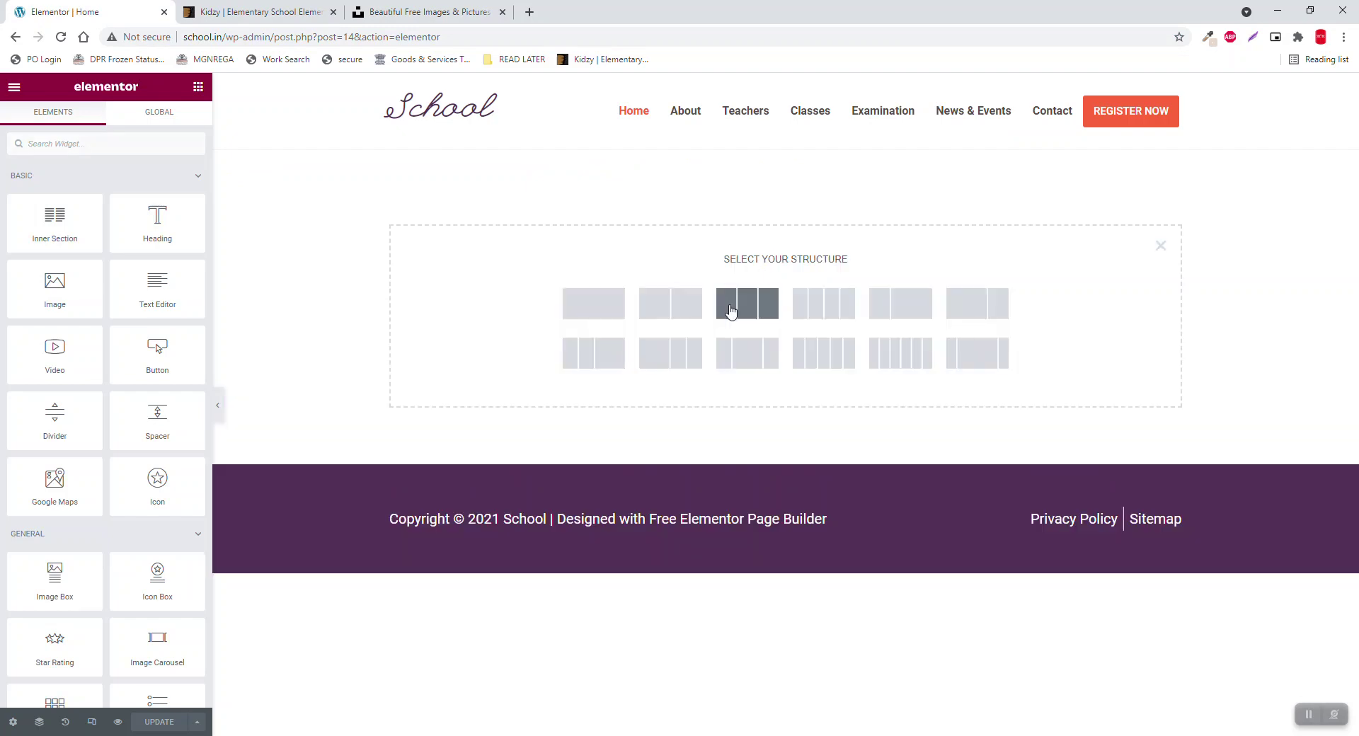
click(268, 10)
click(90, 7)
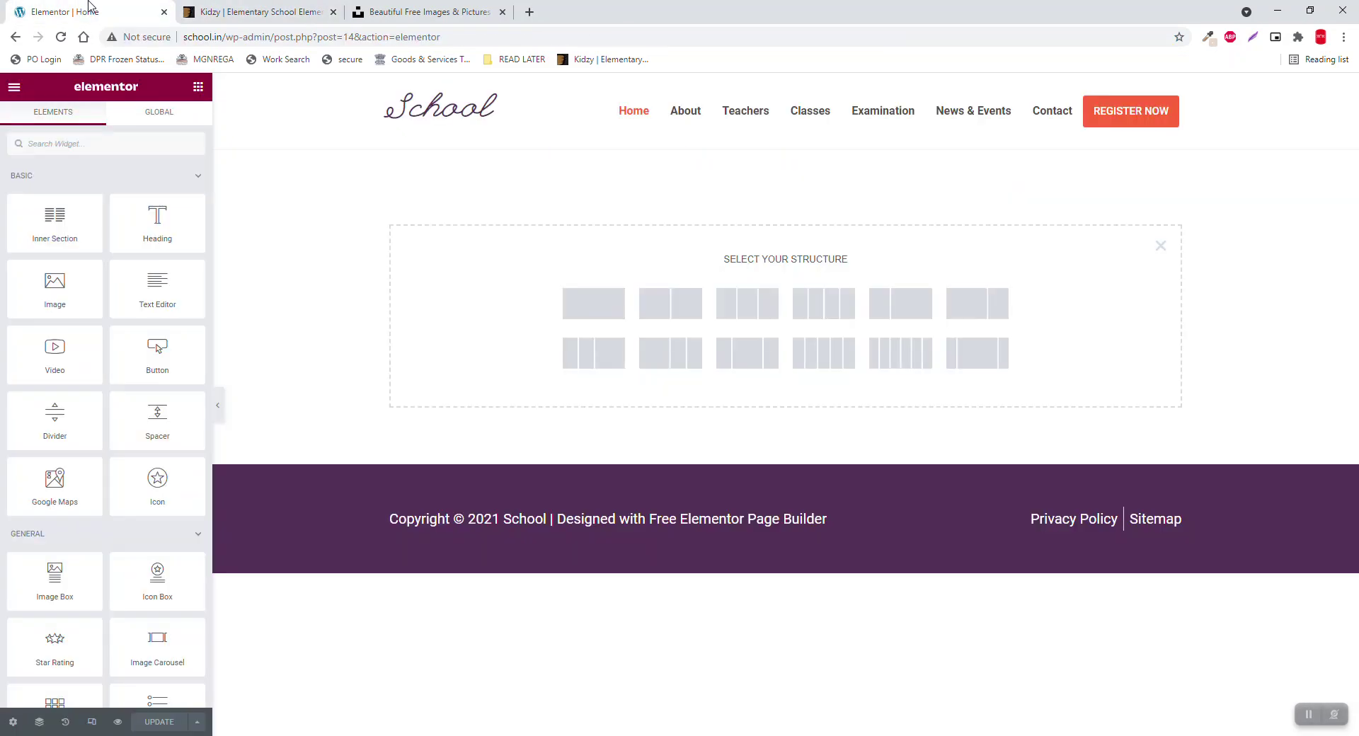
click(680, 312)
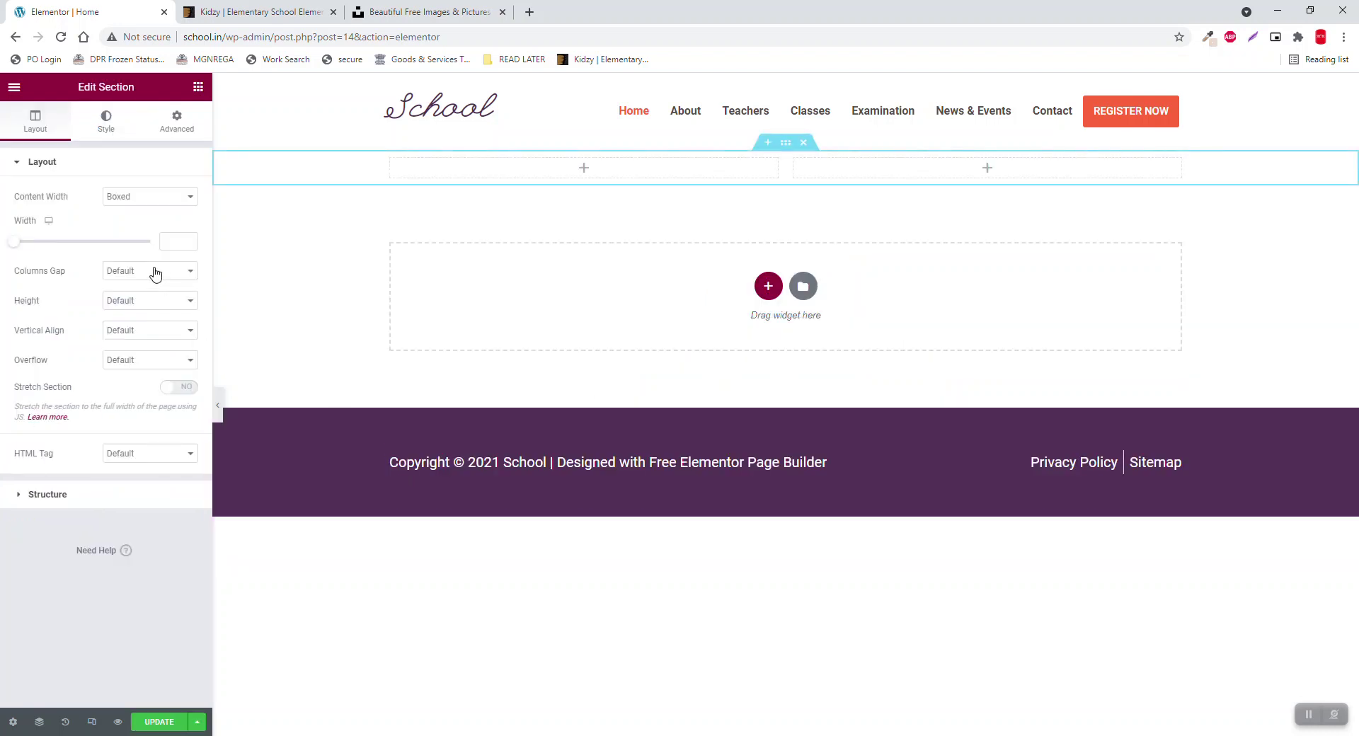
Step: Set the new section's content width to Full Width and its columns gap to No Gap
click(152, 202)
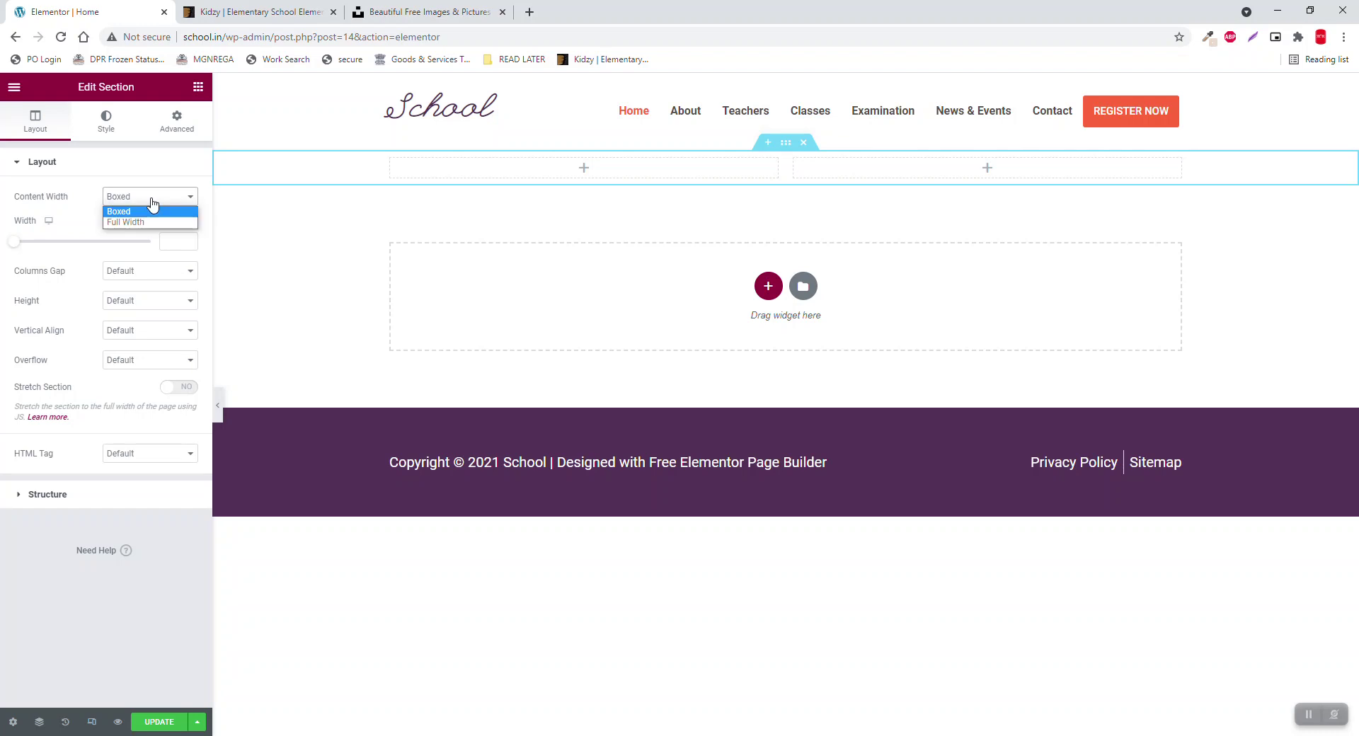
click(146, 222)
click(147, 227)
click(149, 253)
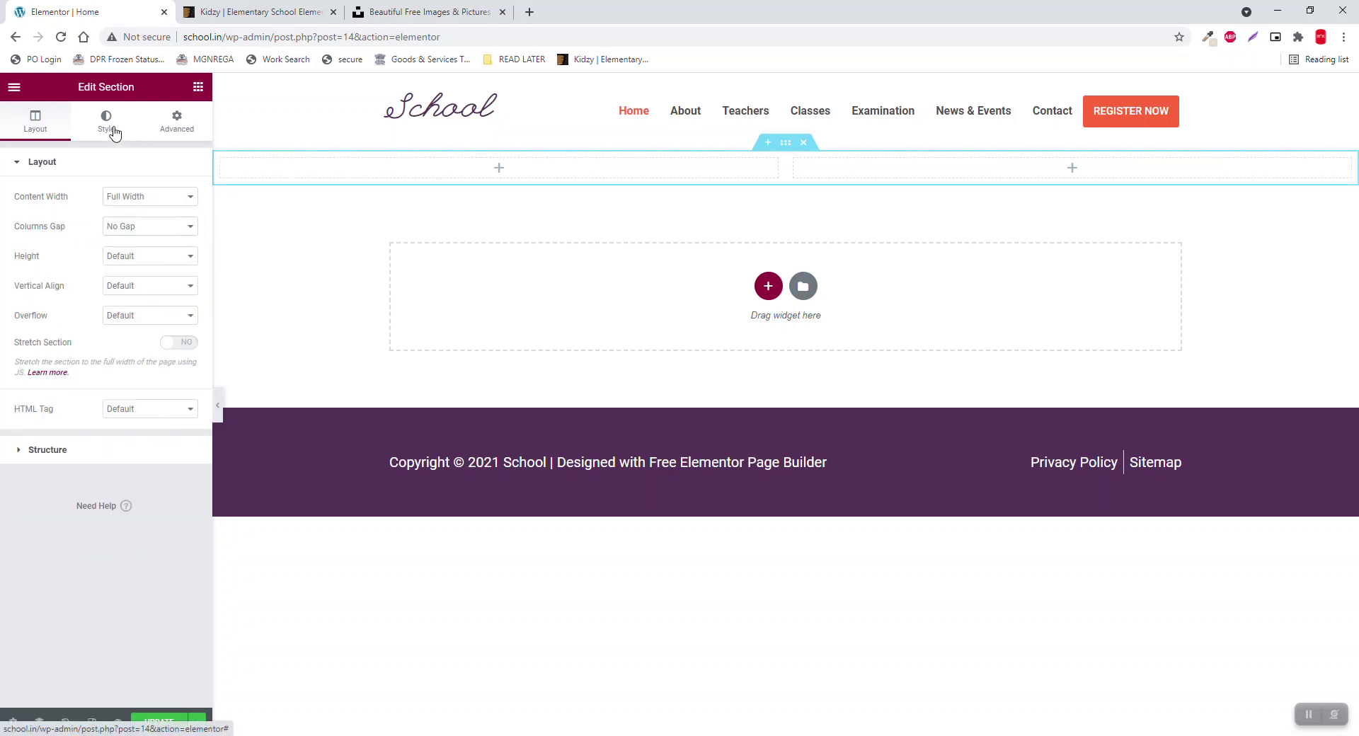
Step: Give the section a classic background with the color #F6F6F6
click(107, 121)
click(131, 225)
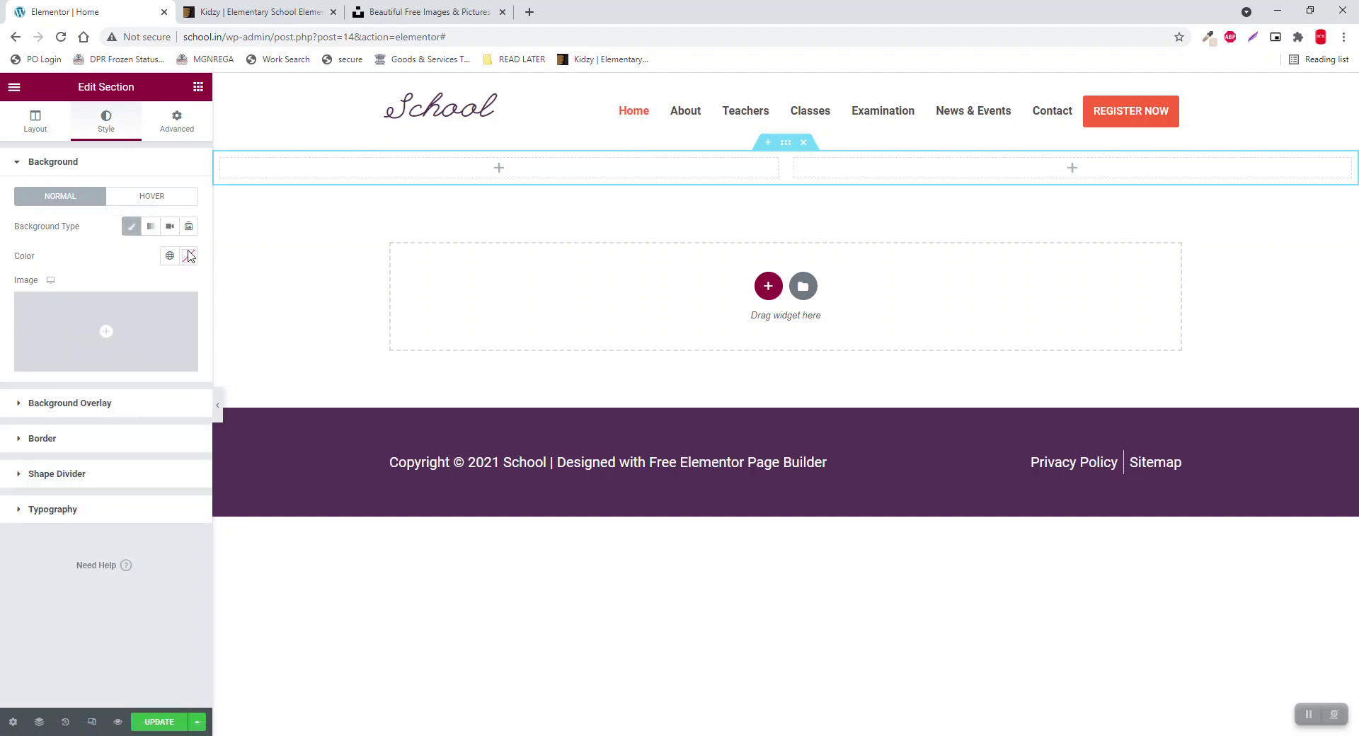
click(188, 254)
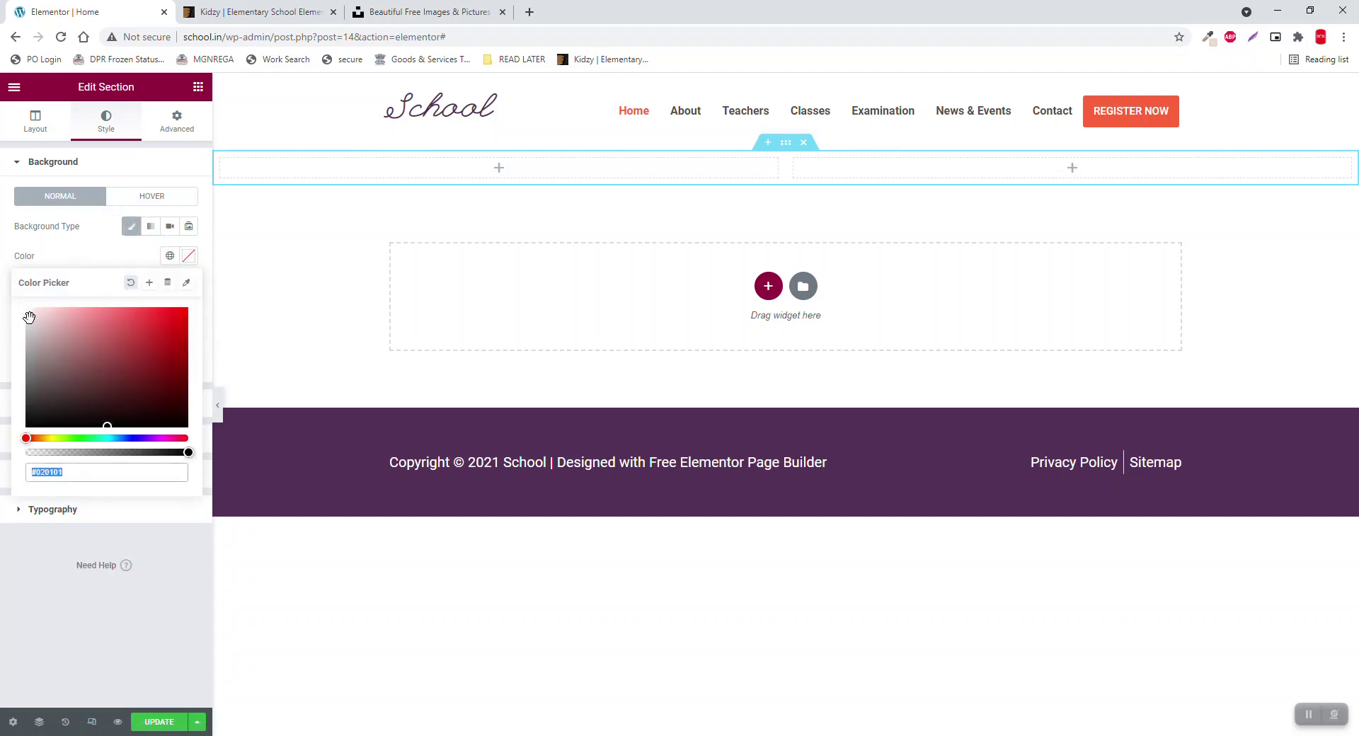
text(#F6F6F6)
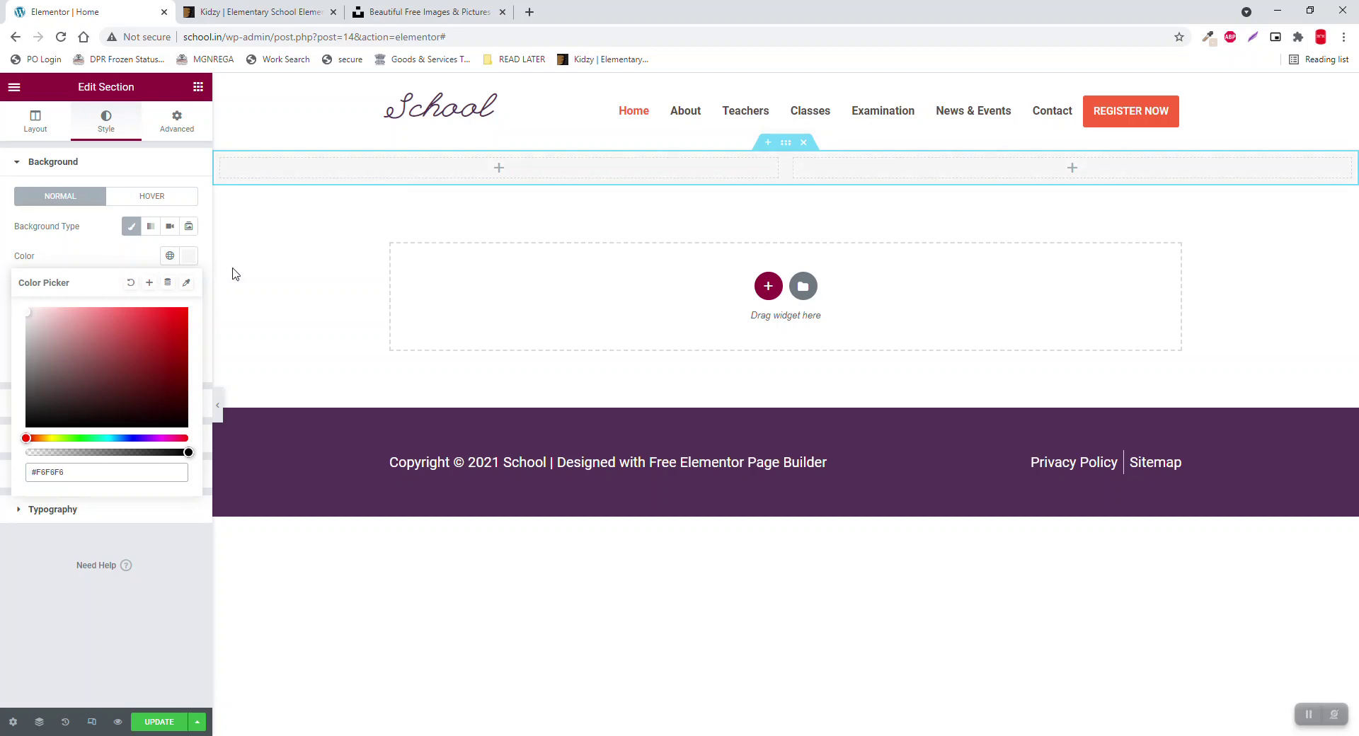
click(110, 255)
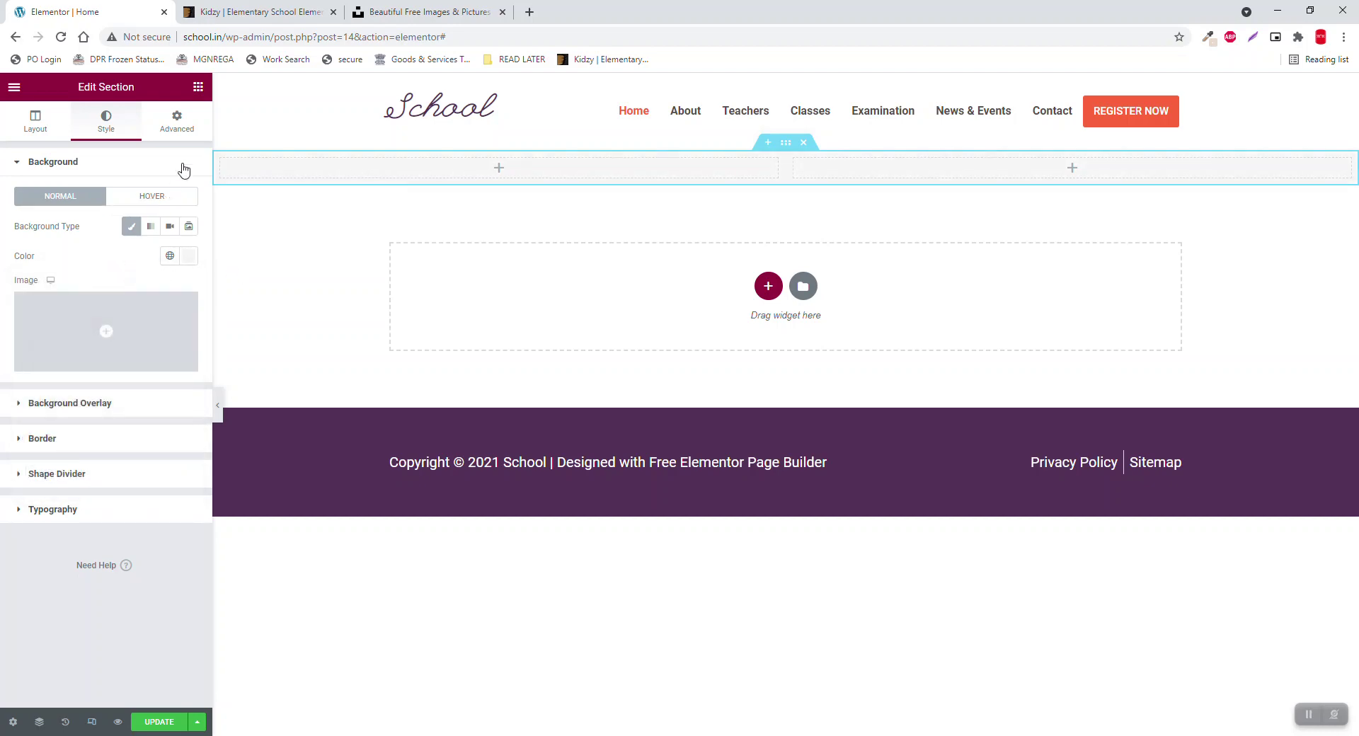
click(188, 133)
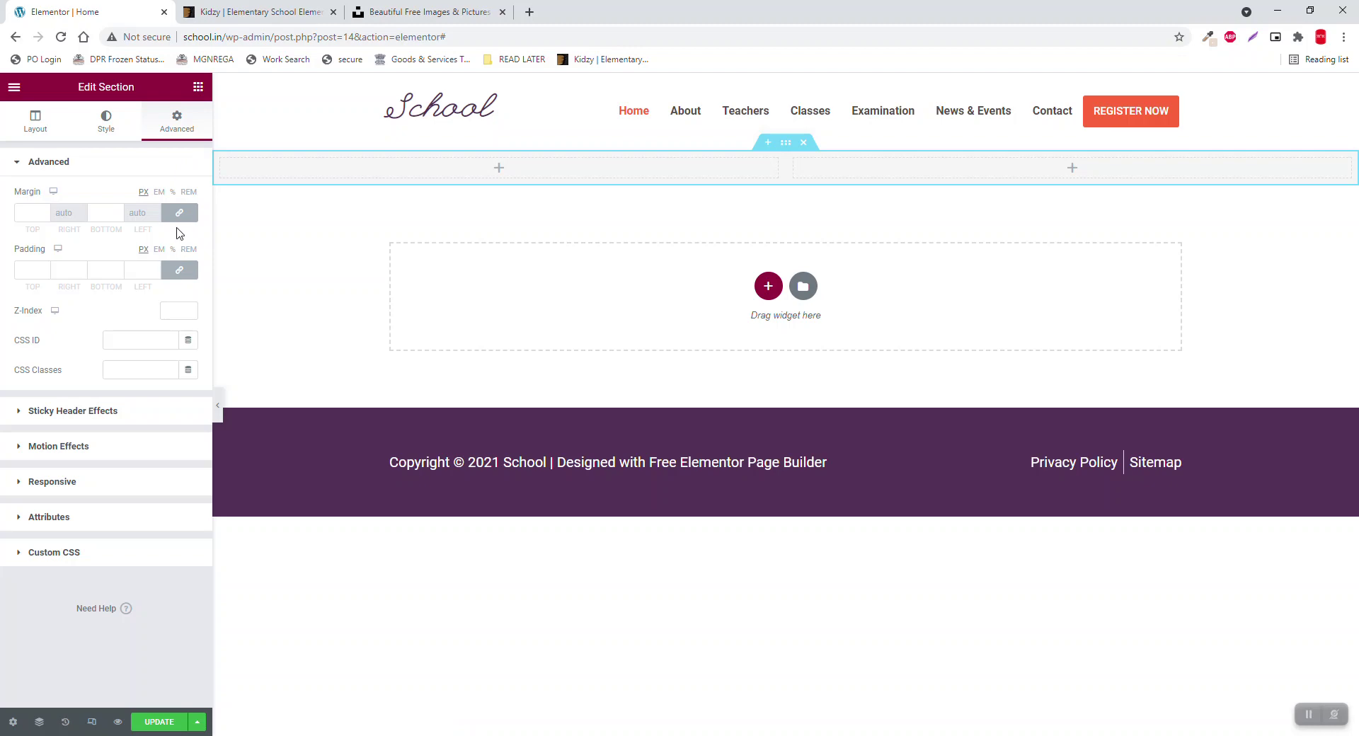
Step: Add an Image widget to the section's right column and set its image size to Full
click(198, 86)
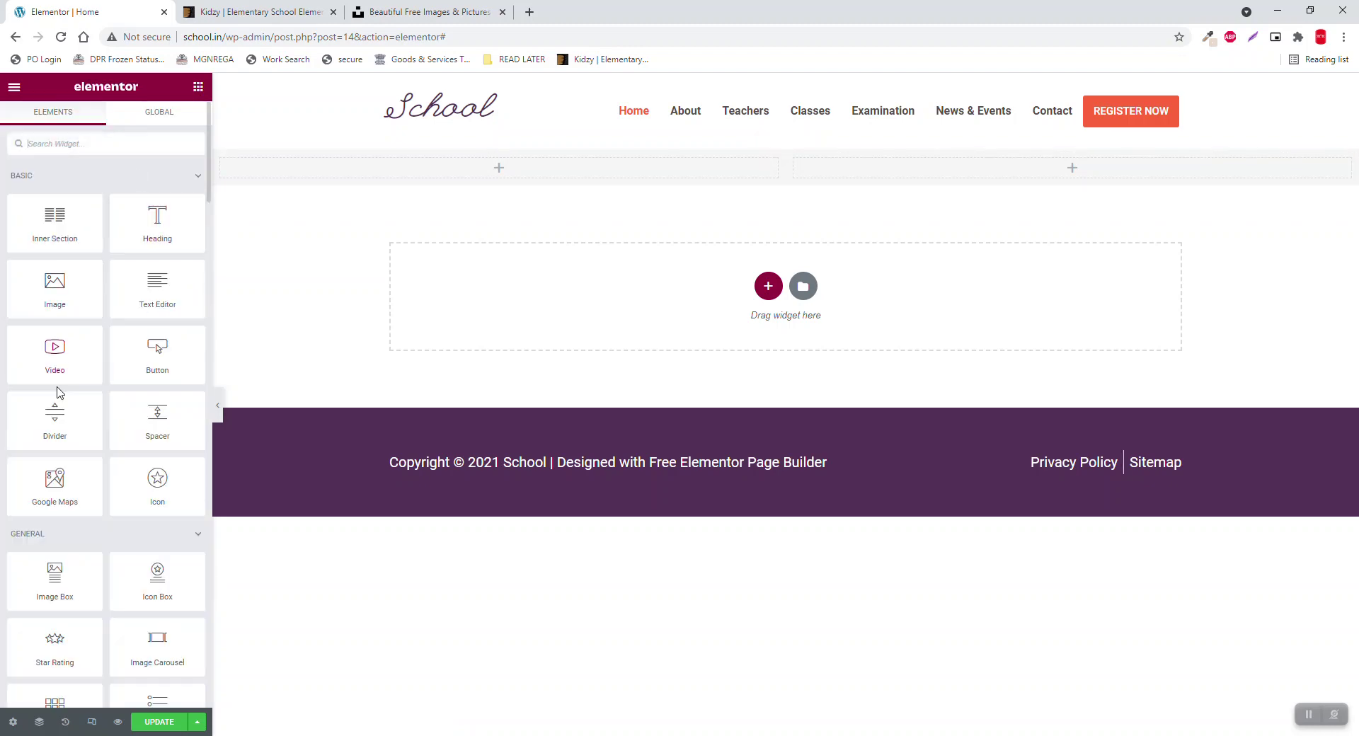
drag(54, 287, 957, 172)
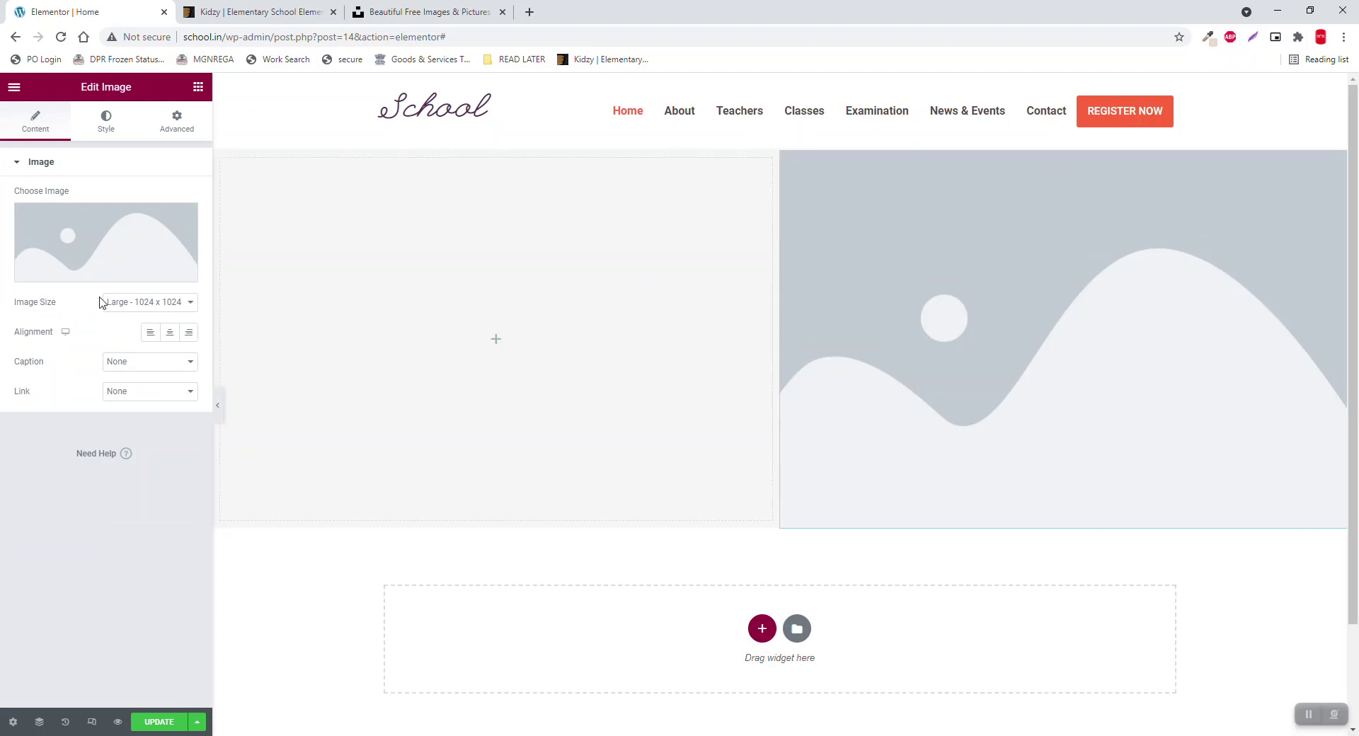
click(101, 303)
click(127, 401)
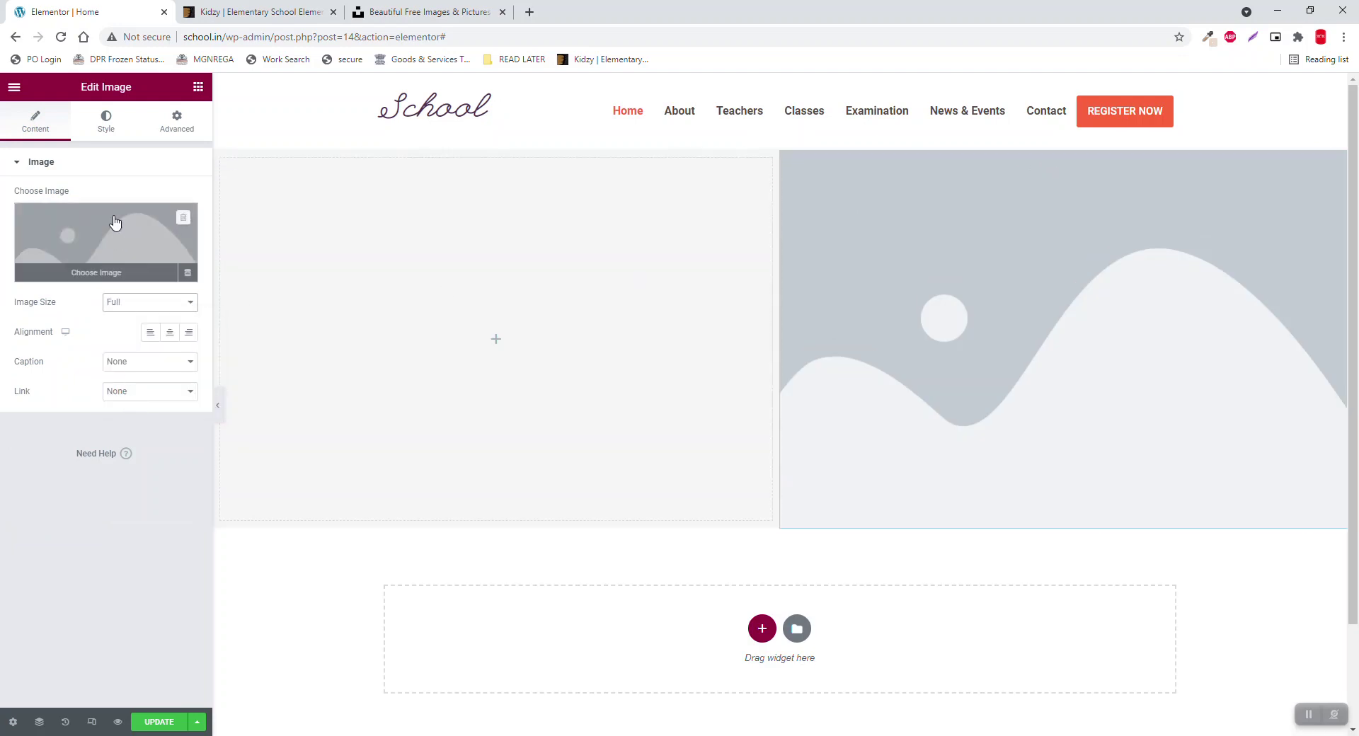
Step: Insert the media library photo of two students writing at a desk into the Image widget
click(116, 222)
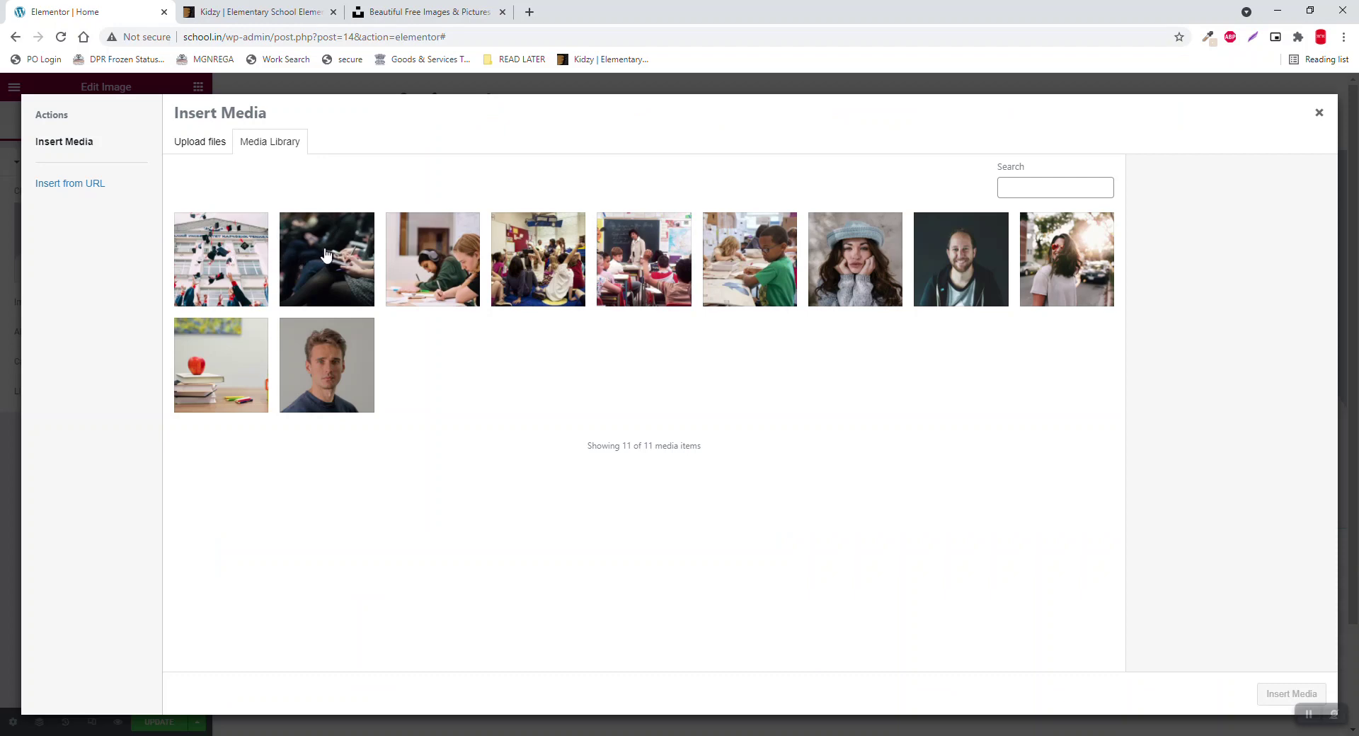
click(432, 273)
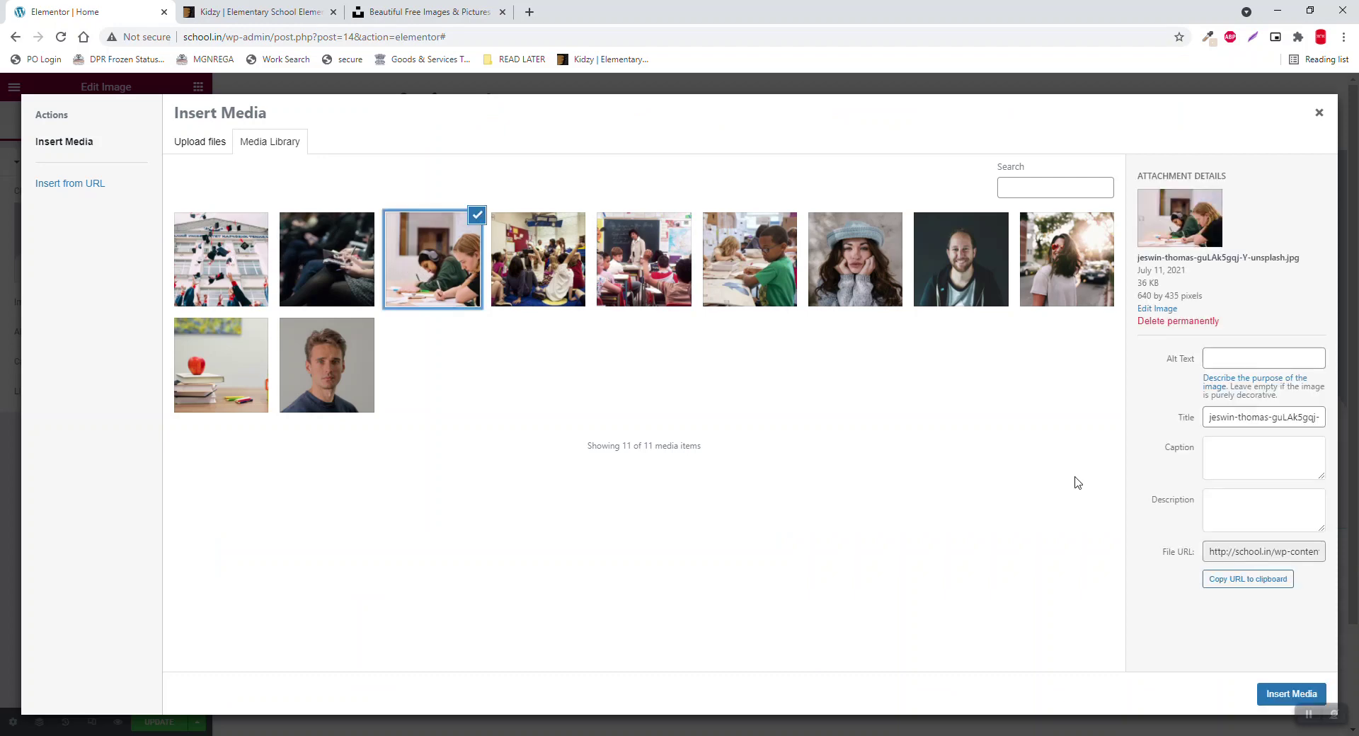
click(1273, 691)
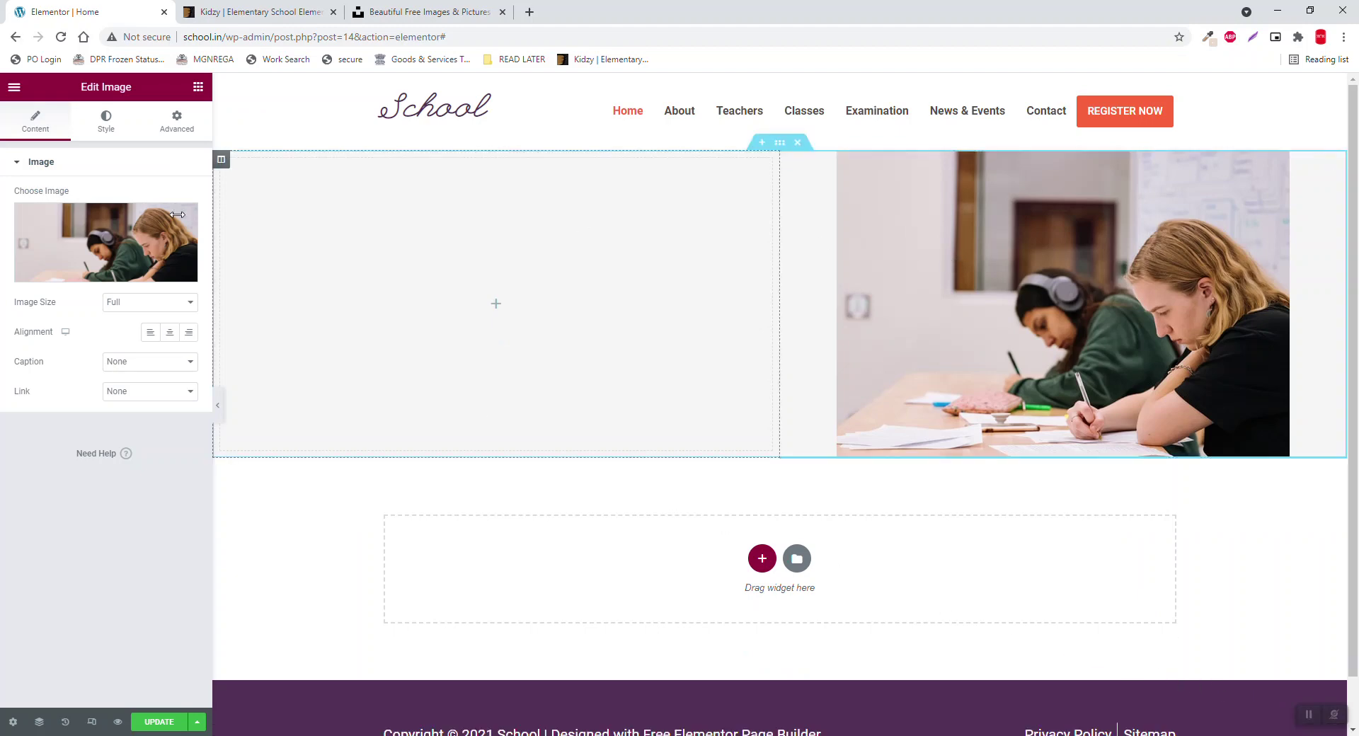
Step: Switch to Unsplash, search for "school" photos and filter the results to Square orientation
mouse_move(121, 228)
click(453, 11)
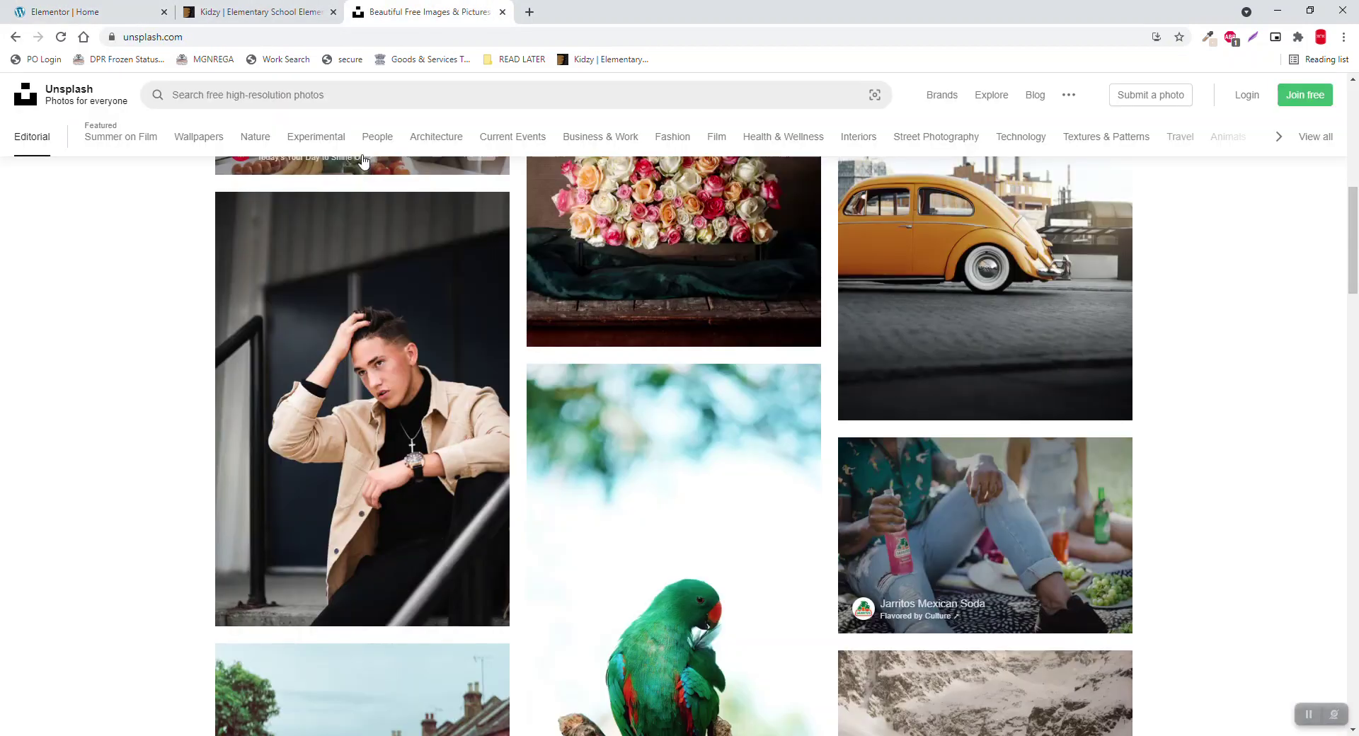
click(351, 99)
text(sc)
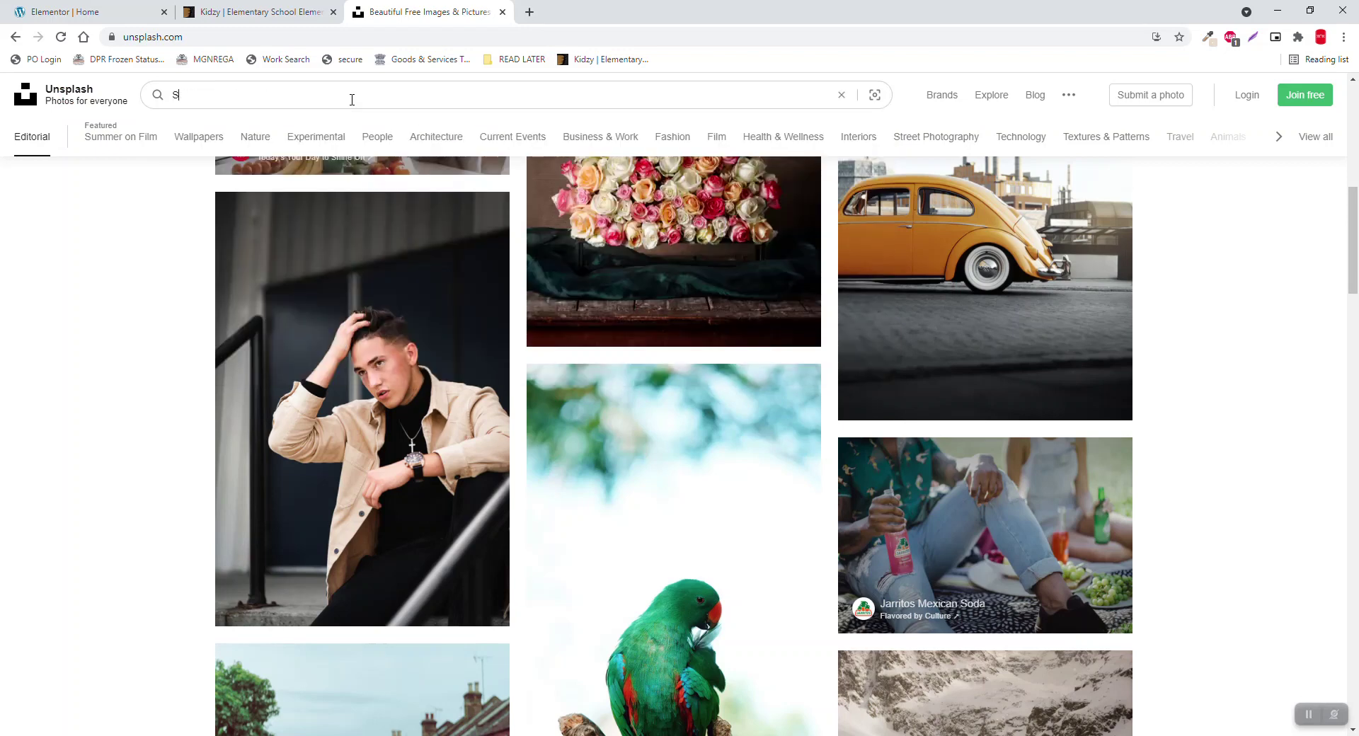
text(CHOOL)
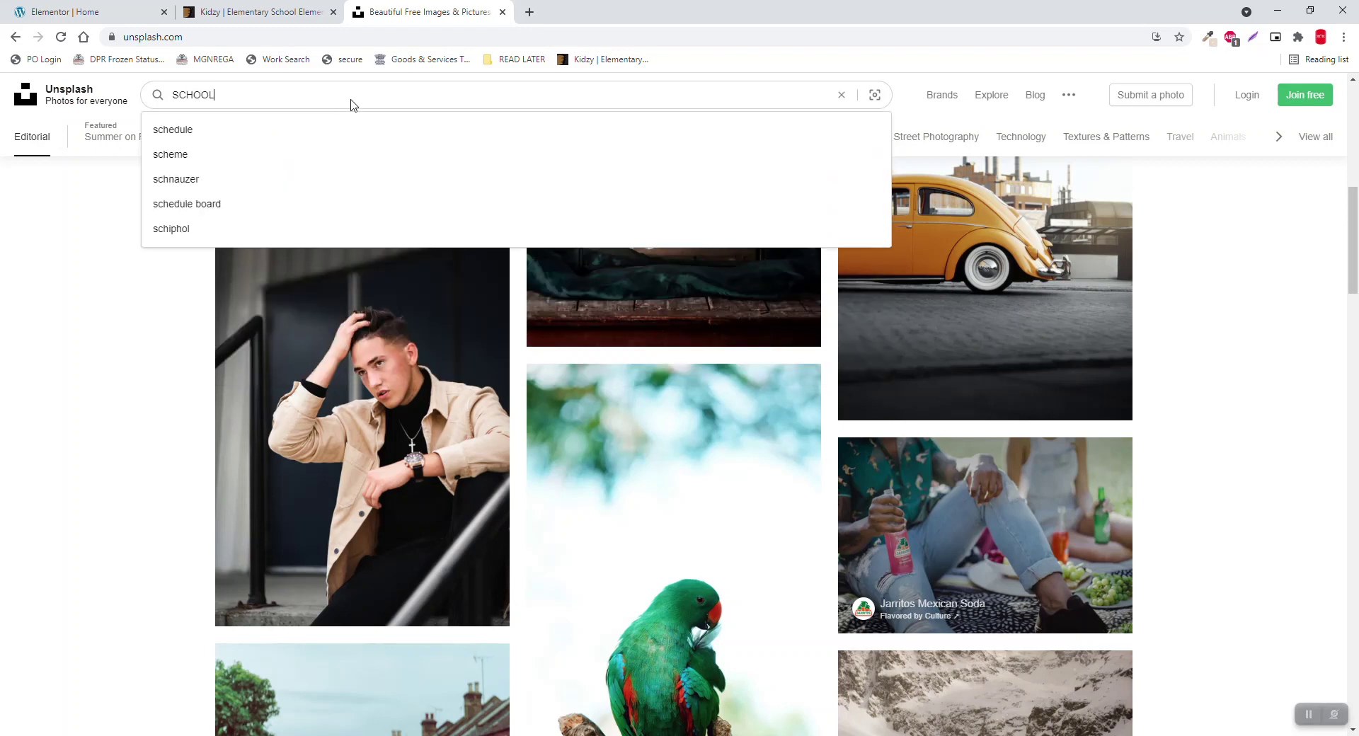
key(Return)
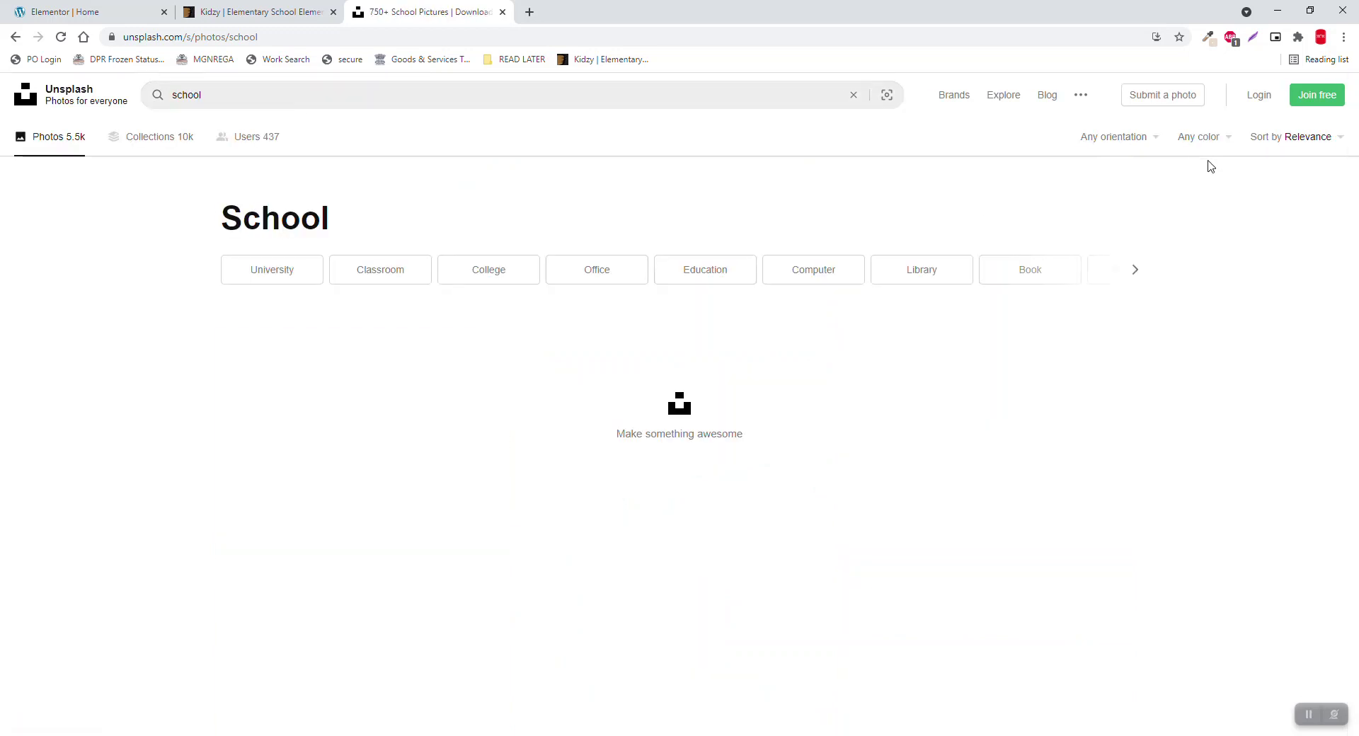
click(1126, 142)
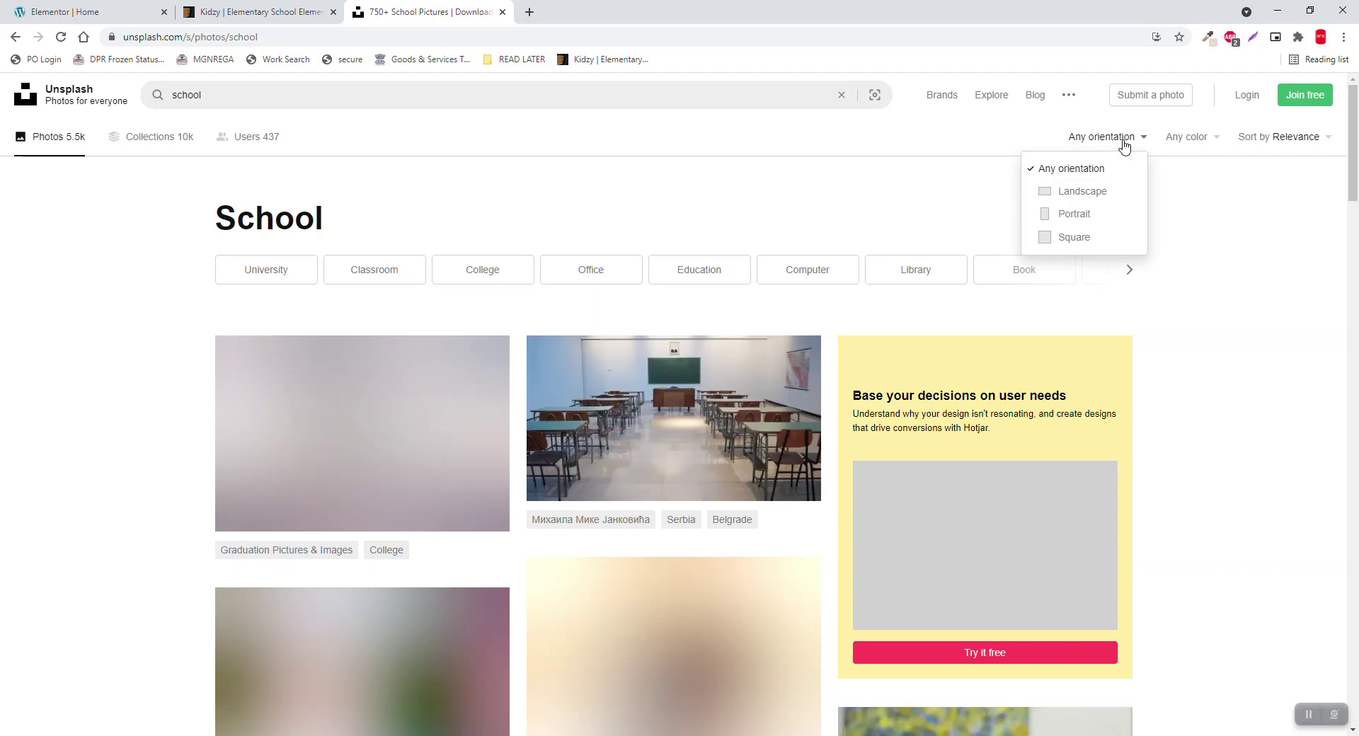
click(1065, 239)
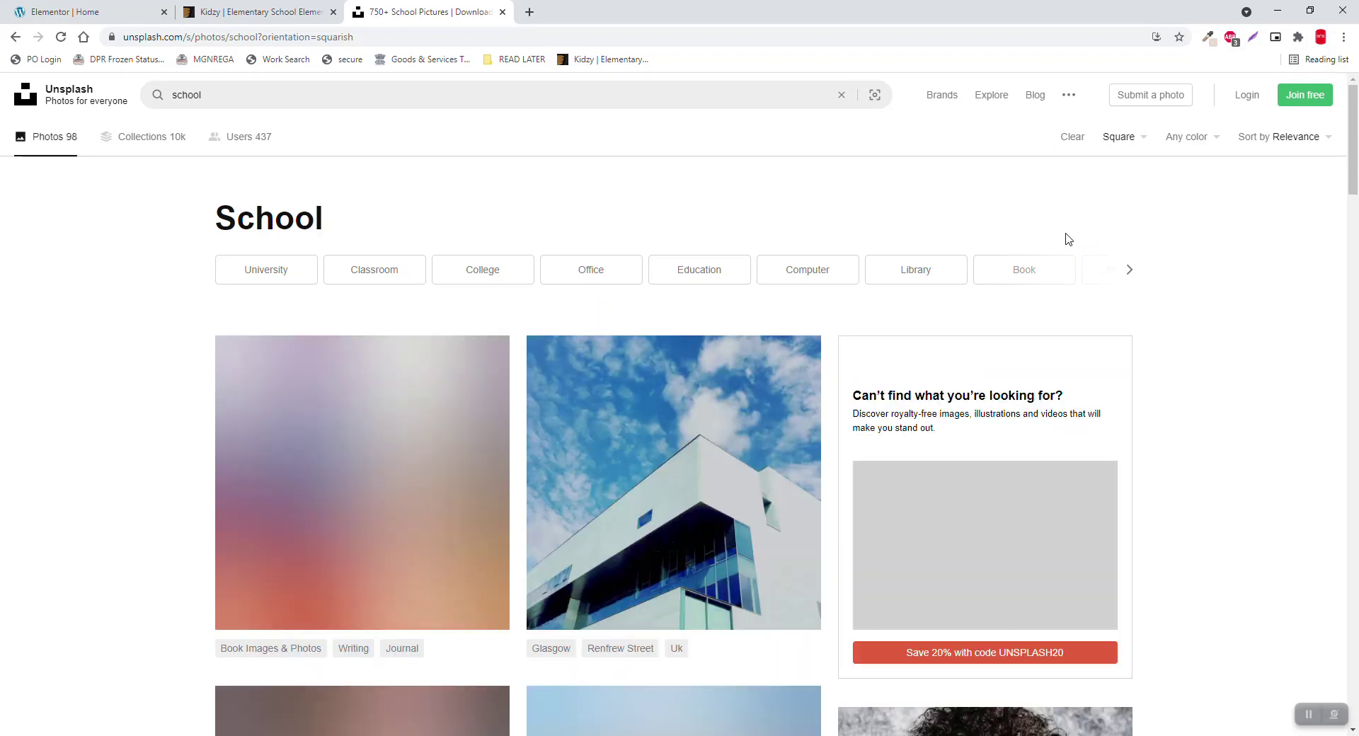
Step: Open the photo of library bookshelves with hanging bulbs and download it in Medium size (1920x1774)
scroll(1068, 240, down, 3)
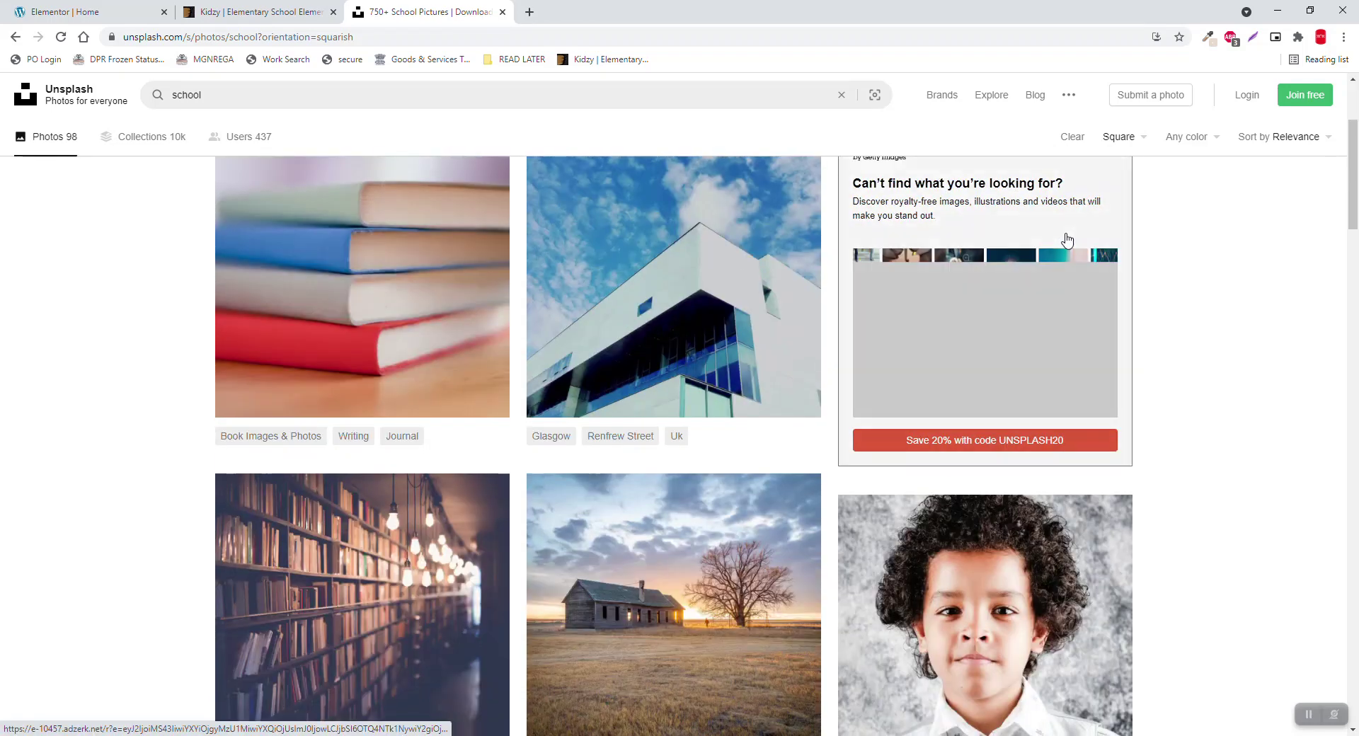
scroll(396, 475, down, 3)
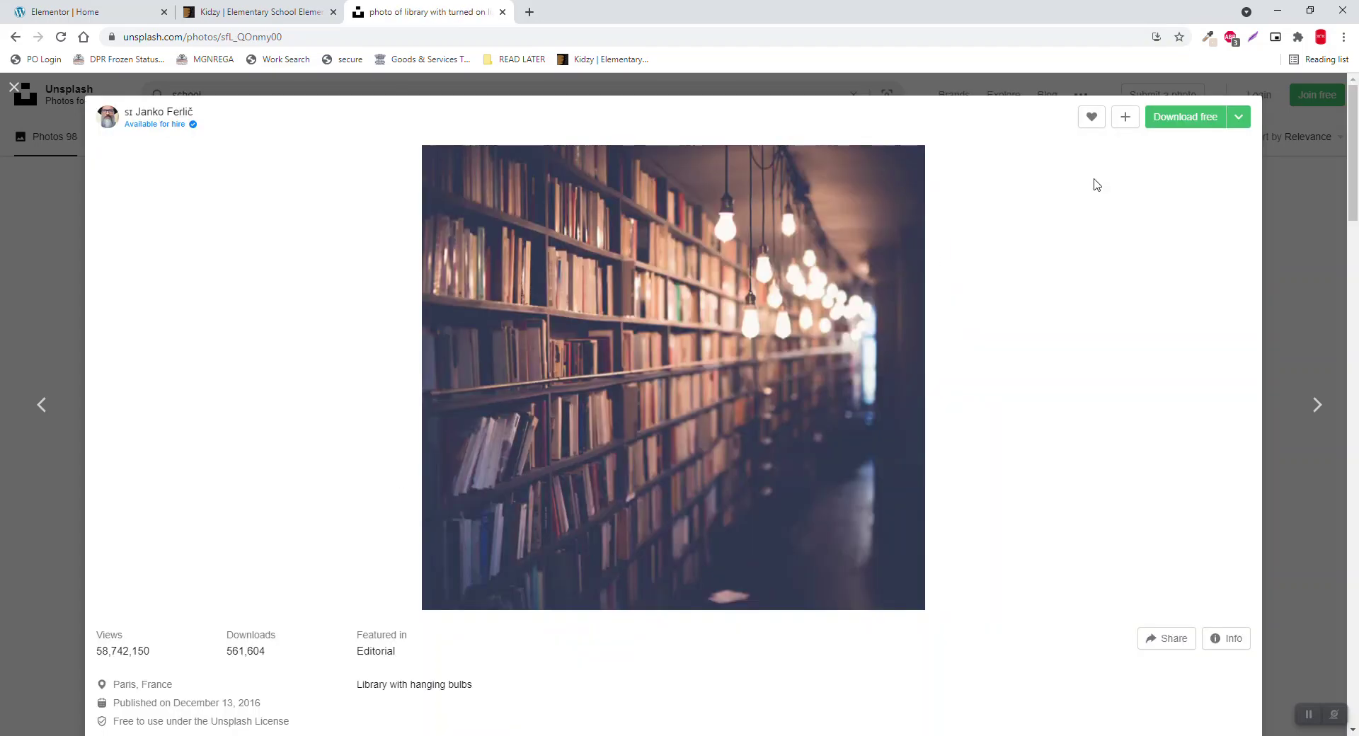
click(1239, 117)
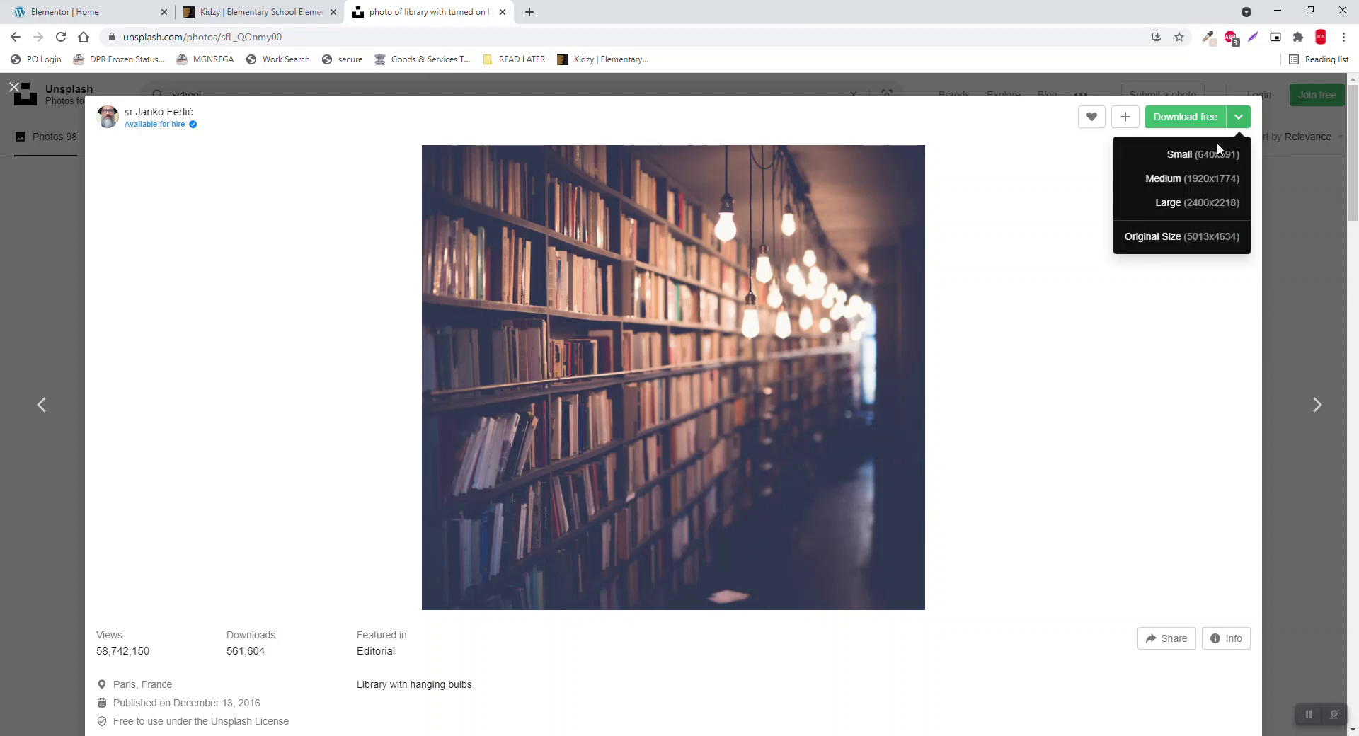
click(1172, 181)
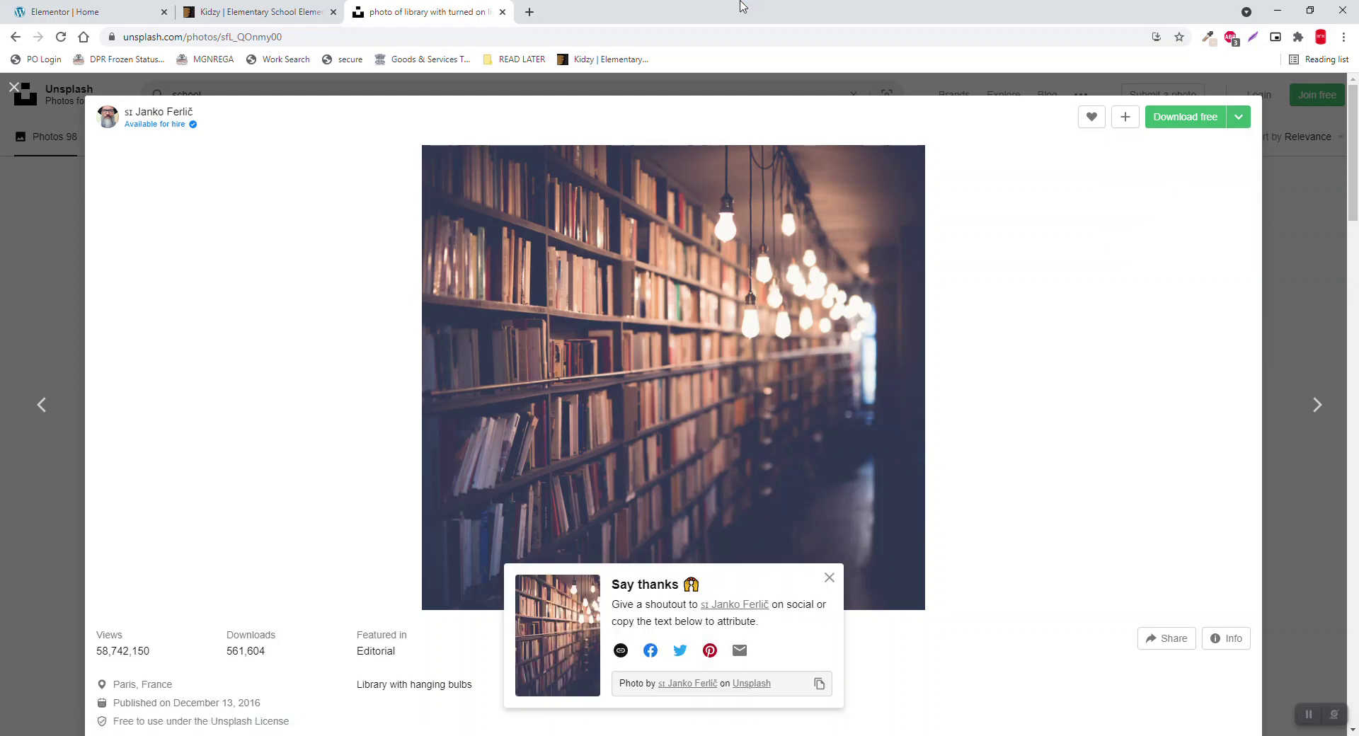
click(852, 665)
Step: Return to Elementor, upload the downloaded library photo to the media library and insert it as the widget's image
click(127, 11)
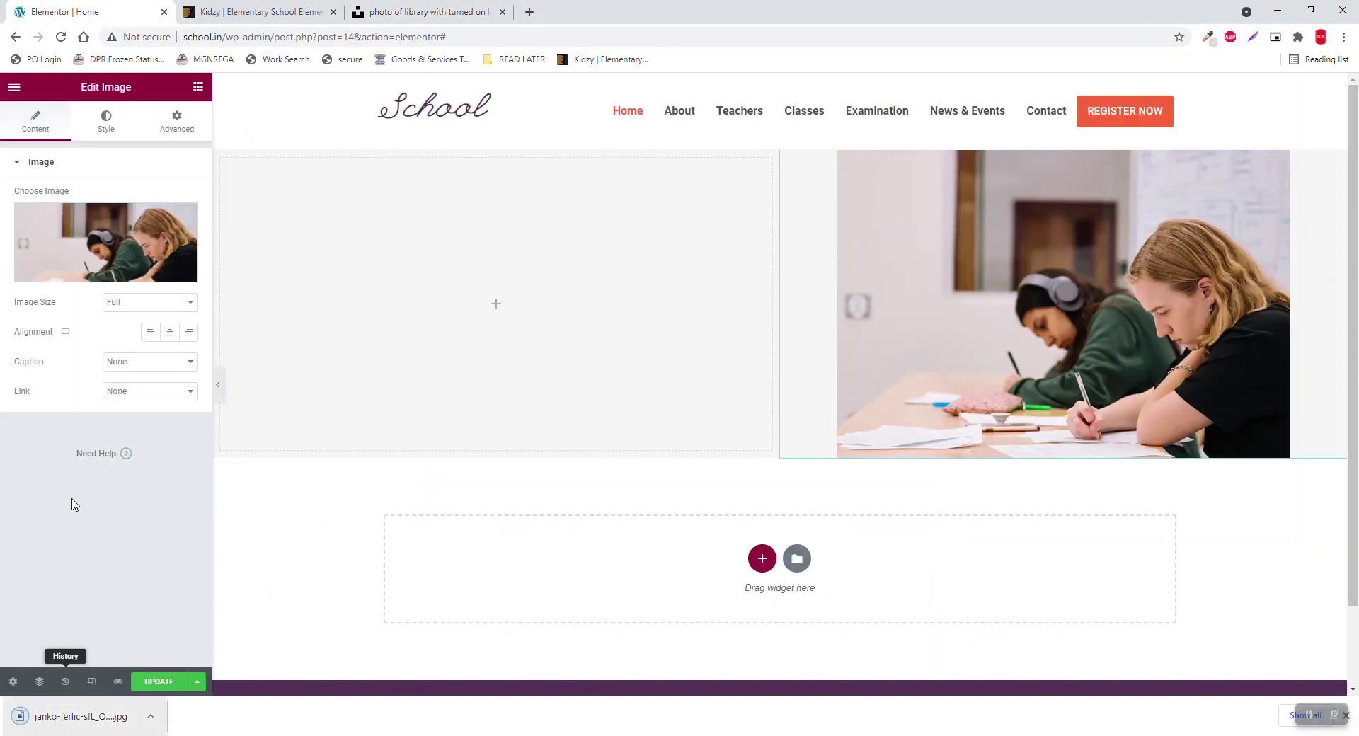
click(92, 234)
drag(388, 413, 382, 422)
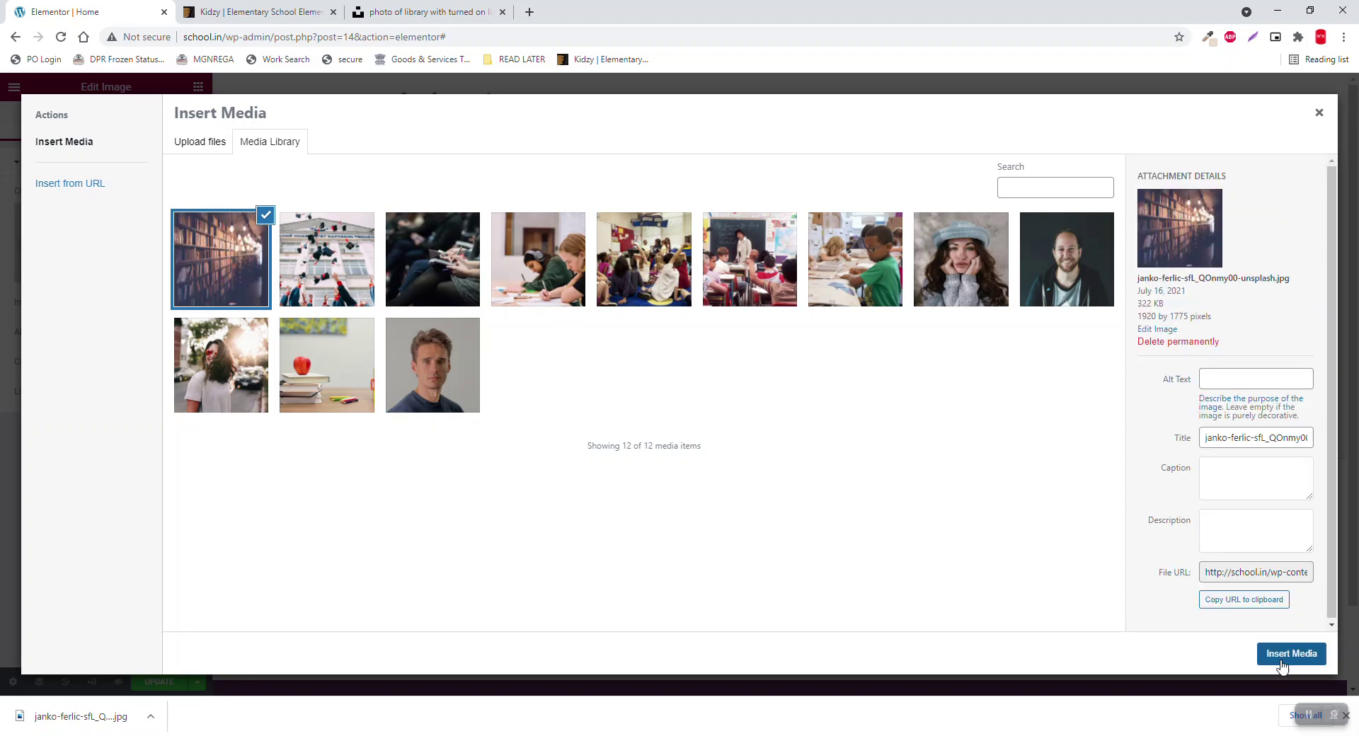
click(1276, 668)
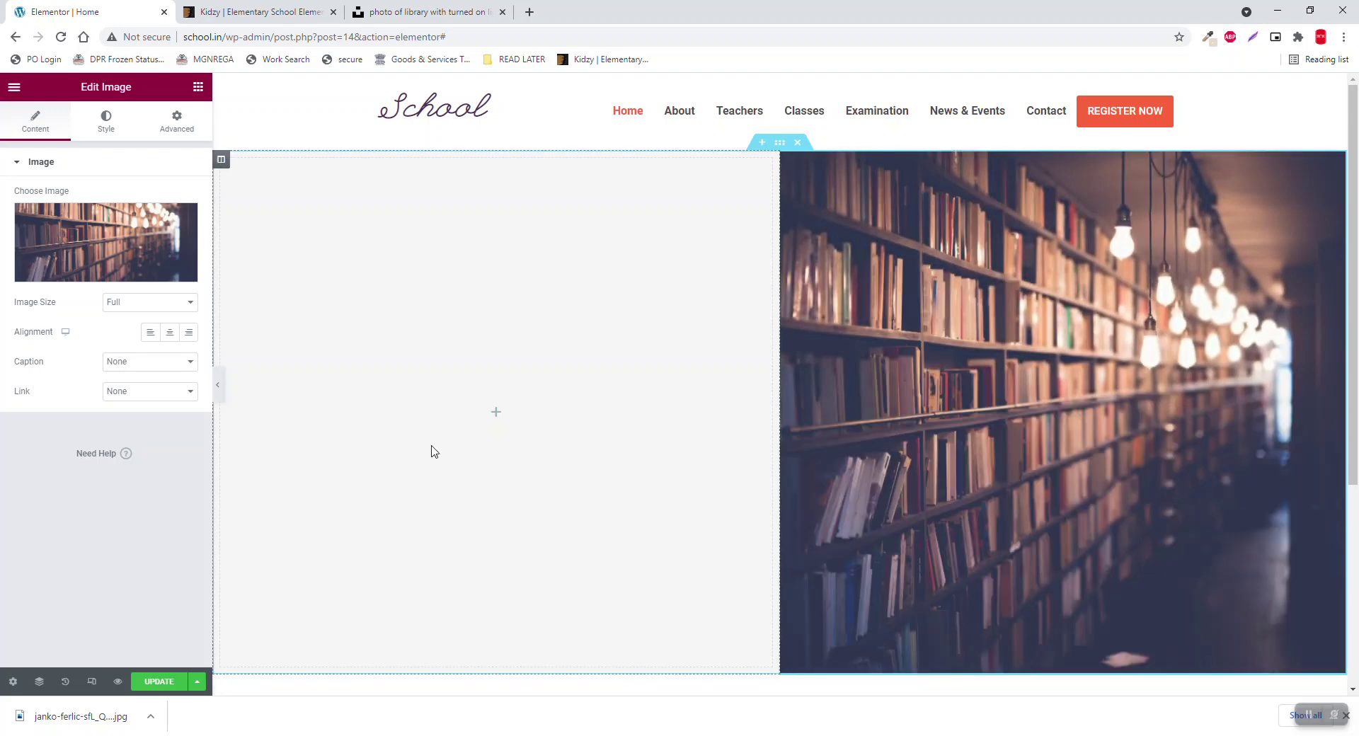
Step: Preview the two-column hero section at full width with the editor panel hidden, and bring the panel back
click(220, 387)
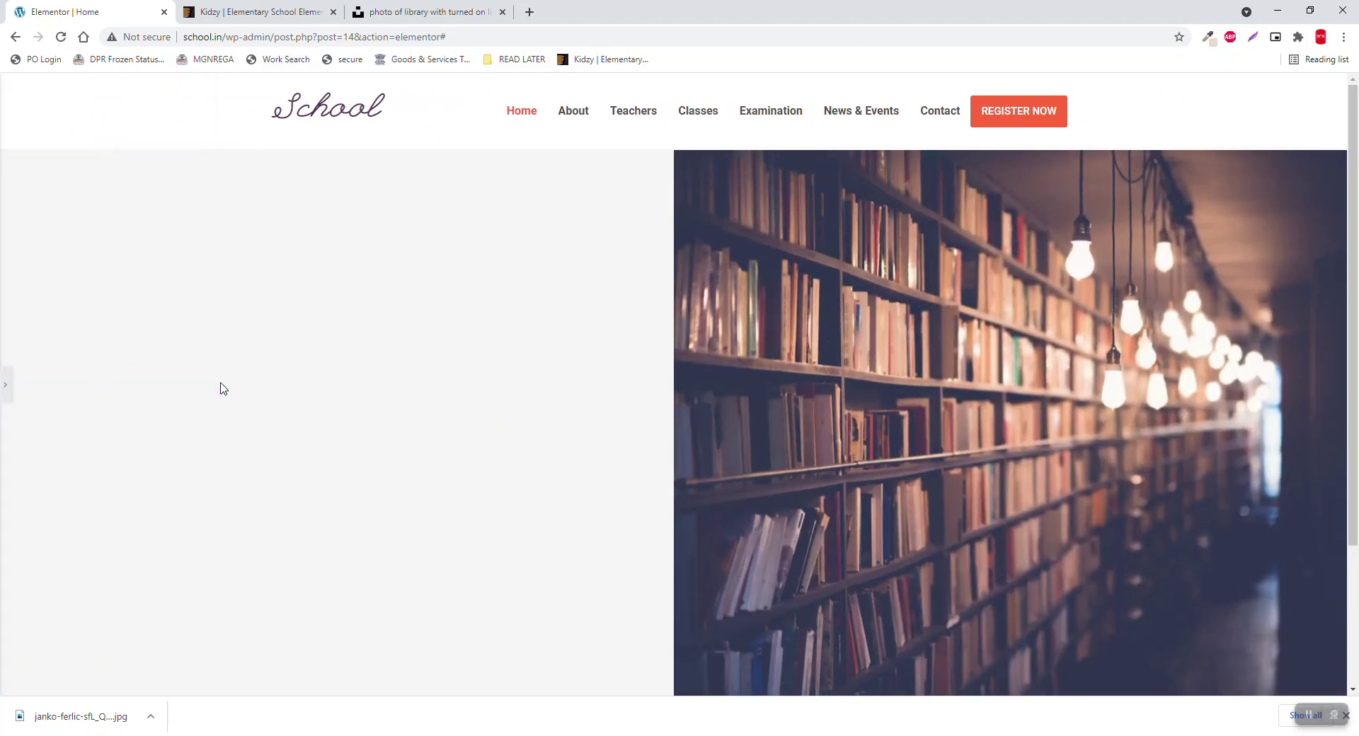
scroll(225, 390, down, 1)
scroll(225, 390, up, 1)
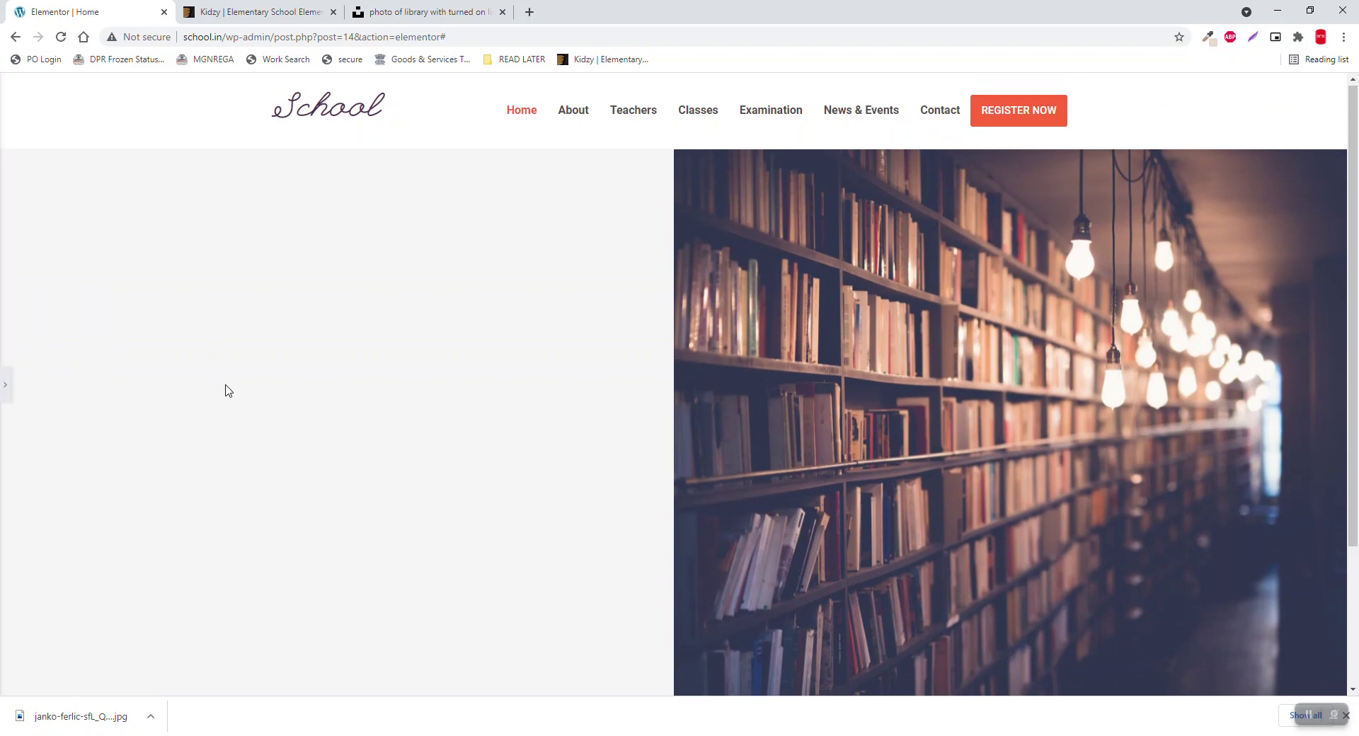
scroll(227, 390, down, 3)
scroll(225, 389, up, 3)
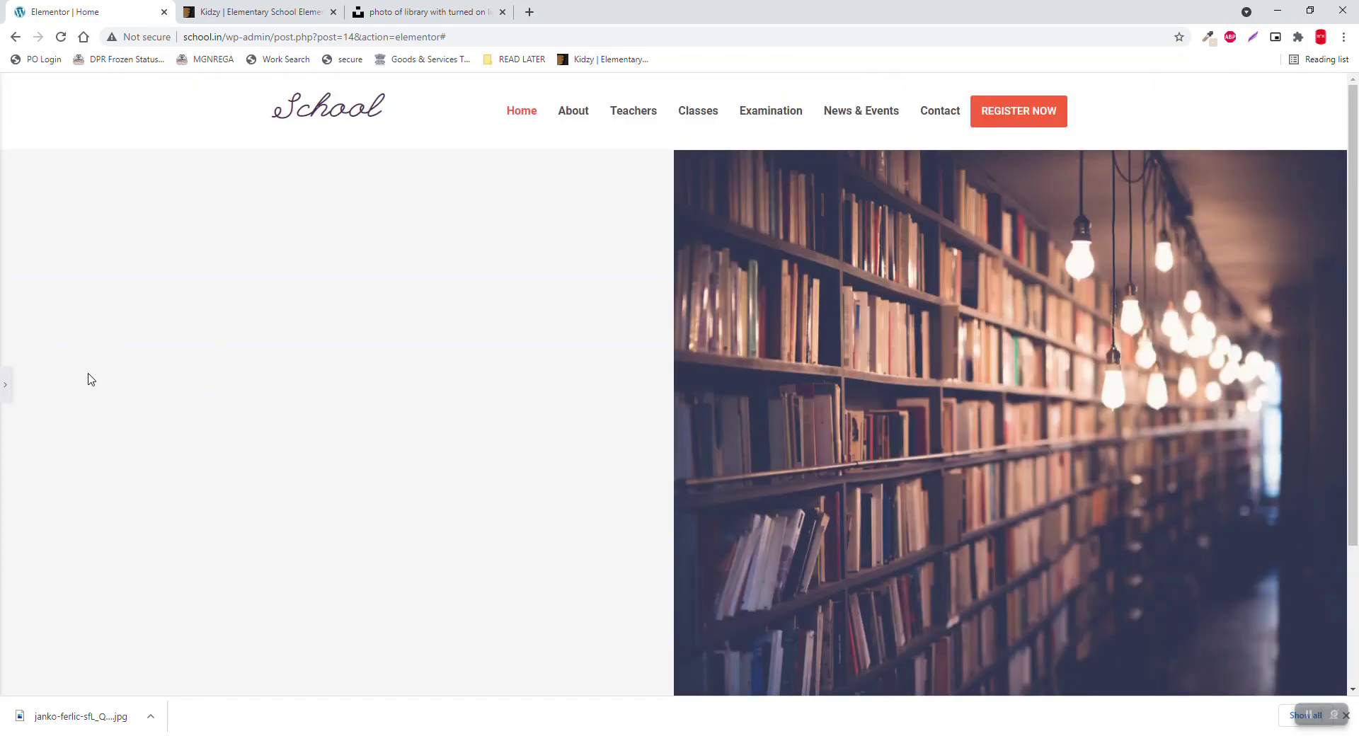
click(4, 388)
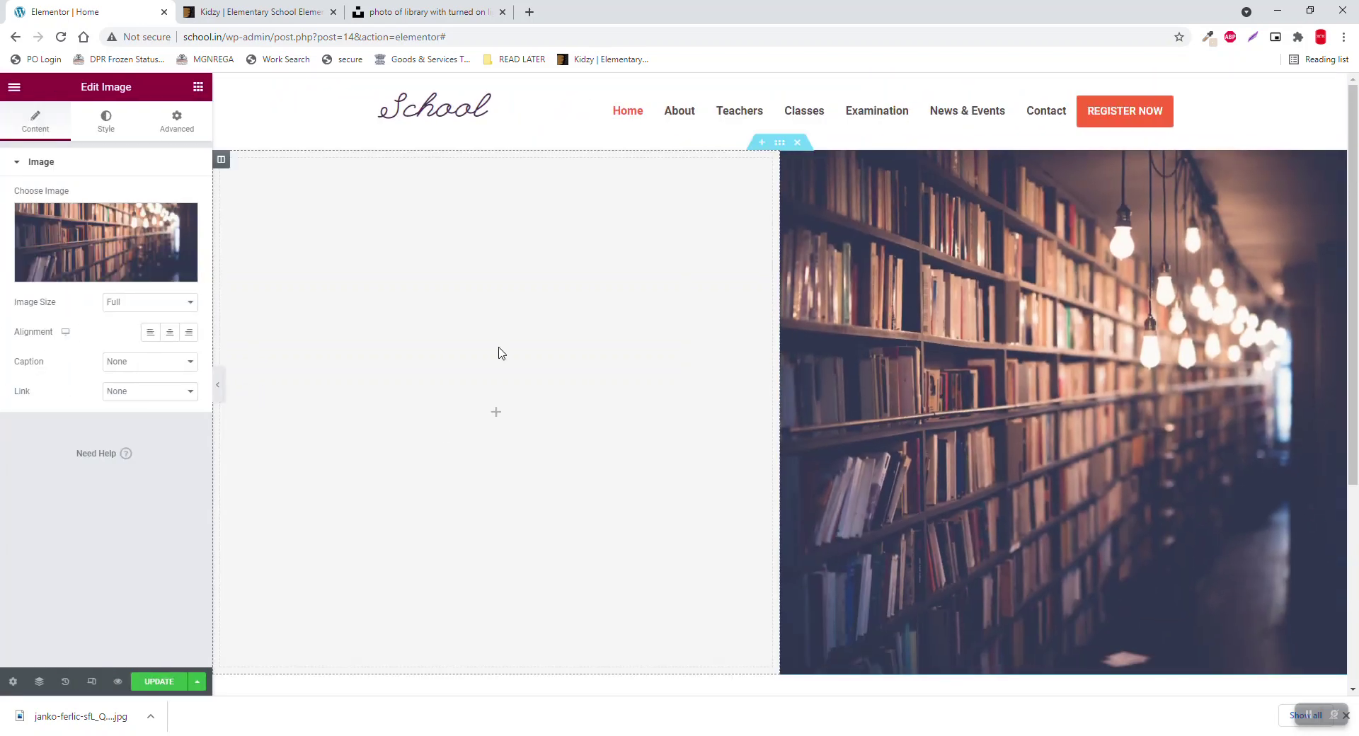
Step: Set the padding of the hero section's empty column to 100 px on all sides
click(221, 162)
click(164, 137)
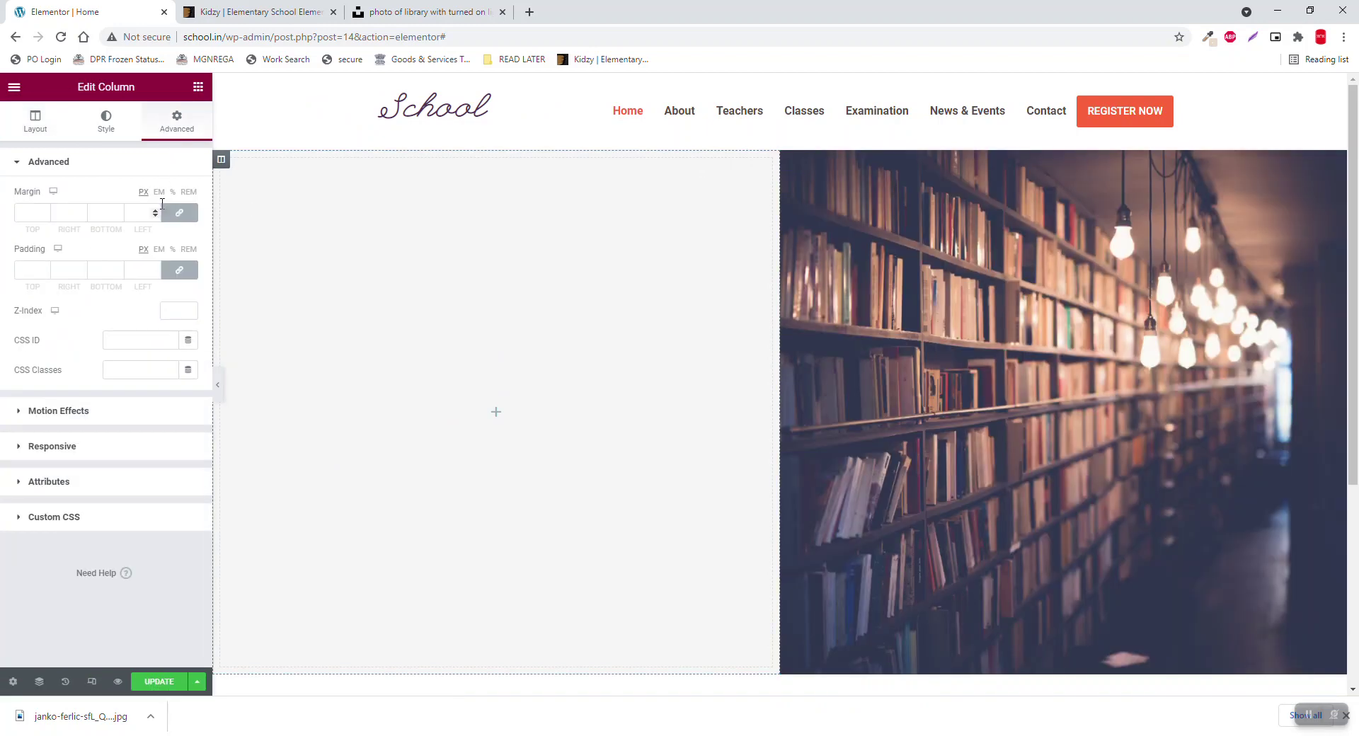
click(137, 270)
text(100)
Step: Check the Kidzy template for reference and set the hero section's vertical alignment to Middle
click(248, 8)
click(78, 10)
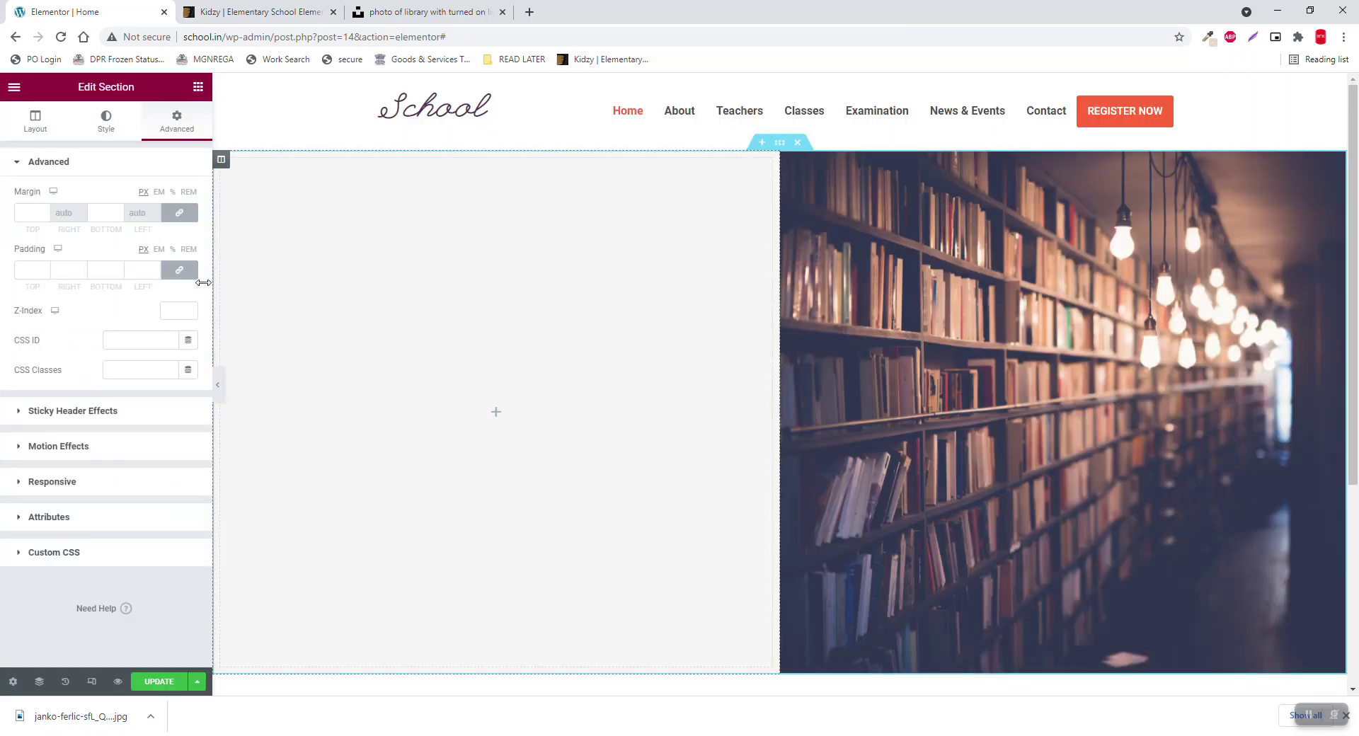
click(31, 128)
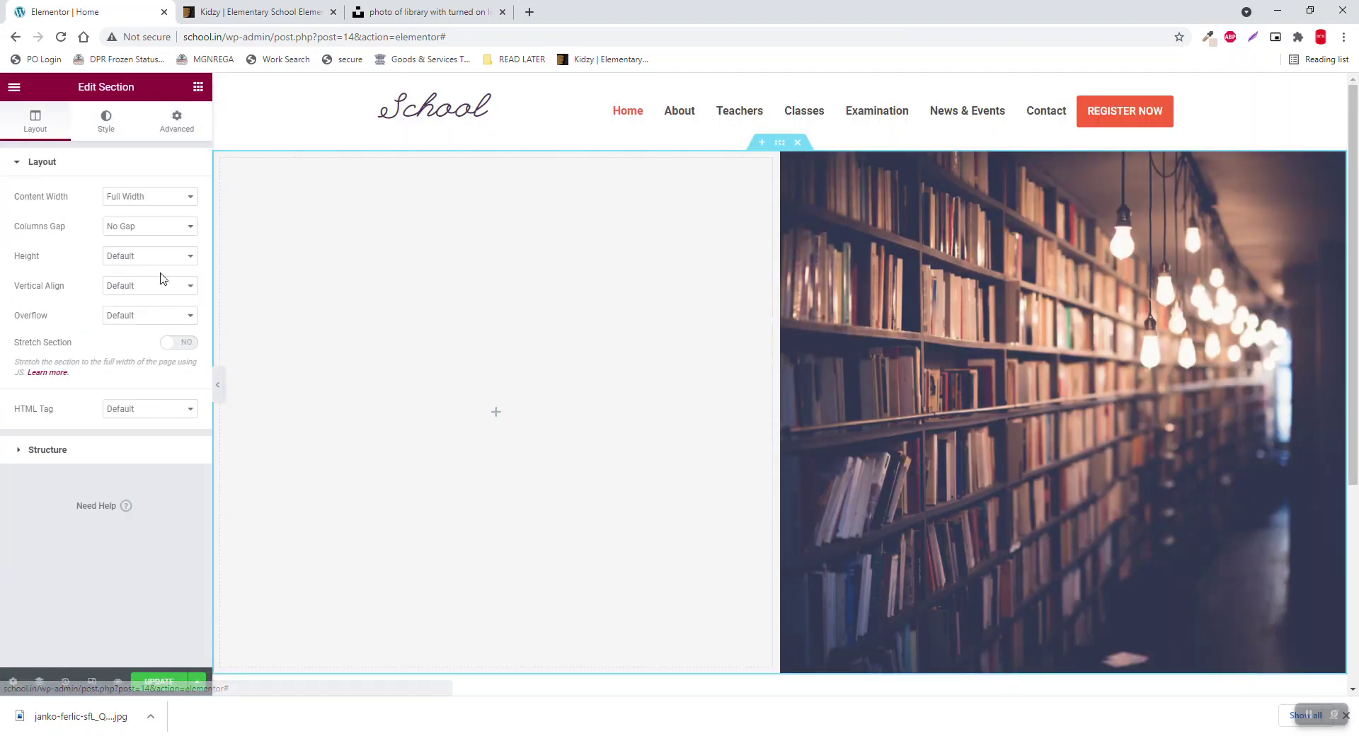
click(136, 286)
click(141, 322)
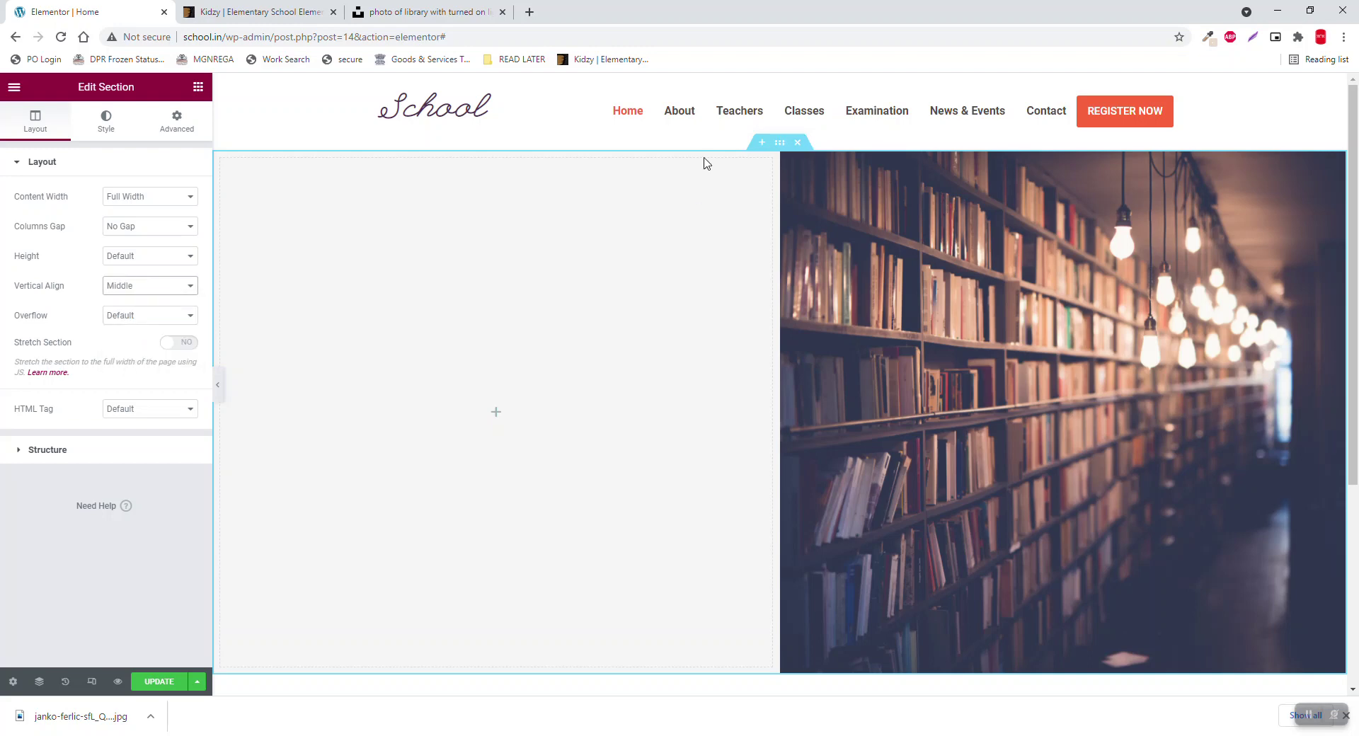
Step: Add a Heading widget to the empty column and give it Kidzy's hero title, "Learn and playing, It's time to achieve your dreams!"
click(294, 6)
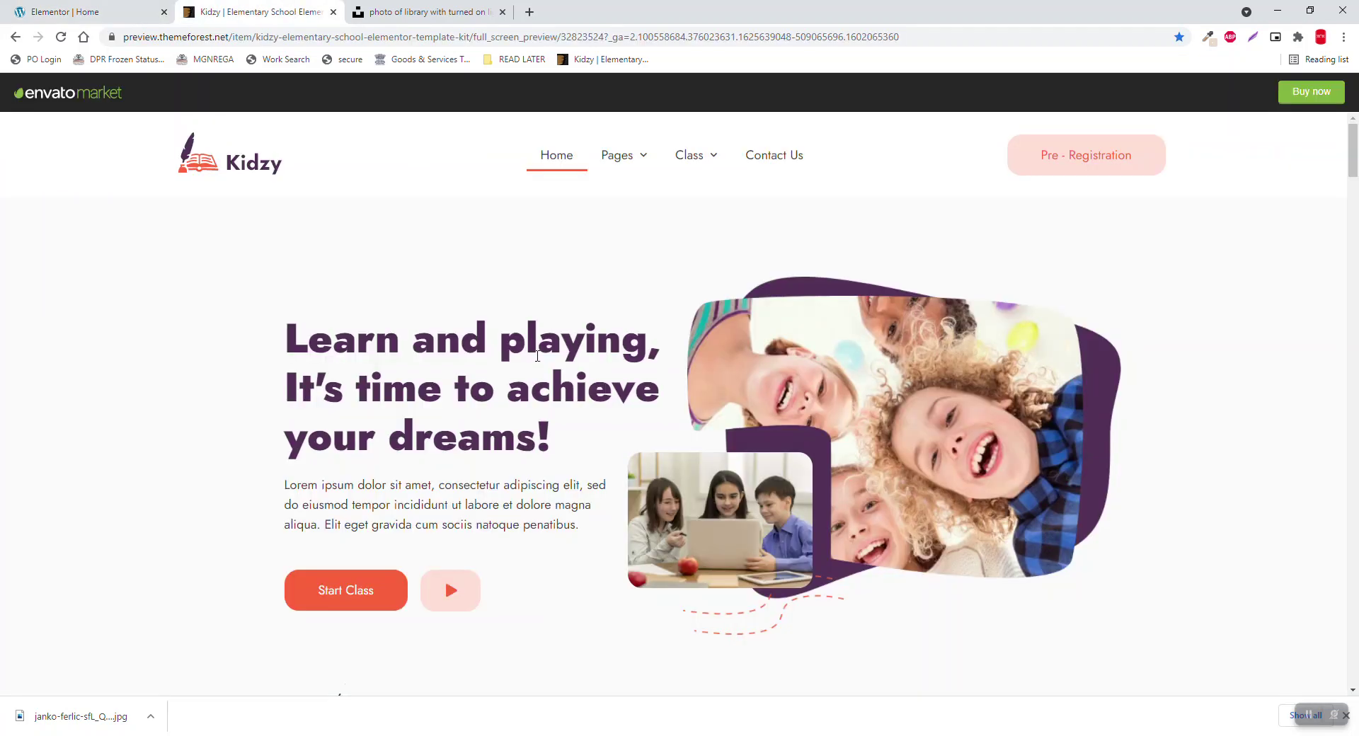
click(124, 8)
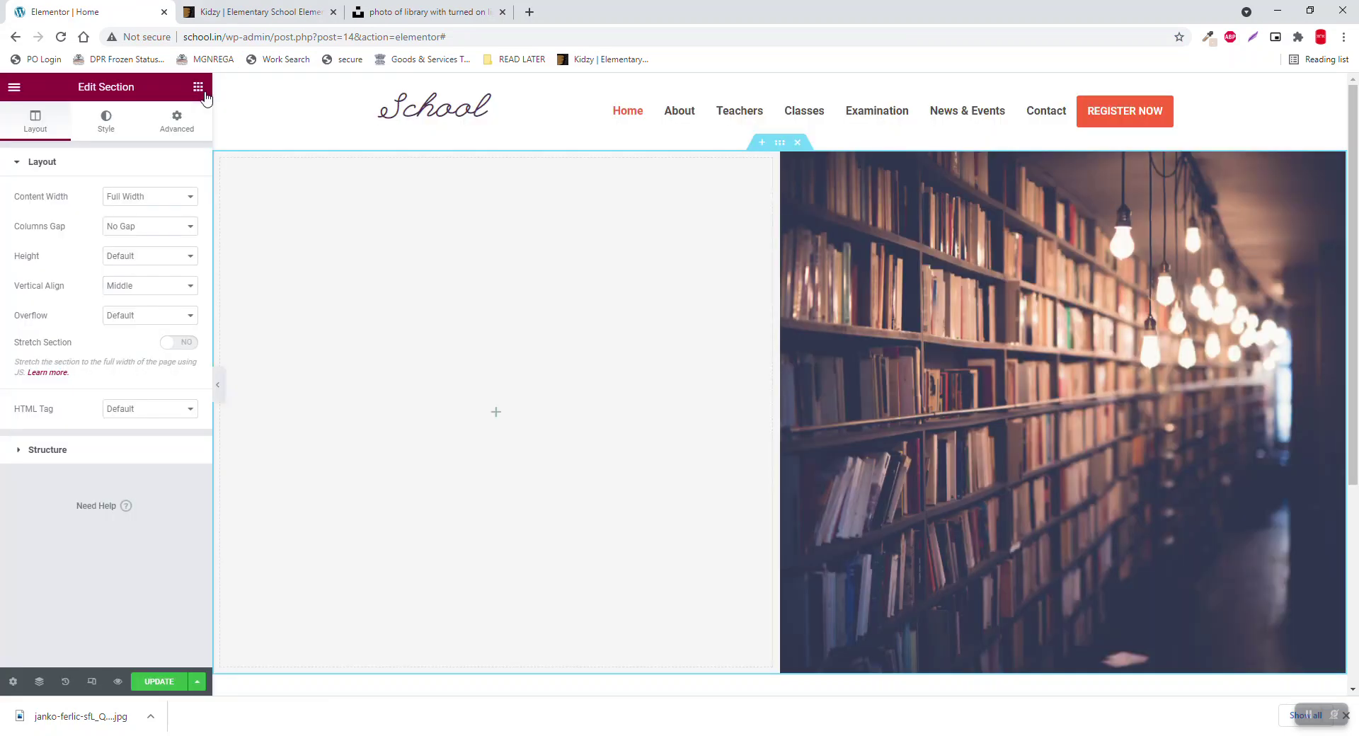
click(198, 86)
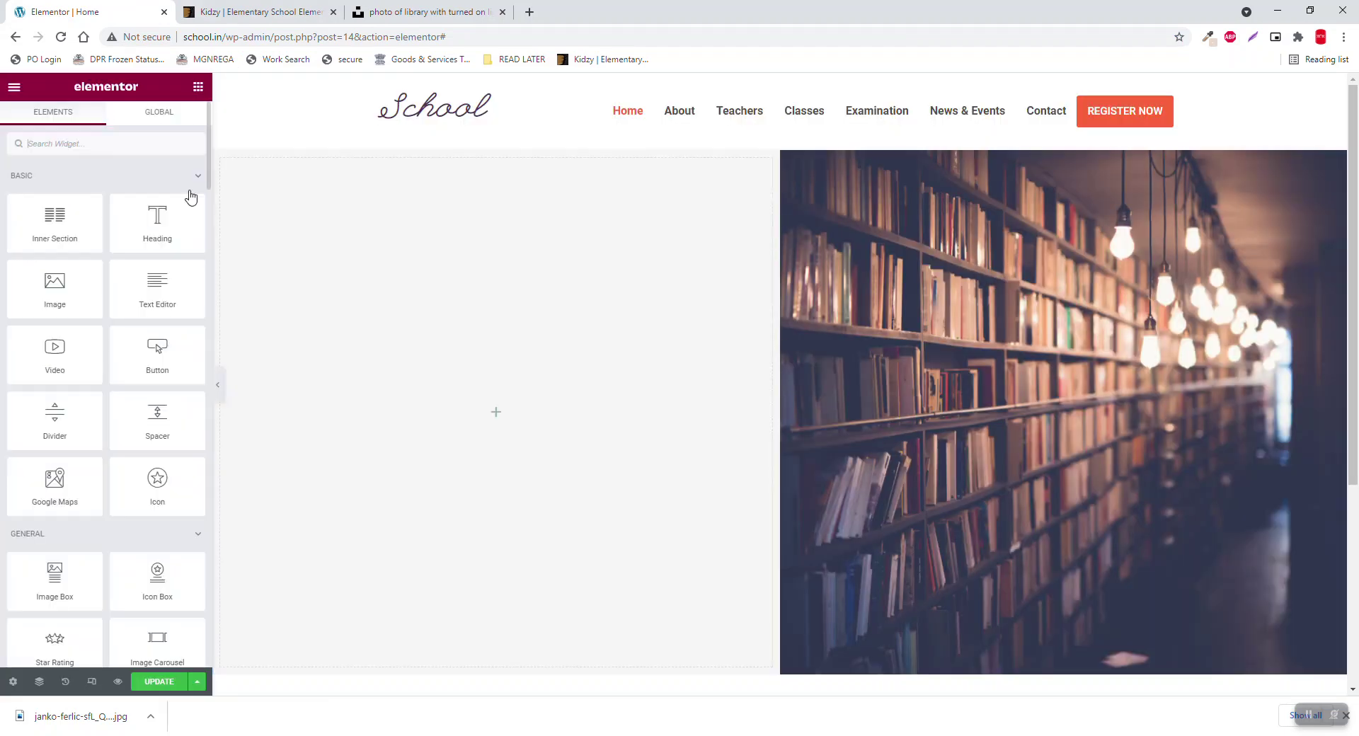
drag(160, 232, 560, 416)
click(276, 10)
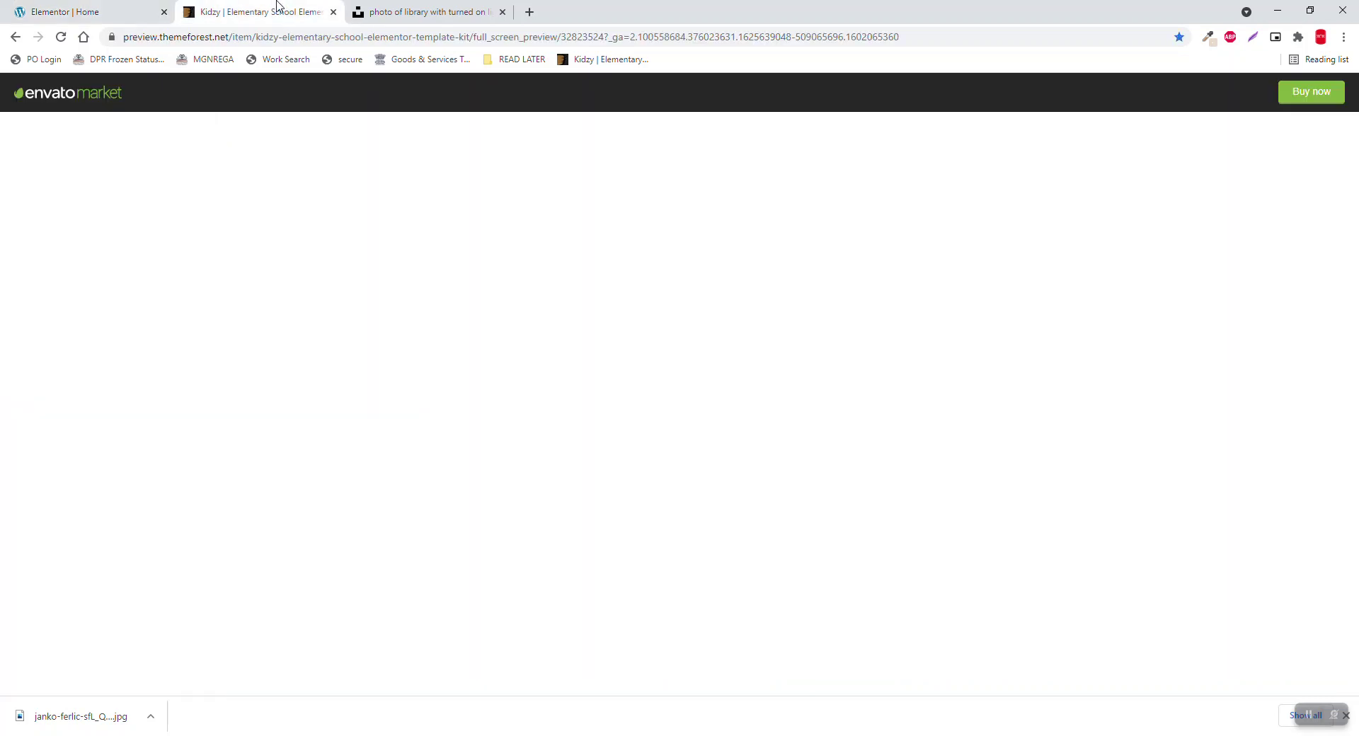
drag(288, 327, 600, 440)
key(ctrl+c)
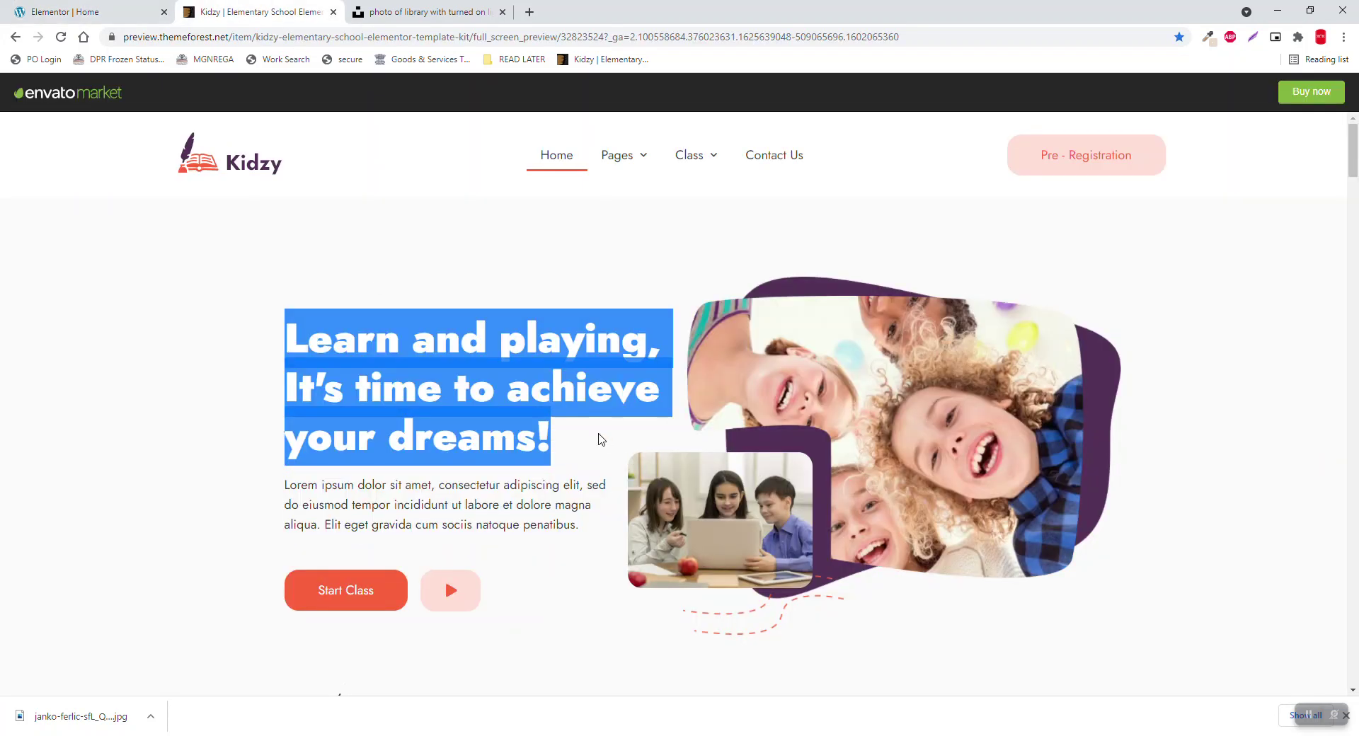
click(73, 10)
triple_click(97, 211)
key(ctrl+v)
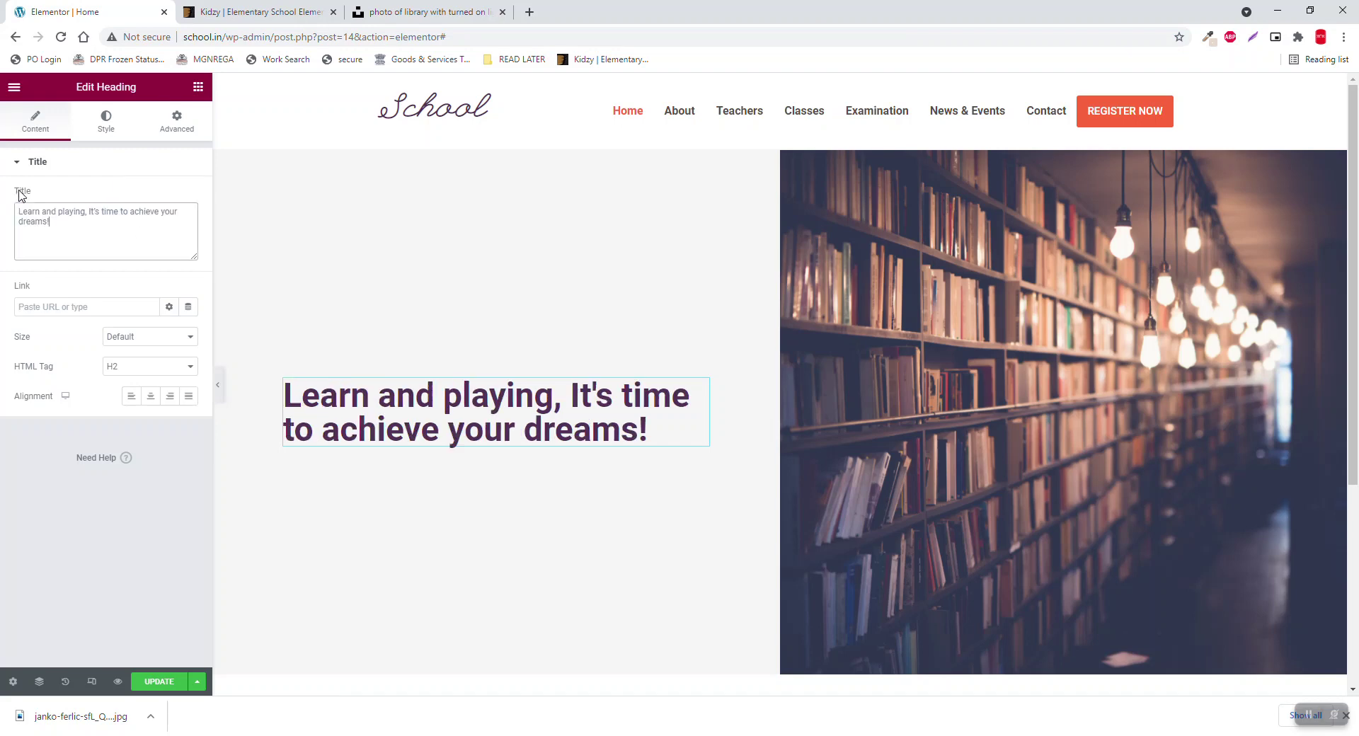
Step: Set the hero heading's line height to 1.3 em in its typography settings
click(106, 121)
click(188, 227)
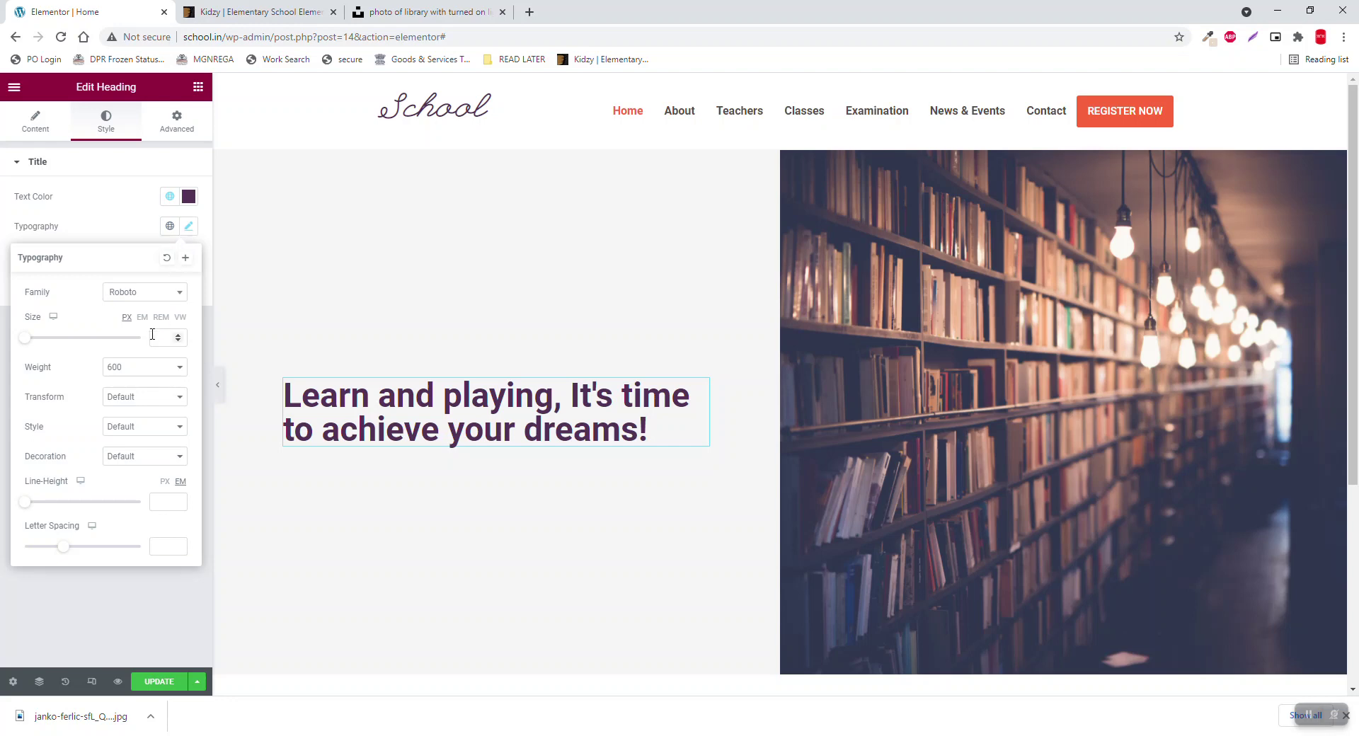
click(174, 501)
text(1.3)
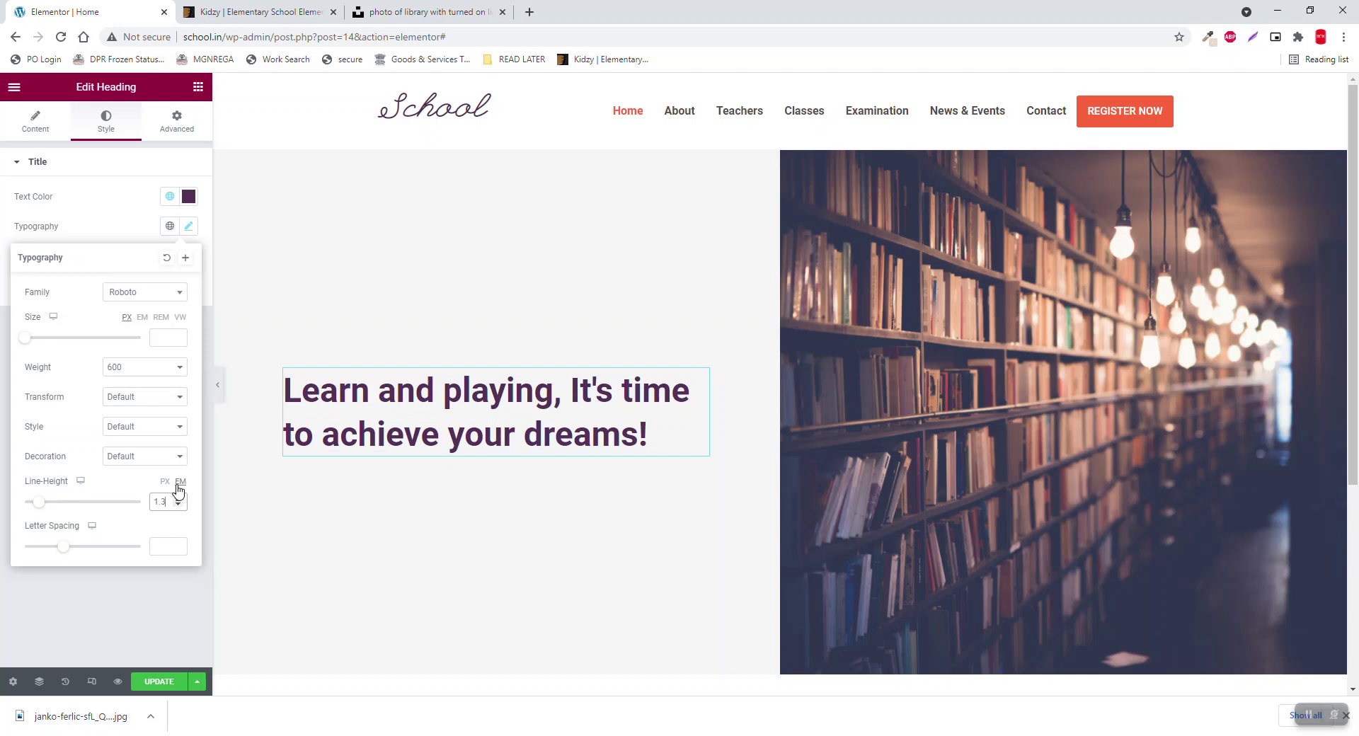
click(142, 599)
Step: Check the Kidzy hero layout and add a Text Editor widget below the heading
click(285, 4)
click(101, 5)
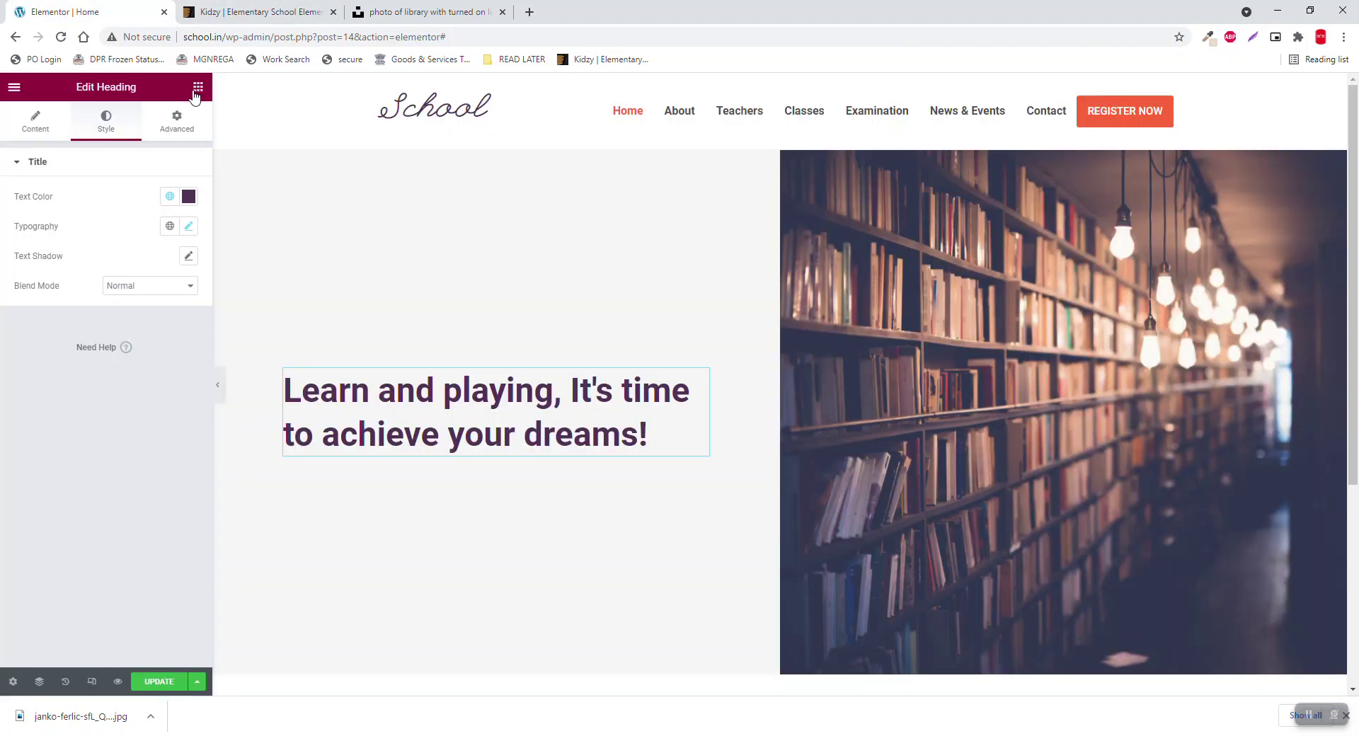
click(197, 87)
drag(157, 287, 503, 433)
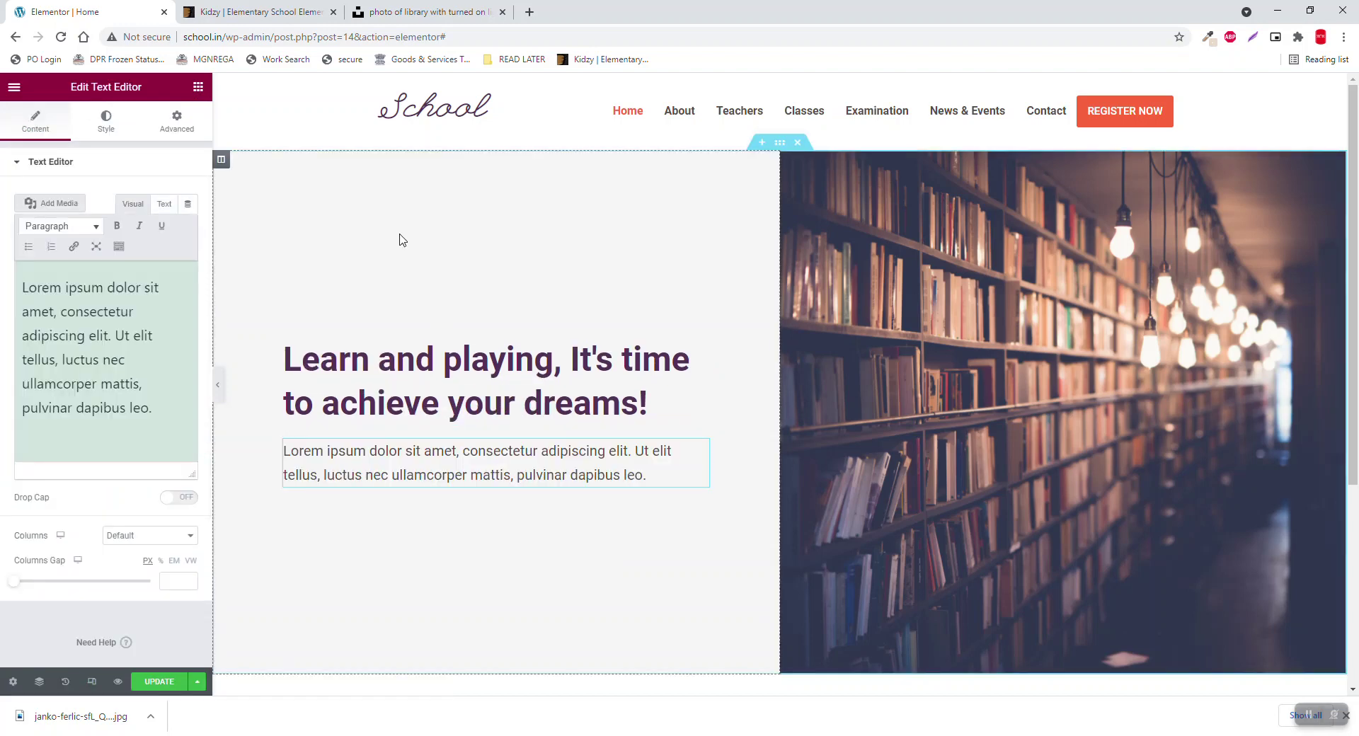
Step: Replace the Text Editor's placeholder with the paragraph copied from the Kidzy hero and justify the text
click(291, 8)
drag(287, 484, 605, 536)
key(ctrl+c)
click(6, 6)
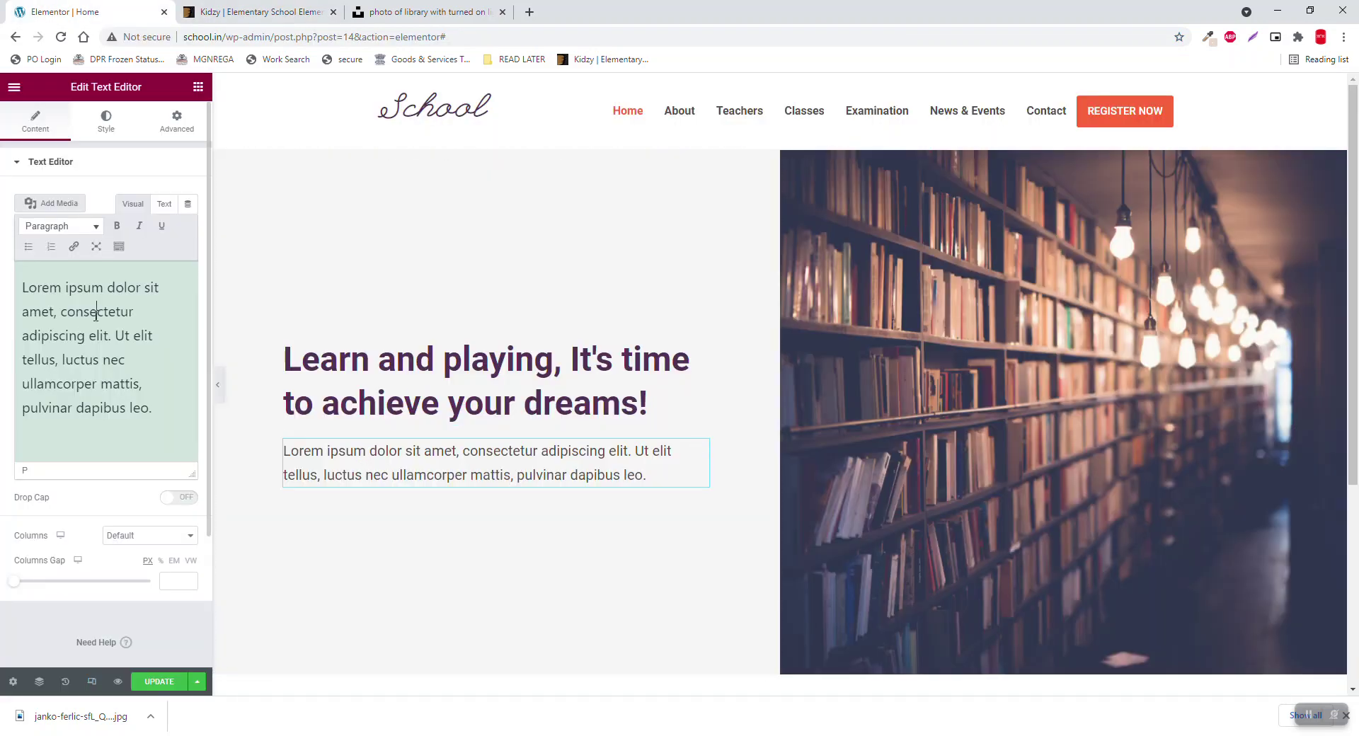
triple_click(94, 313)
key(ctrl+v)
click(106, 120)
click(190, 197)
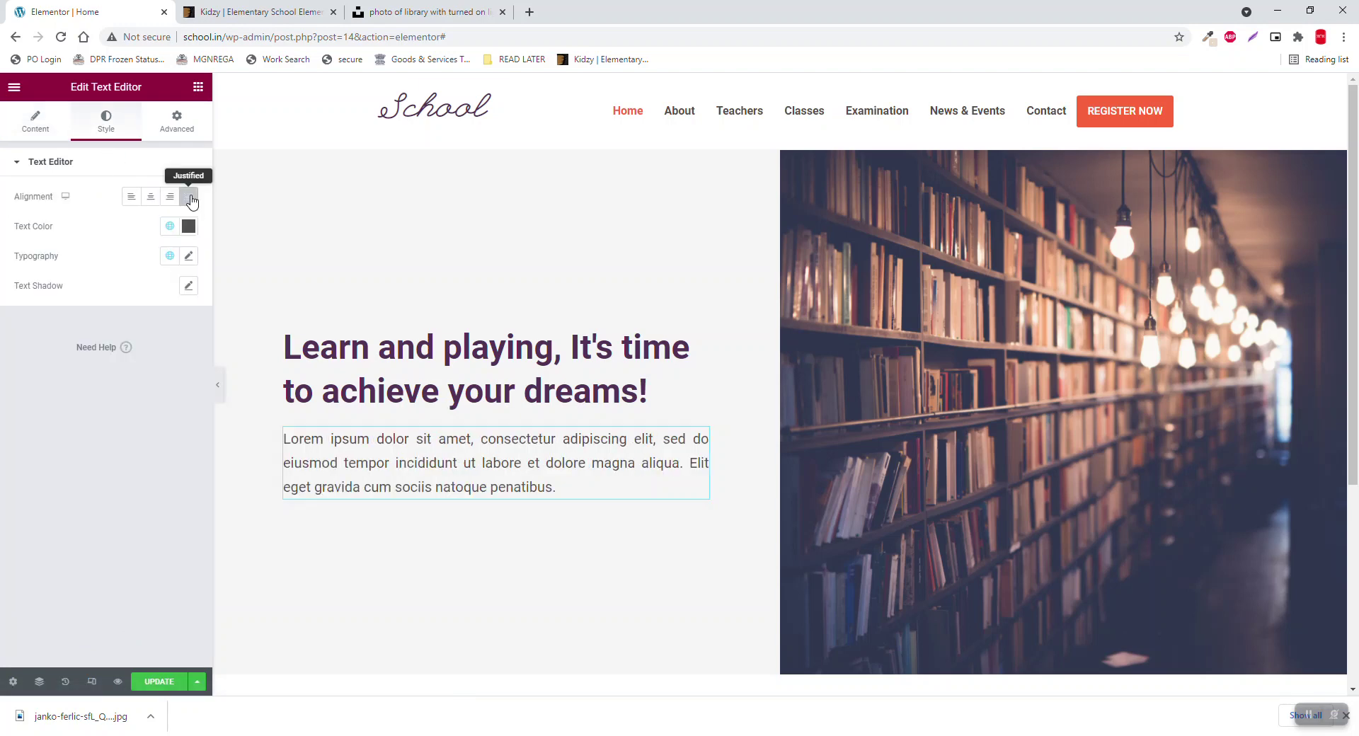
Step: Add a Button widget below the hero paragraph, as in the Kidzy template, and set its size to Medium
click(228, 9)
click(131, 9)
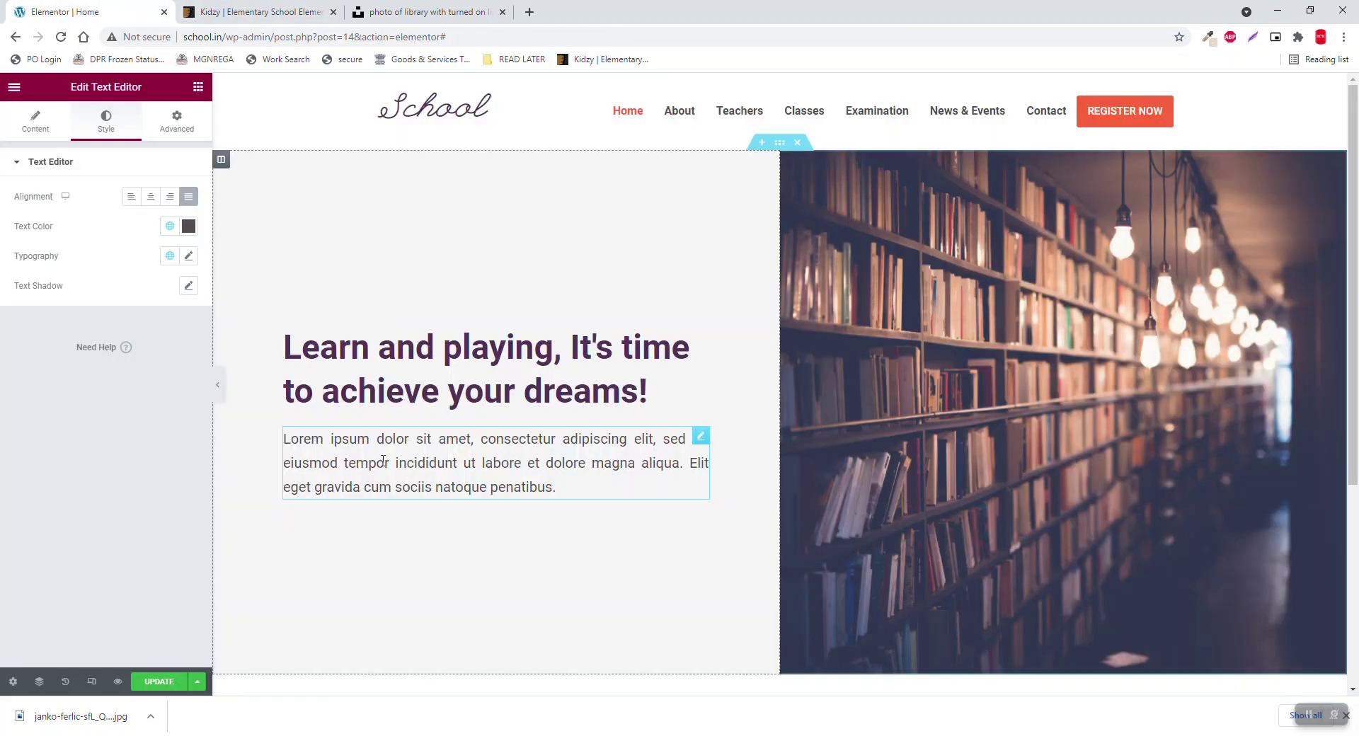
click(198, 87)
drag(158, 350, 583, 497)
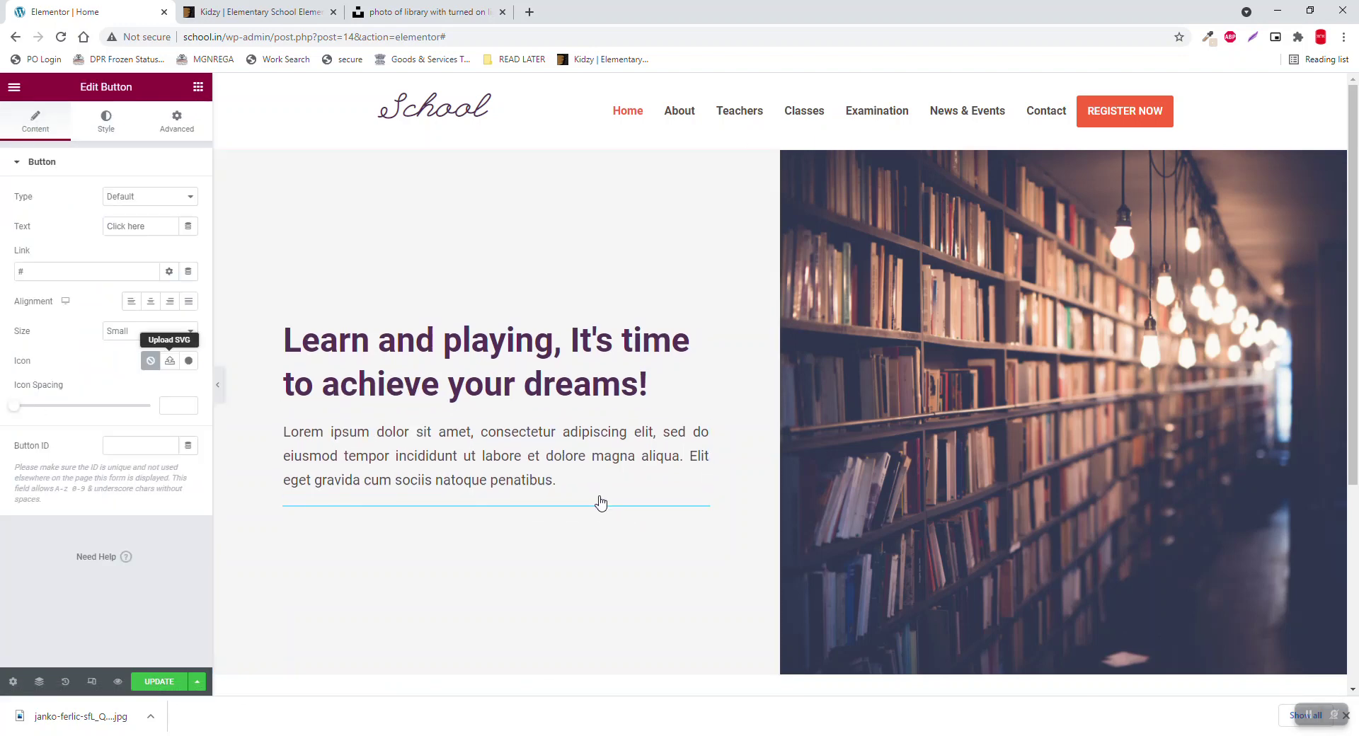
click(151, 332)
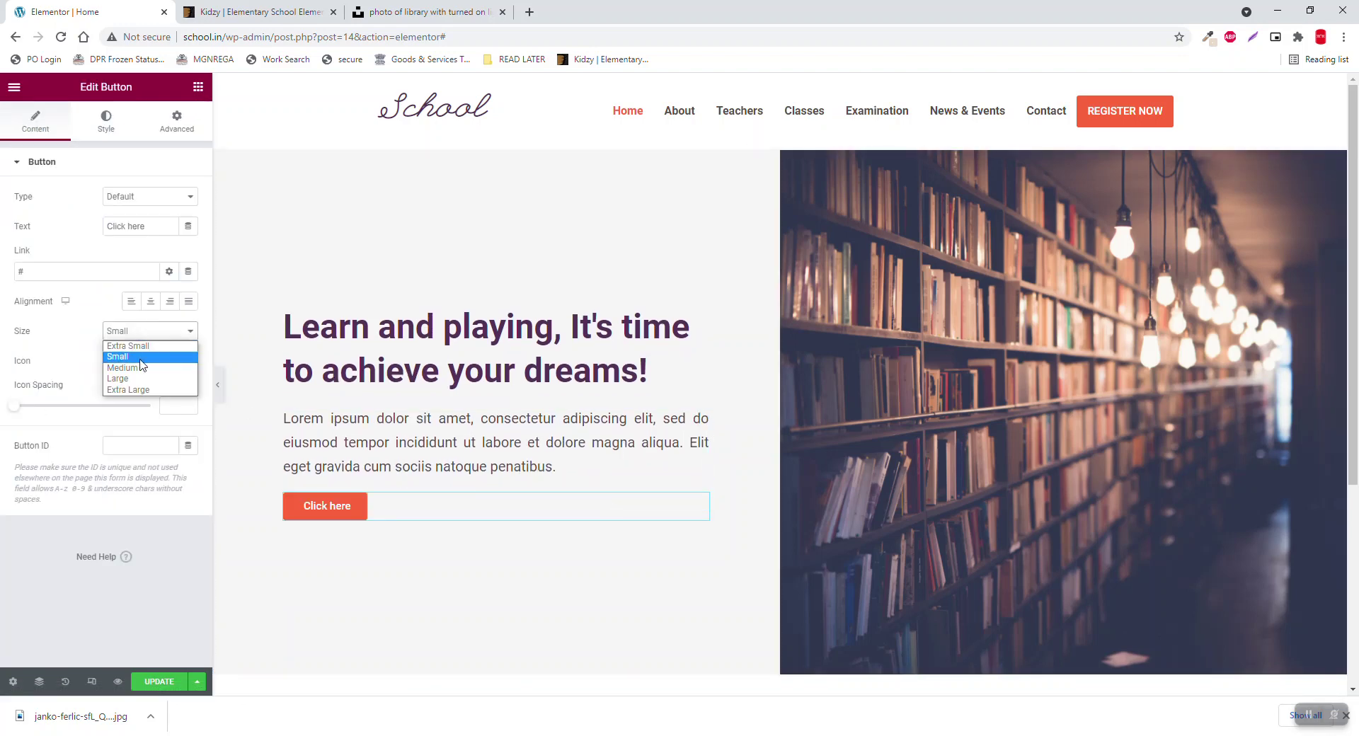
click(144, 386)
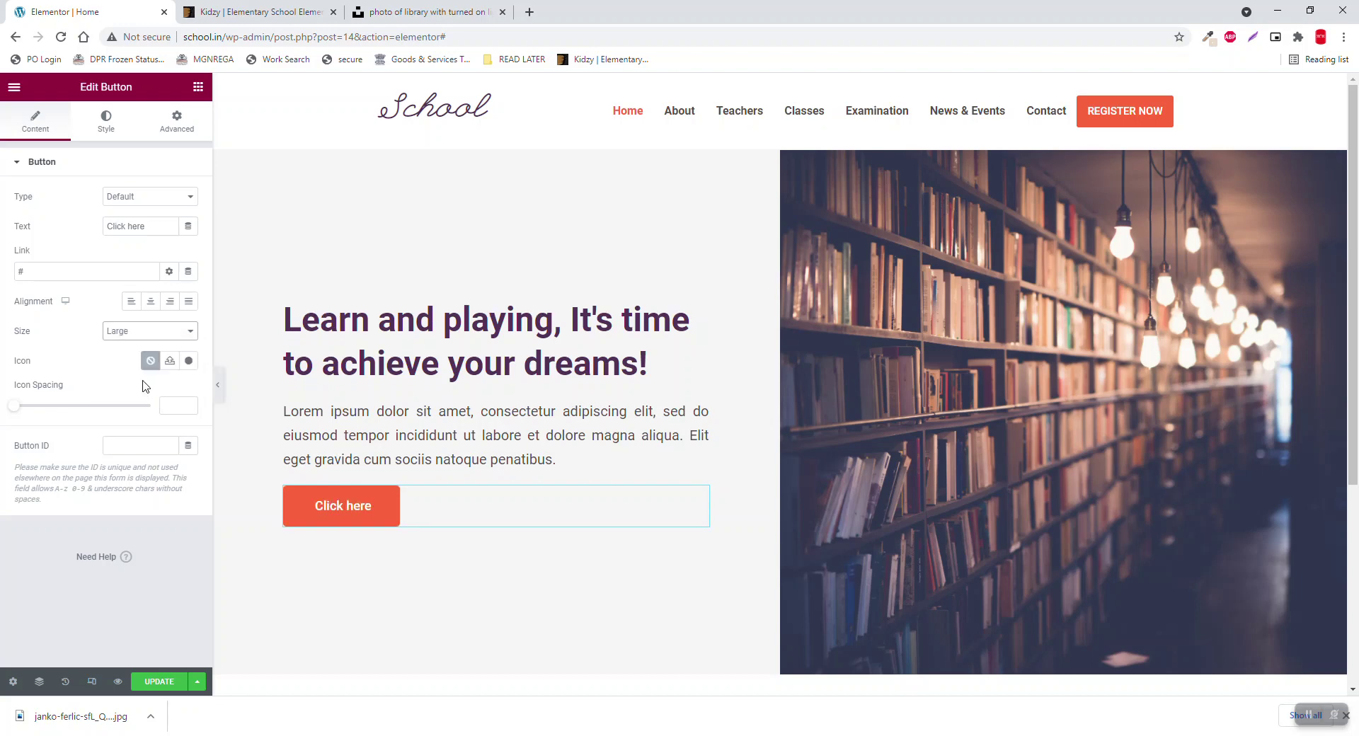
click(148, 330)
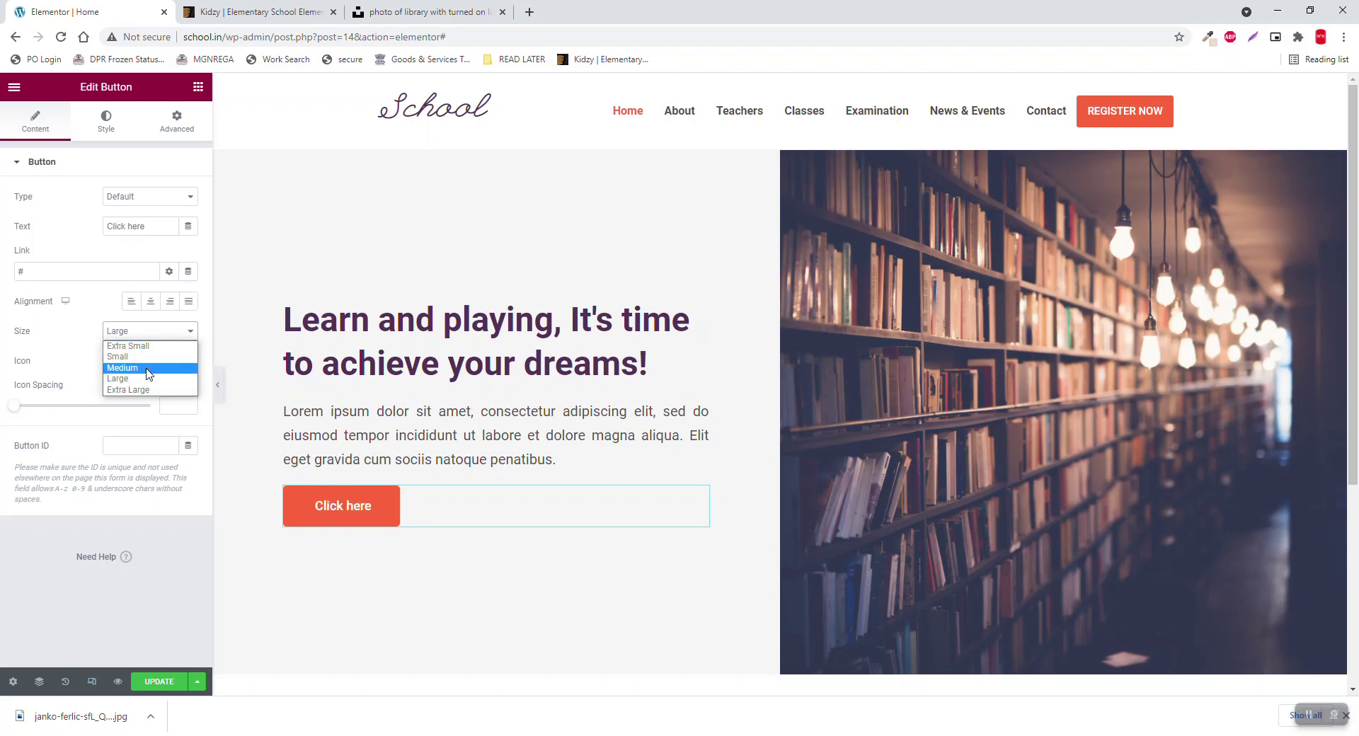
click(147, 373)
Step: Change the hero button's text to "LEARN MORE"
drag(158, 226, 2, 214)
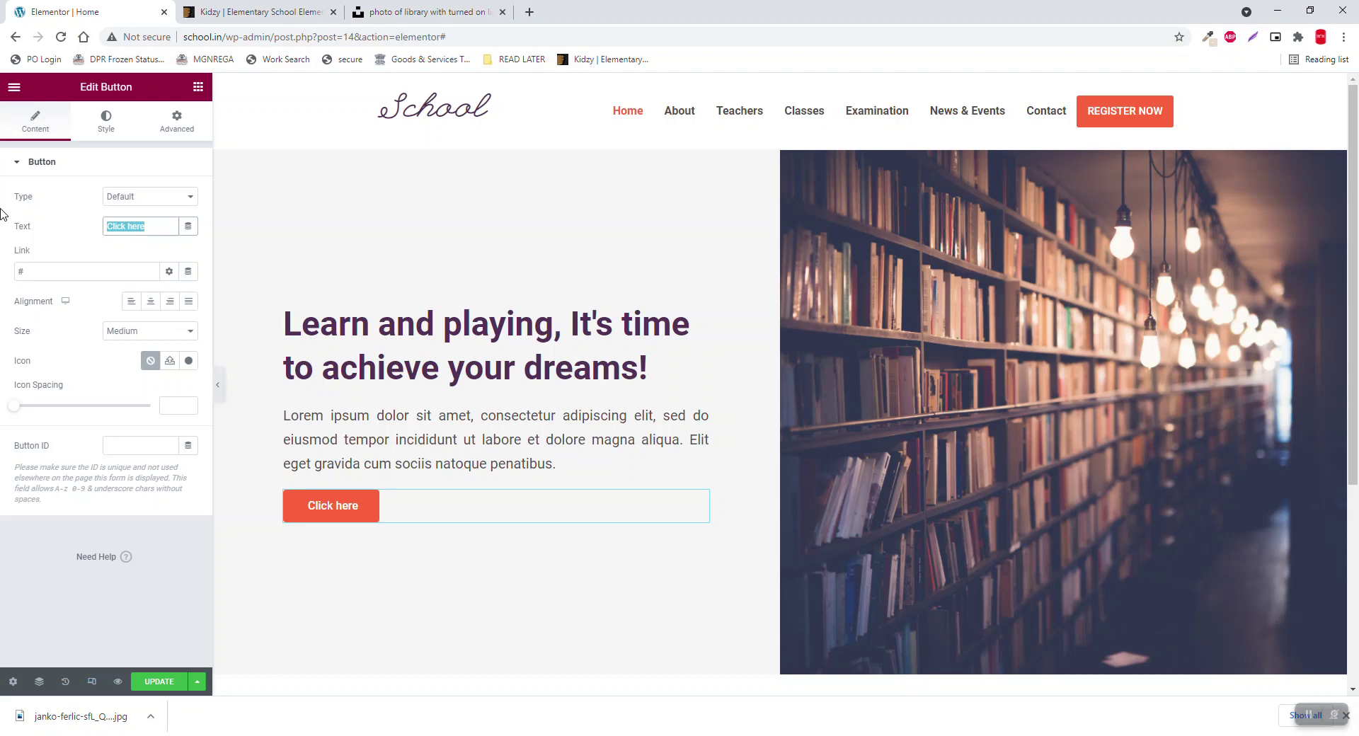
text(ge)
key(BackSpace)
key(BackSpace)
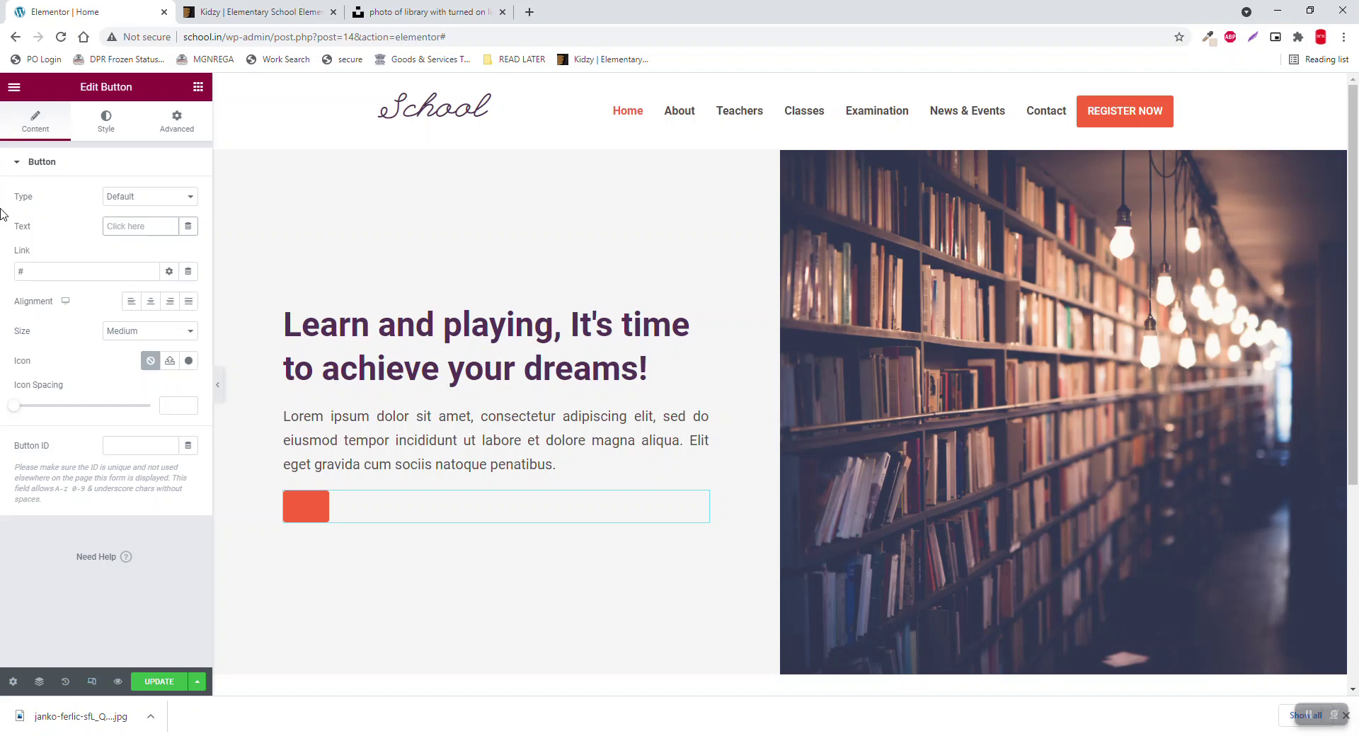
text(N)
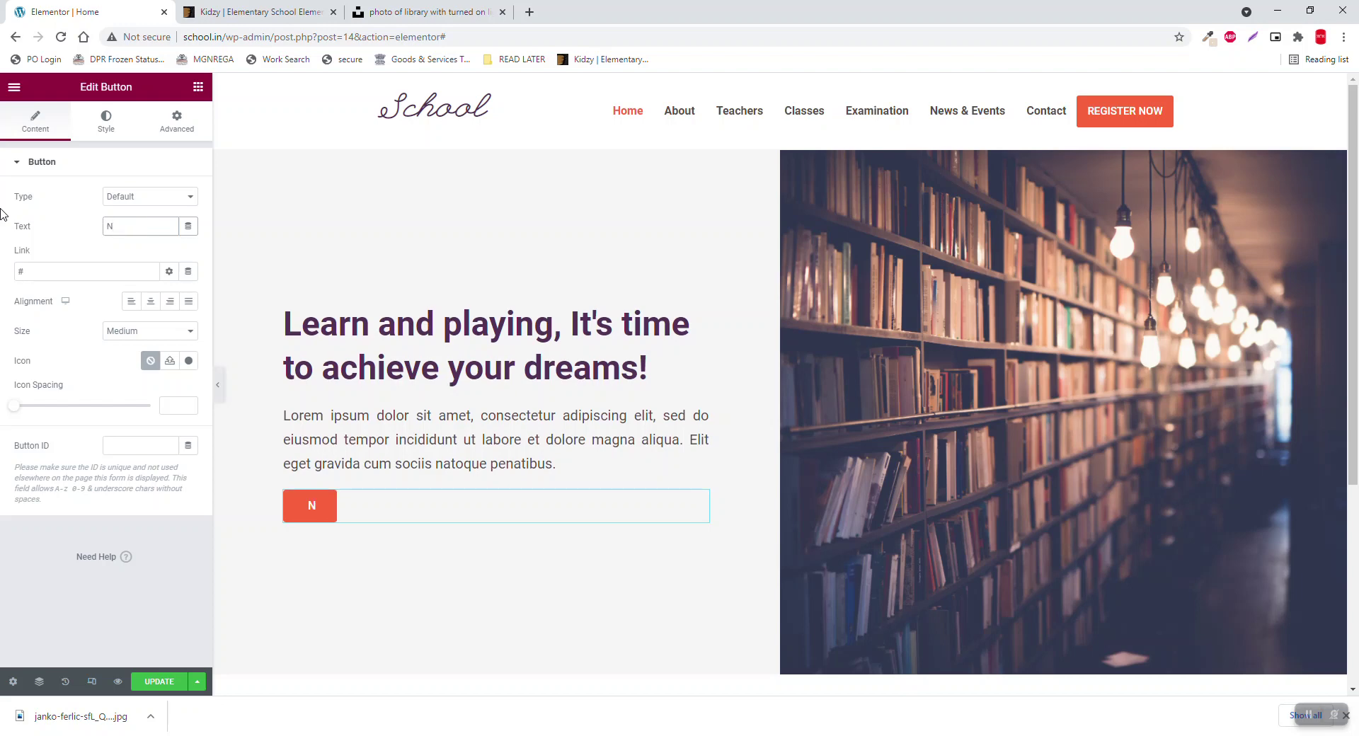
key(BackSpace)
text(NEWS)
key(BackSpace)
key(BackSpace)
key(BackSpace)
key(BackSpace)
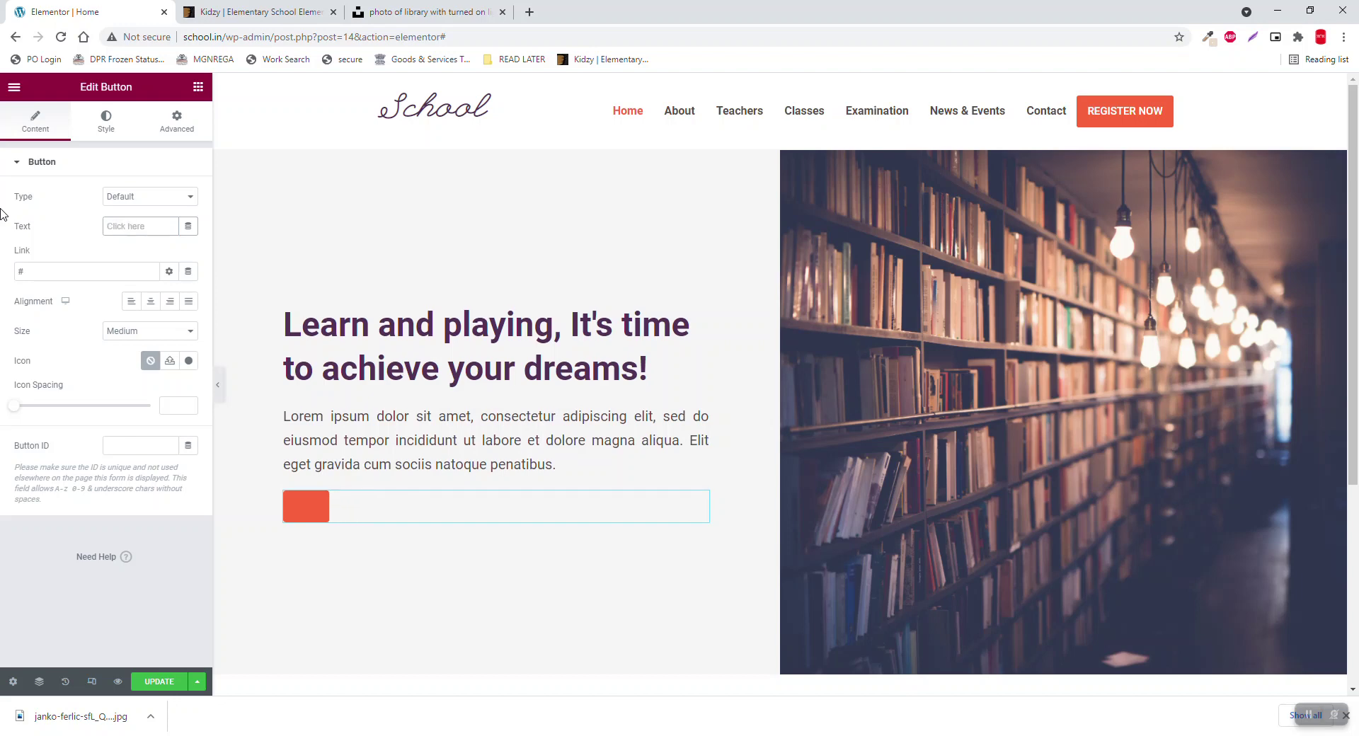
text(LEARN MORE)
Step: Link the LEARN MORE button to the site's About page
click(114, 270)
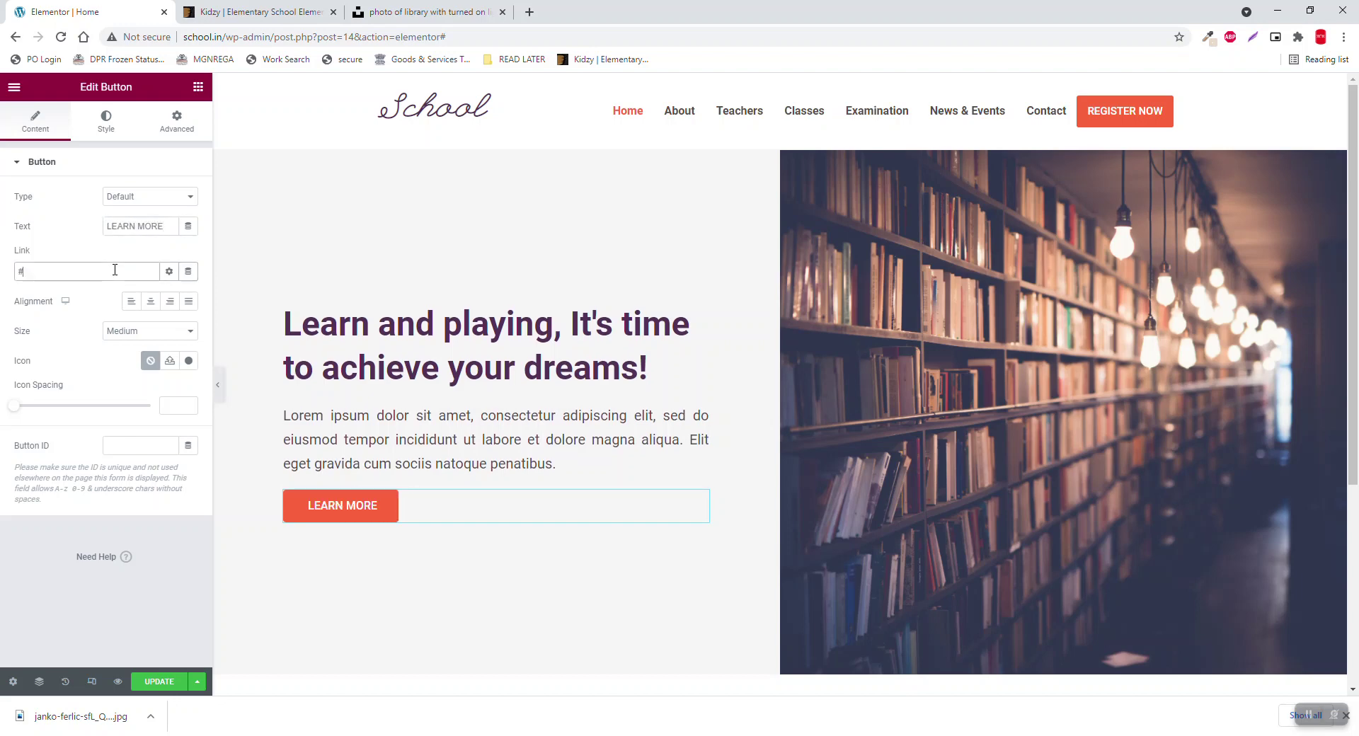
key(BackSpace)
text(ABOUT)
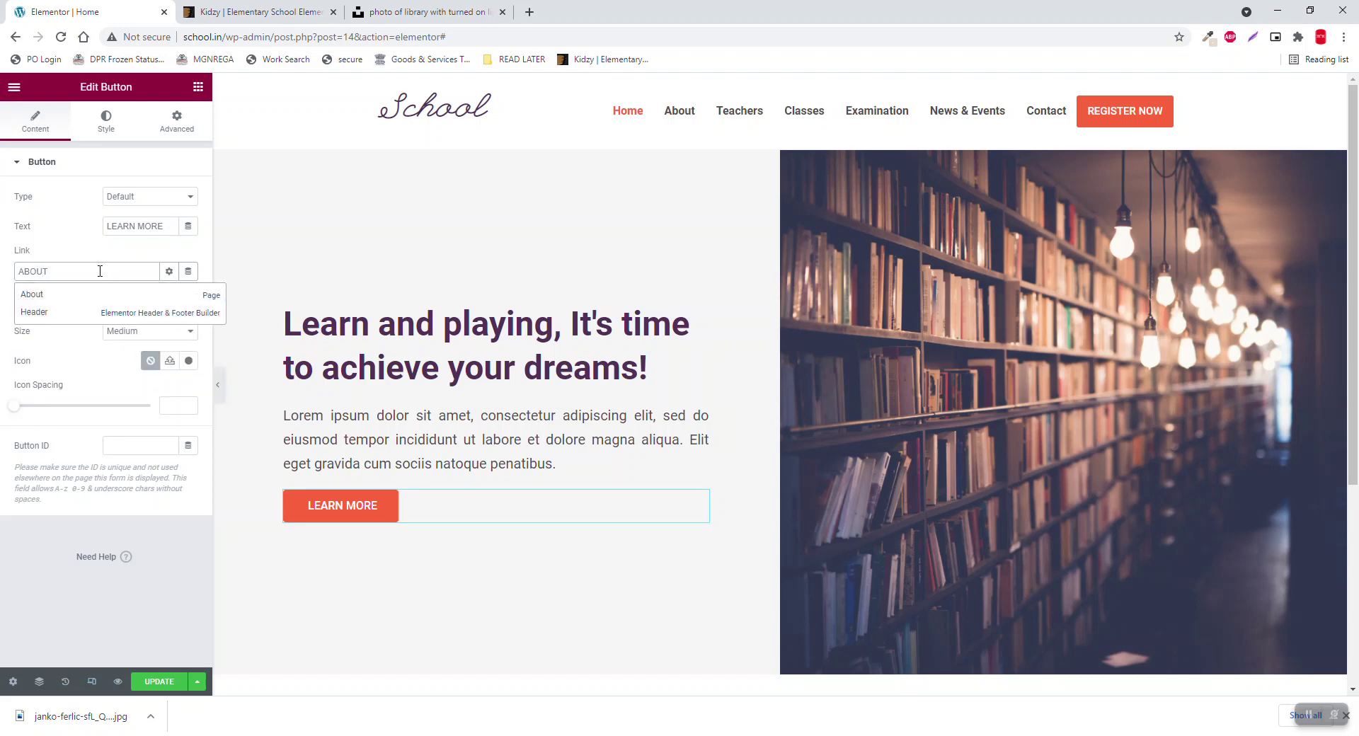
click(91, 295)
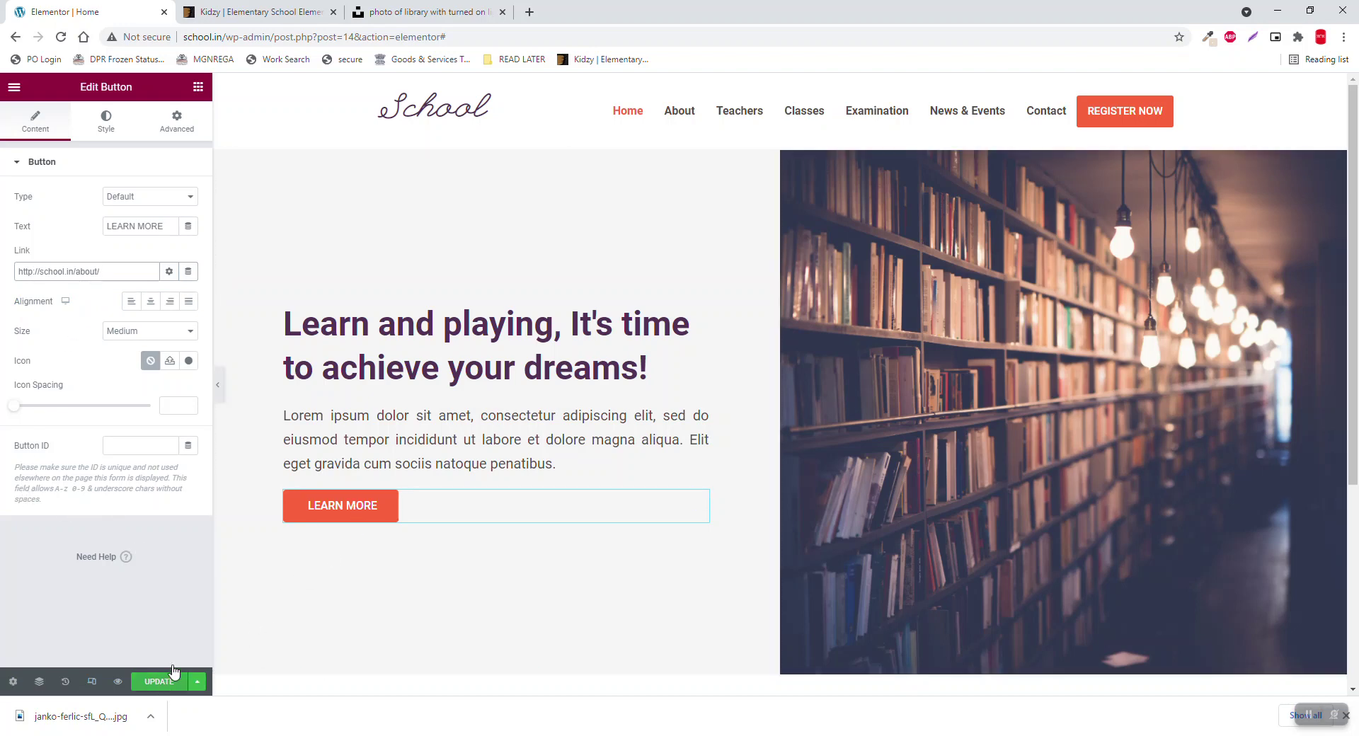
Step: Preview the hero section with its heading, paragraph and button at full width, and return to the editor
click(217, 385)
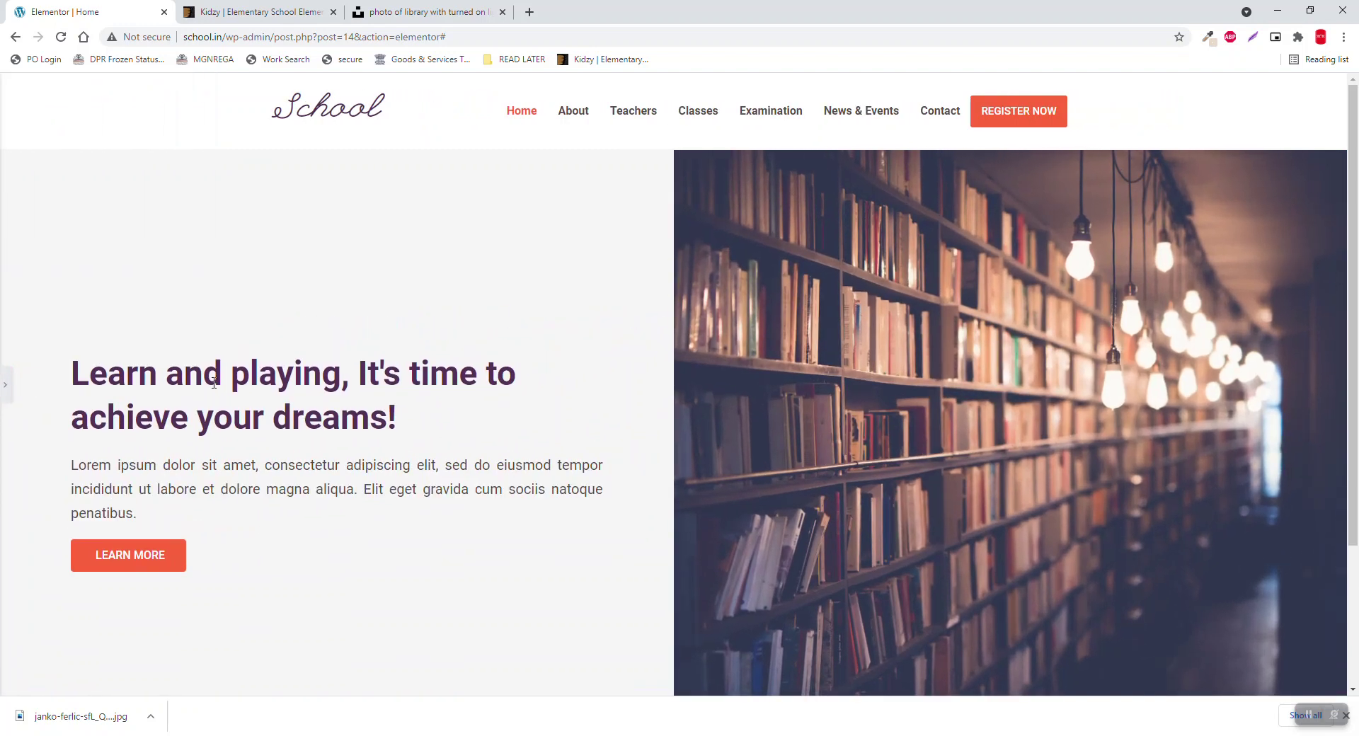
scroll(722, 429, down, 2)
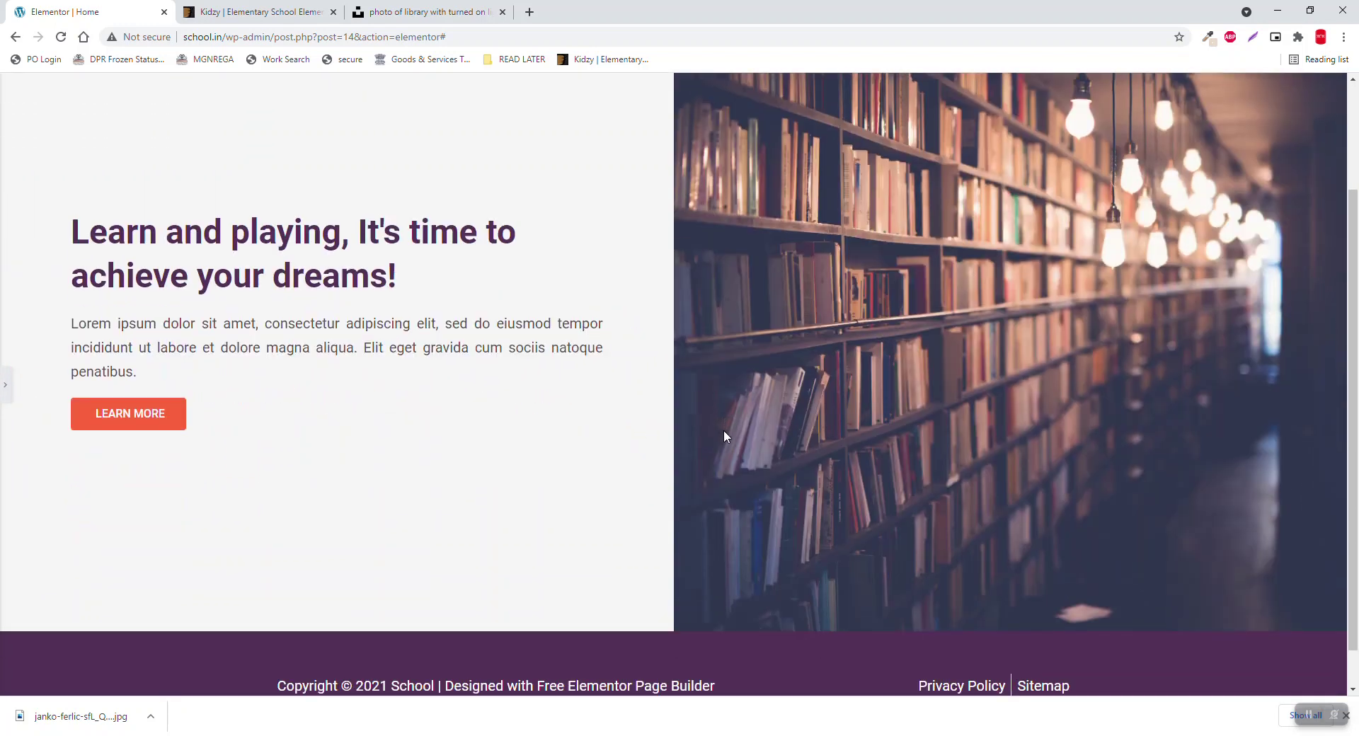
click(5, 384)
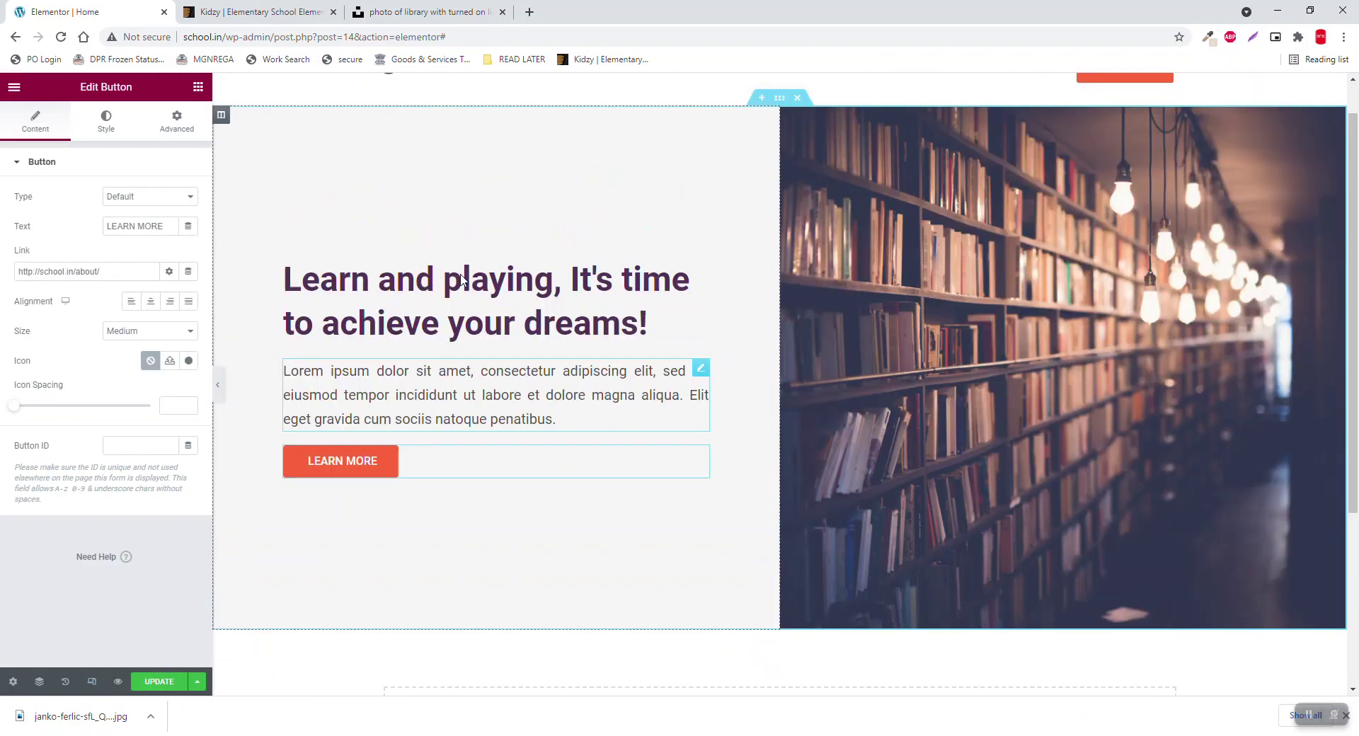
Step: Set the left padding of the hero's text column to 200 px and check the layout at full width
scroll(461, 279, up, 1)
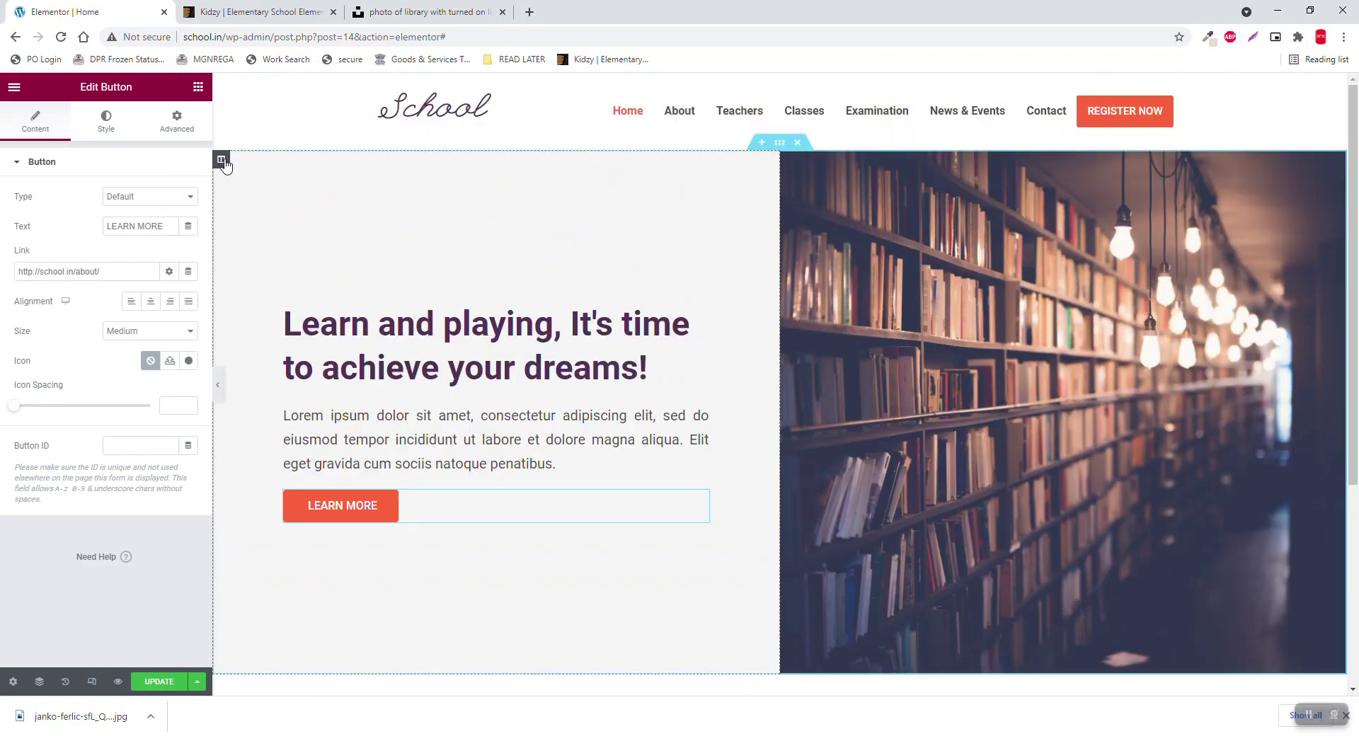
click(221, 160)
double_click(150, 270)
text(2)
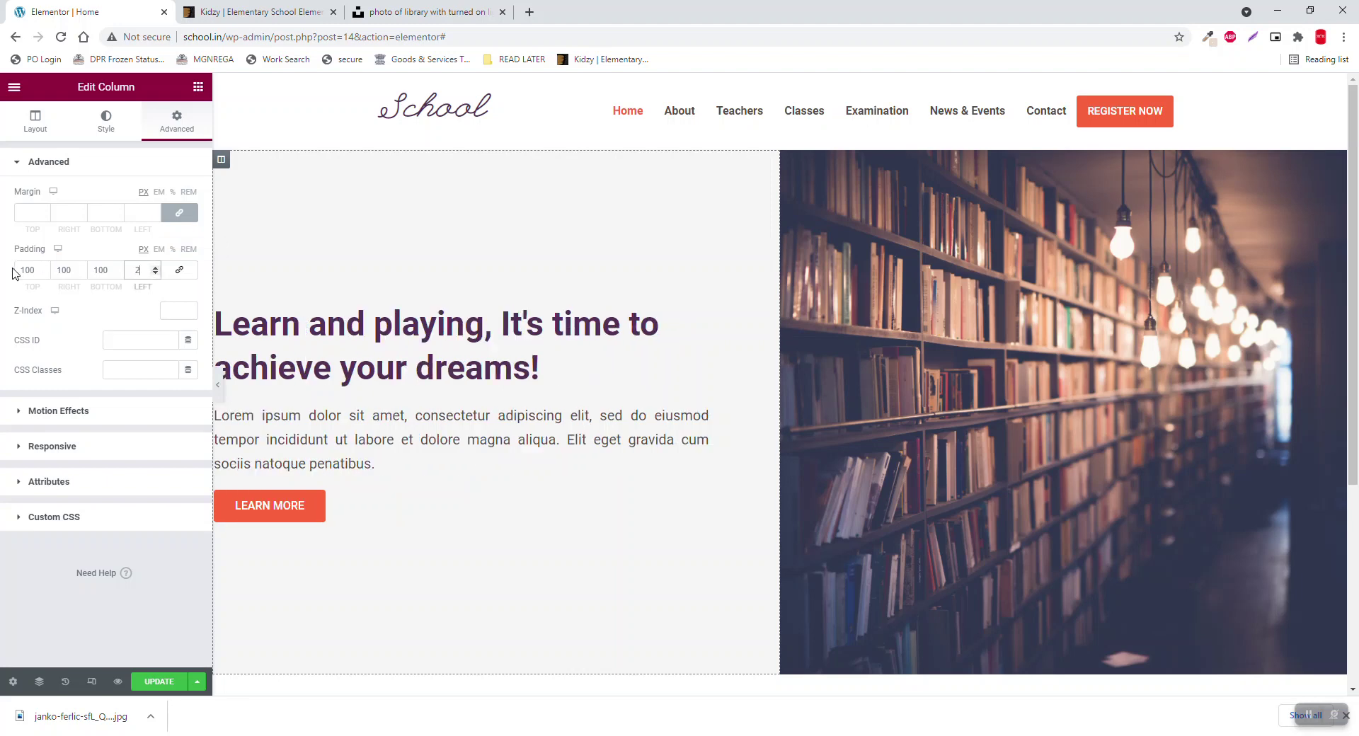
text(00)
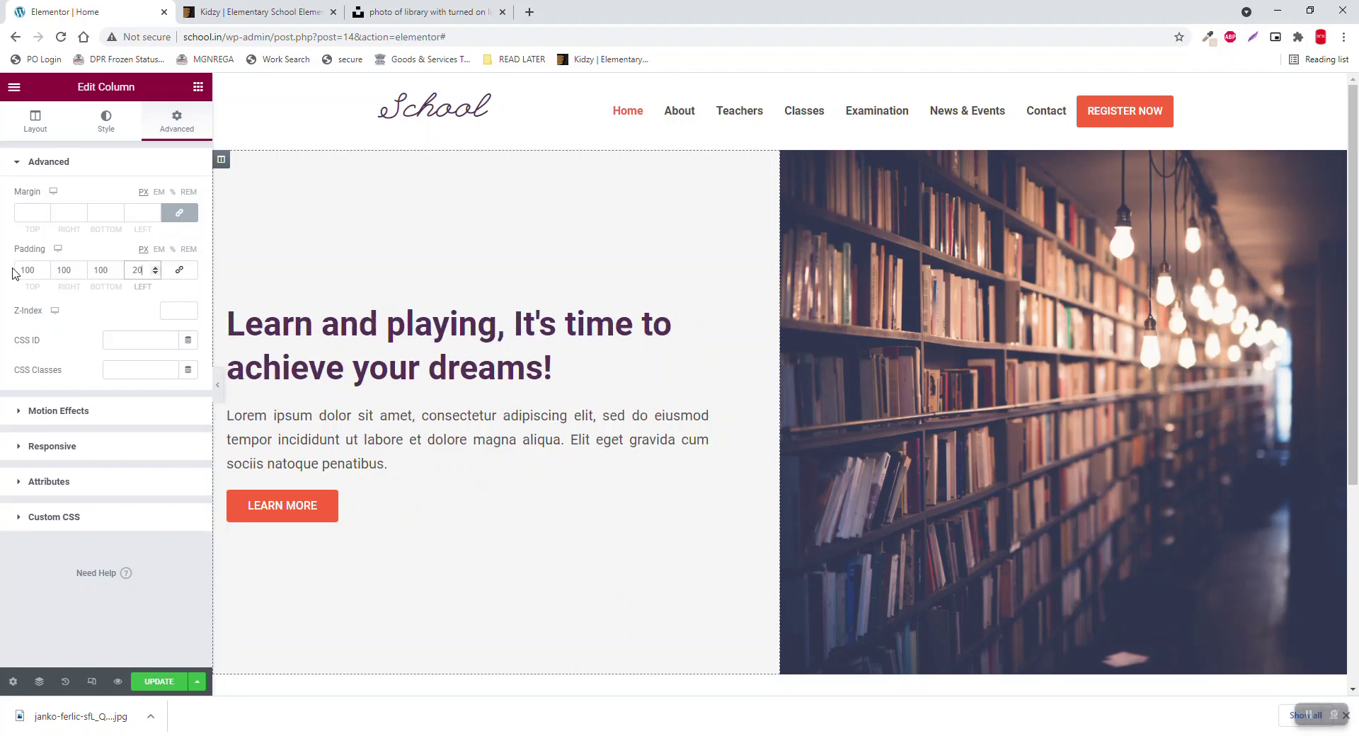
click(218, 384)
scroll(458, 425, down, 2)
scroll(460, 433, up, 2)
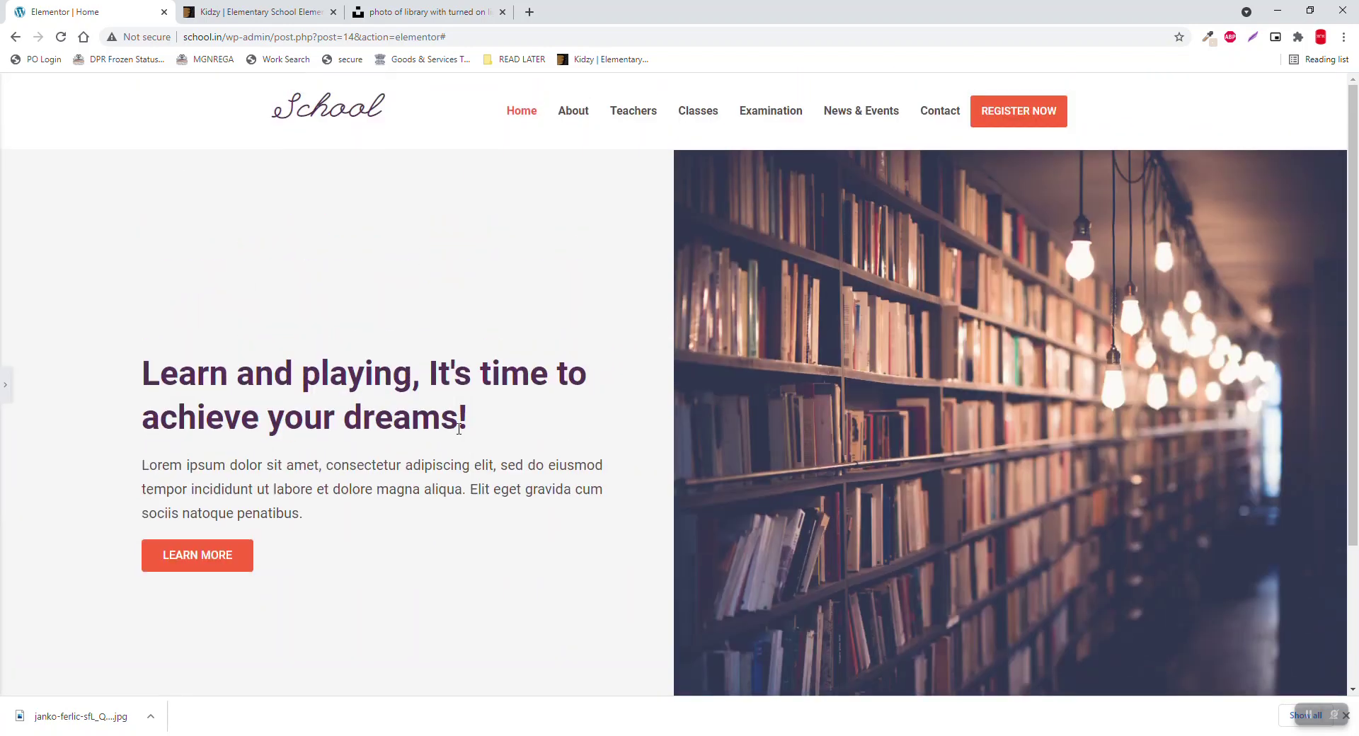
scroll(459, 428, down, 2)
click(5, 384)
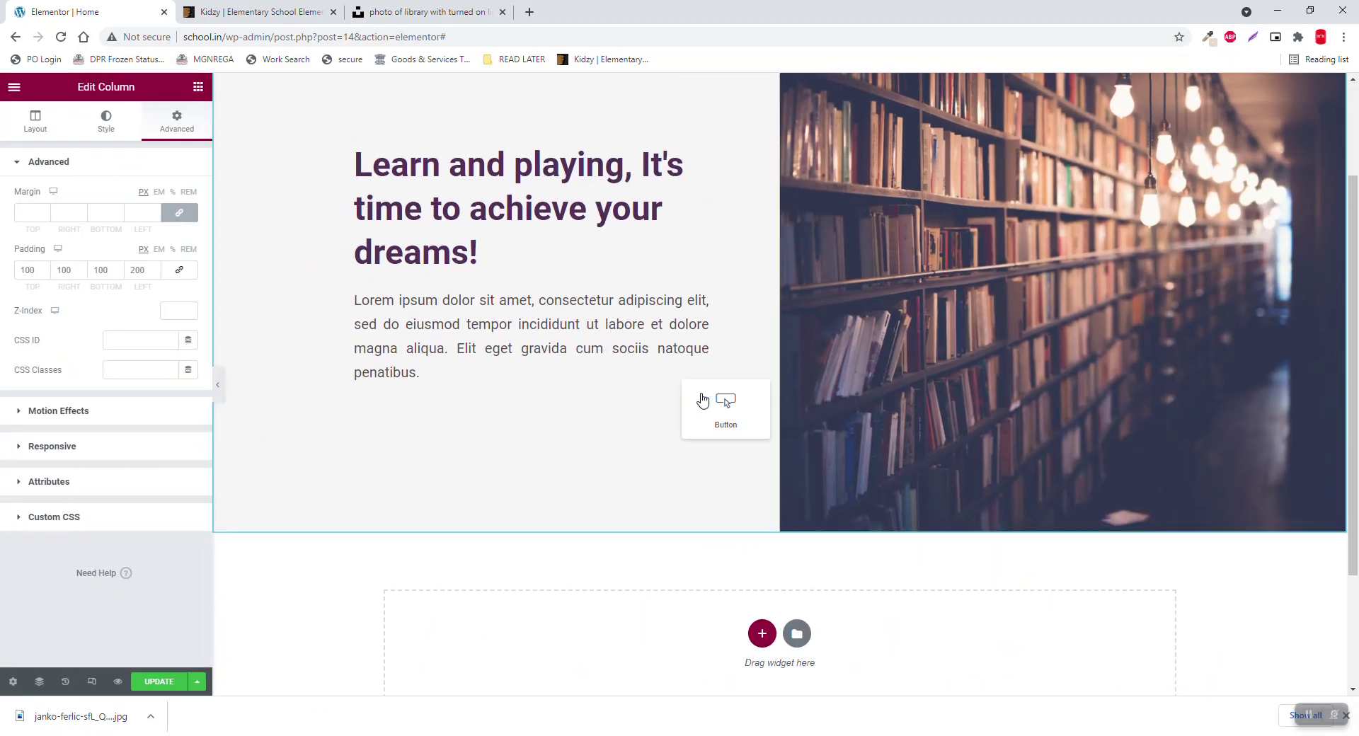
Step: Give the LEARN MORE button a top margin of 40 px and check its spacing at full width
click(701, 394)
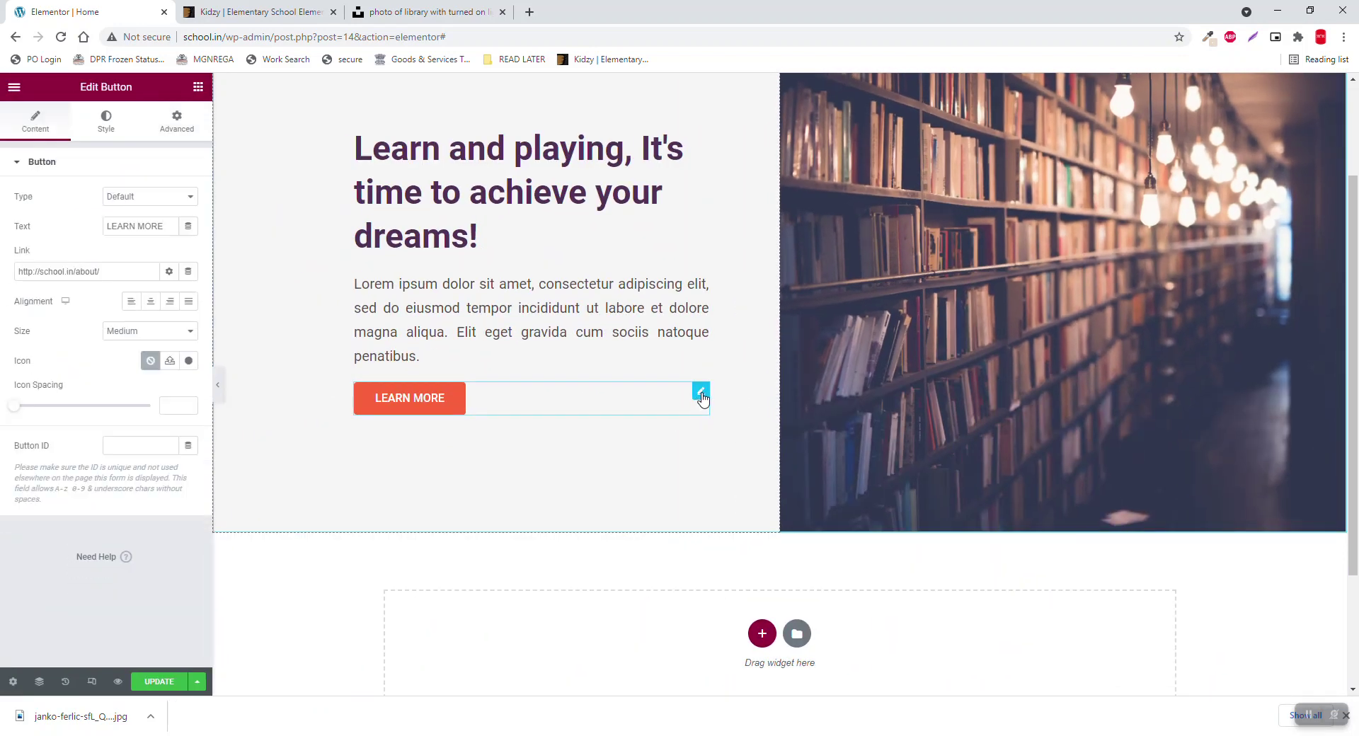
click(177, 120)
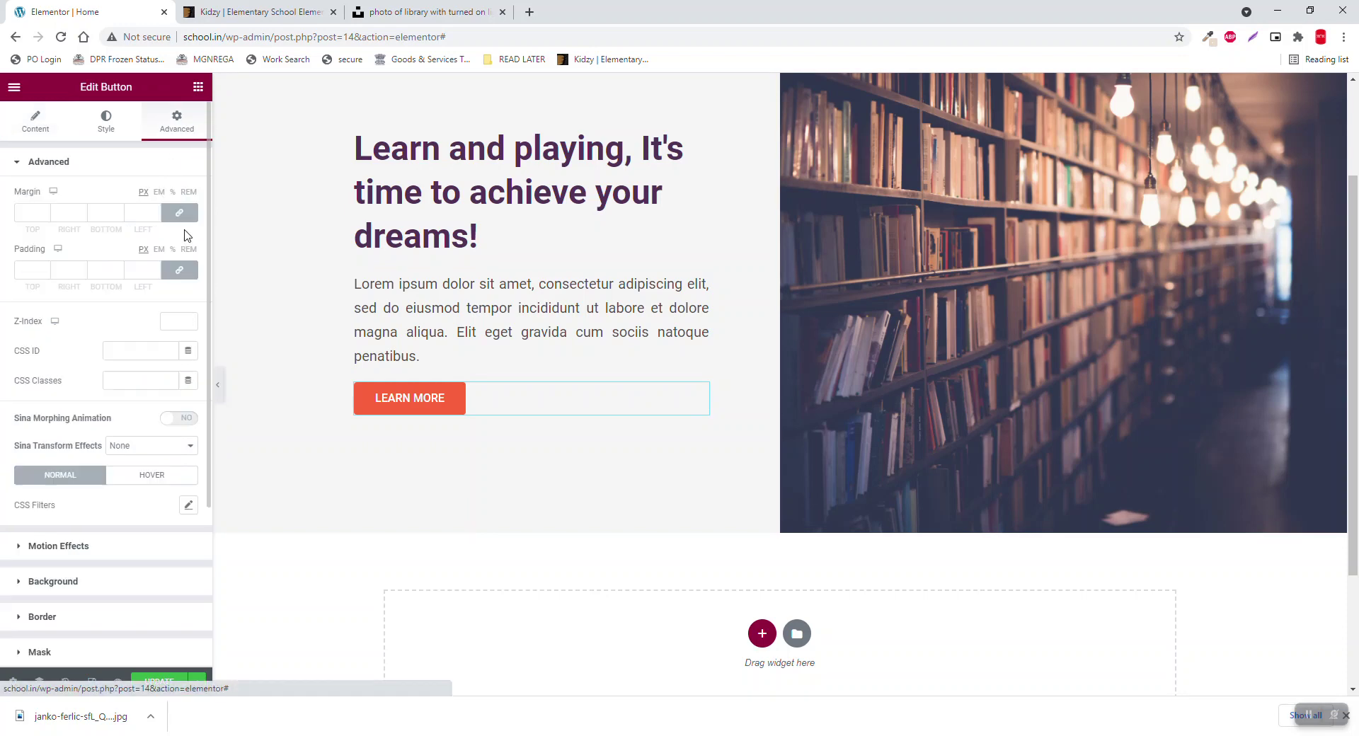
double_click(66, 211)
double_click(28, 214)
text(40)
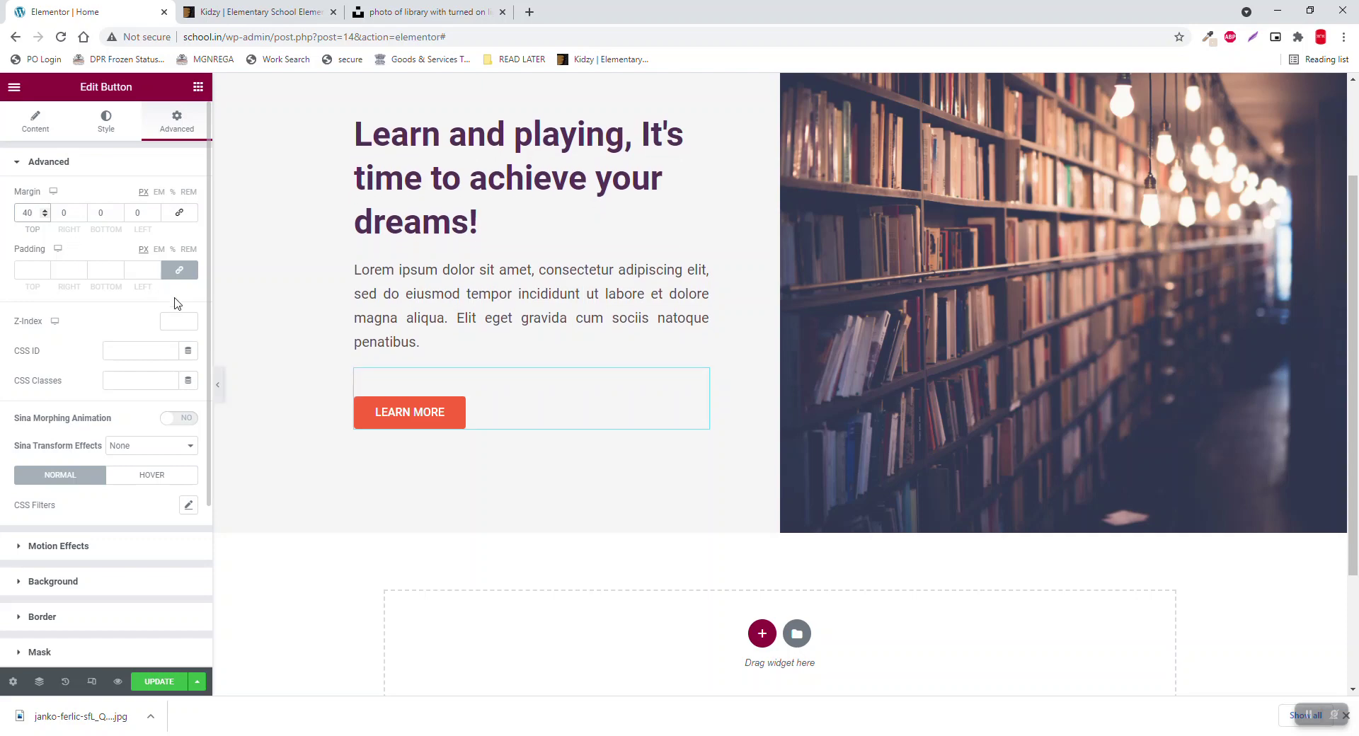
click(218, 389)
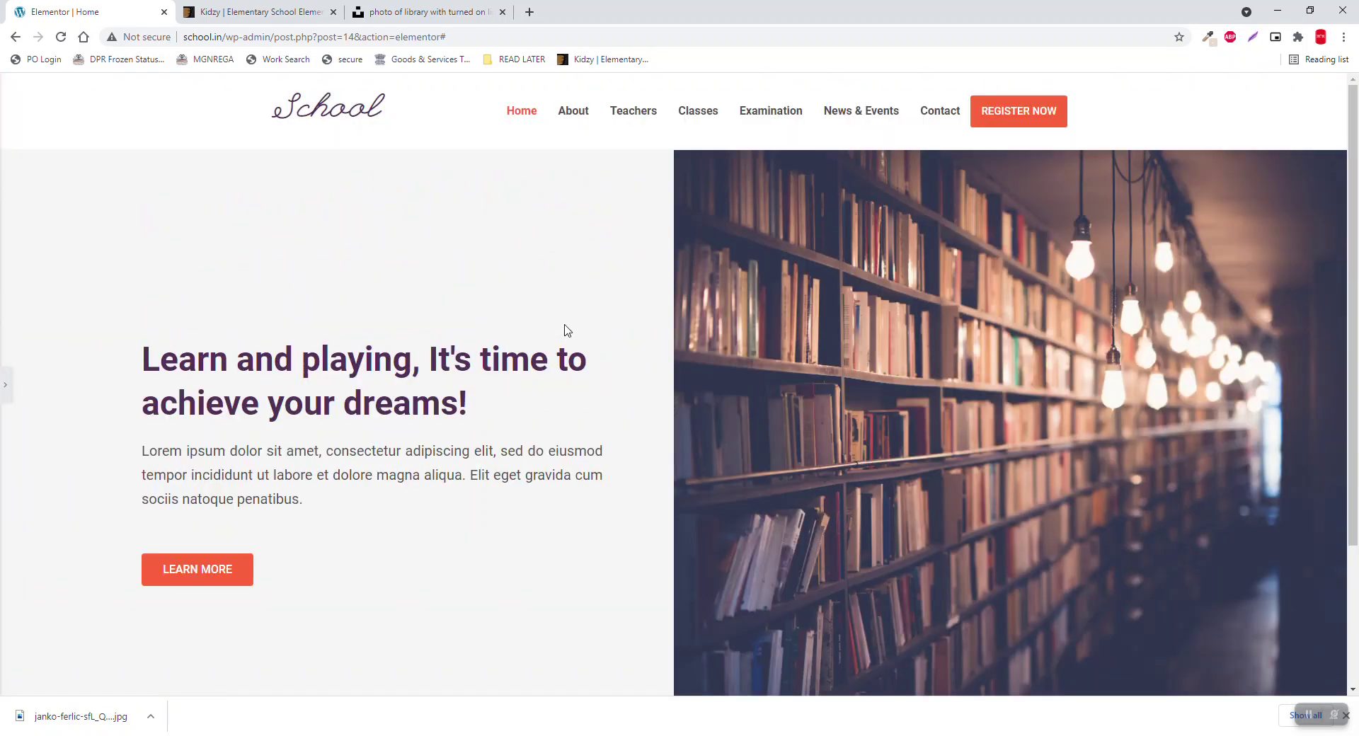
scroll(564, 331, down, 2)
scroll(567, 330, up, 2)
click(5, 383)
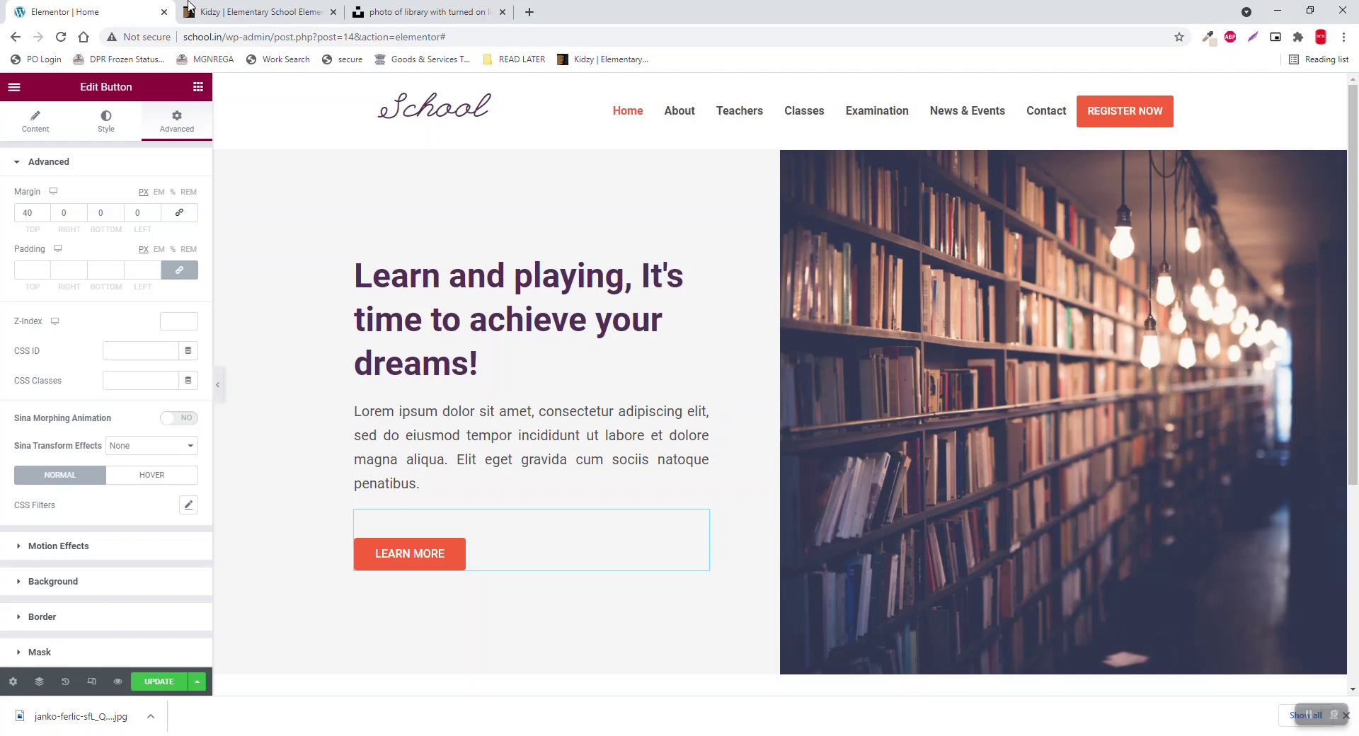
Step: Look up the statistics block in the Kidzy template and add a section with three equal columns below the hero
click(204, 6)
scroll(614, 377, down, 7)
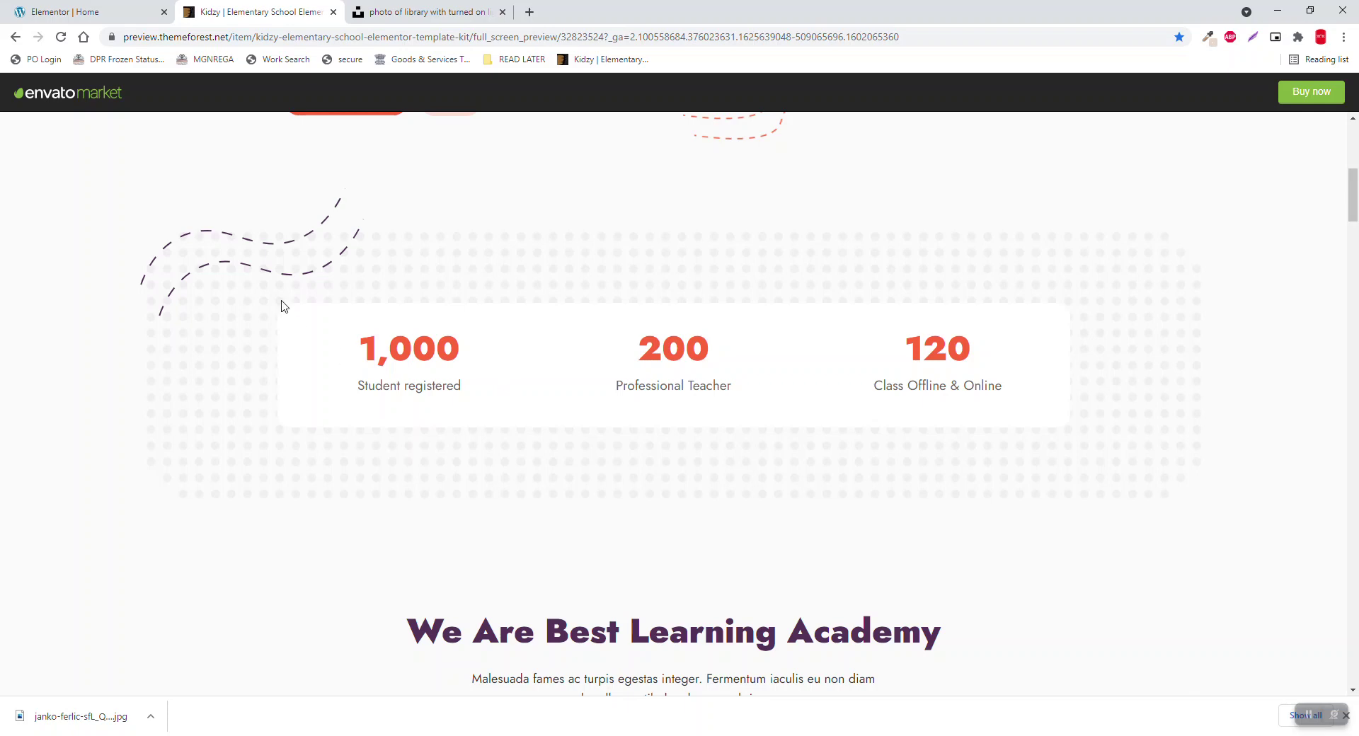
click(78, 5)
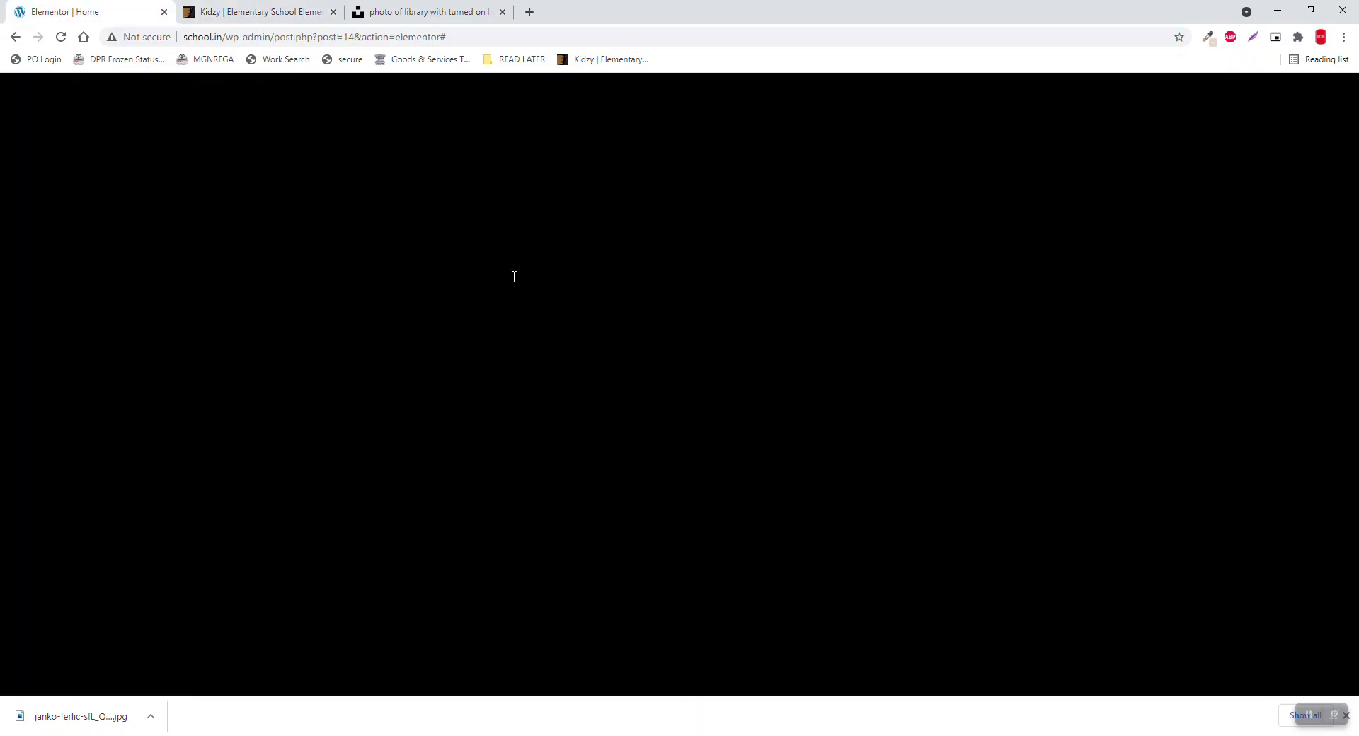
scroll(793, 355, down, 5)
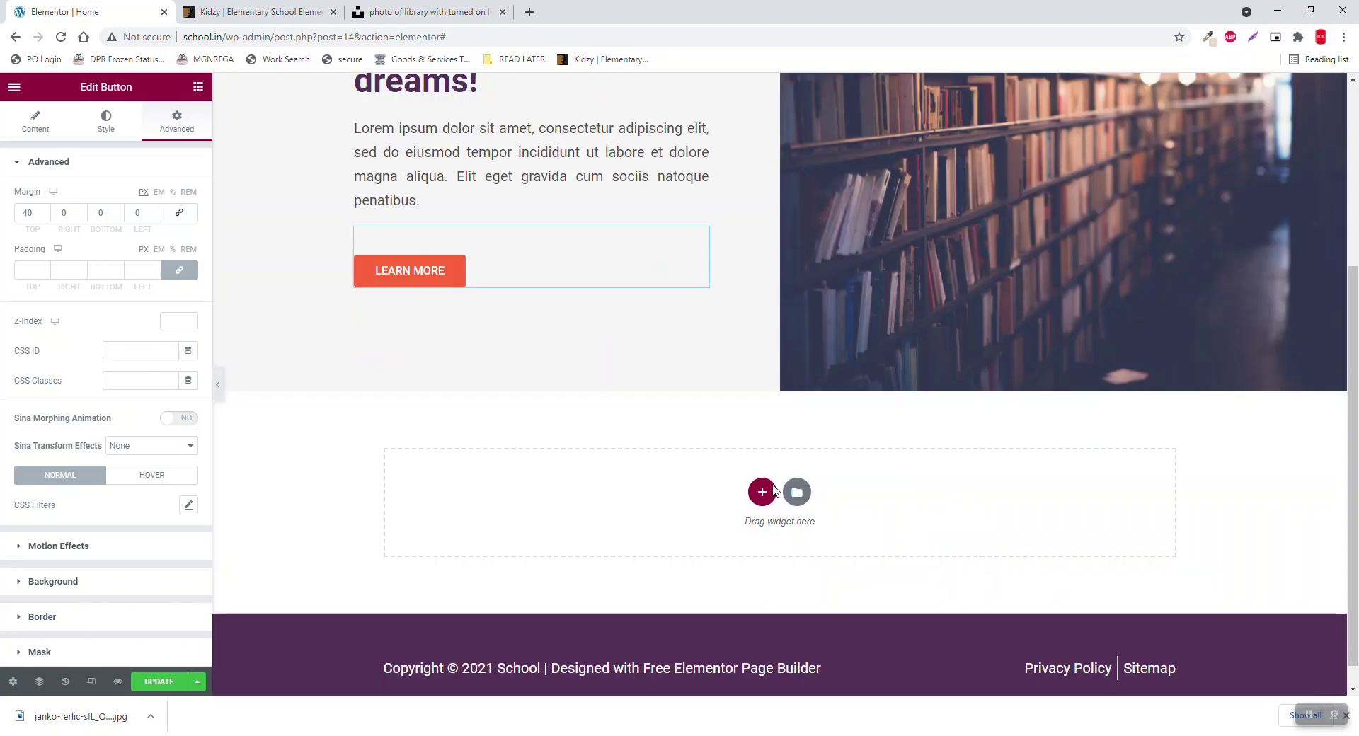
click(774, 488)
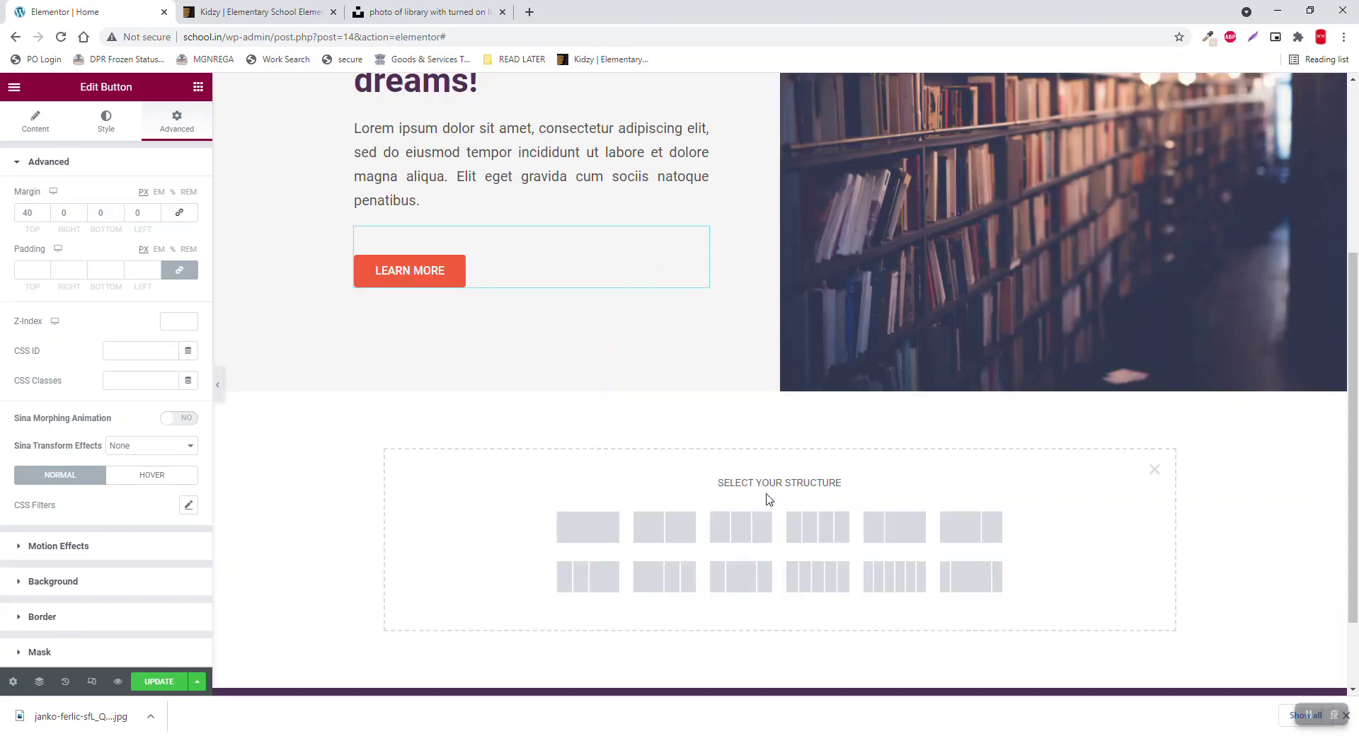
click(731, 540)
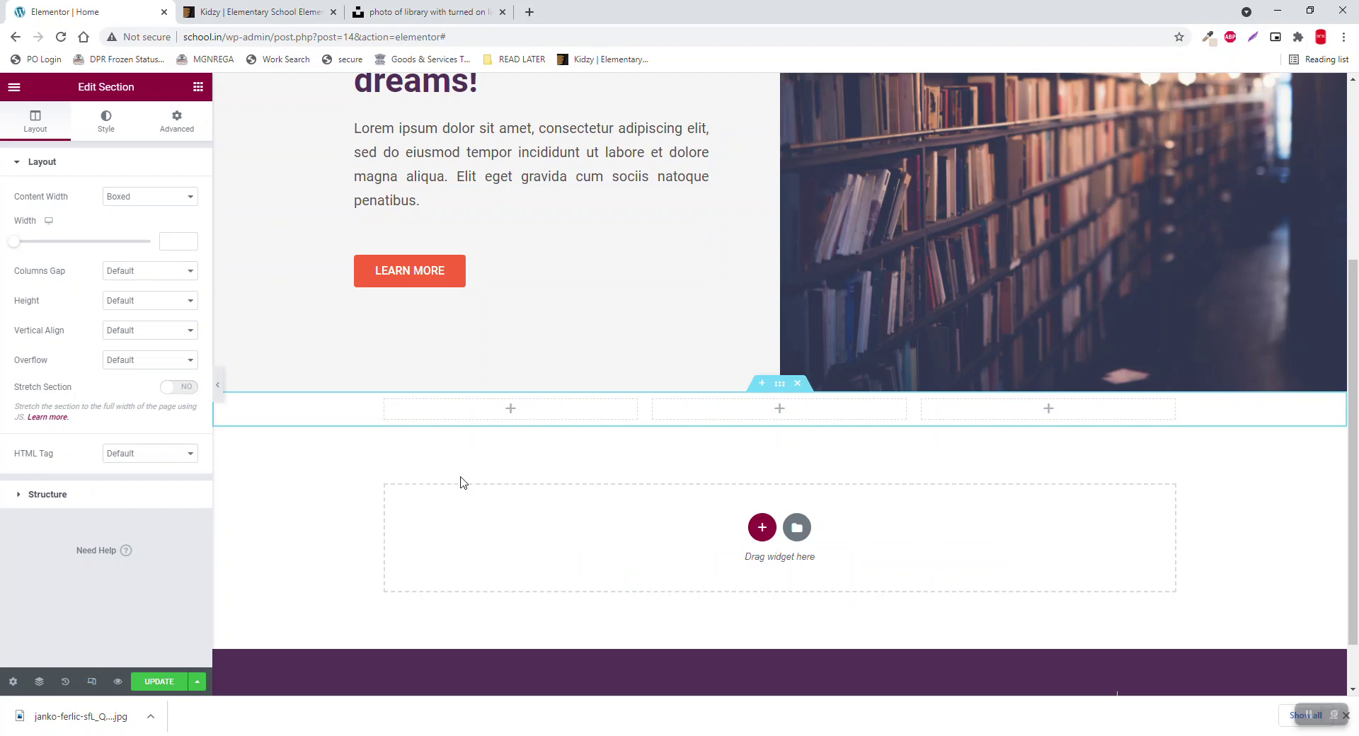
Step: Set the new section's boxed content width to 800 px, using the Kidzy statistics block as reference
click(221, 10)
click(80, 6)
text(800)
Step: Set the three-column section's top and bottom padding to 100 px each
click(178, 122)
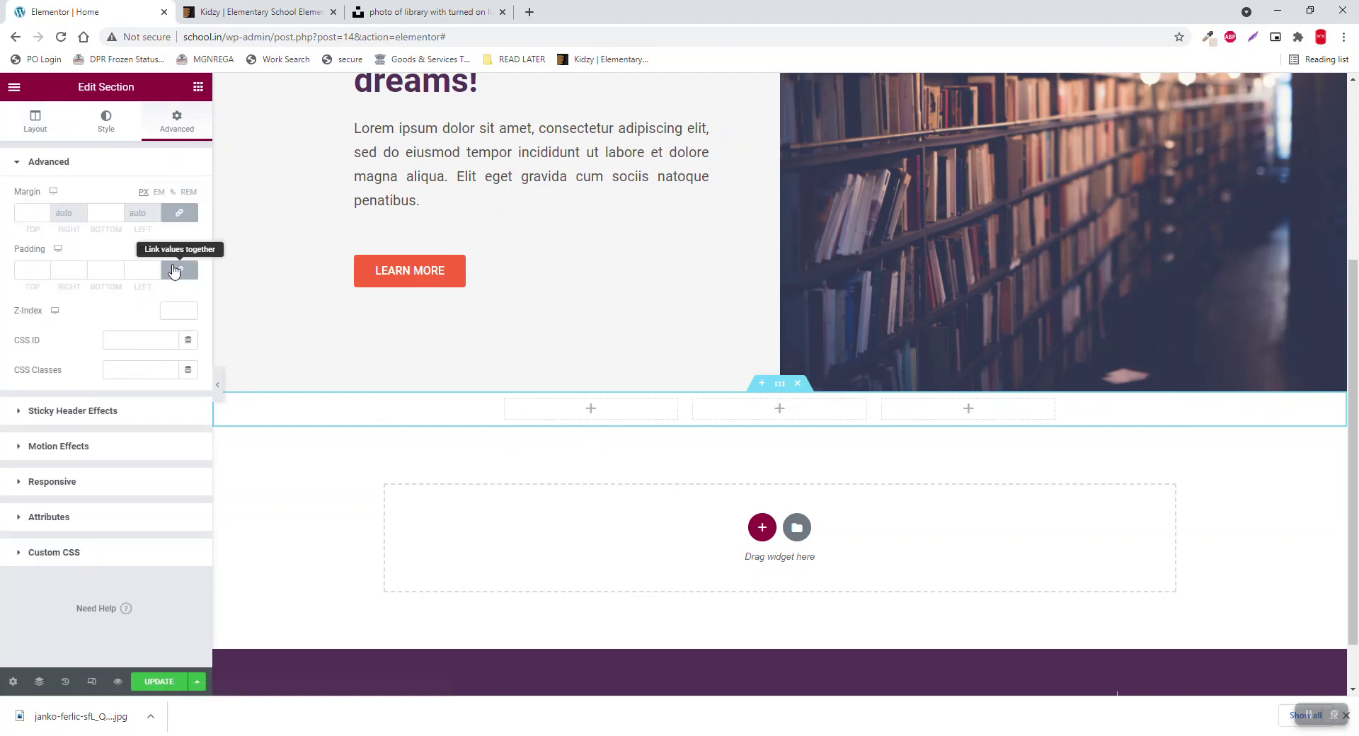
click(26, 264)
text(100)
key(Tab)
key(Tab)
text(100)
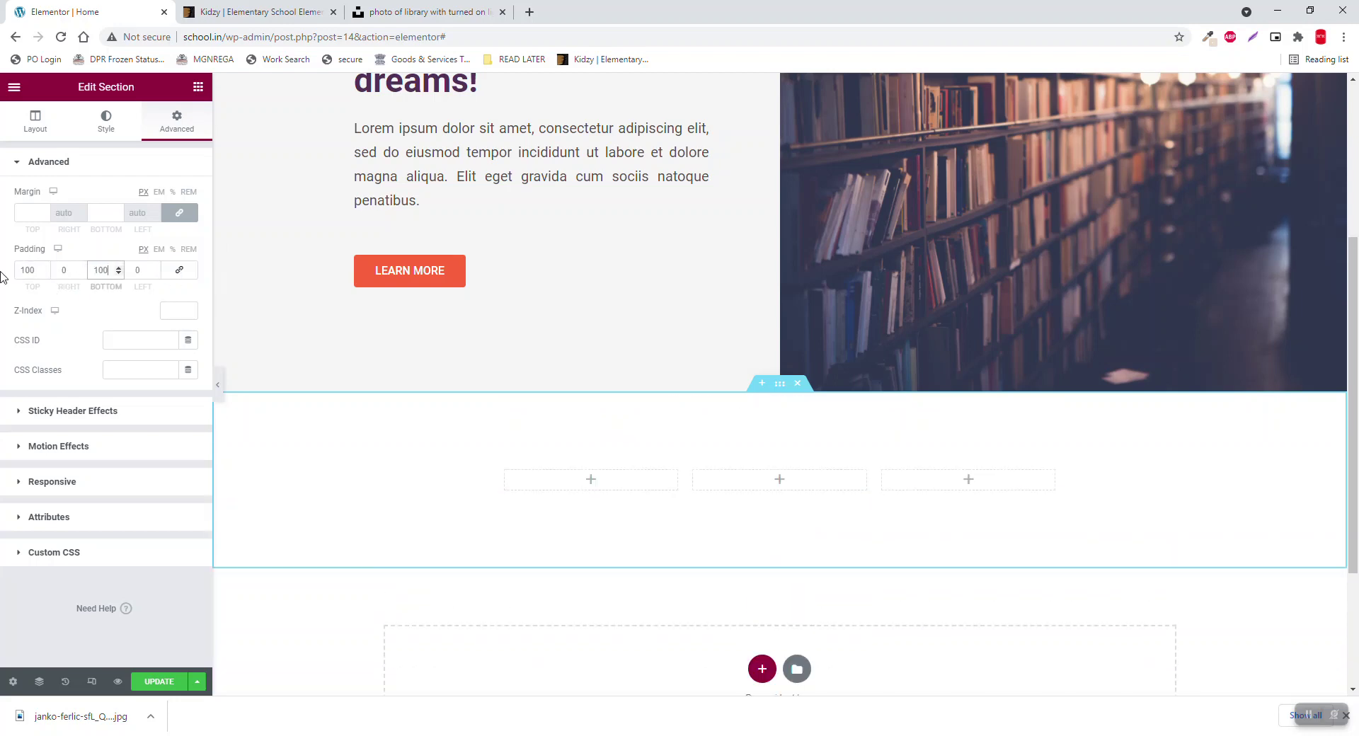
Step: Find the Counter widget and place it in the first column of the new section
click(198, 86)
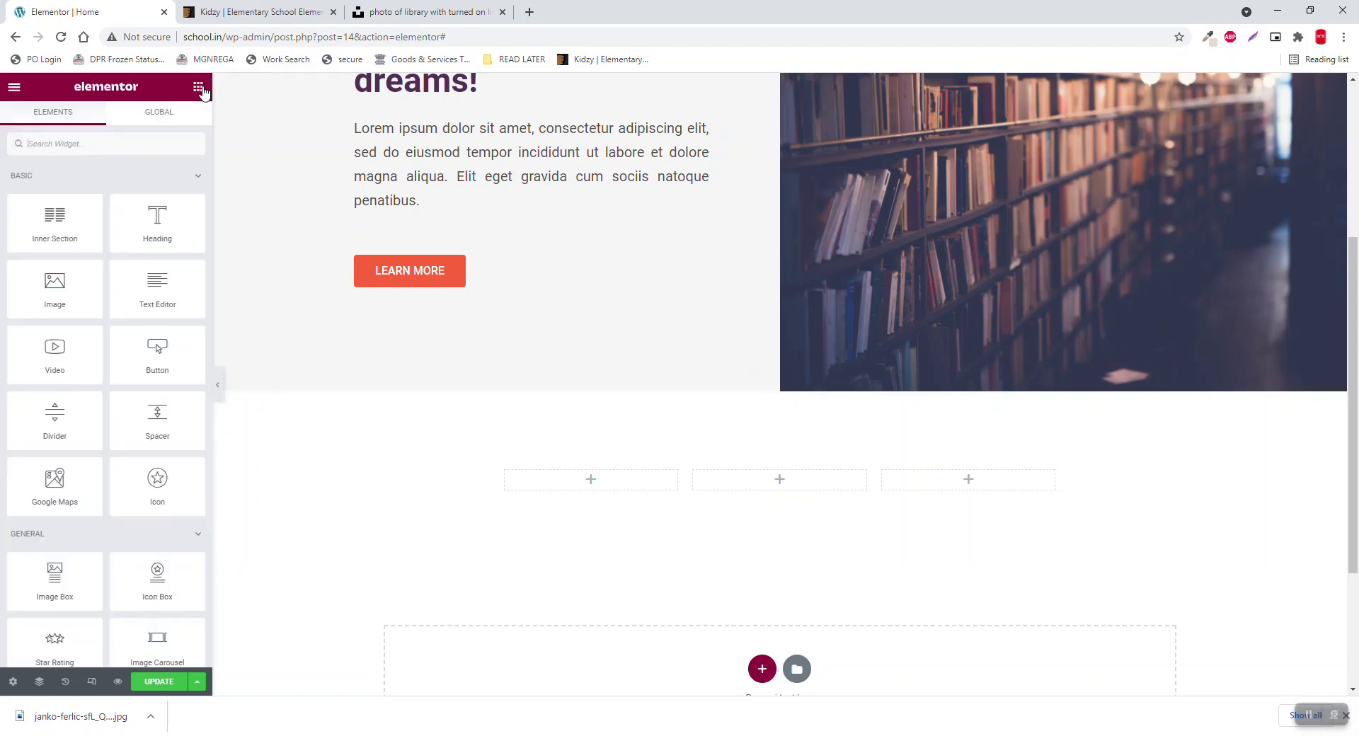
text(COUN)
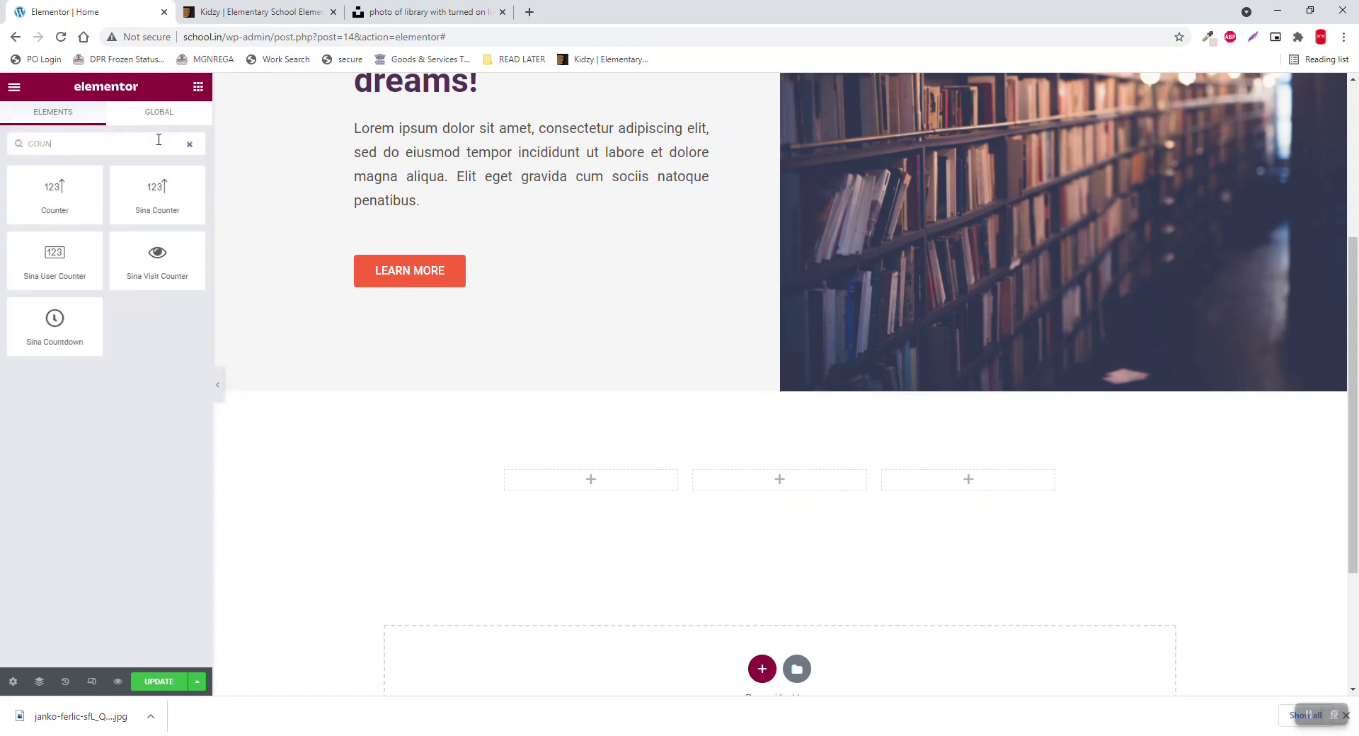
drag(43, 201, 617, 481)
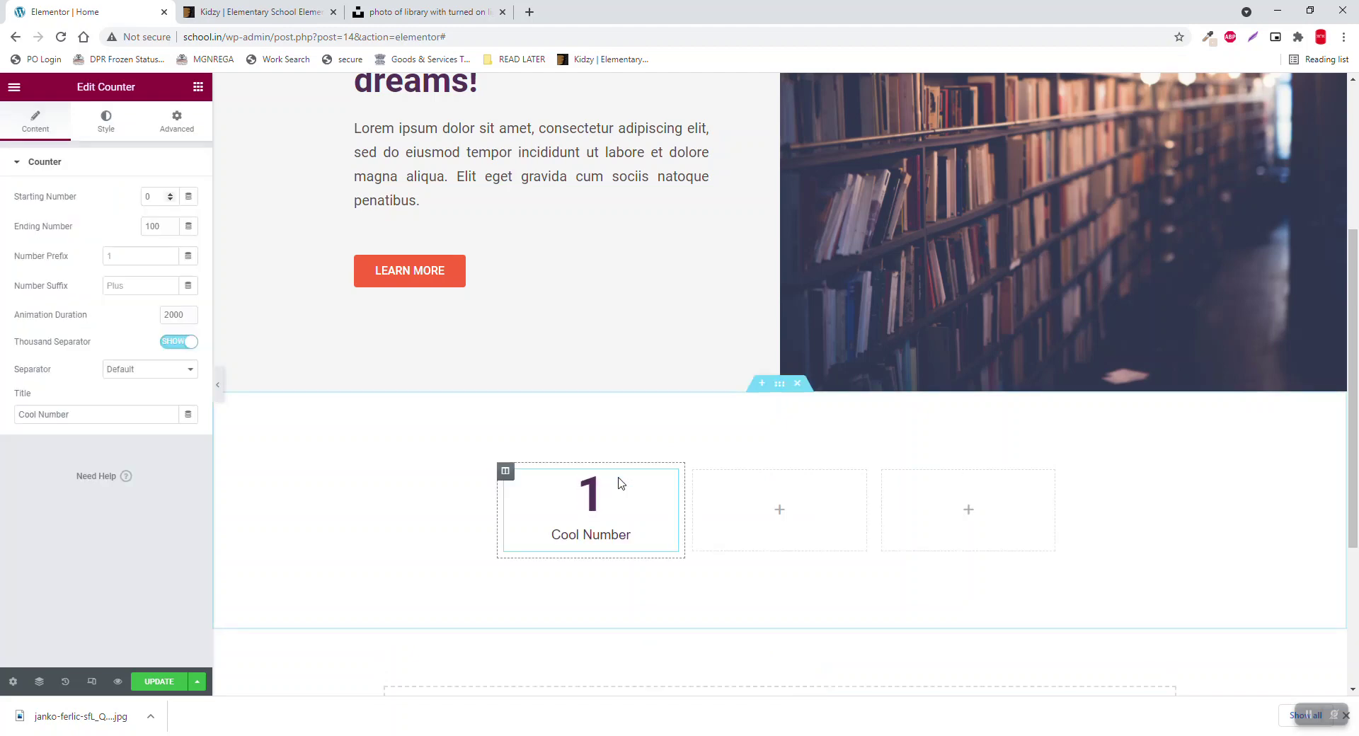
Step: Title the first counter "Student registered", copying the text from the Kidzy template
click(261, 7)
drag(467, 405, 330, 389)
key(ctrl+c)
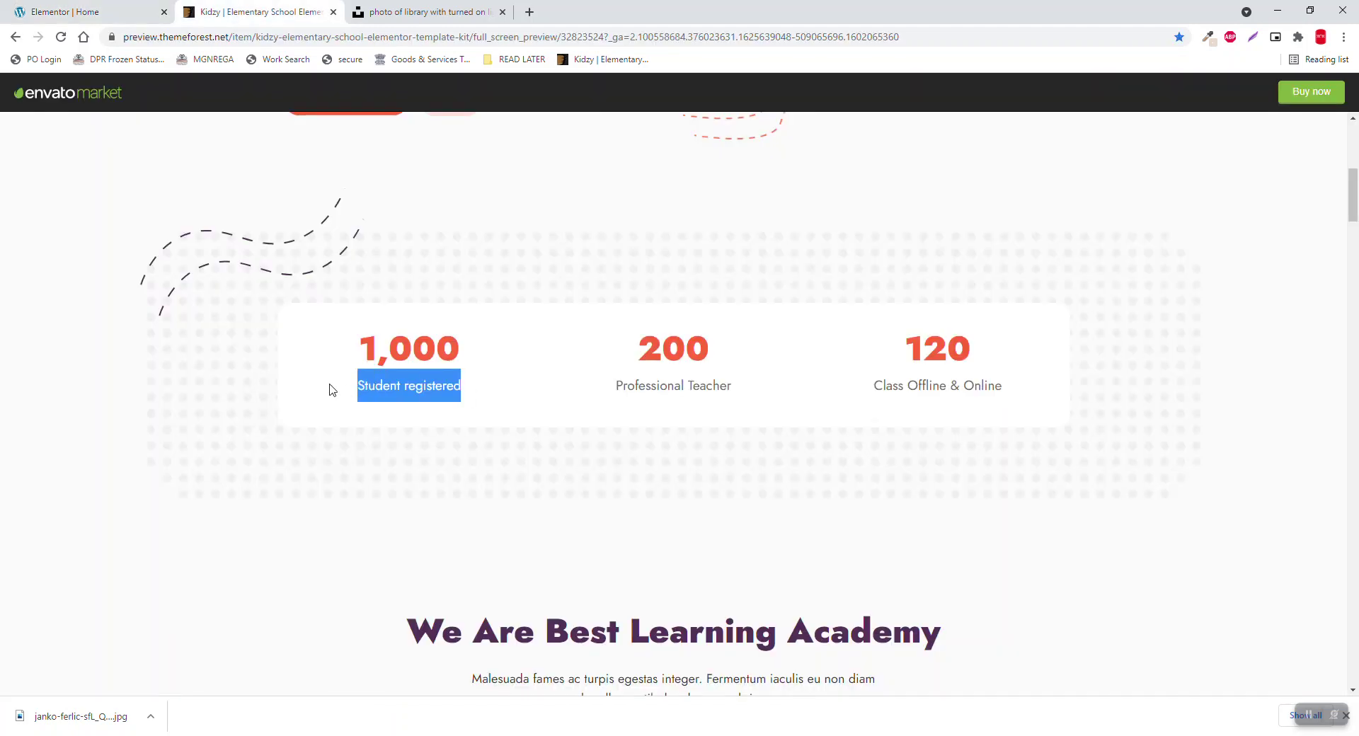
click(114, 9)
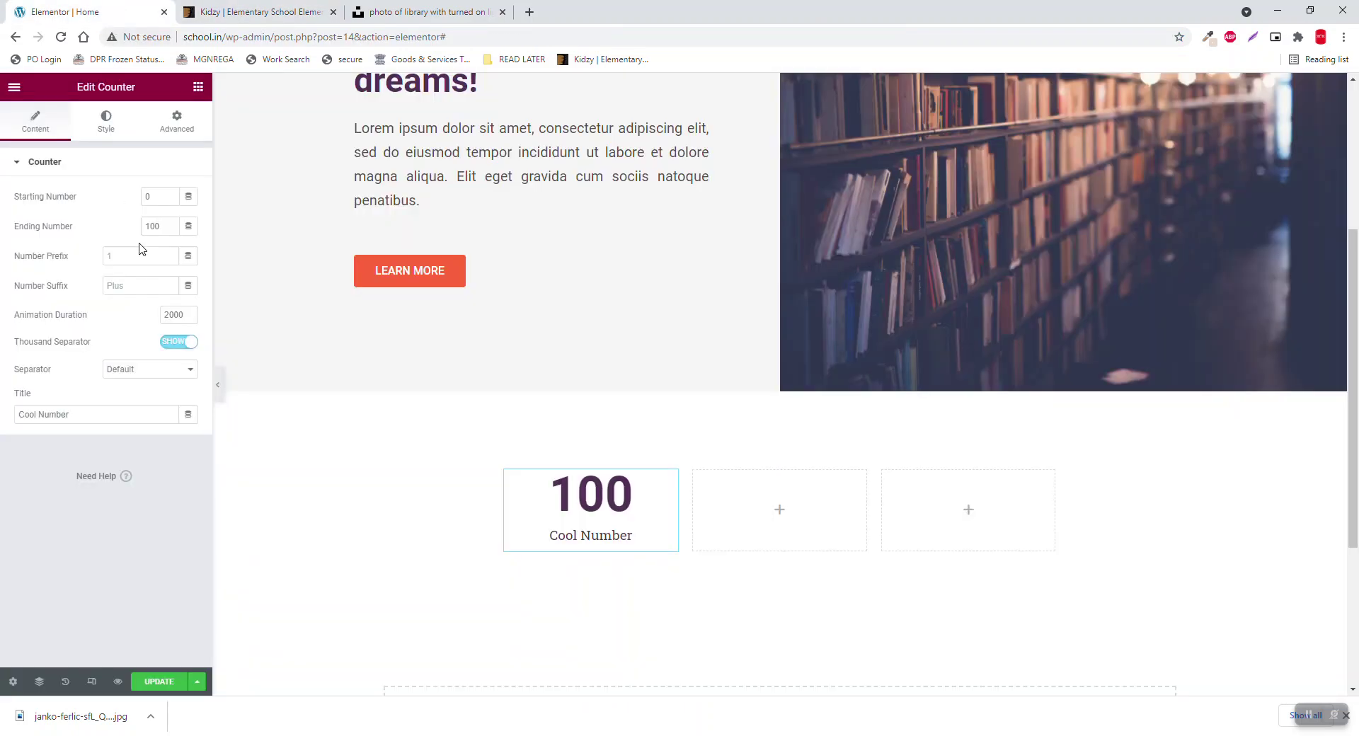
key(ctrl+v)
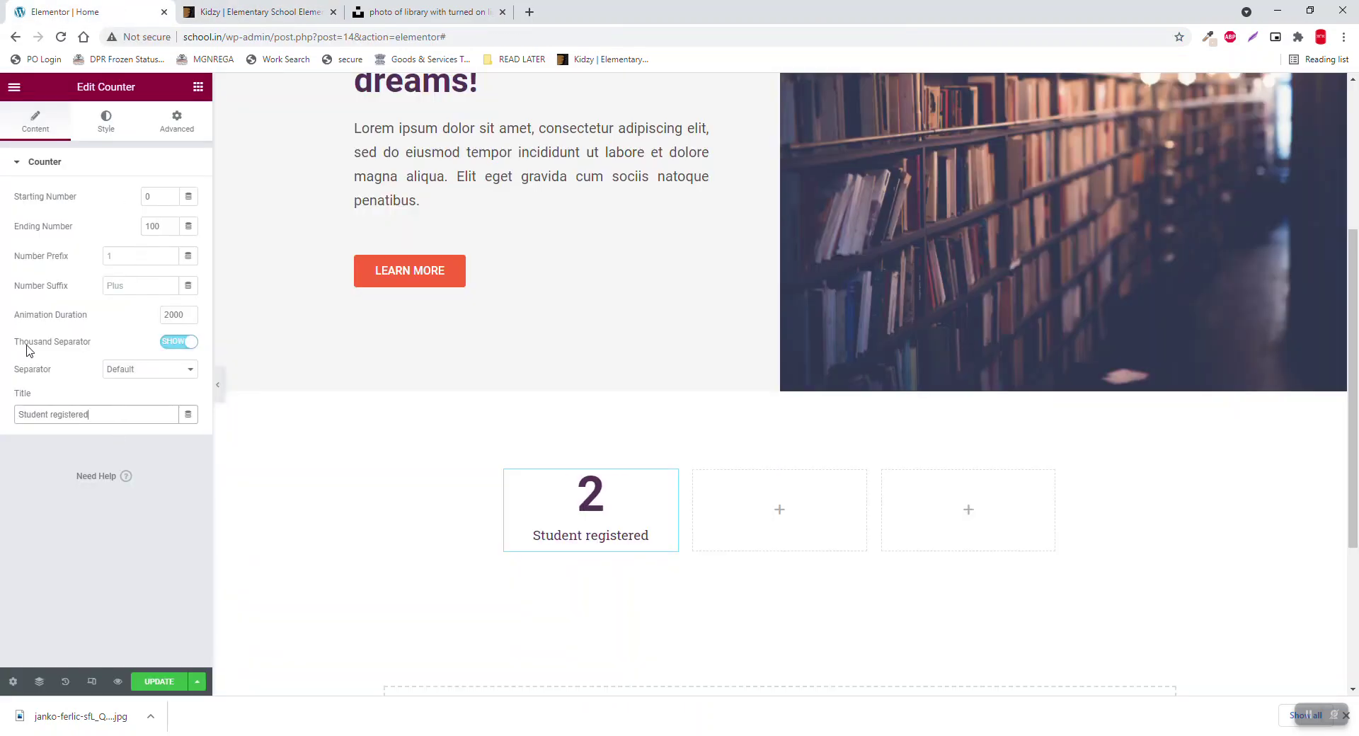
Step: Copy the first counter into the second column and title it "Professional Teacher" with the Kidzy template's text
right_click(668, 485)
click(711, 537)
right_click(713, 530)
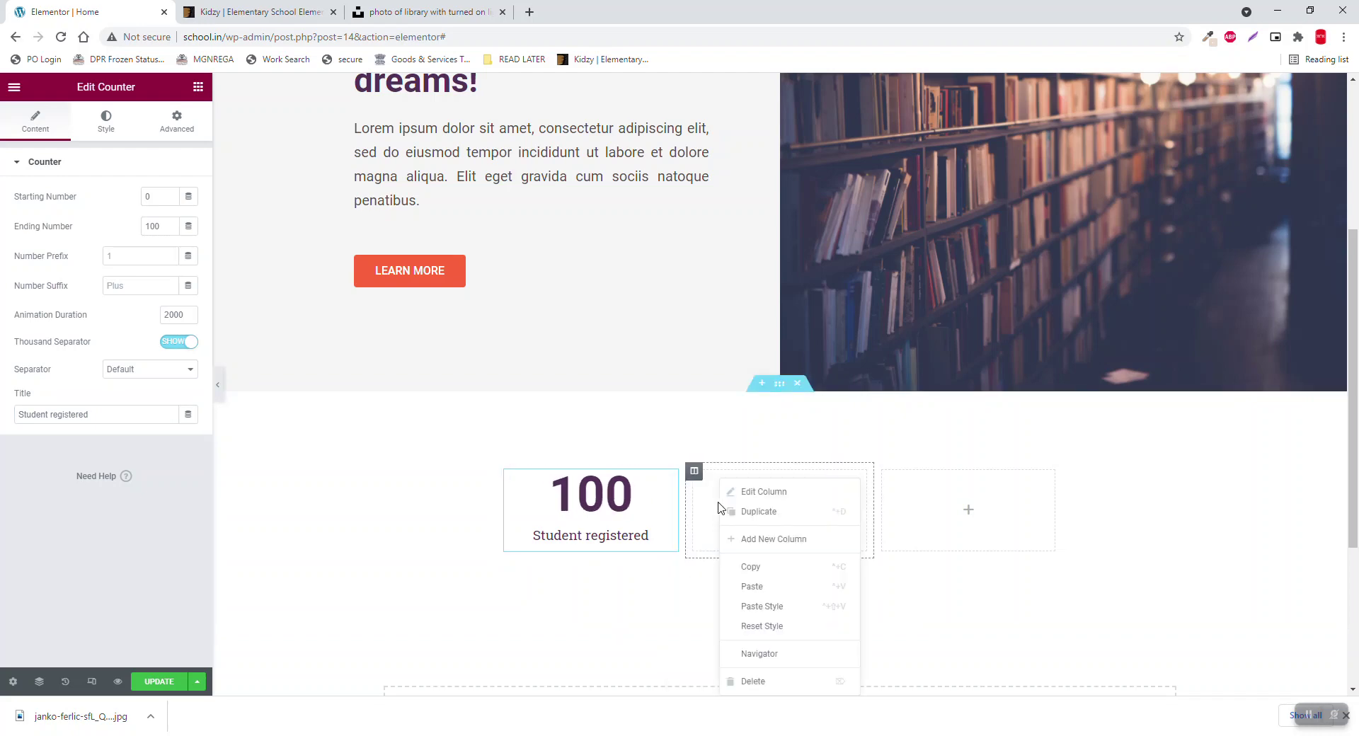
click(301, 11)
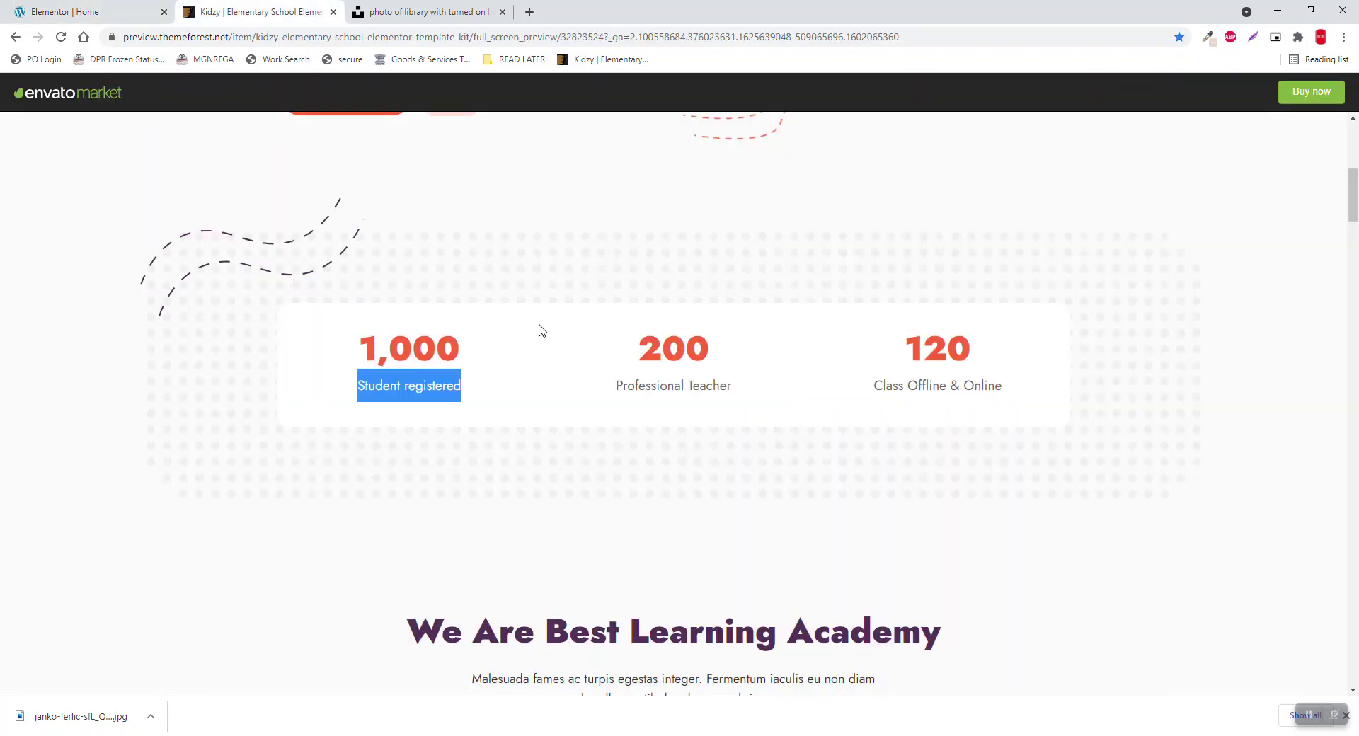
drag(742, 385, 602, 390)
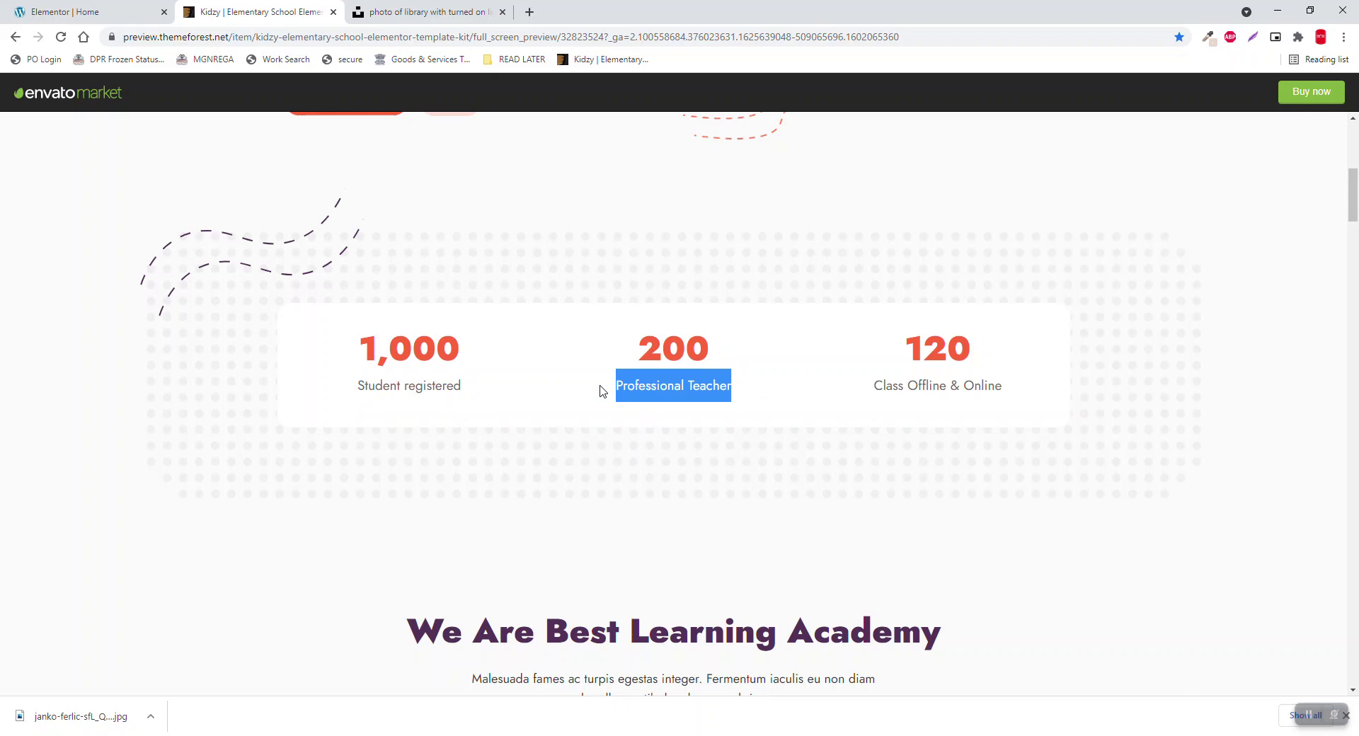
click(157, 8)
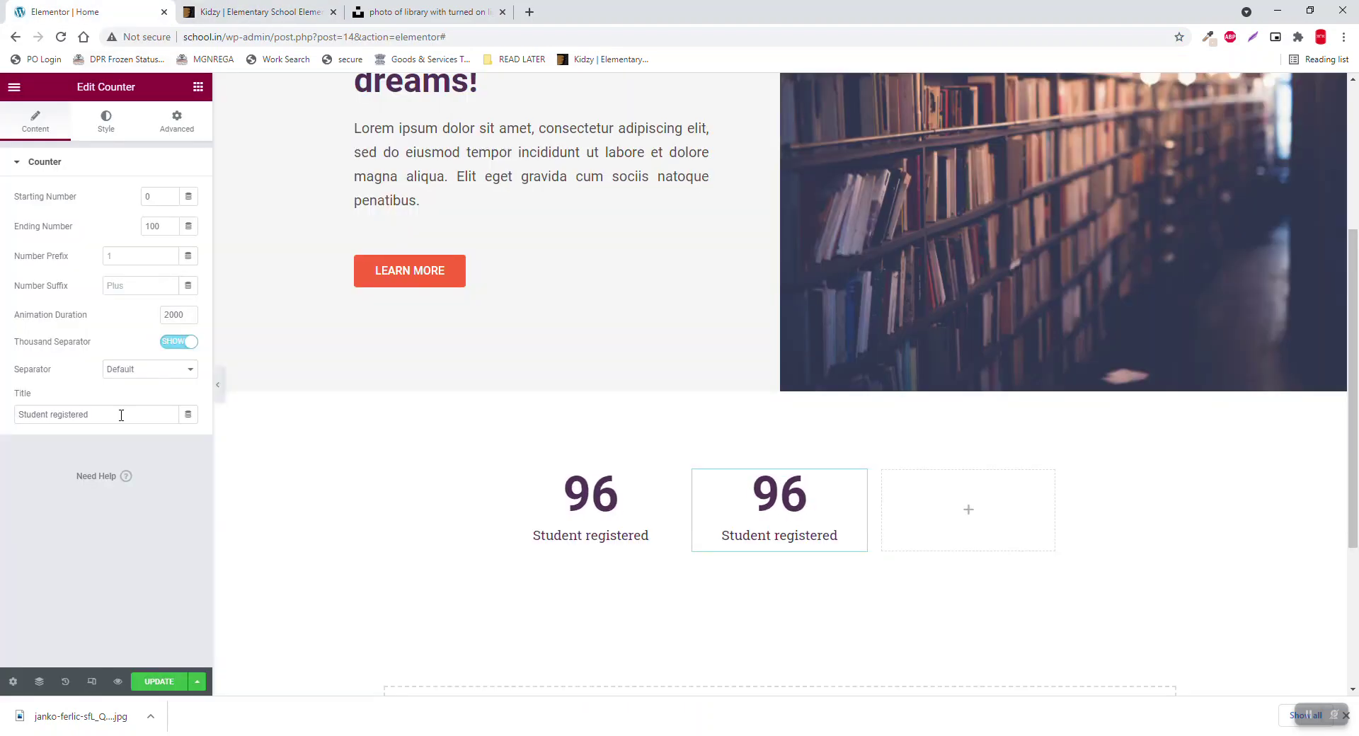
triple_click(121, 415)
key(ctrl+v)
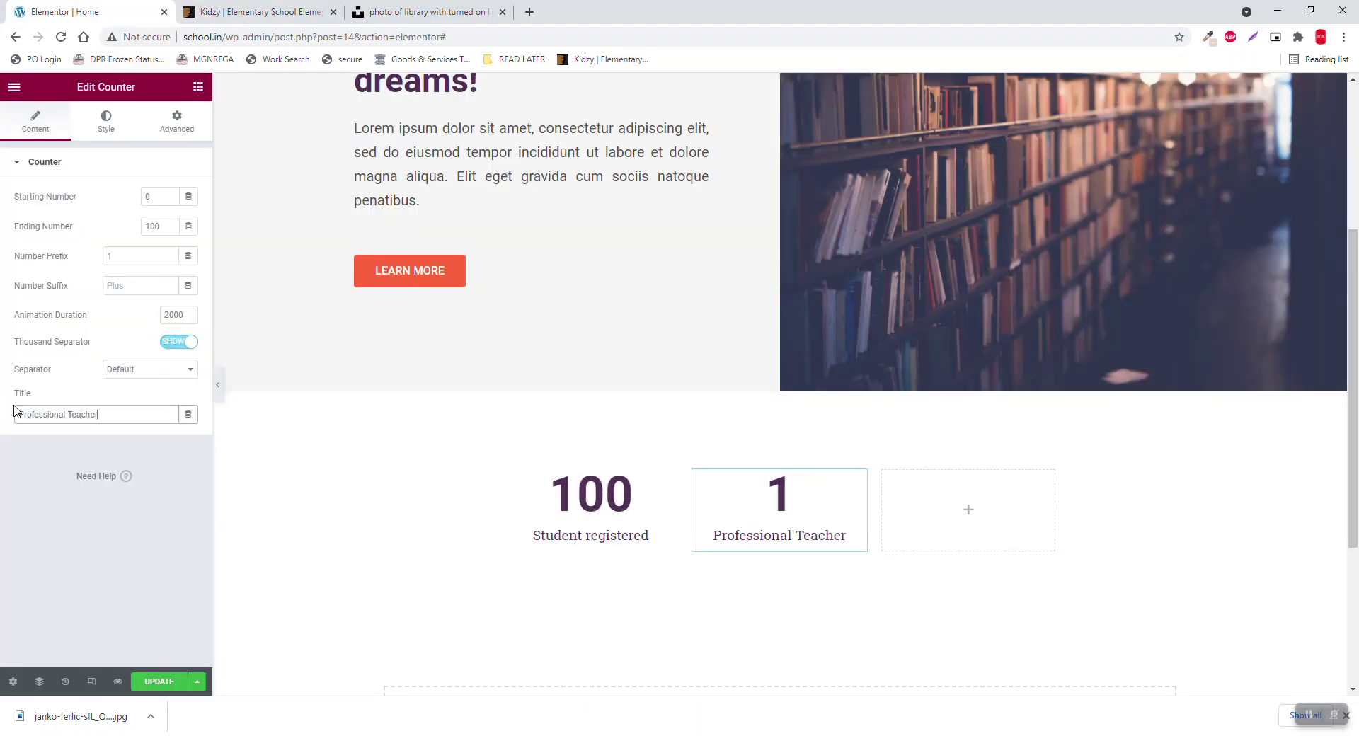
Step: Copy a counter into the third column and title it "Class Offline & Online" with the Kidzy template's text
click(227, 7)
drag(1028, 394, 852, 398)
click(99, 7)
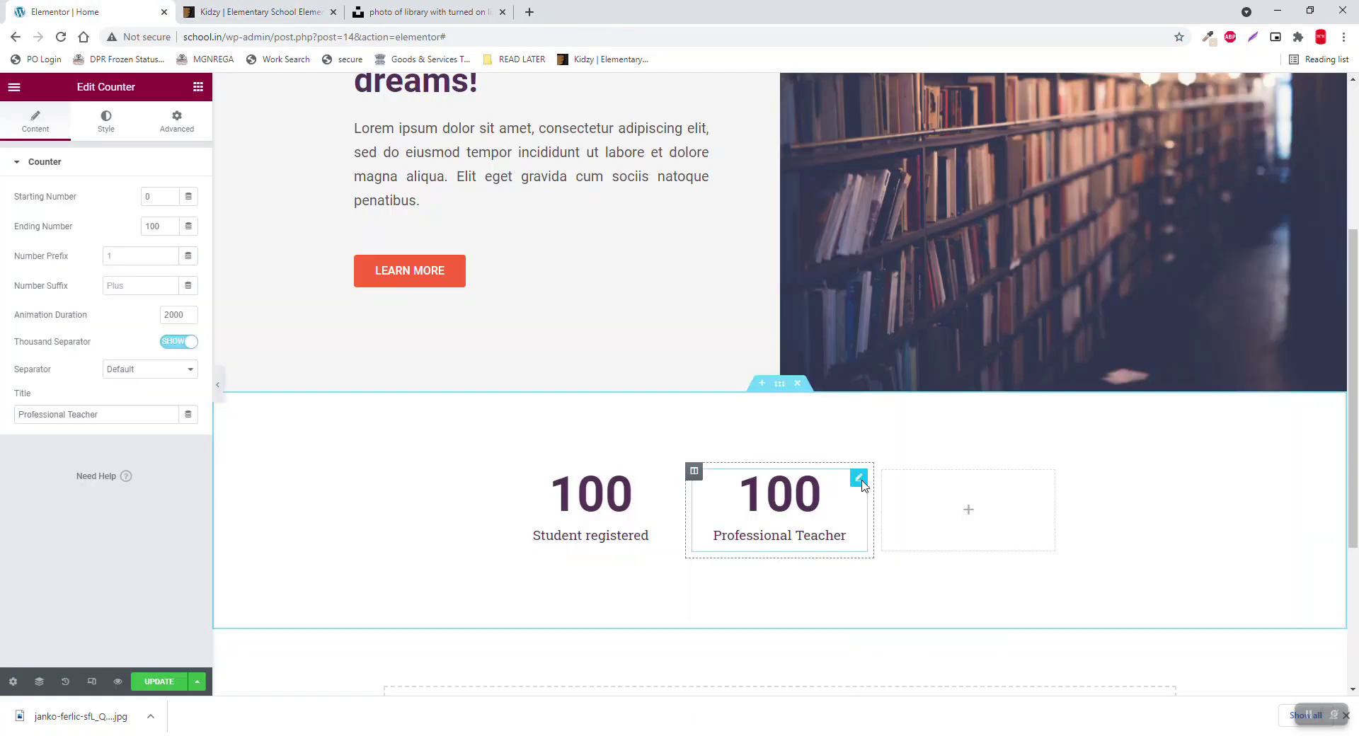
right_click(860, 480)
click(892, 541)
right_click(884, 477)
click(920, 564)
triple_click(121, 415)
key(ctrl+v)
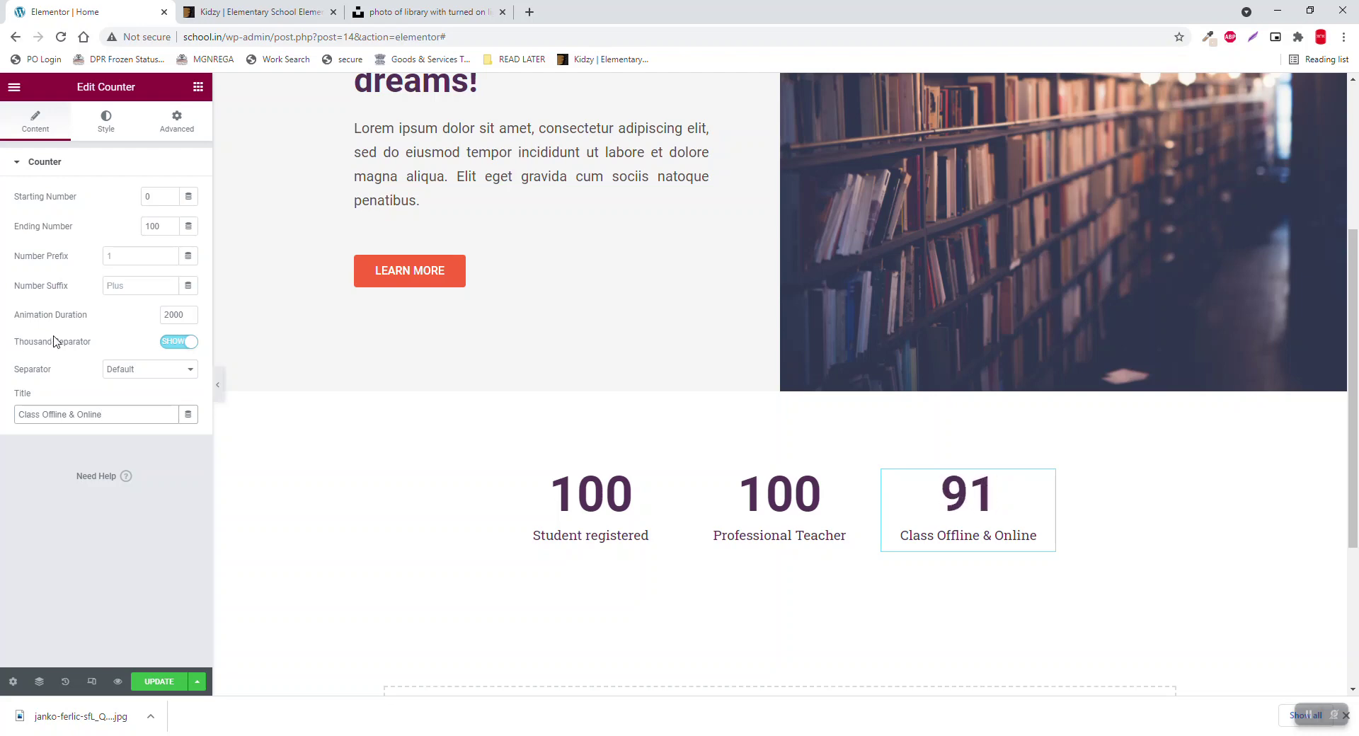
Step: Compare the three counters with the Kidzy statistics block and preview them at full width
click(241, 7)
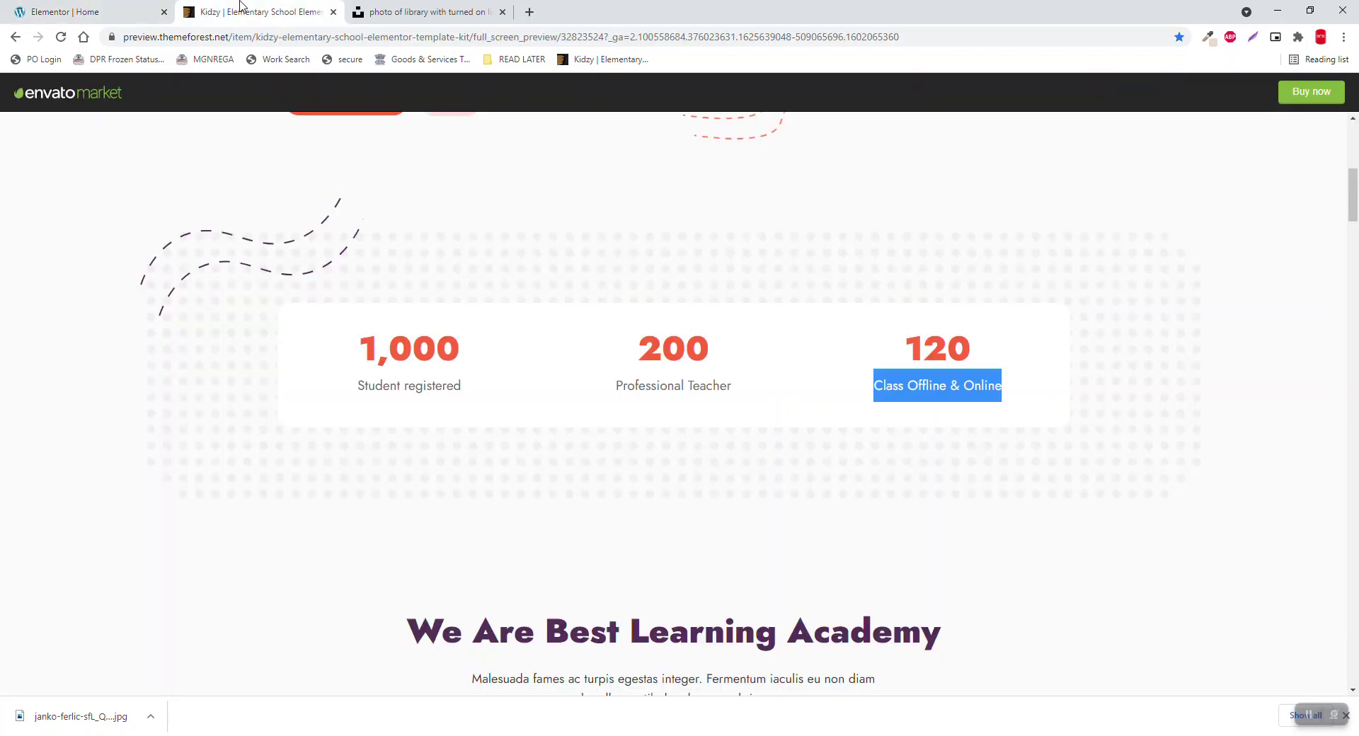
click(134, 13)
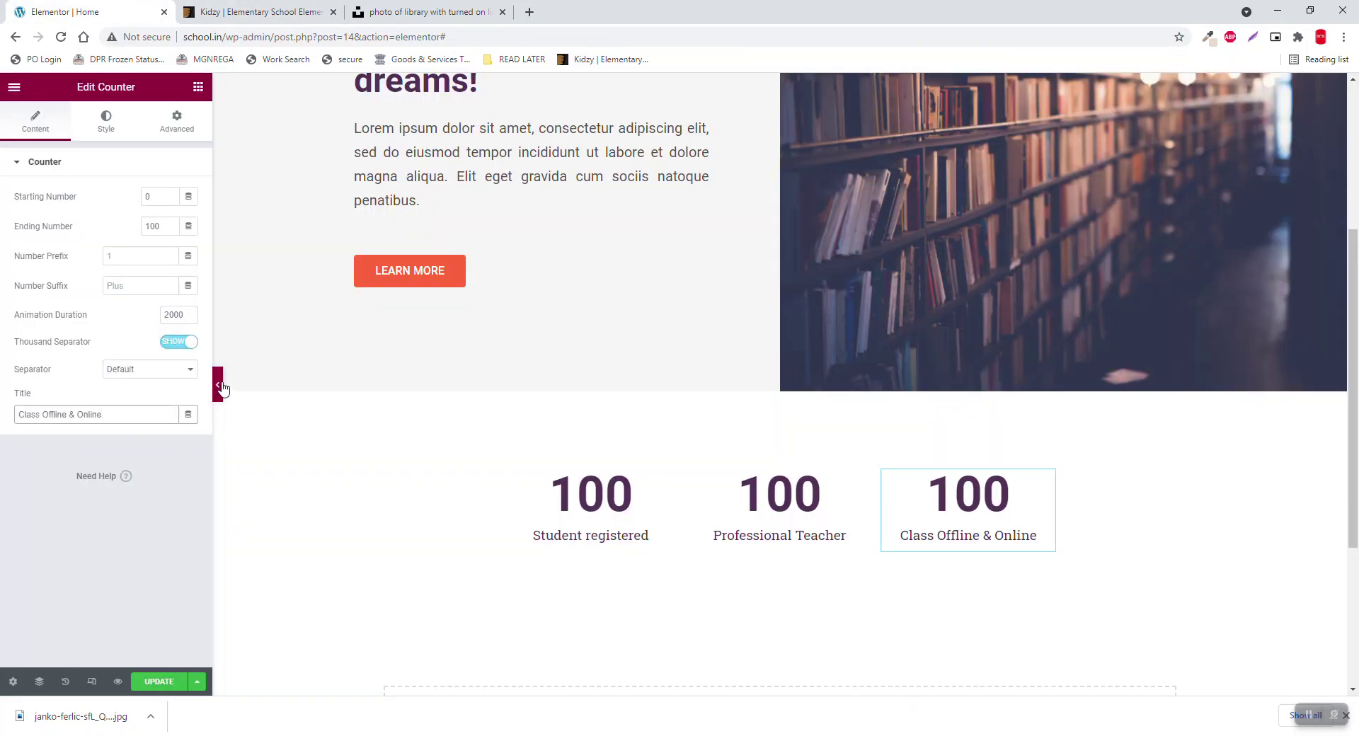
click(218, 385)
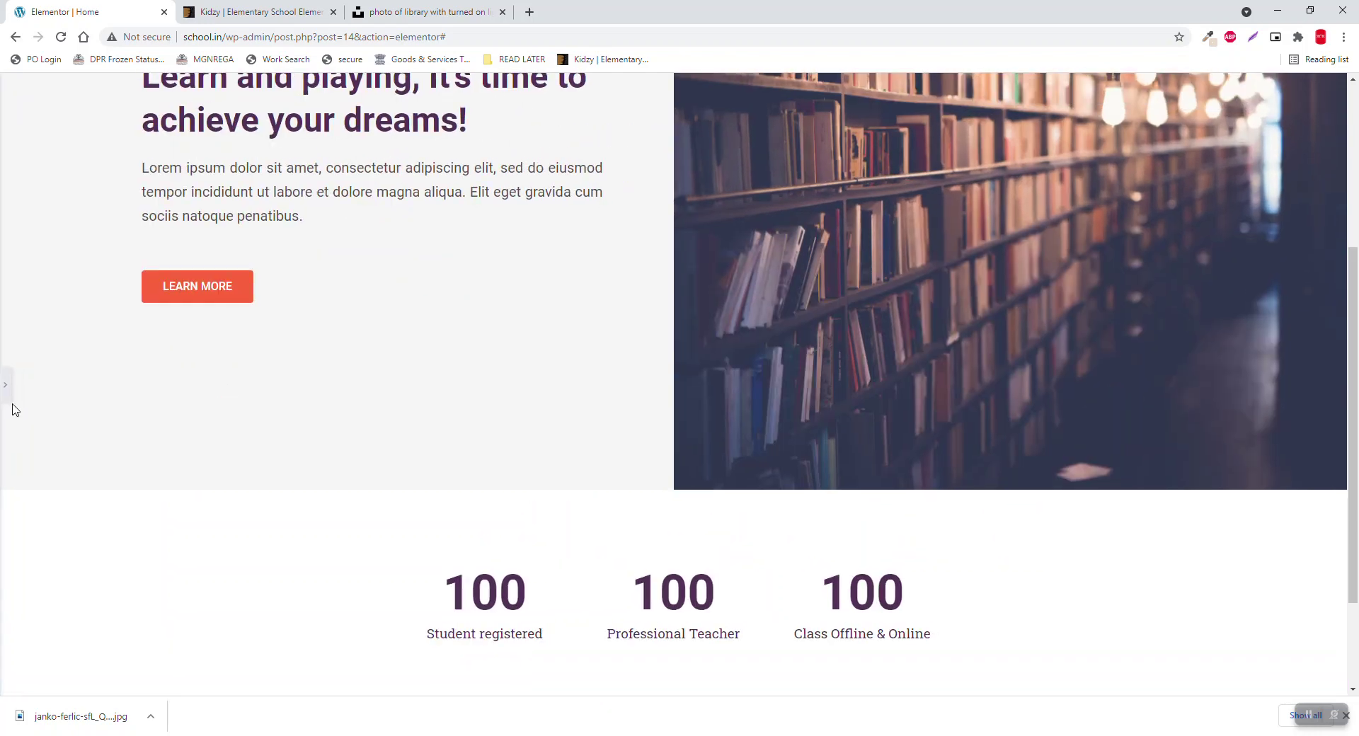
click(4, 388)
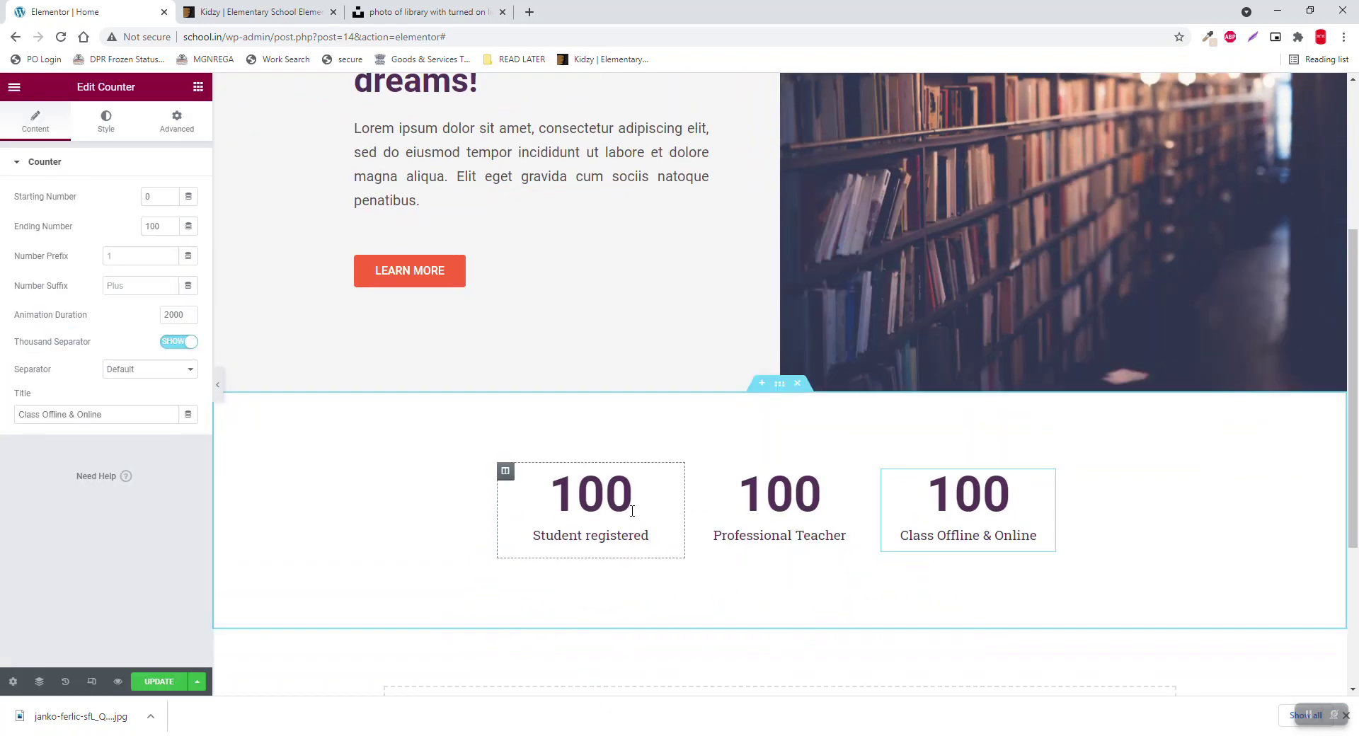
Step: Set the "Student registered" counter's ending number to 1 and its number suffix to "K+"
click(670, 480)
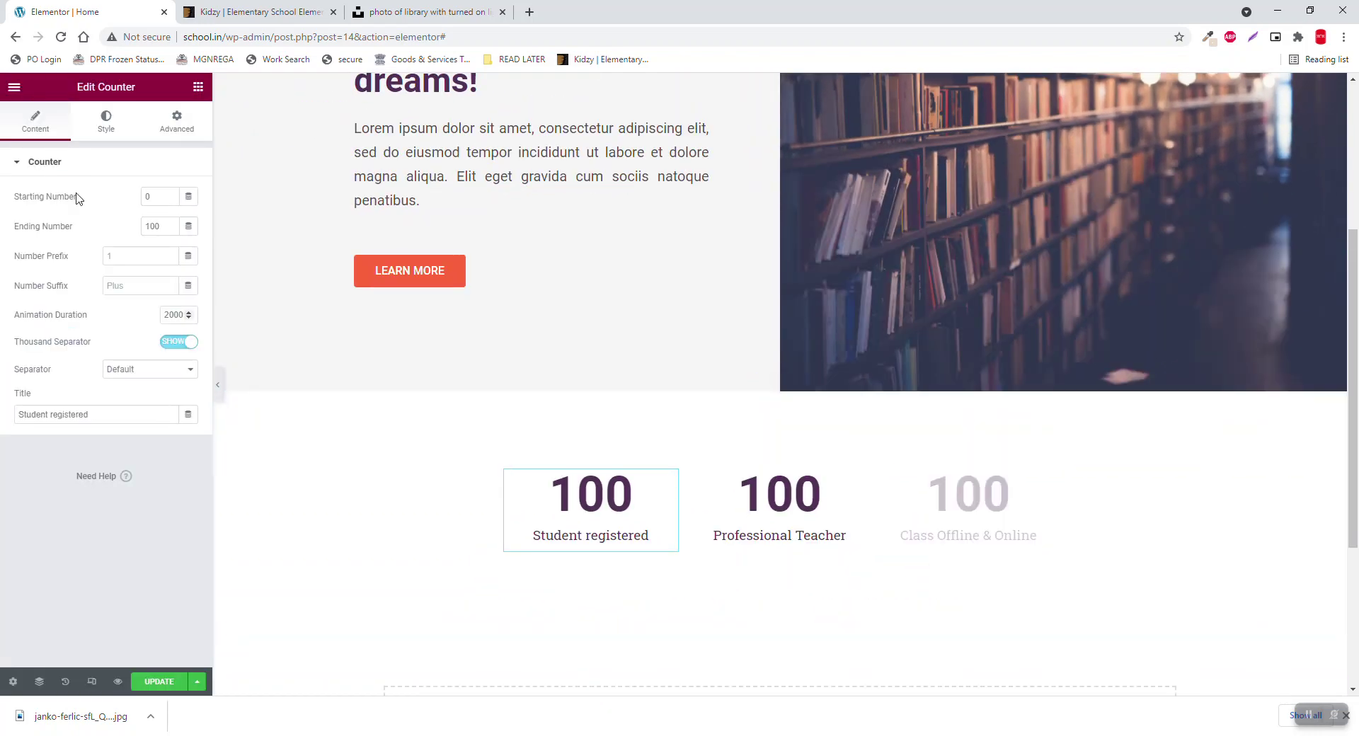
double_click(151, 226)
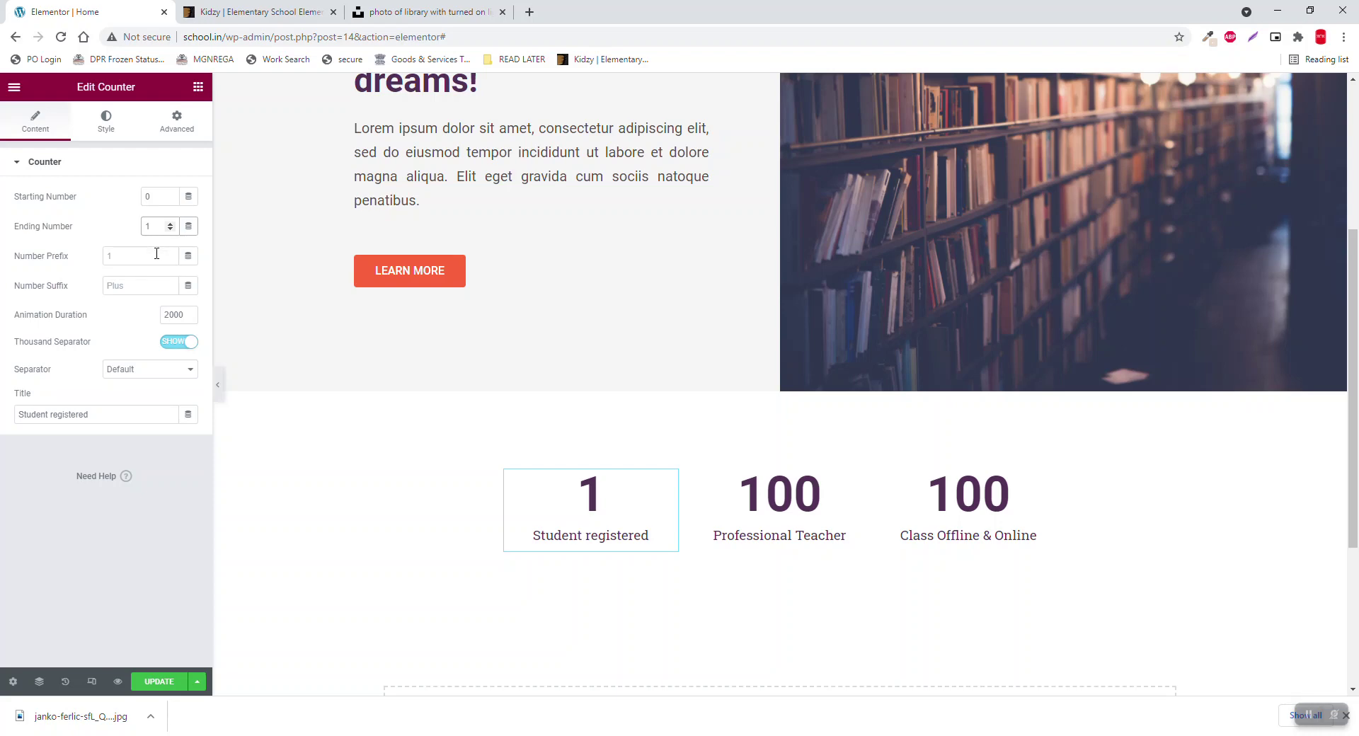
click(125, 285)
text(5)
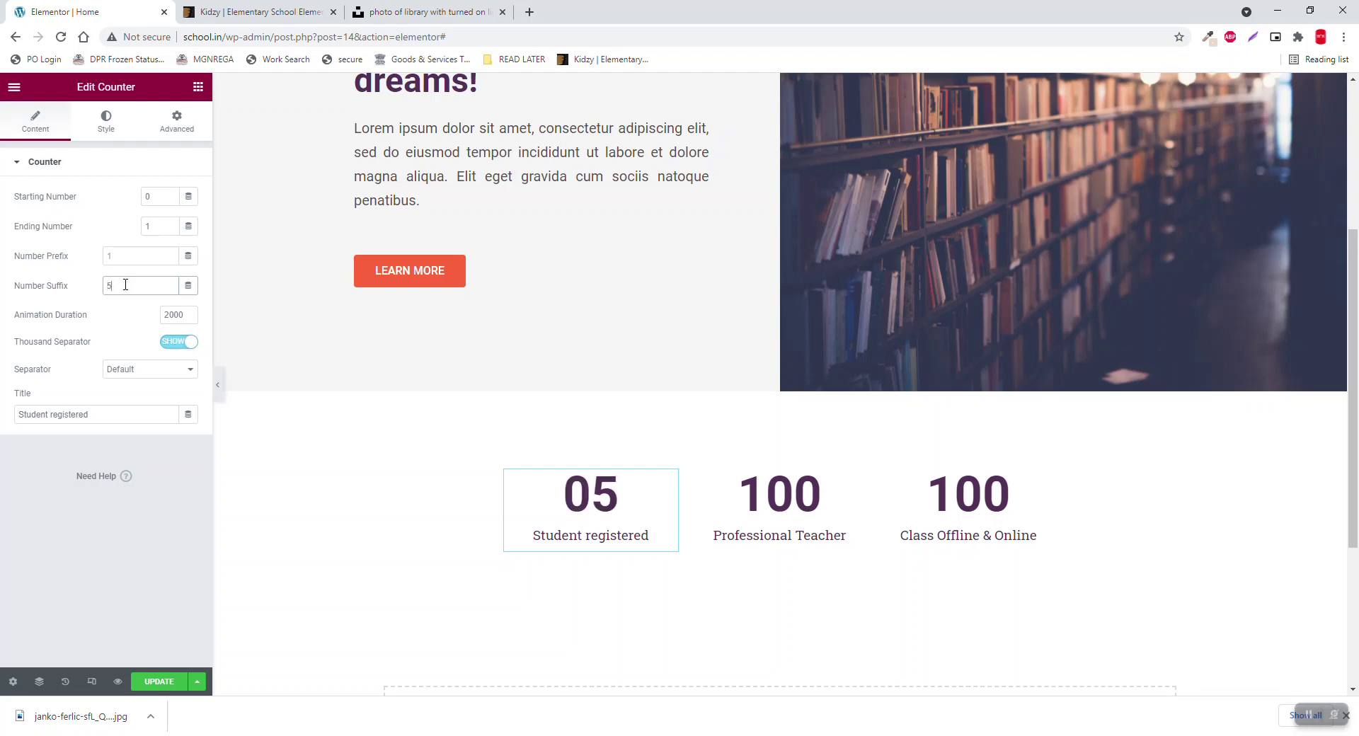
text(+)
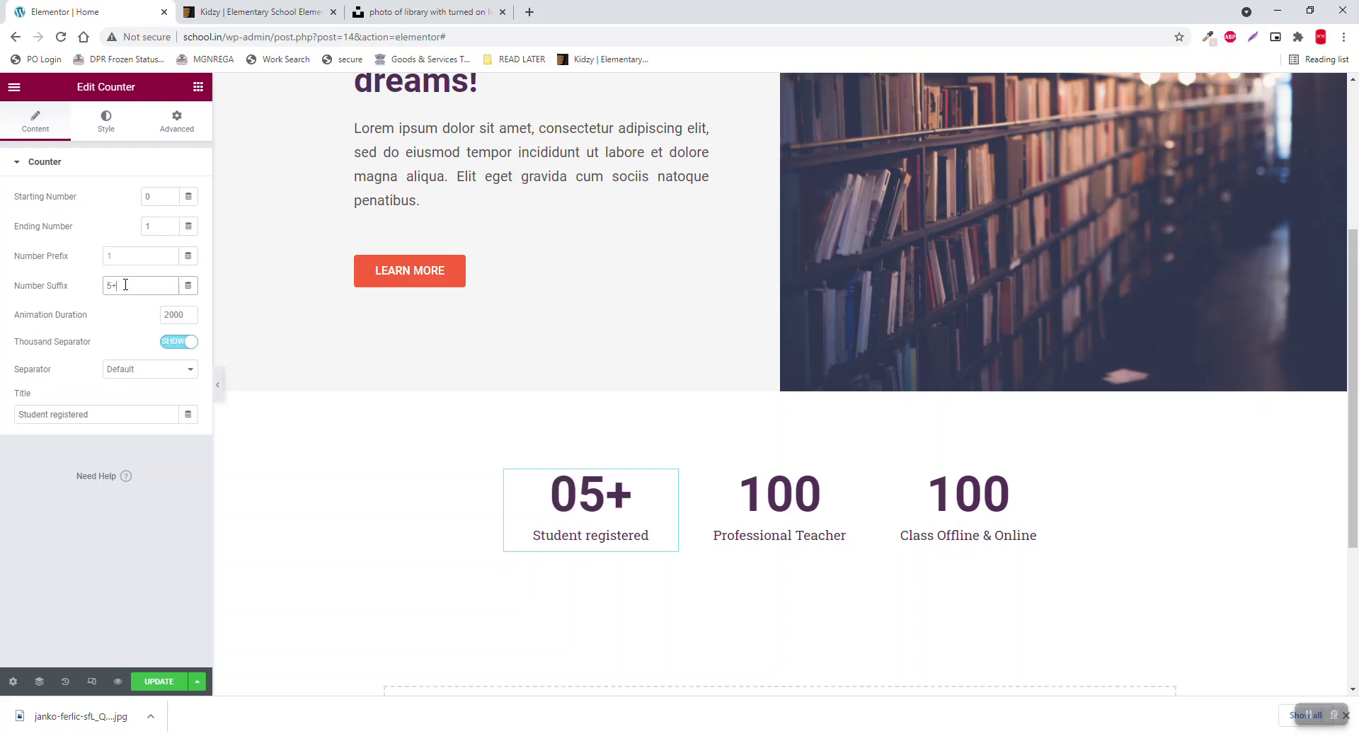
key(BackSpace)
key(BackSpace)
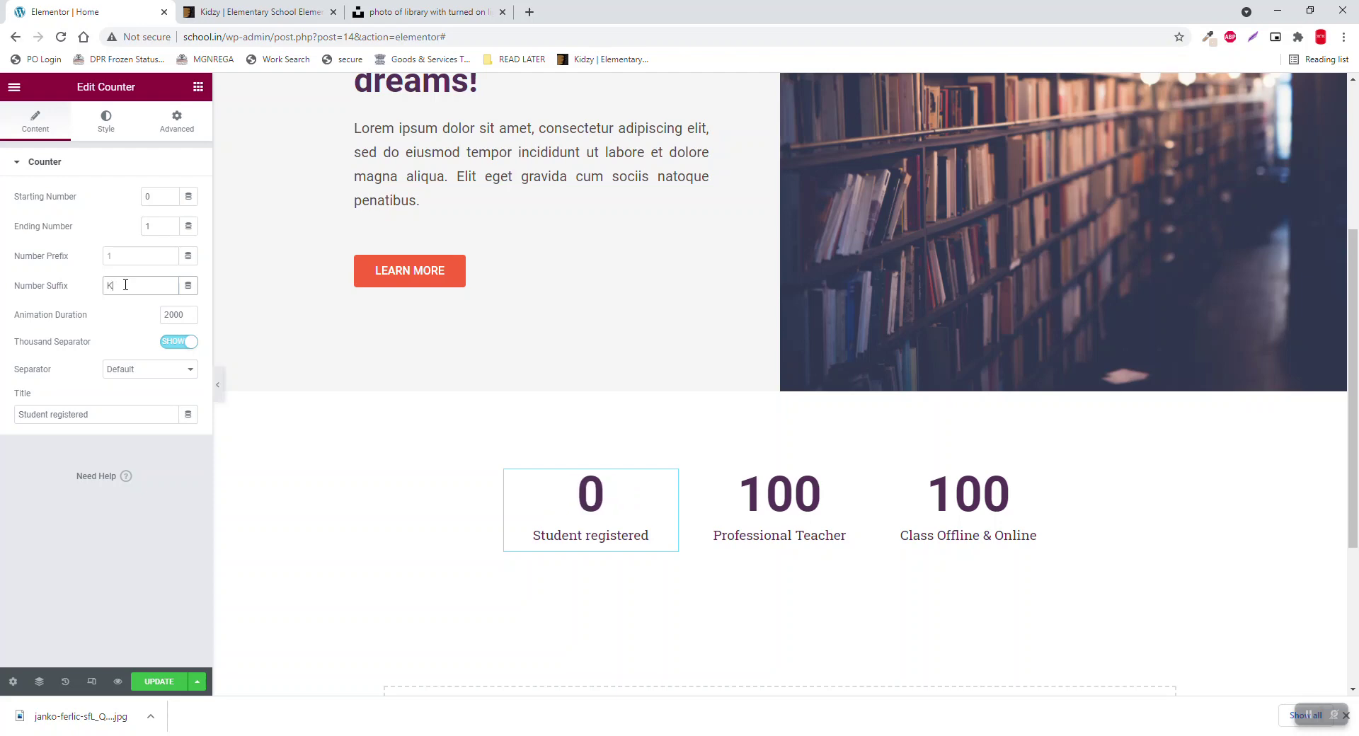
text(K+)
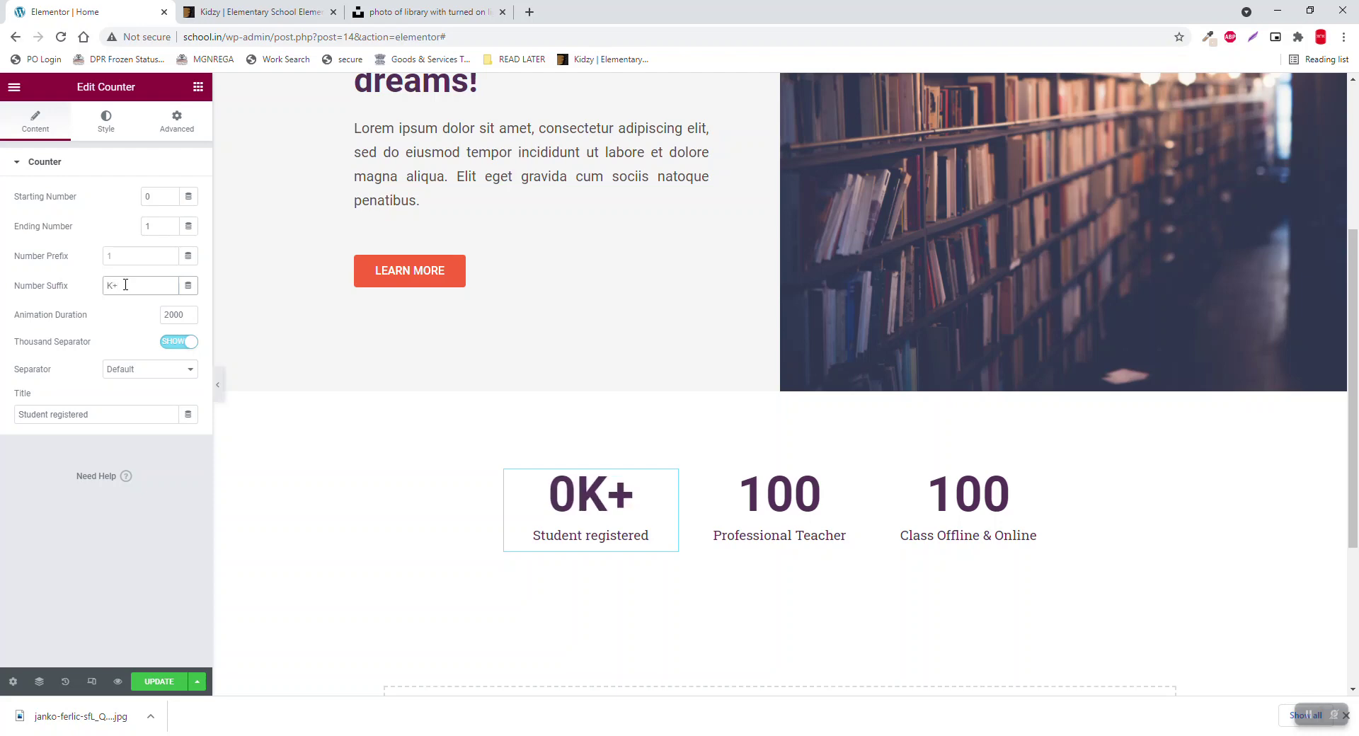
Step: Set the "Student registered" counter's starting number to 1
click(166, 226)
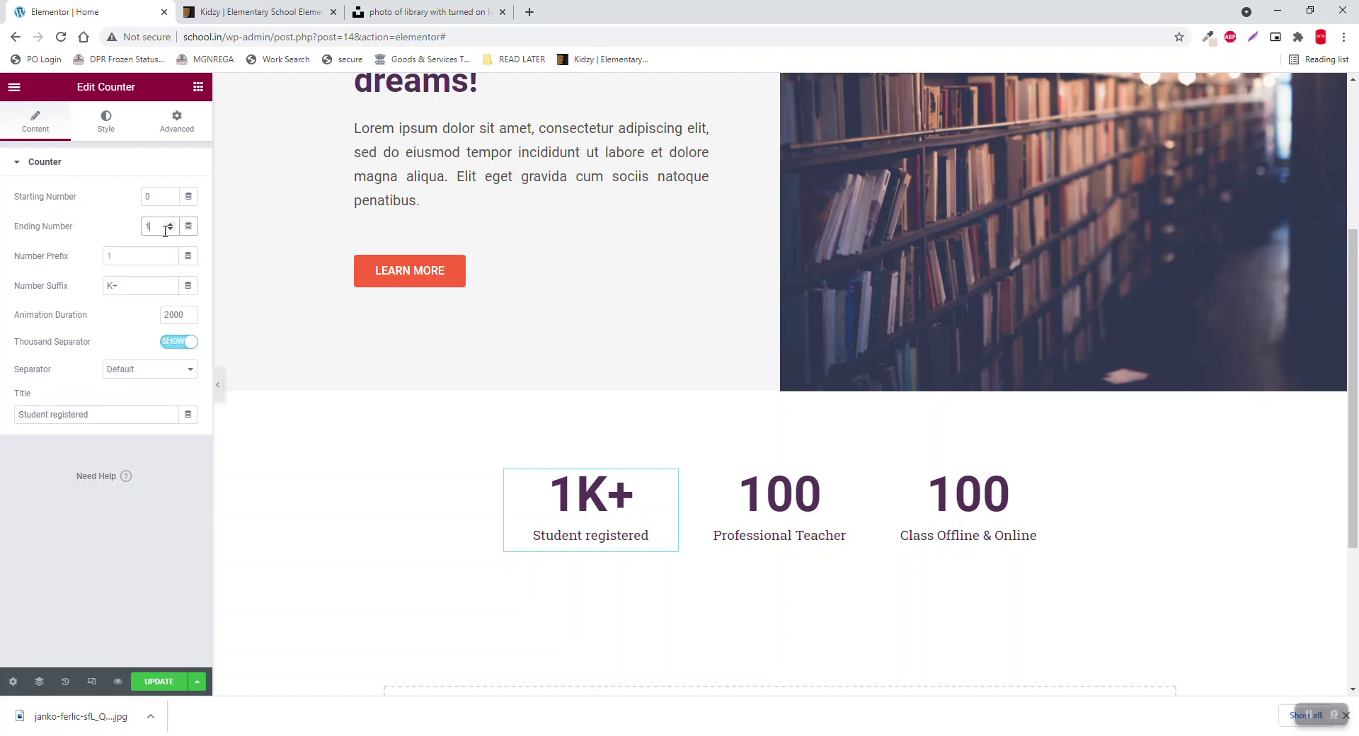
drag(145, 282, 2, 292)
double_click(158, 197)
click(184, 556)
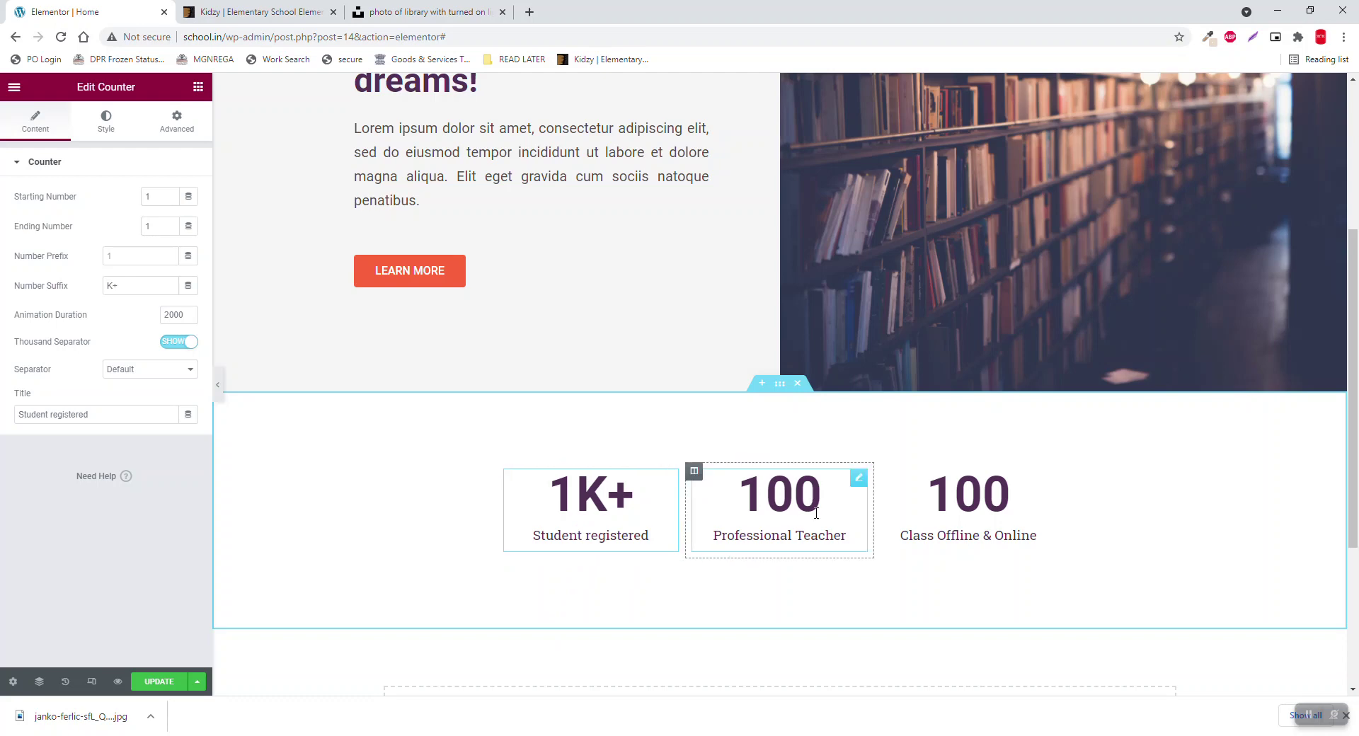
Step: Make the "Professional Teacher" counter run from a starting number of 80 to an ending number of 105
drag(859, 481, 858, 479)
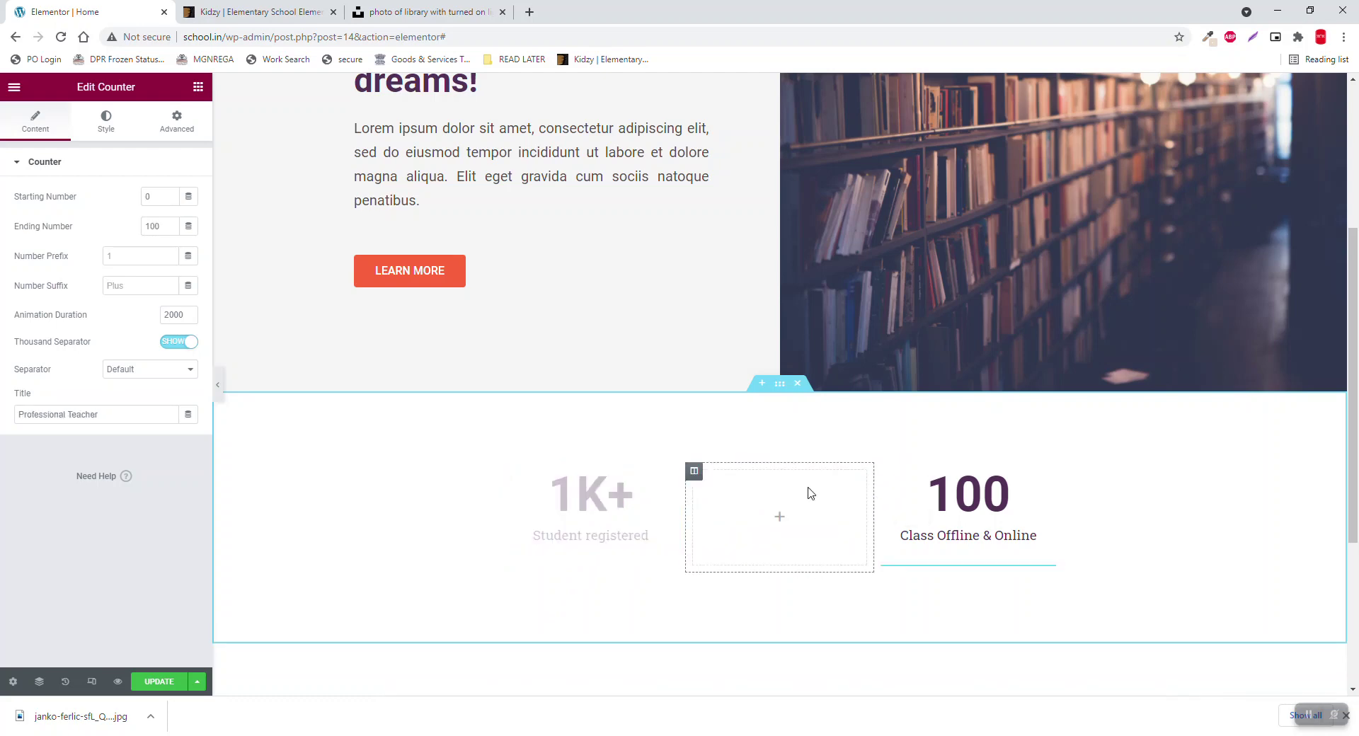
drag(1048, 575, 708, 551)
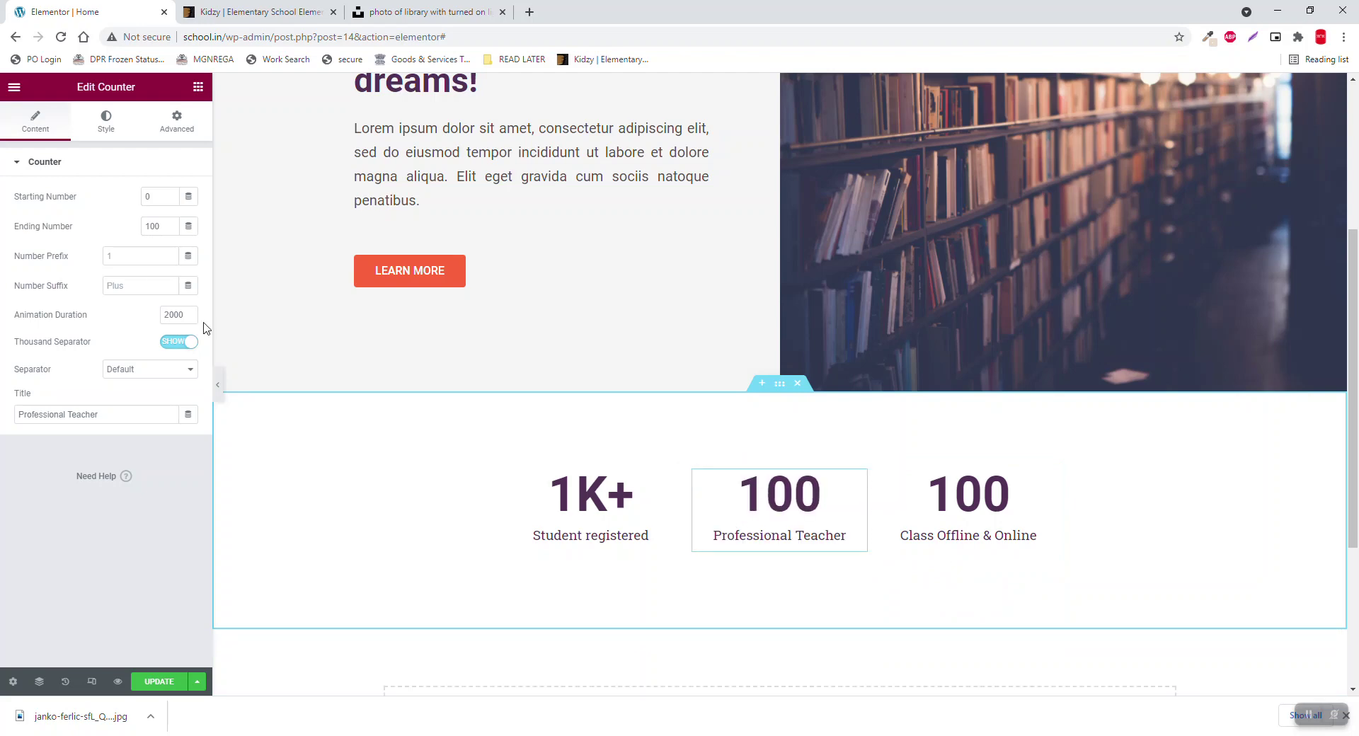
double_click(155, 201)
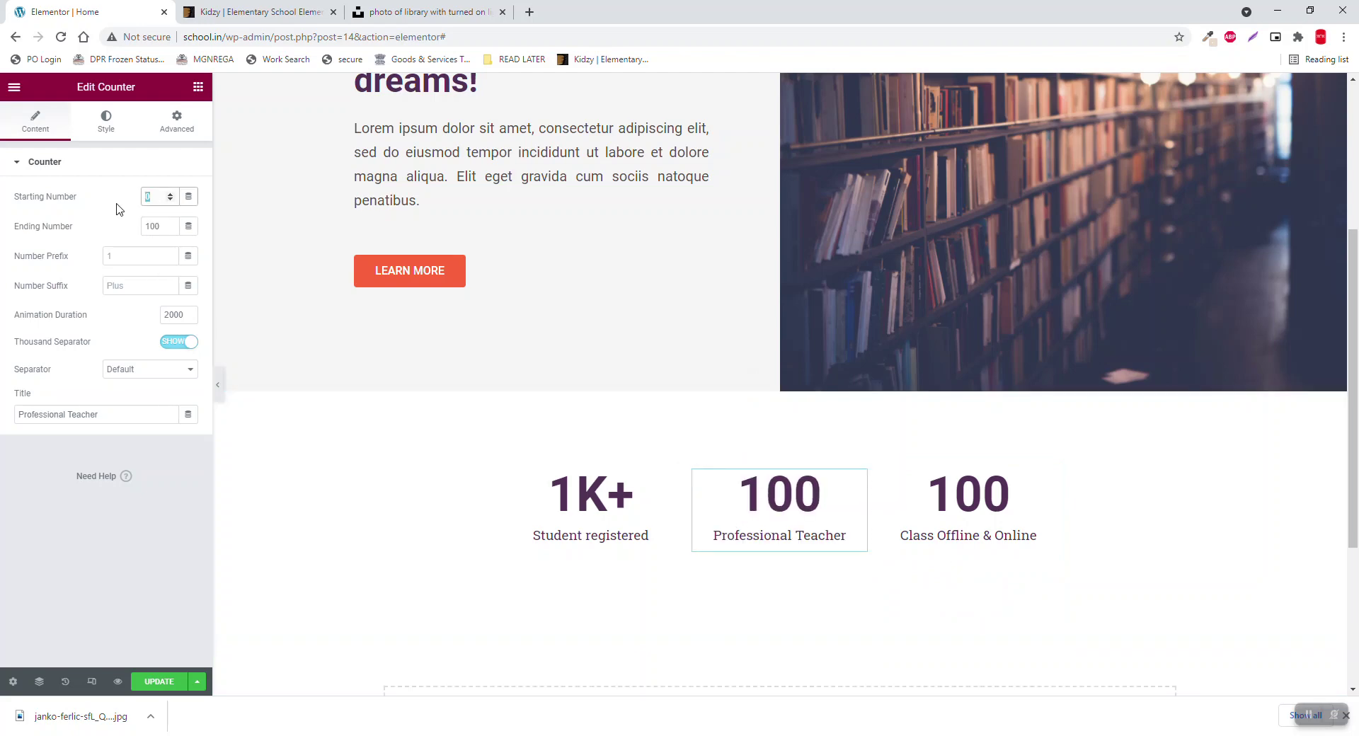
text(80)
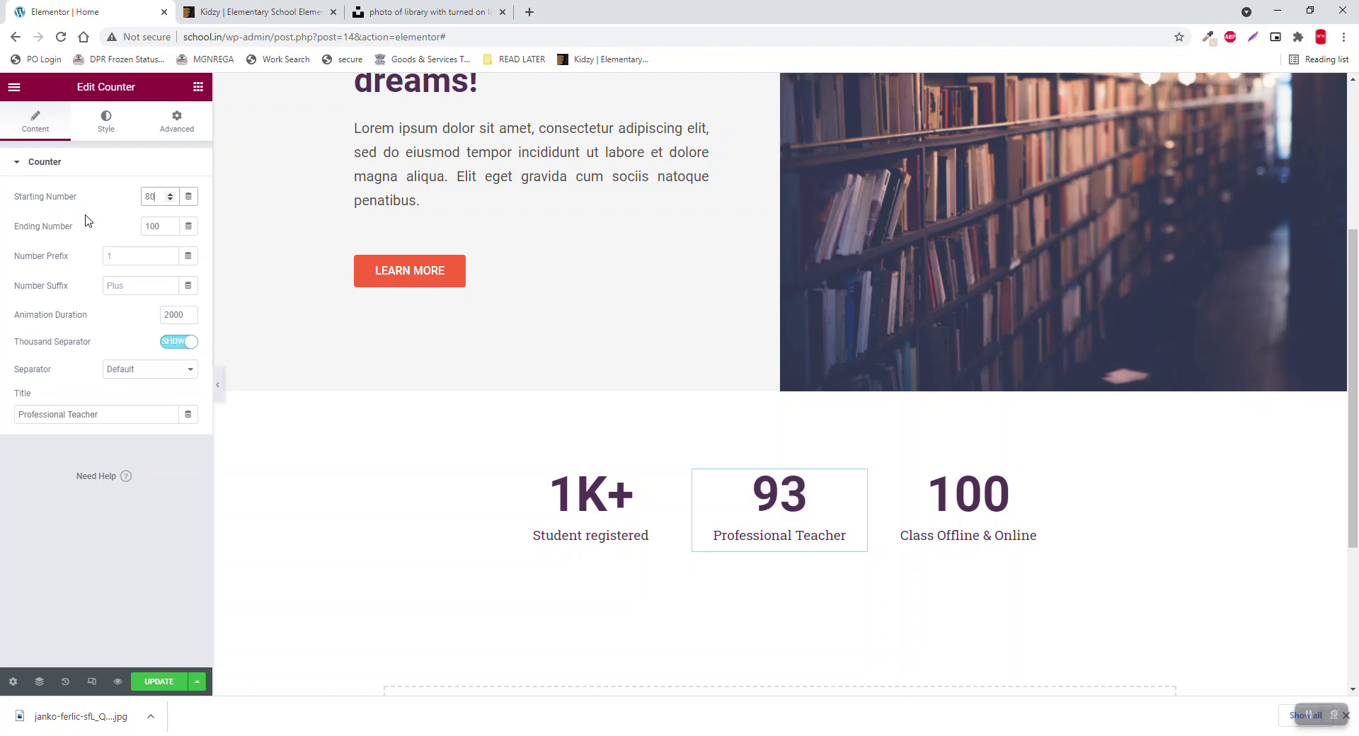
double_click(157, 224)
text(105)
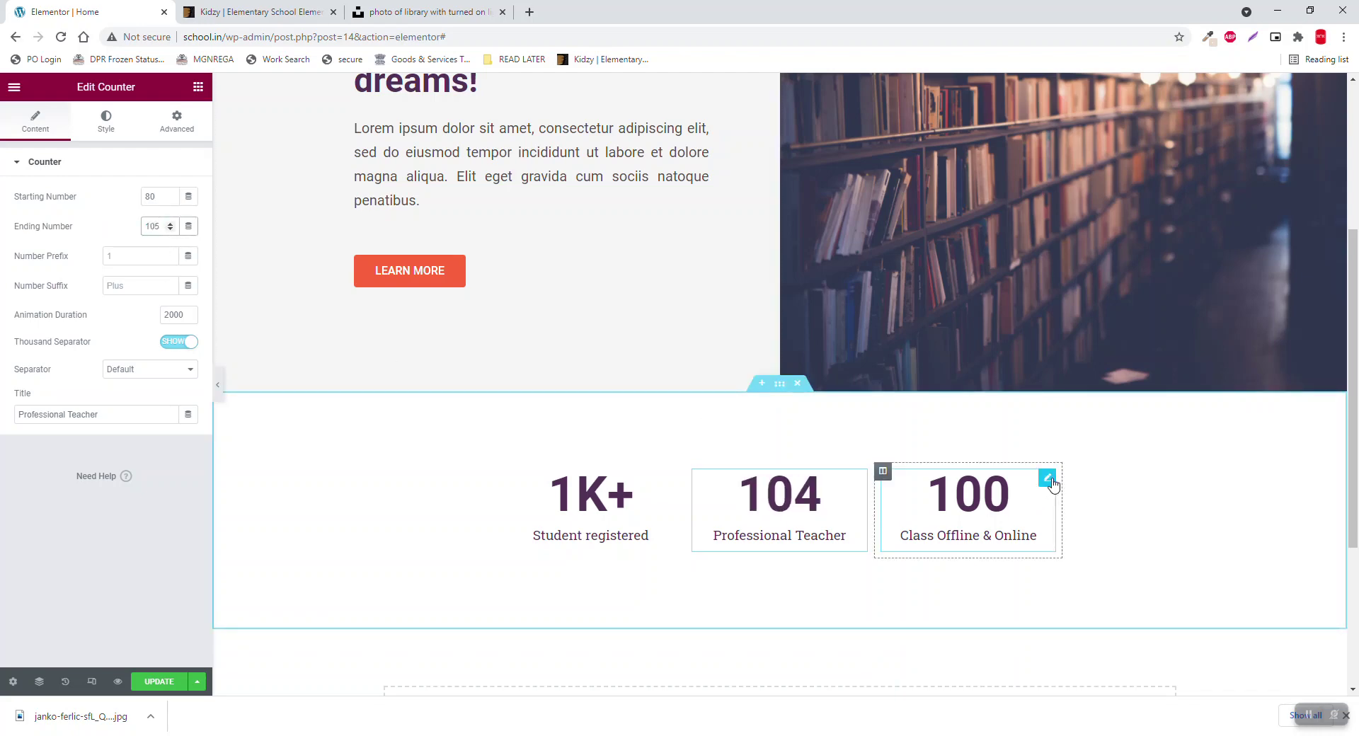
Step: Preview the page at full width to check the three counters between the hero and the footer
click(218, 385)
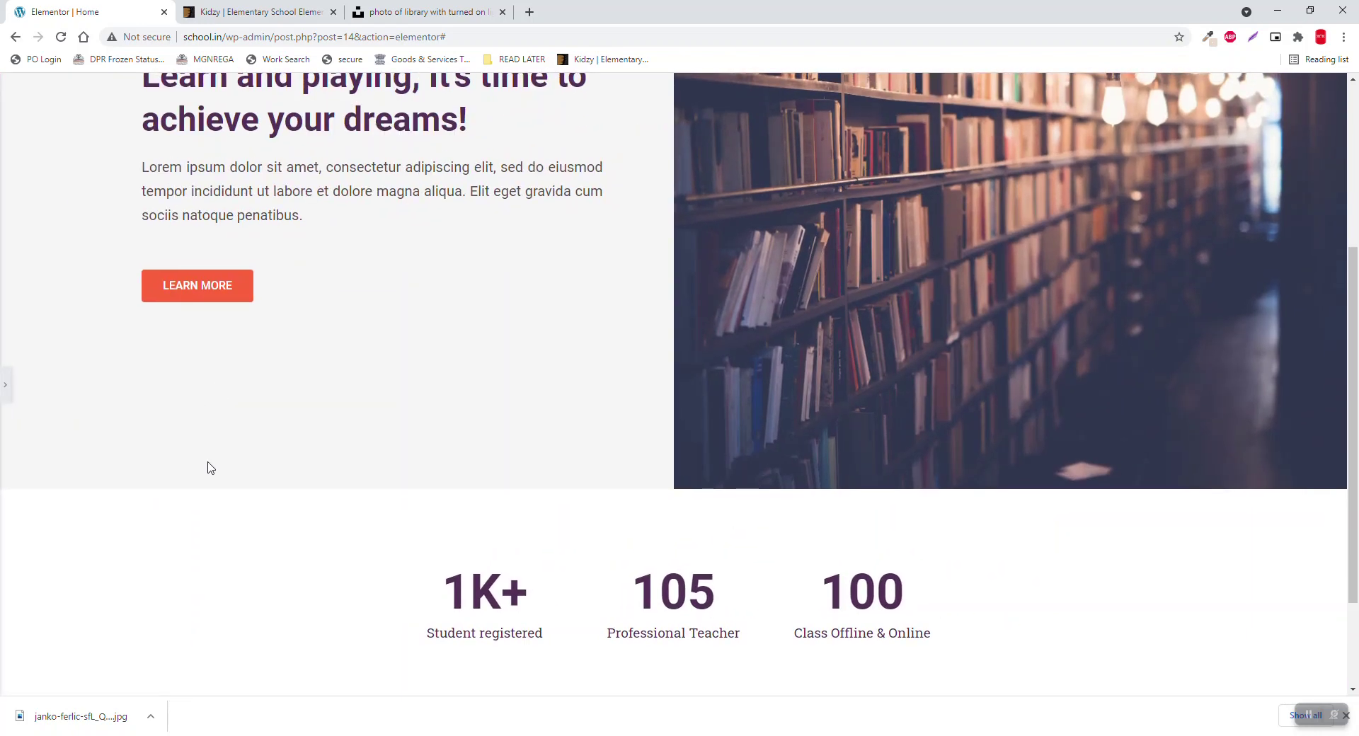
scroll(206, 467, down, 2)
scroll(209, 470, up, 1)
scroll(209, 470, down, 1)
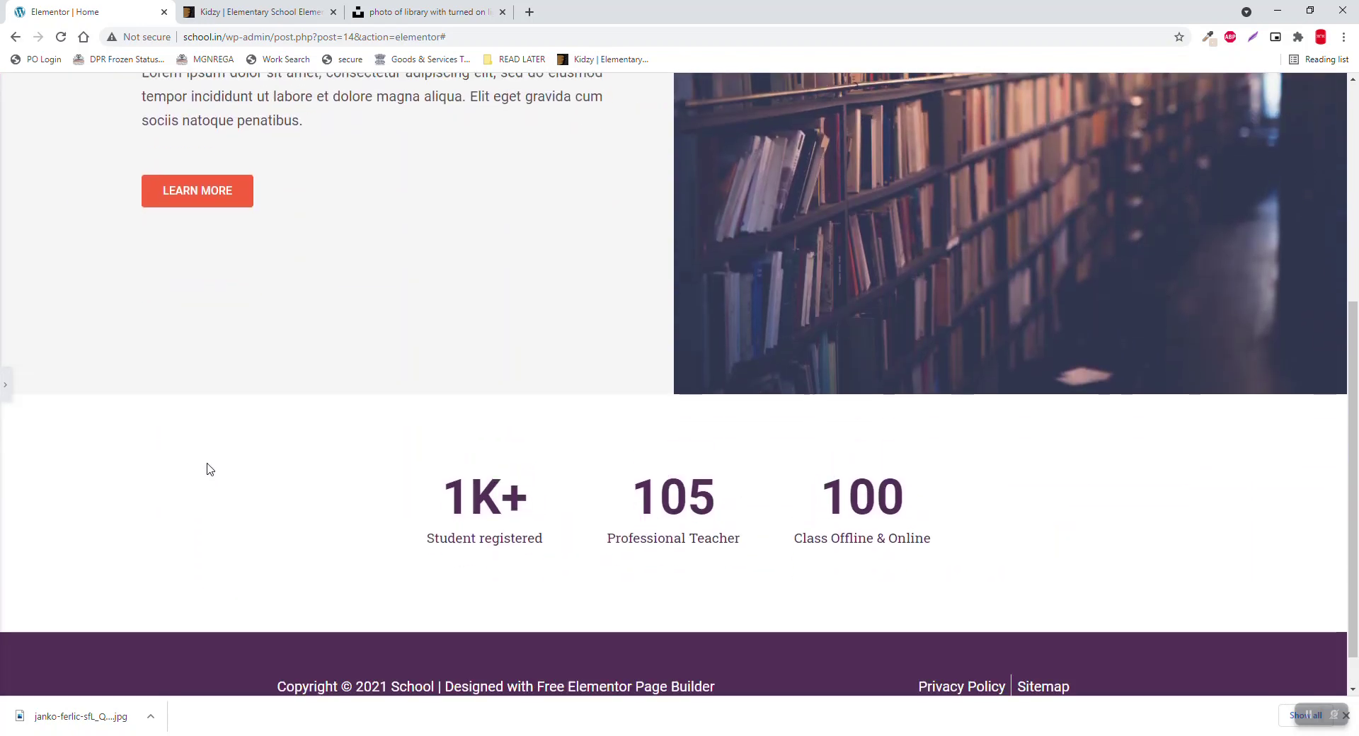
scroll(209, 469, up, 1)
scroll(210, 470, up, 1)
scroll(209, 469, down, 2)
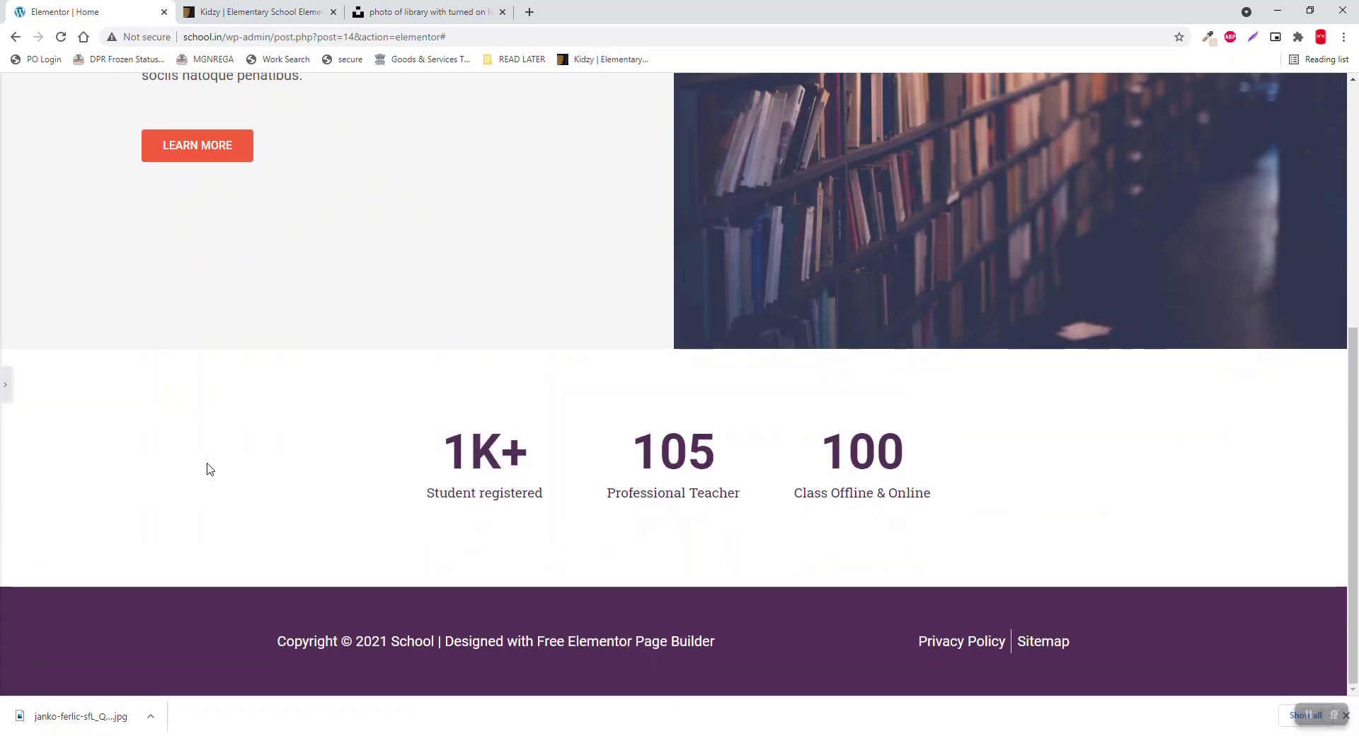
click(3, 388)
Step: Examine the layout of the "We Are Best Learning Academy" section in the Kidzy template
click(251, 8)
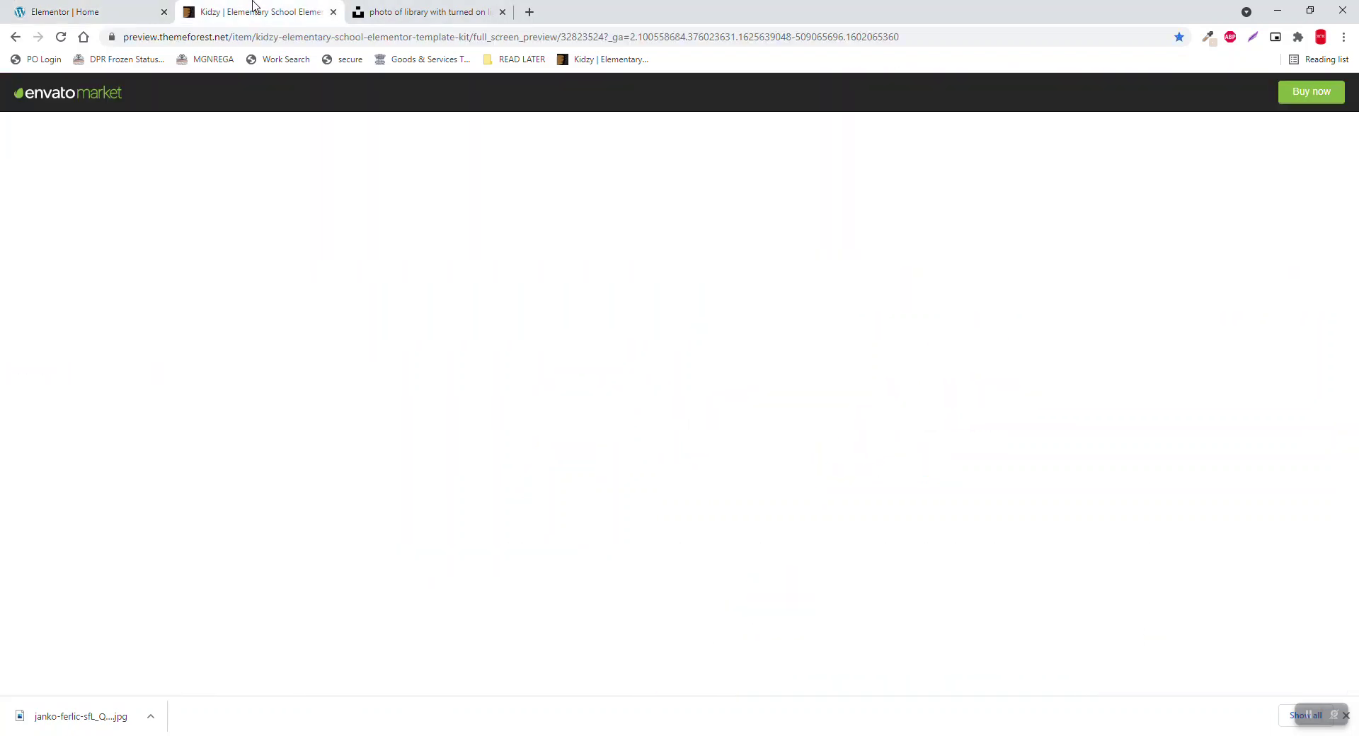
scroll(583, 422, down, 5)
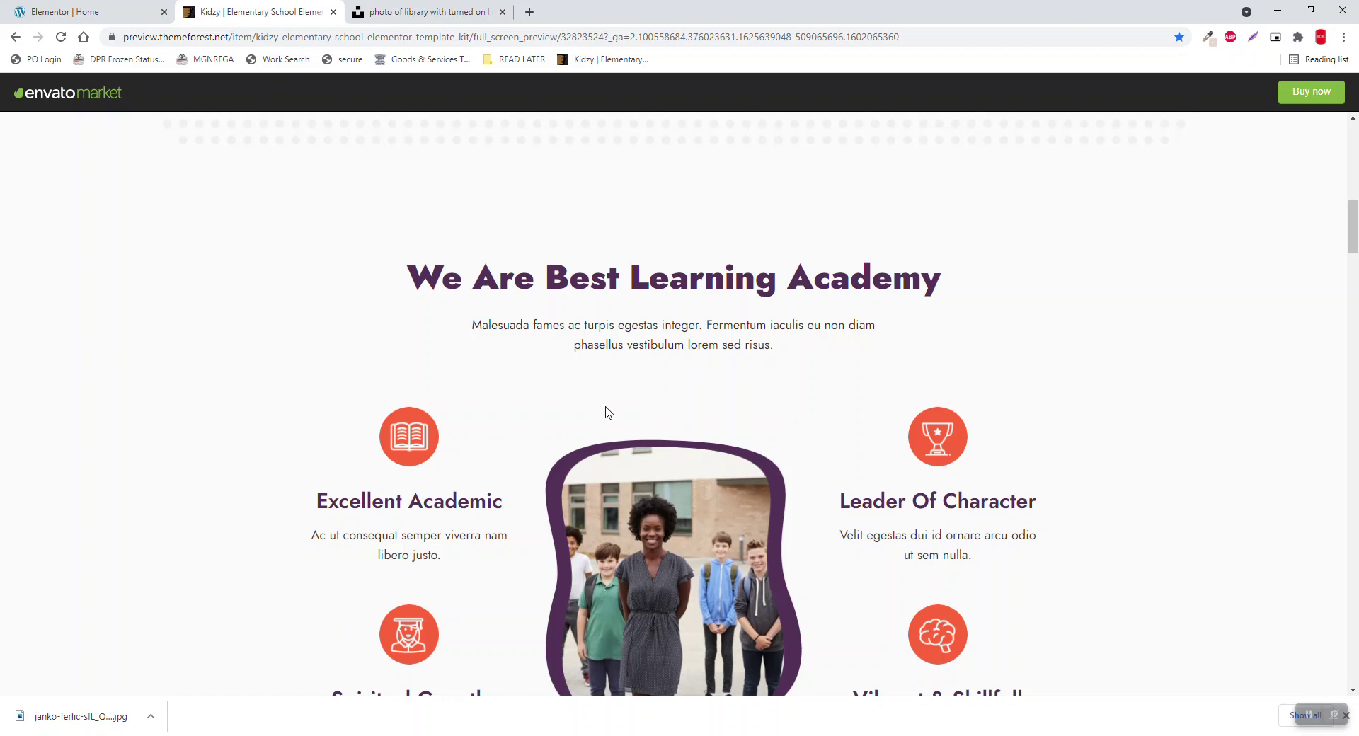
scroll(607, 412, down, 2)
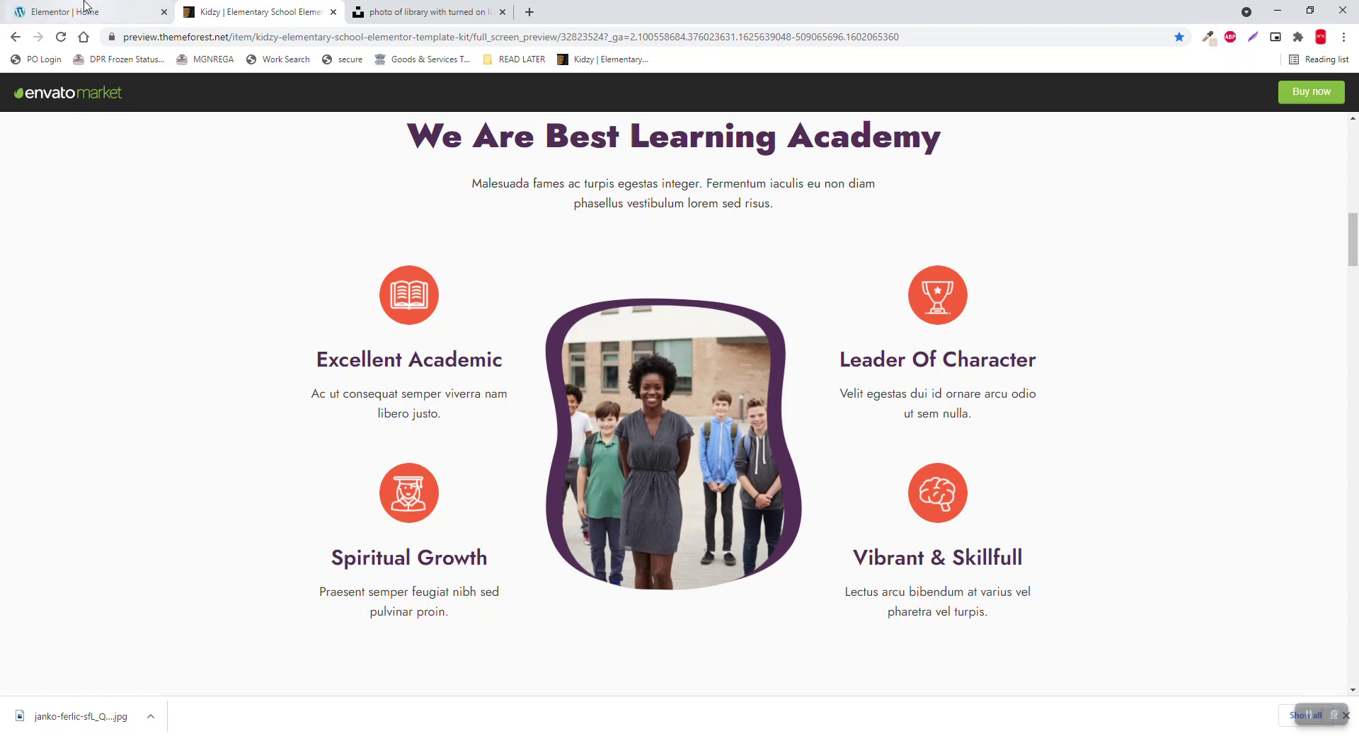
scroll(278, 413, down, 4)
scroll(279, 414, up, 4)
click(35, 5)
Step: Add a single-column section below the counter section
scroll(849, 450, up, 5)
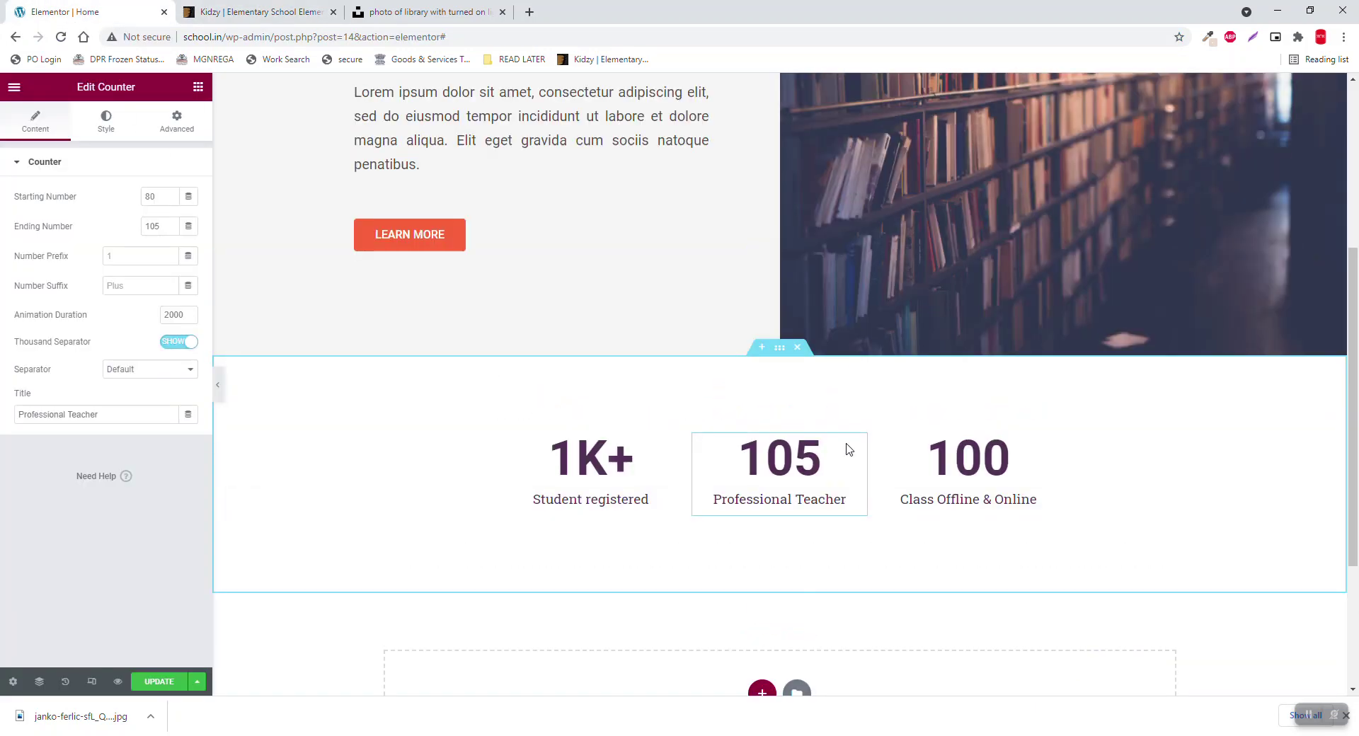
scroll(848, 450, up, 1)
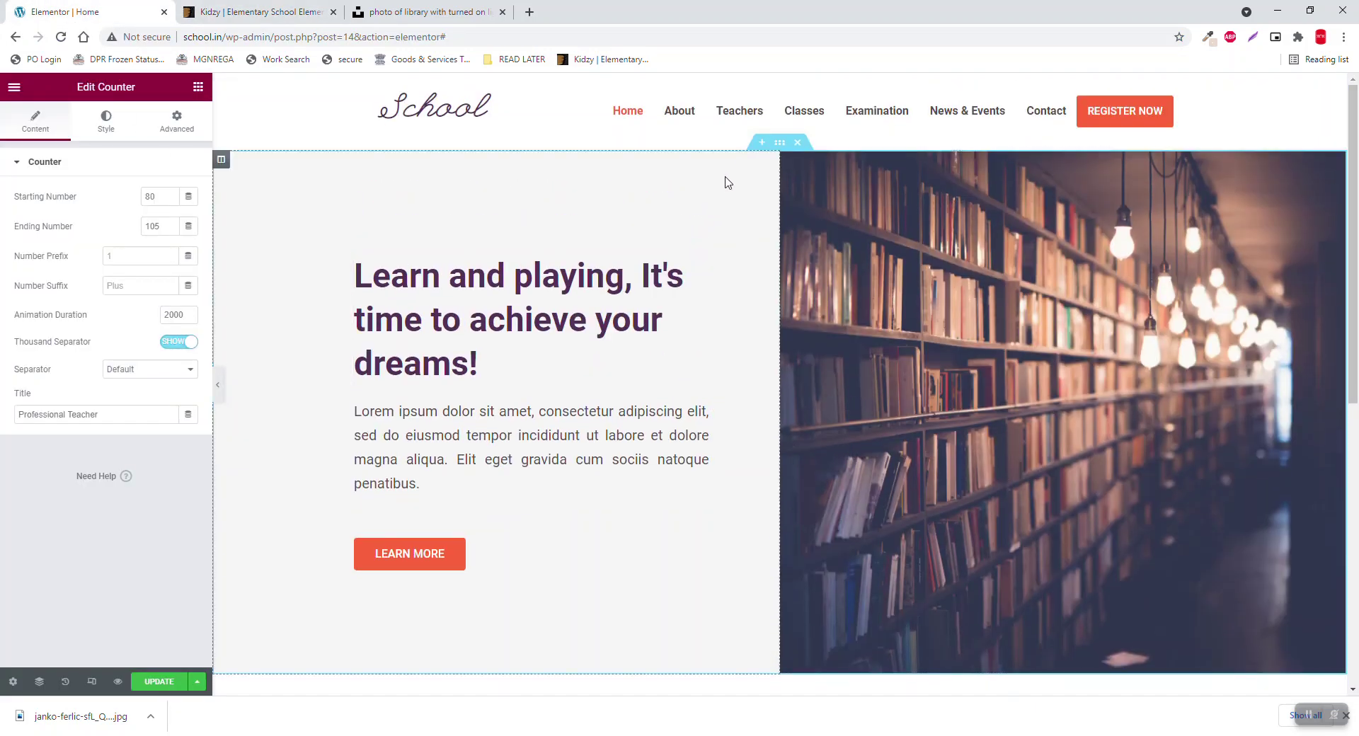
scroll(776, 276, down, 4)
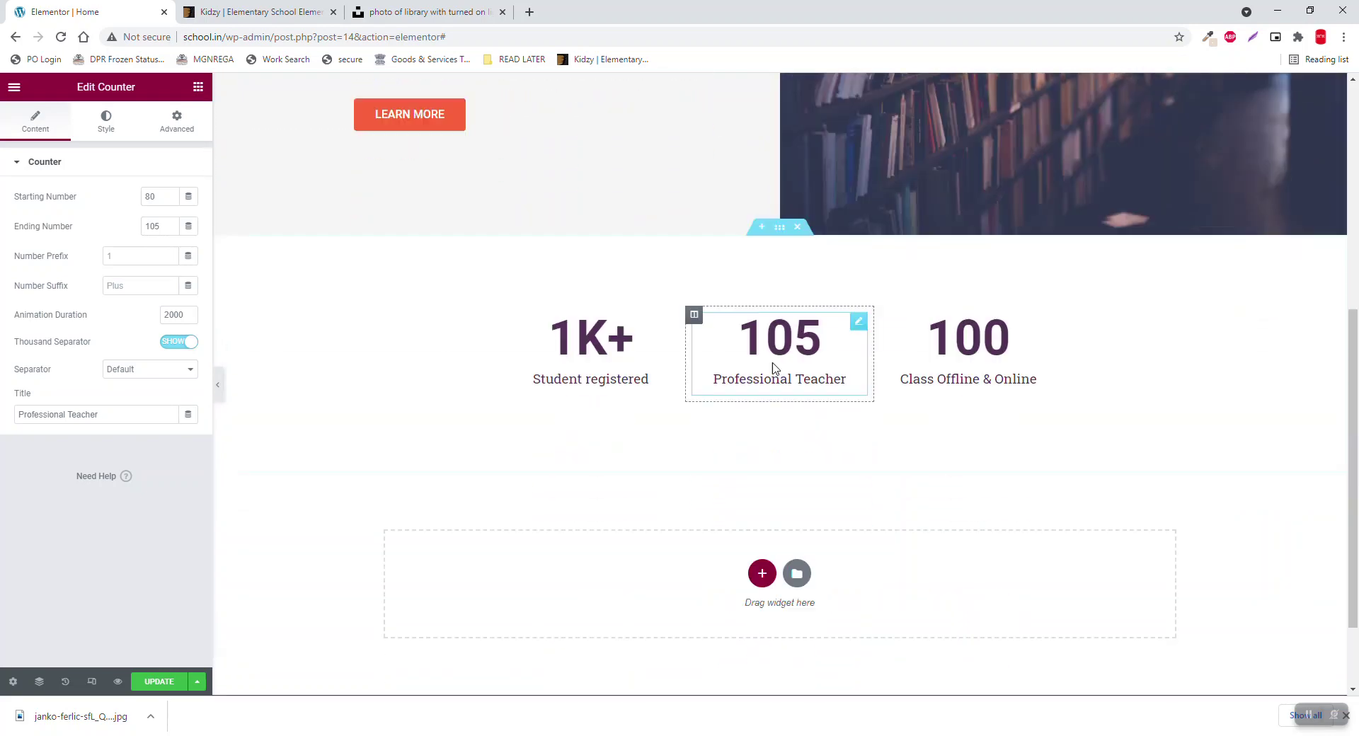
scroll(745, 447, up, 5)
scroll(658, 421, down, 8)
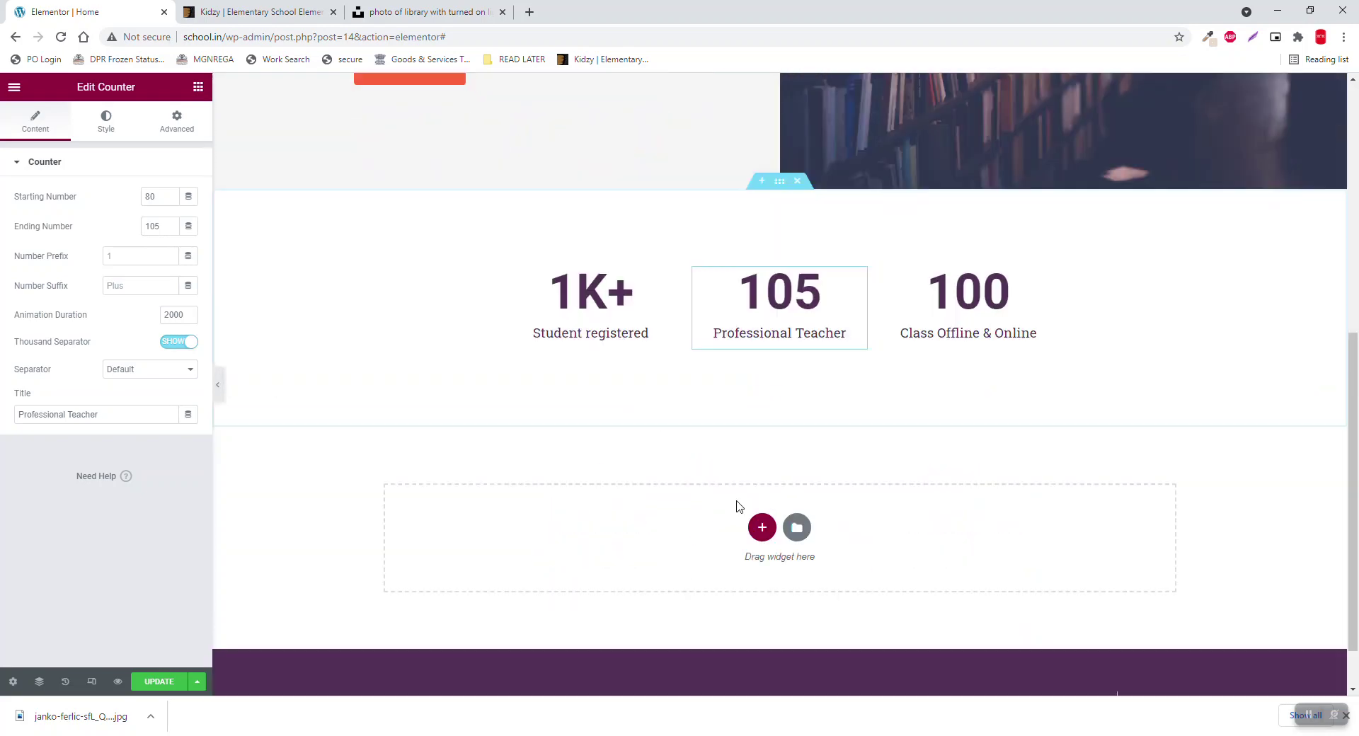
click(761, 467)
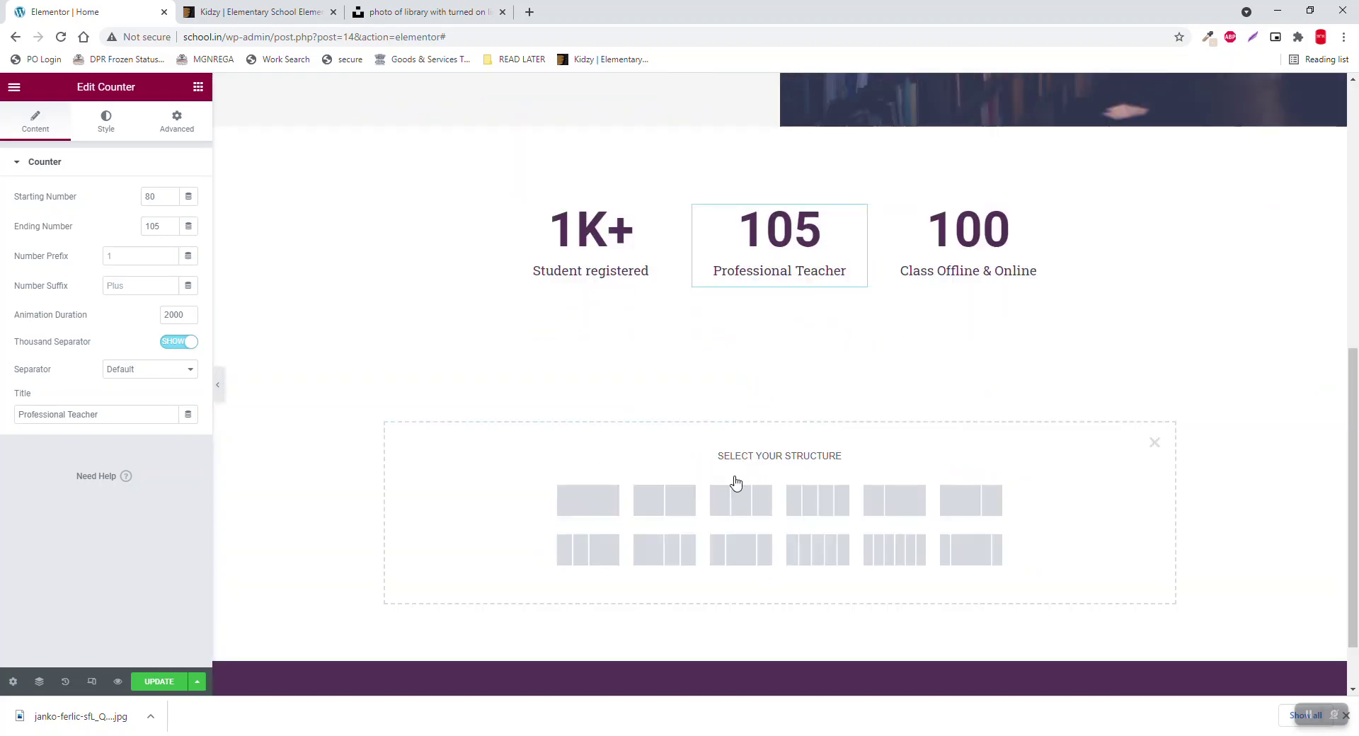
click(600, 520)
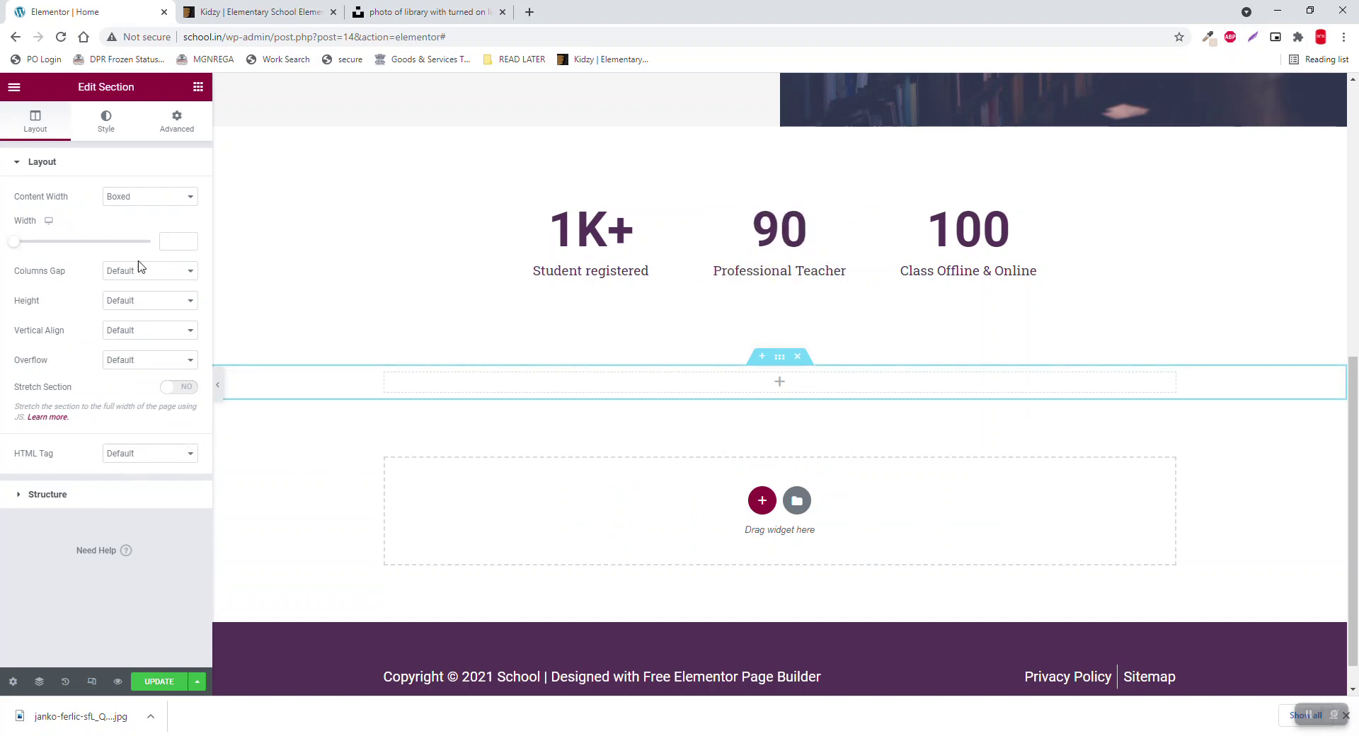
Step: Give the new section 100 px of padding at the top and bottom, unlinked from the sides
click(182, 130)
click(182, 271)
click(29, 269)
text(100)
key(Tab)
key(Tab)
text(100)
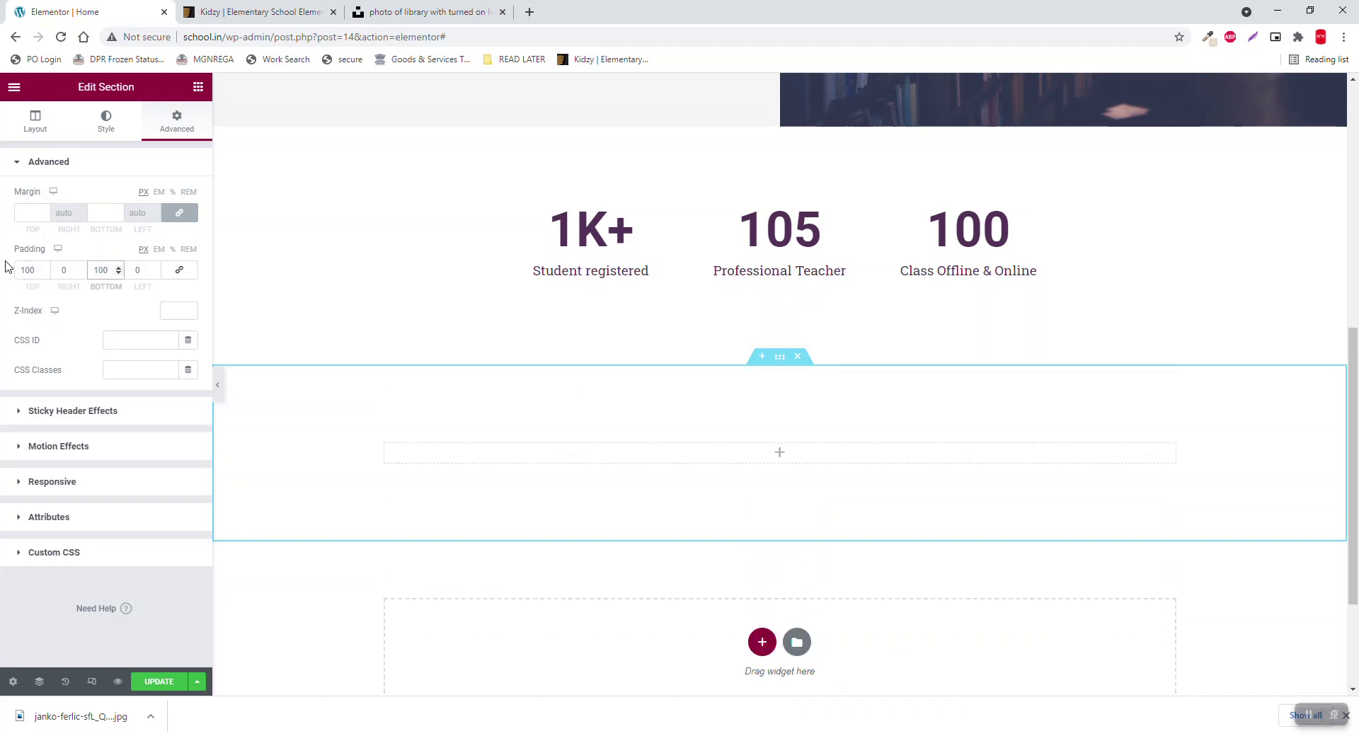
Step: Copy the hero heading "Learn and playing, It's time to achieve your dreams!" into the new section's column
click(197, 86)
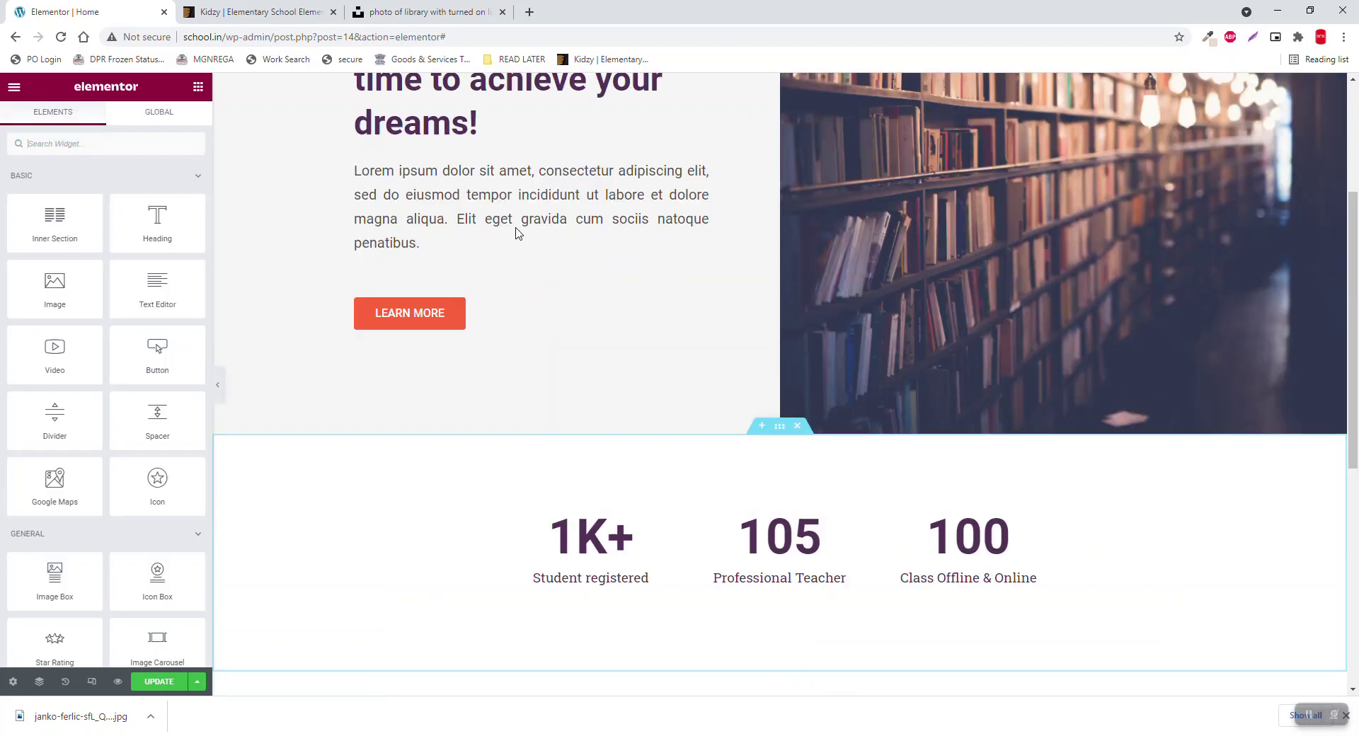
scroll(515, 234, up, 3)
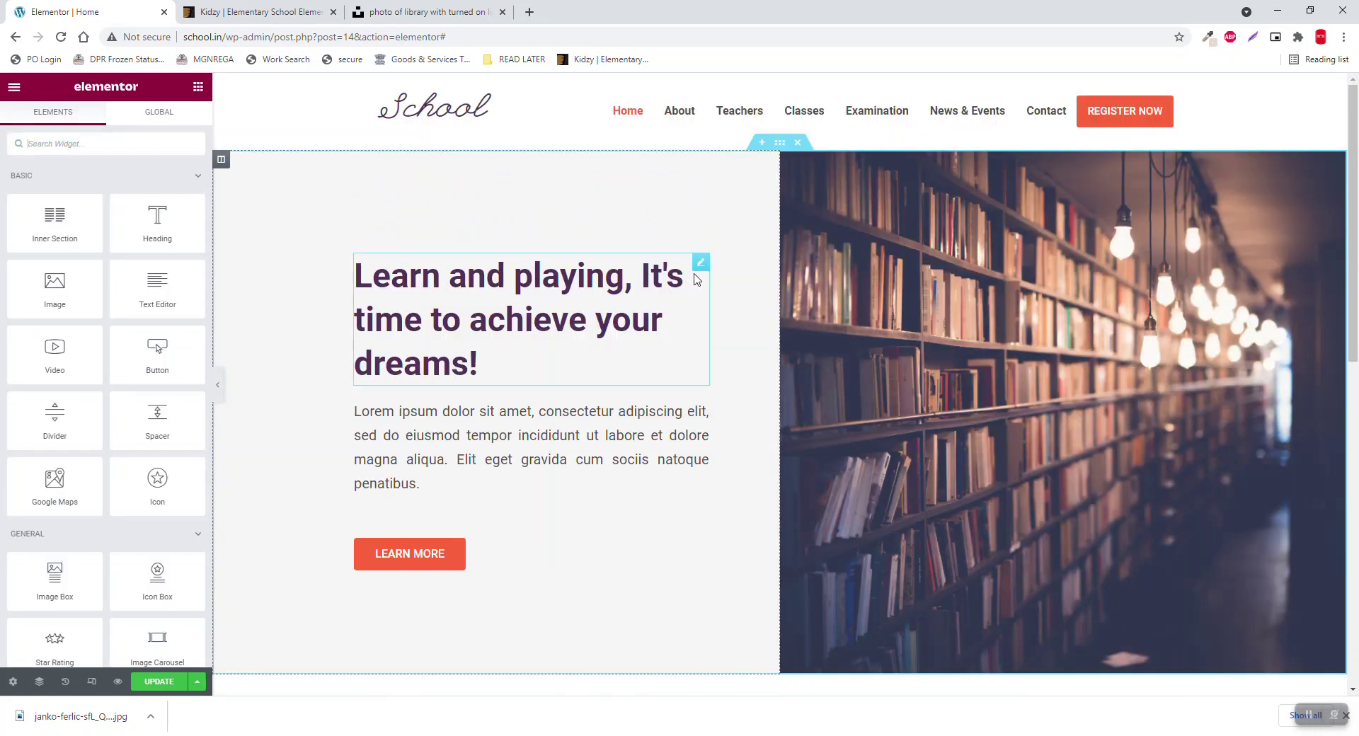
click(273, 7)
click(17, 7)
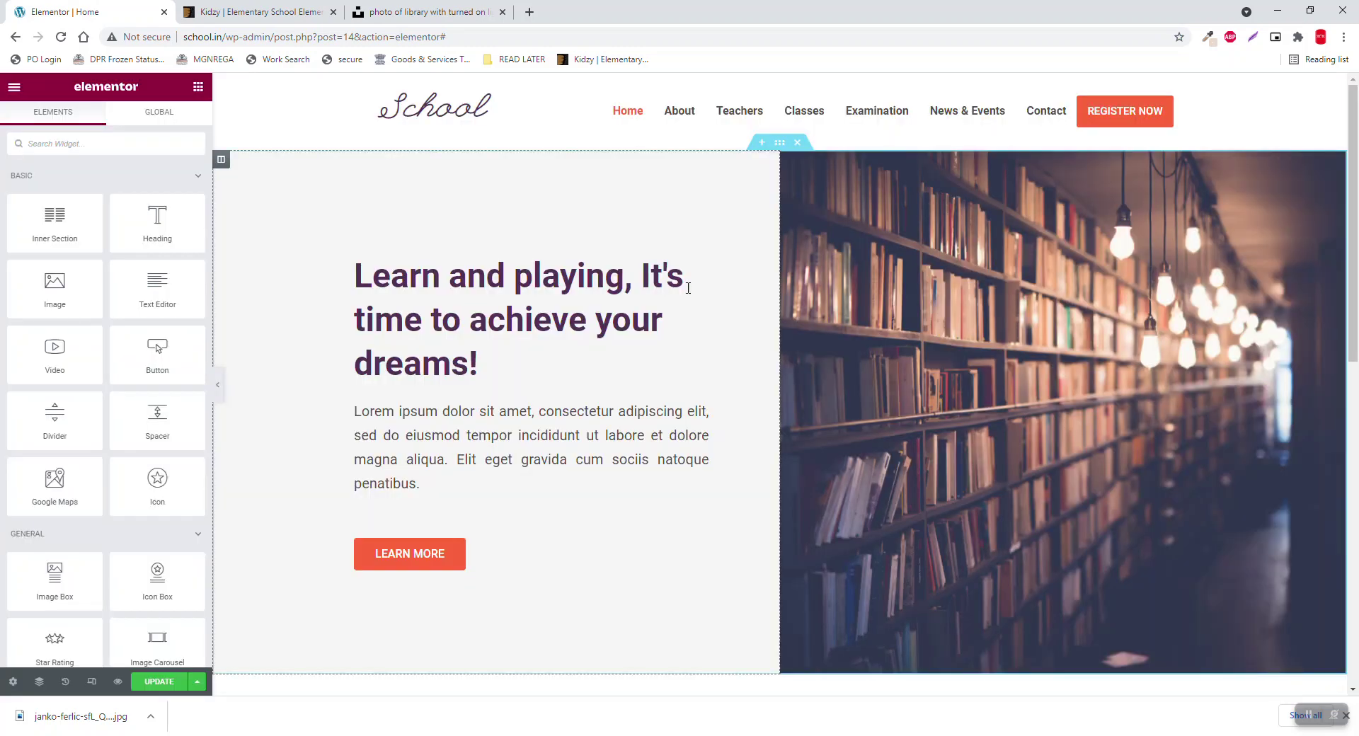
right_click(701, 269)
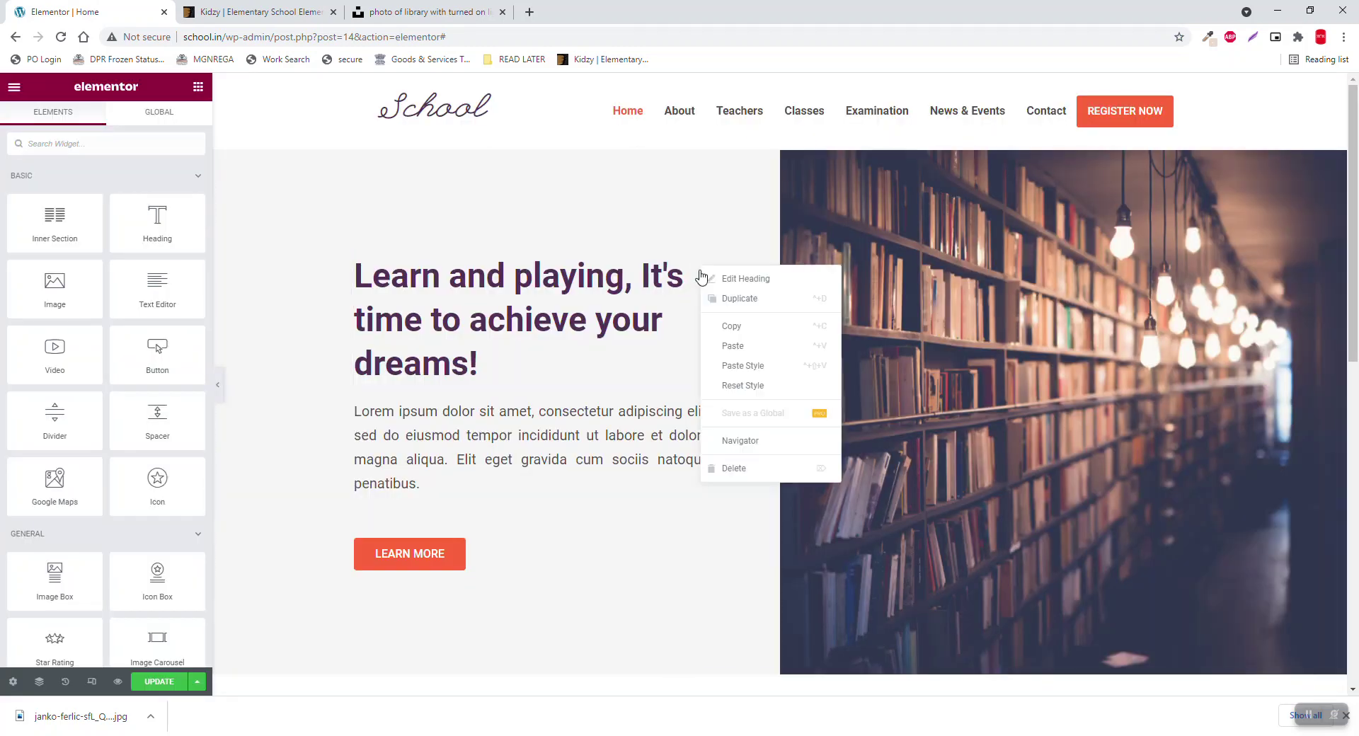
click(739, 330)
scroll(736, 361, down, 10)
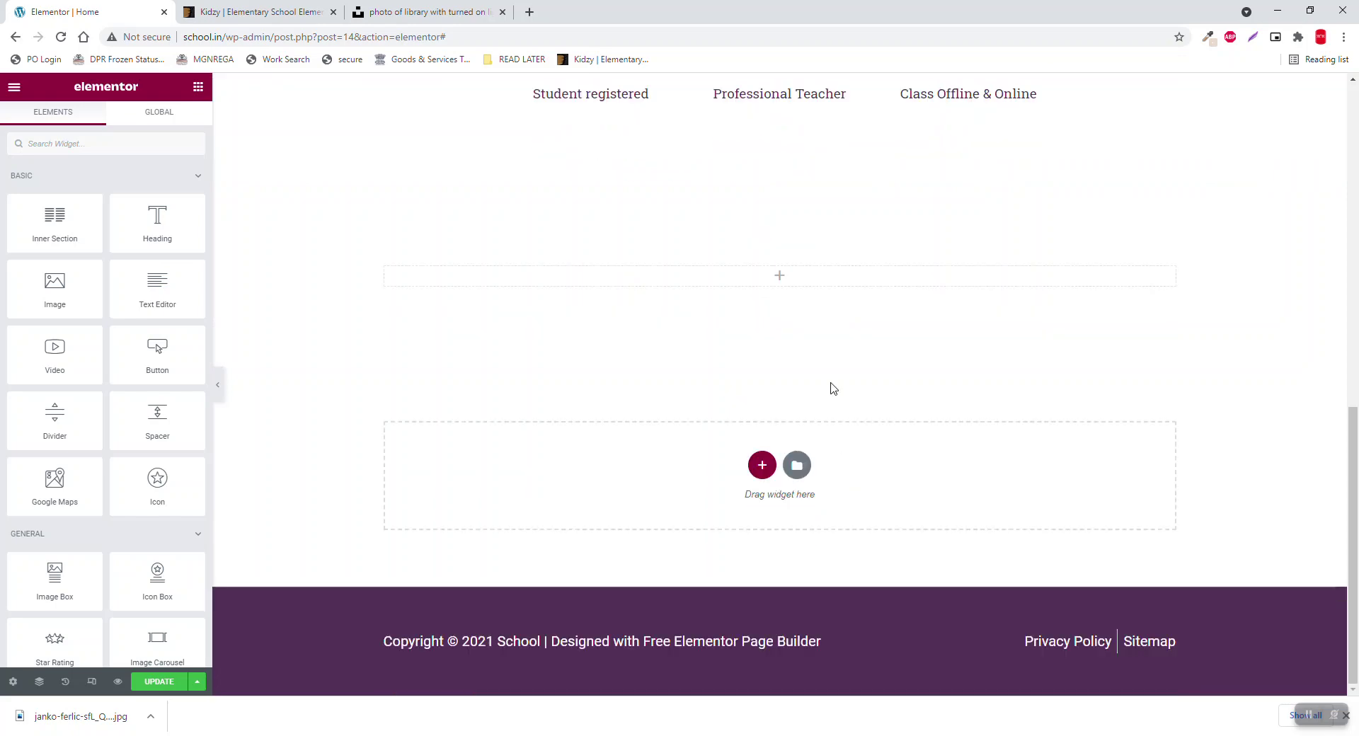
right_click(817, 287)
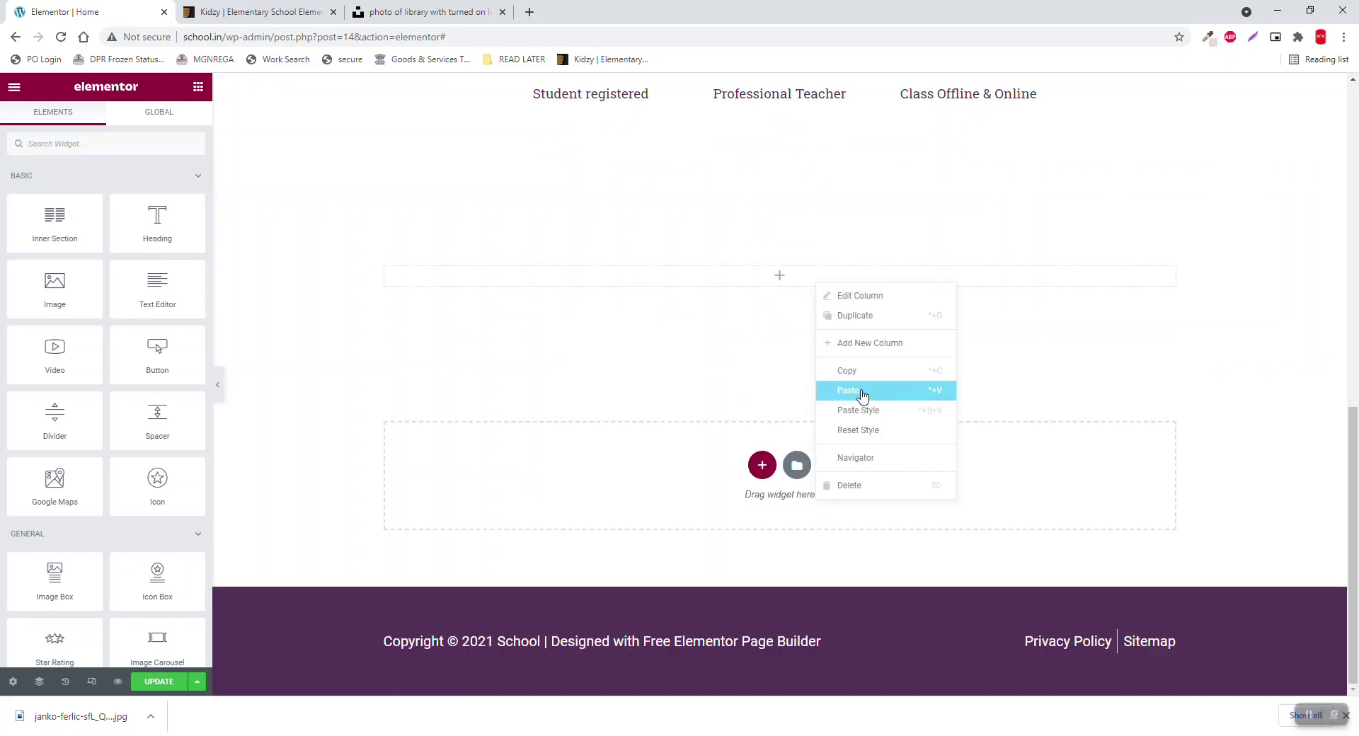
Step: Replace the pasted heading's text with "We Are Best Learning Academy" copied from the Kidzy template and center it
click(327, 8)
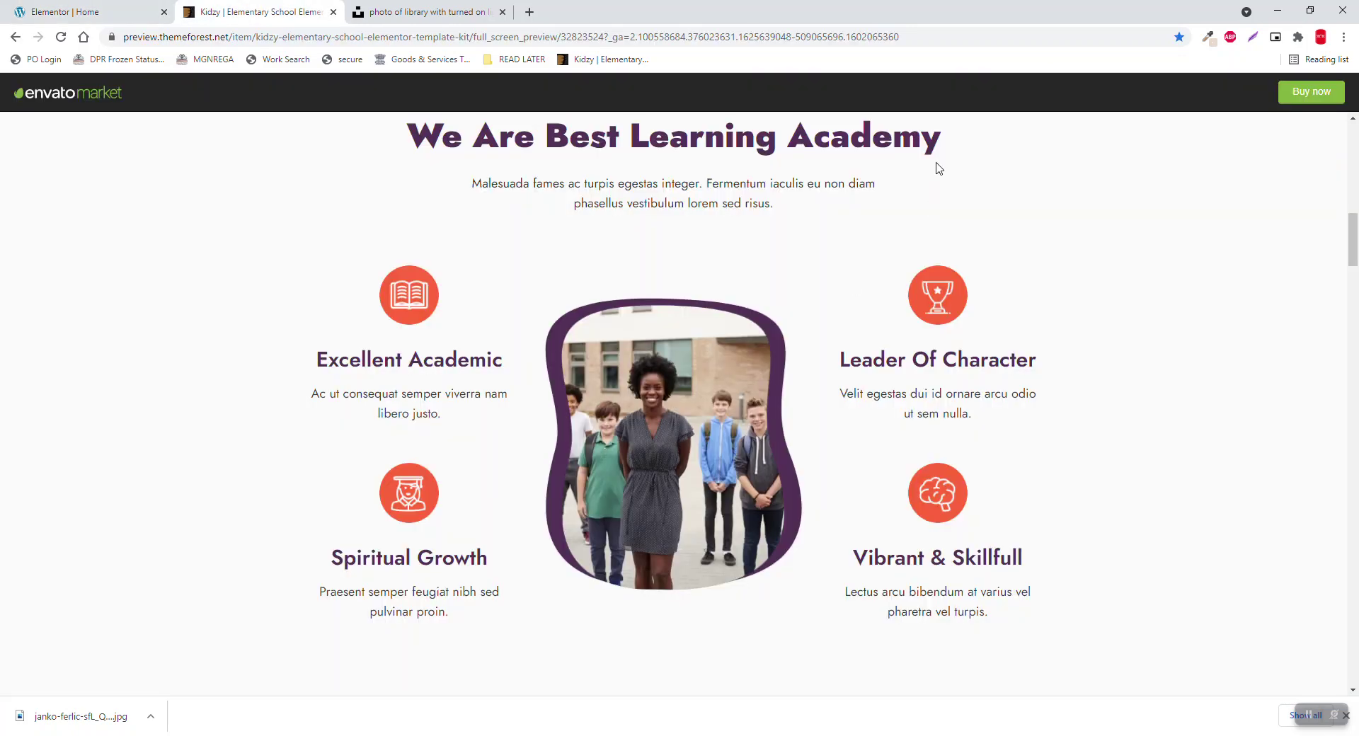
drag(944, 145, 377, 131)
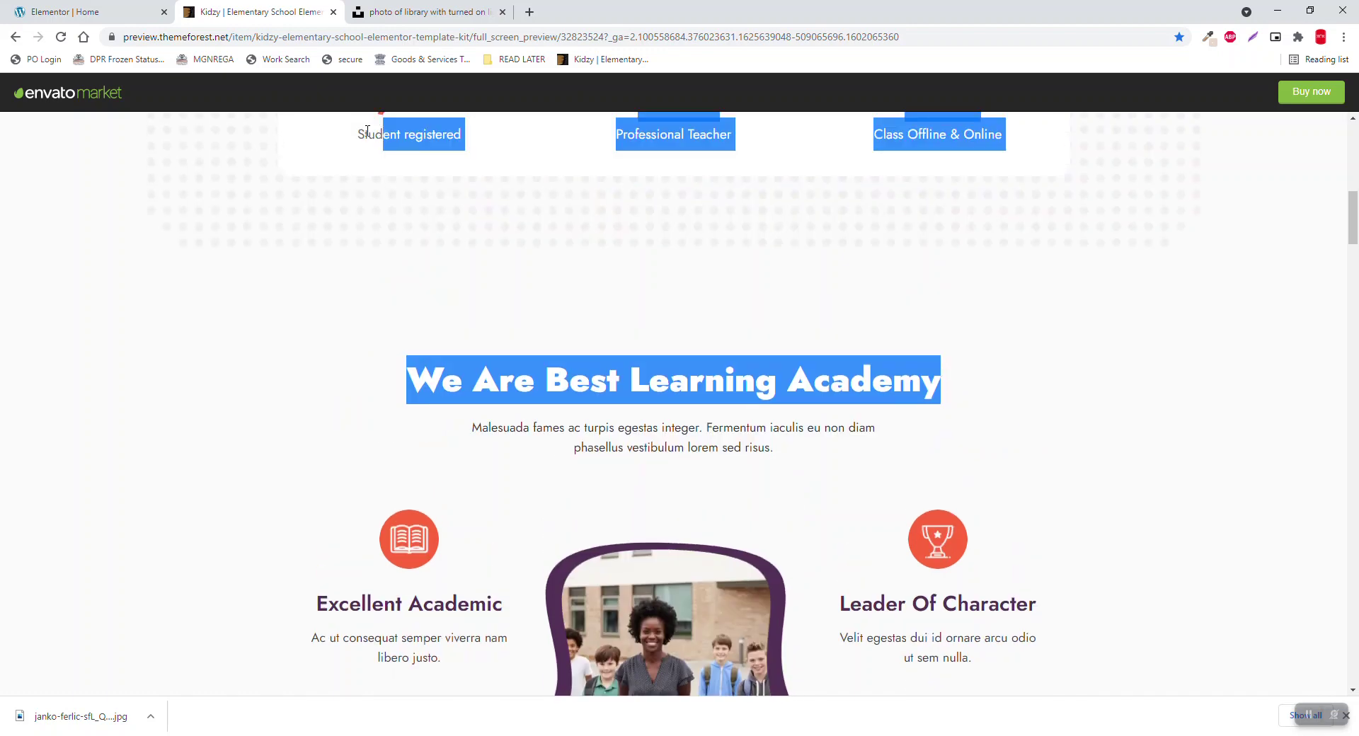
click(422, 377)
drag(469, 378, 949, 391)
click(110, 5)
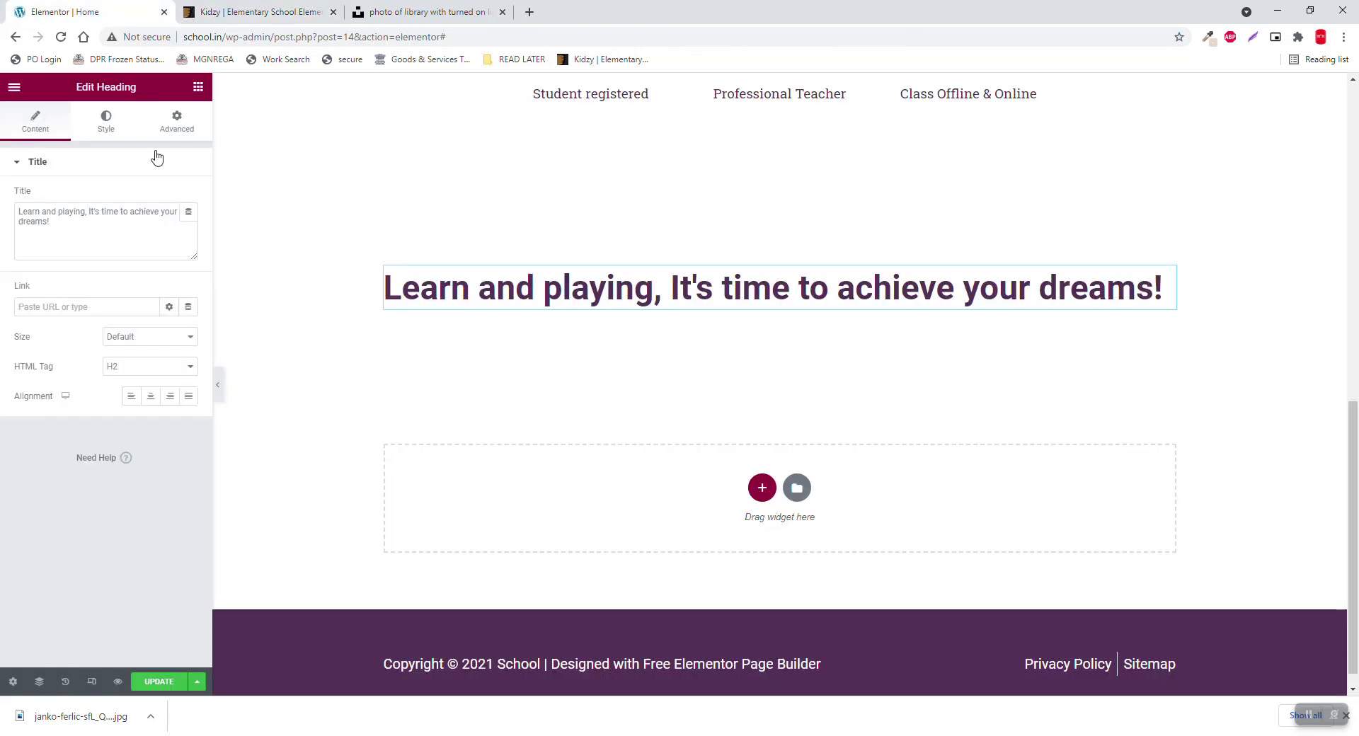
click(166, 220)
key(ctrl+a)
key(ctrl+v)
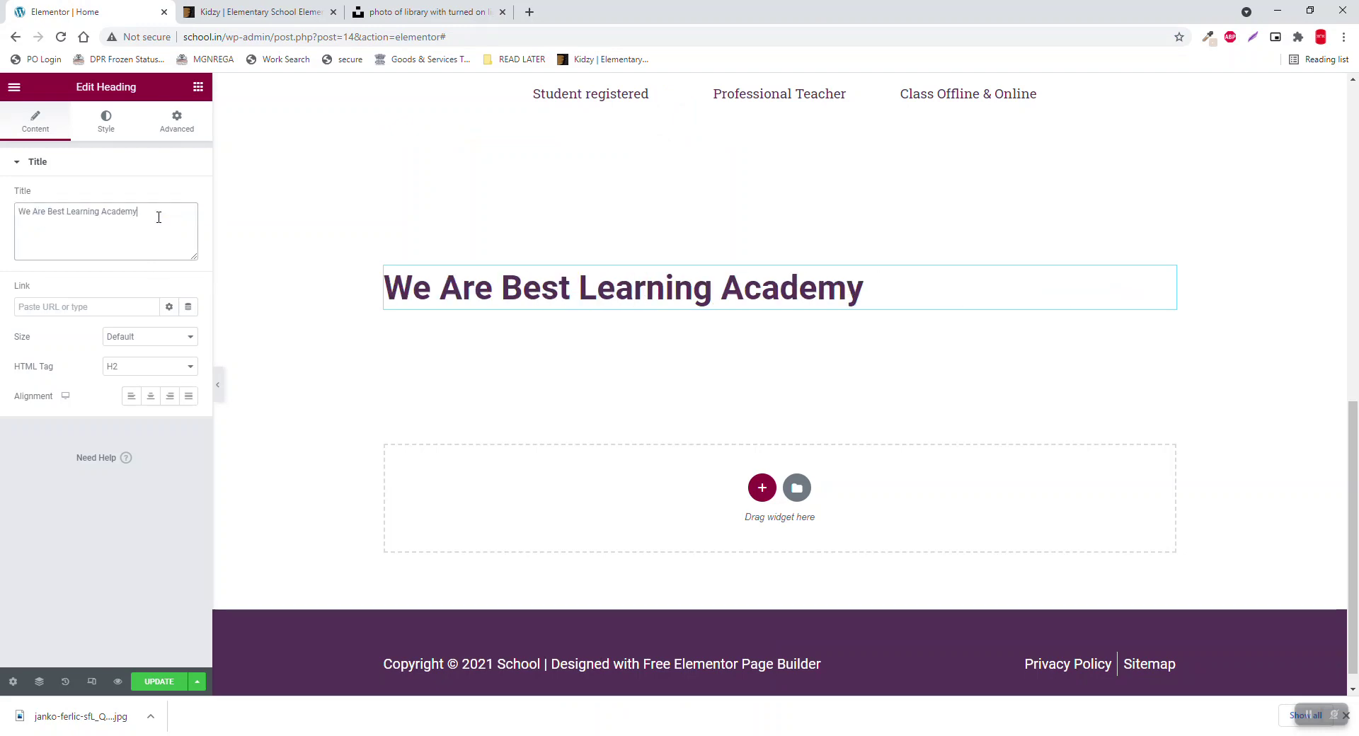
click(151, 396)
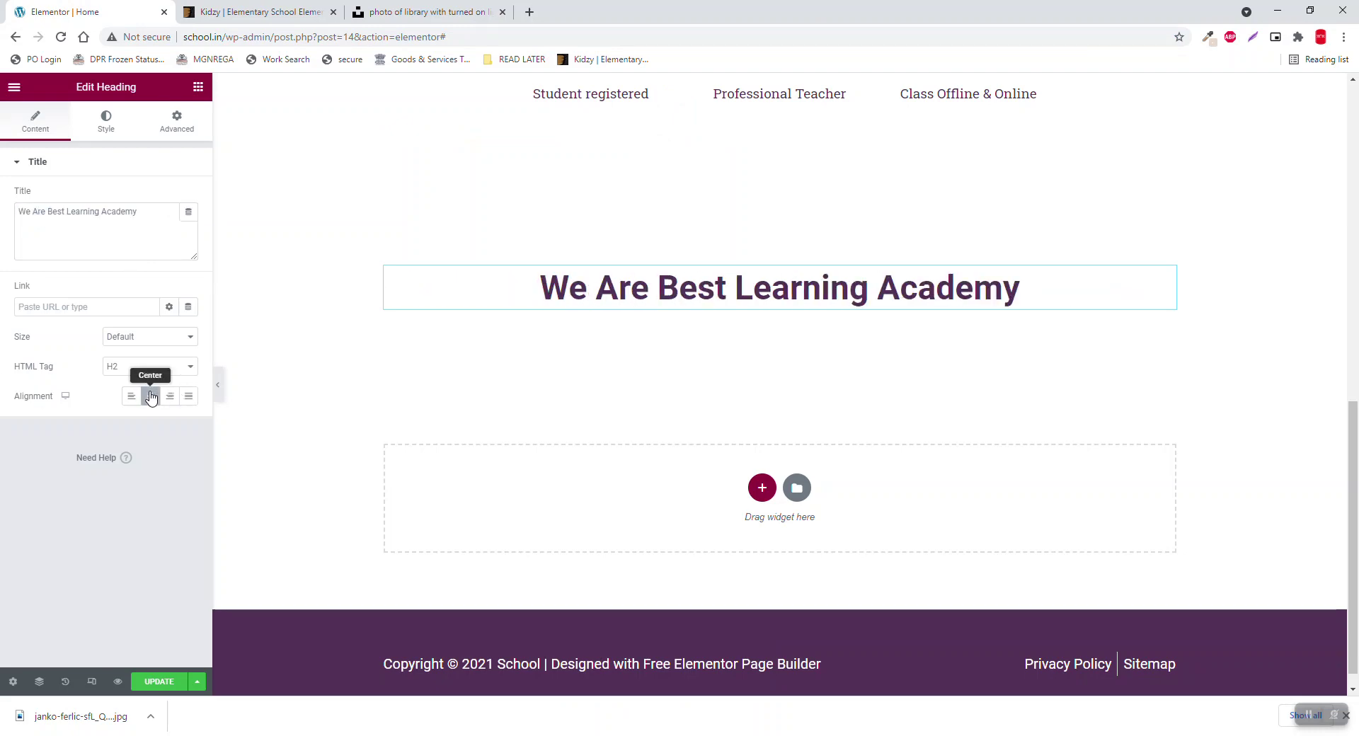
Step: Copy the hero's lorem ipsum paragraph below the "We Are Best Learning Academy" heading and center its text
scroll(354, 235, up, 7)
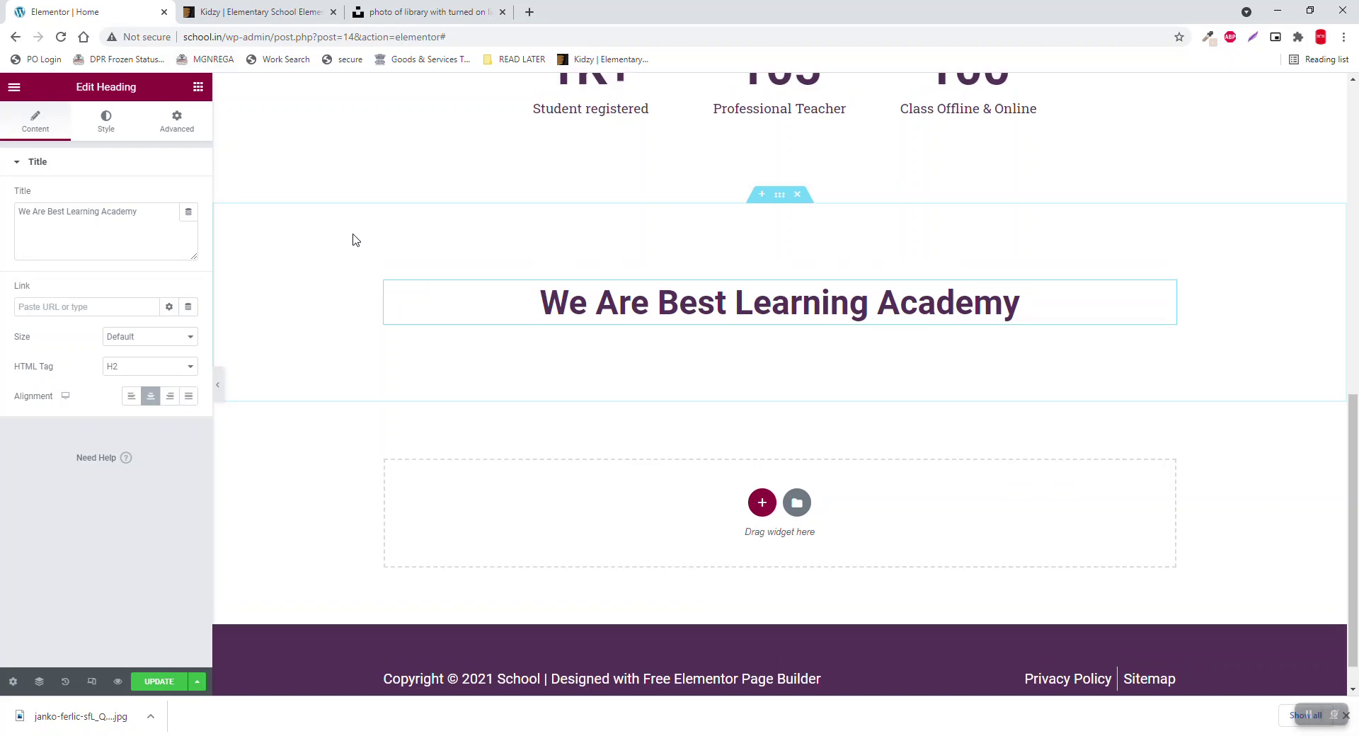
right_click(705, 190)
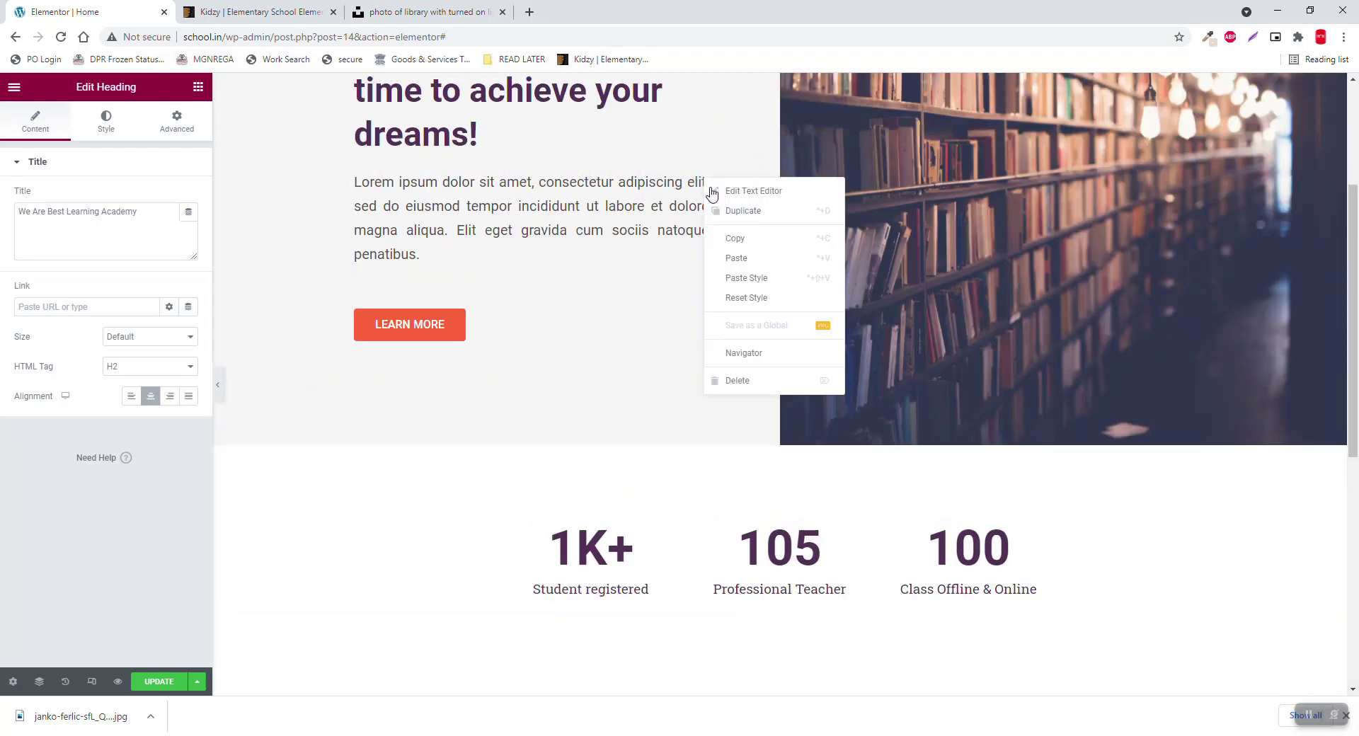
click(717, 234)
scroll(804, 410, down, 7)
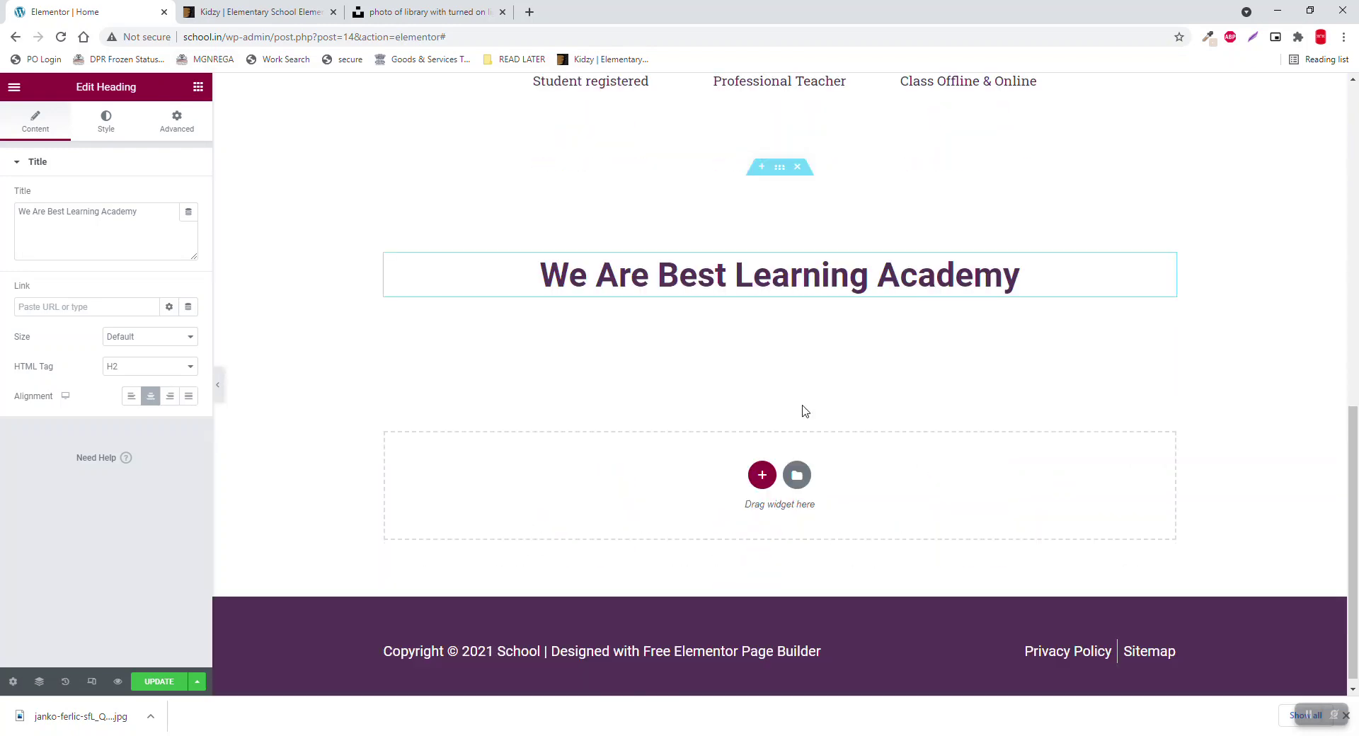
right_click(824, 352)
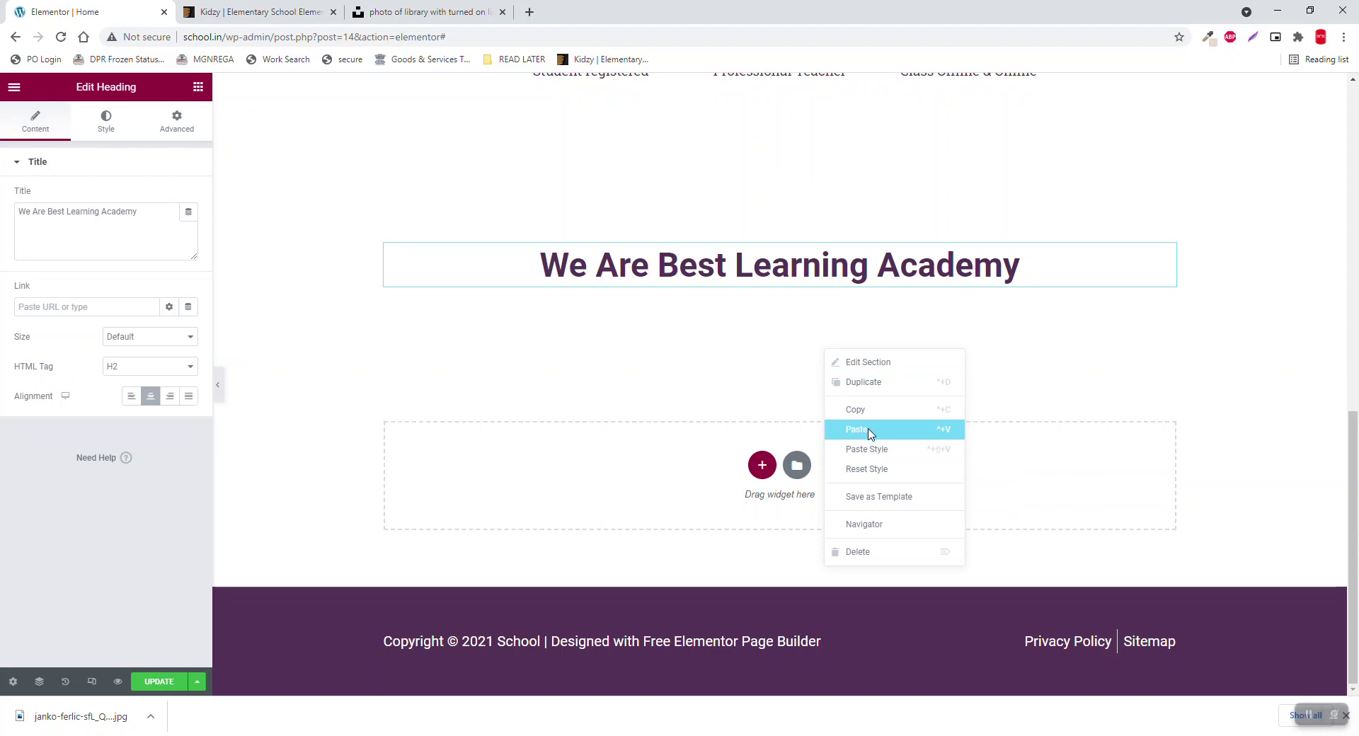
click(870, 429)
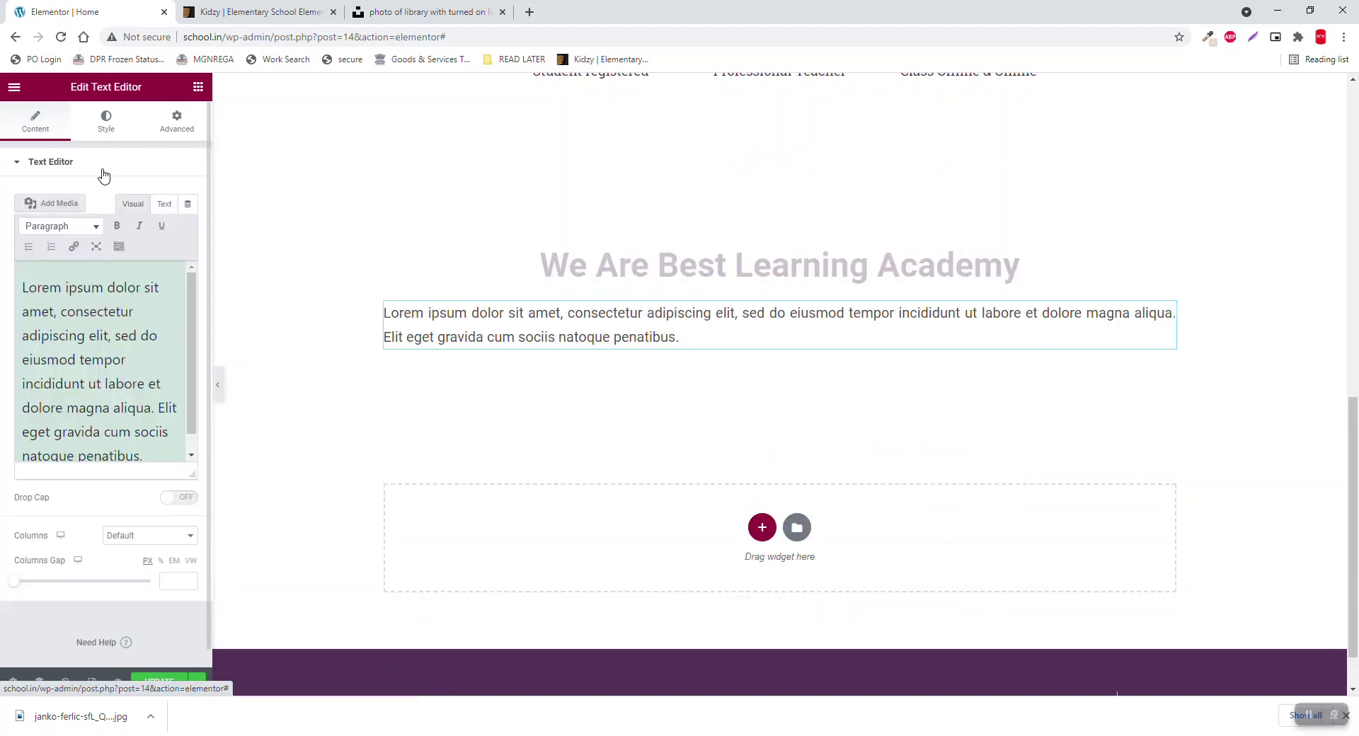
click(106, 120)
click(150, 196)
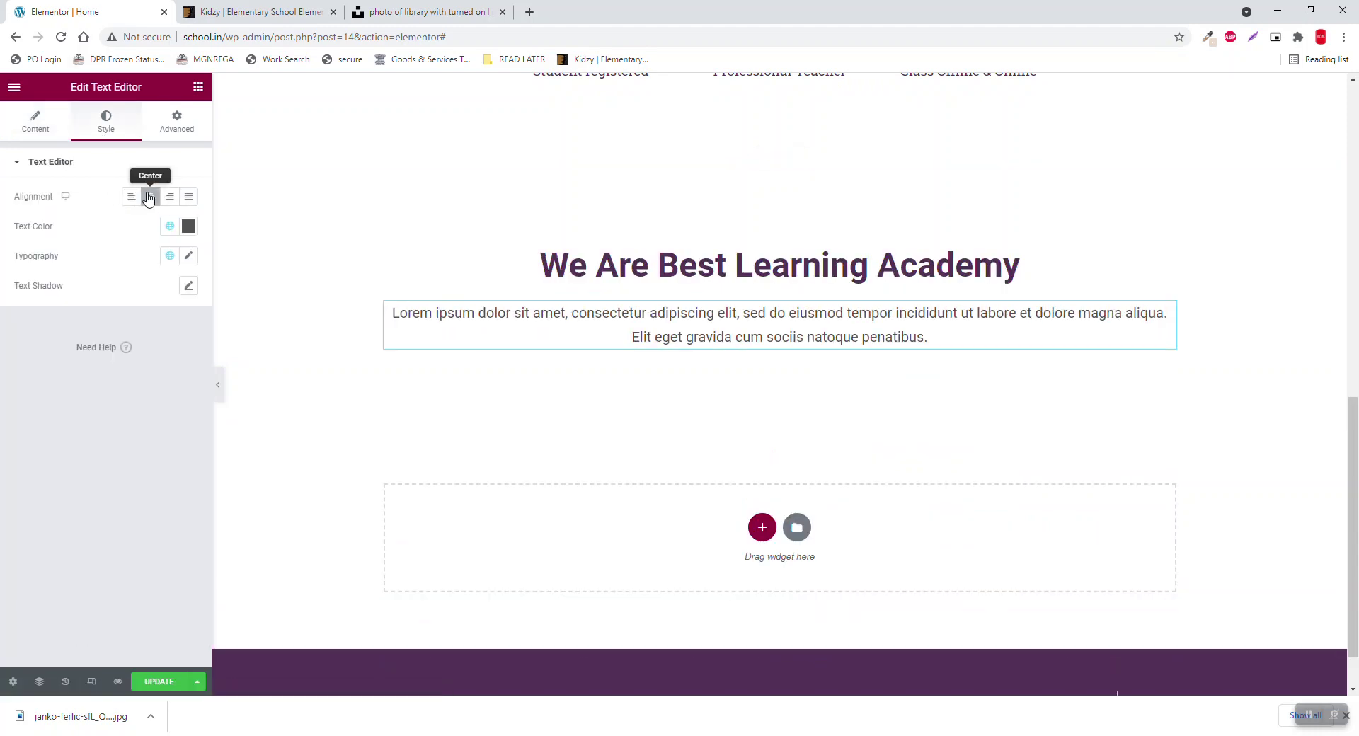
Step: Give the paragraph 20% padding on the left and right only, unlinked from top and bottom
click(176, 127)
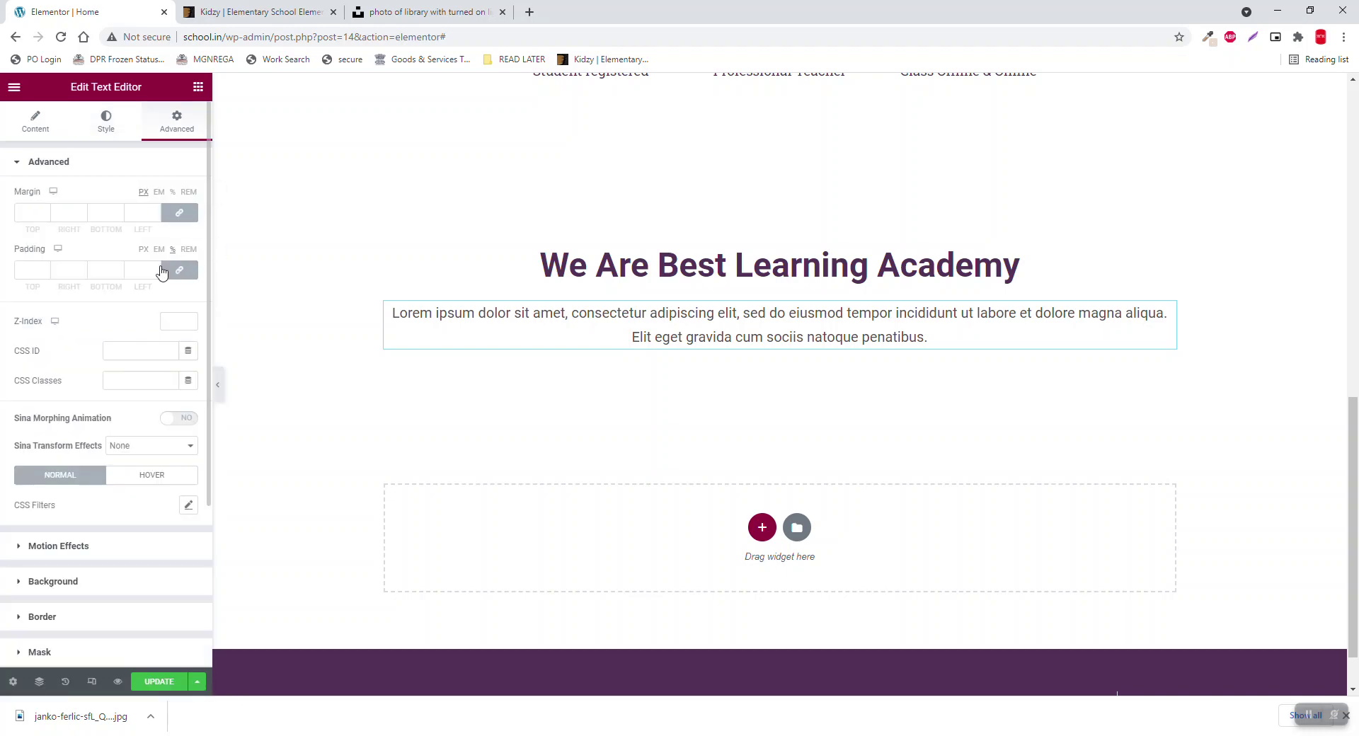
double_click(149, 269)
text(20)
key(Tab)
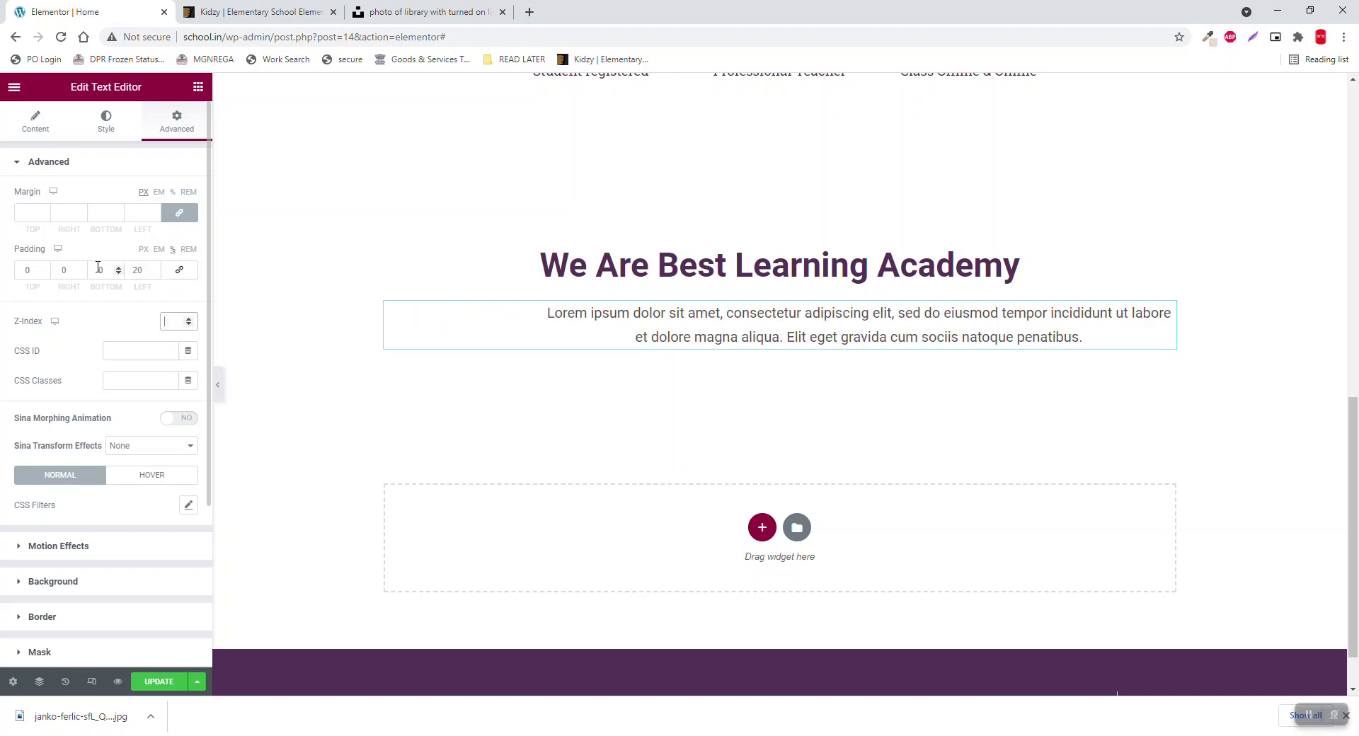
double_click(72, 272)
text(20)
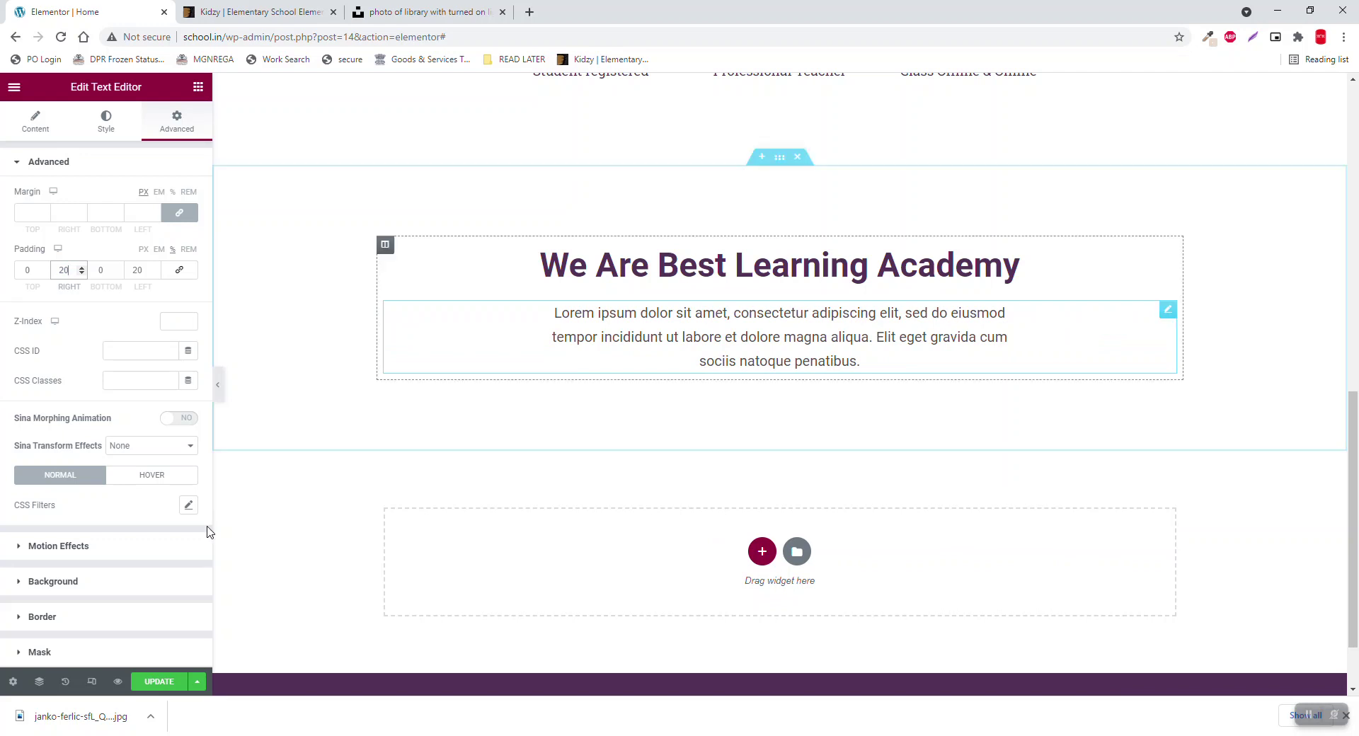
Step: Shorten the paragraph by removing its last sentence, "Elit eget gravida cum sociis natoque penatibus.", and check it in the full-width preview
click(35, 125)
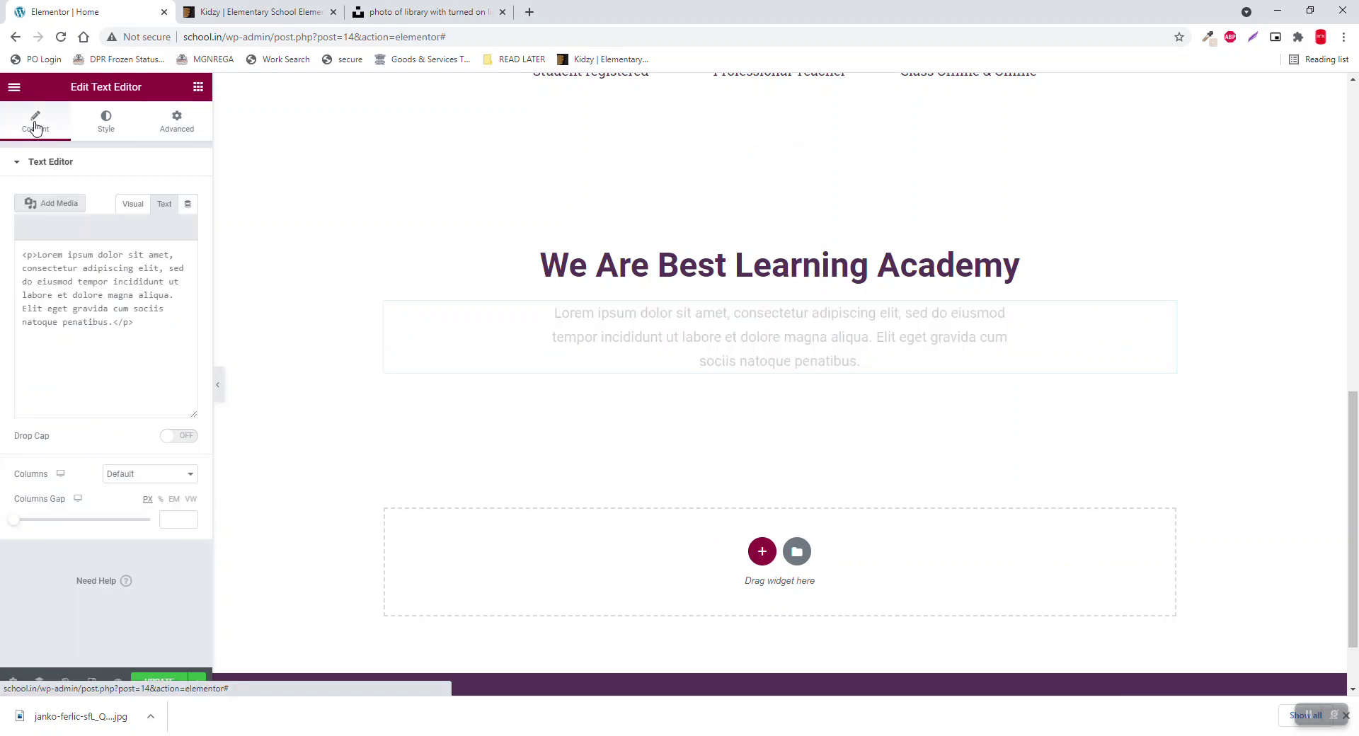
scroll(147, 387, down, 1)
drag(158, 388, 178, 469)
key(BackSpace)
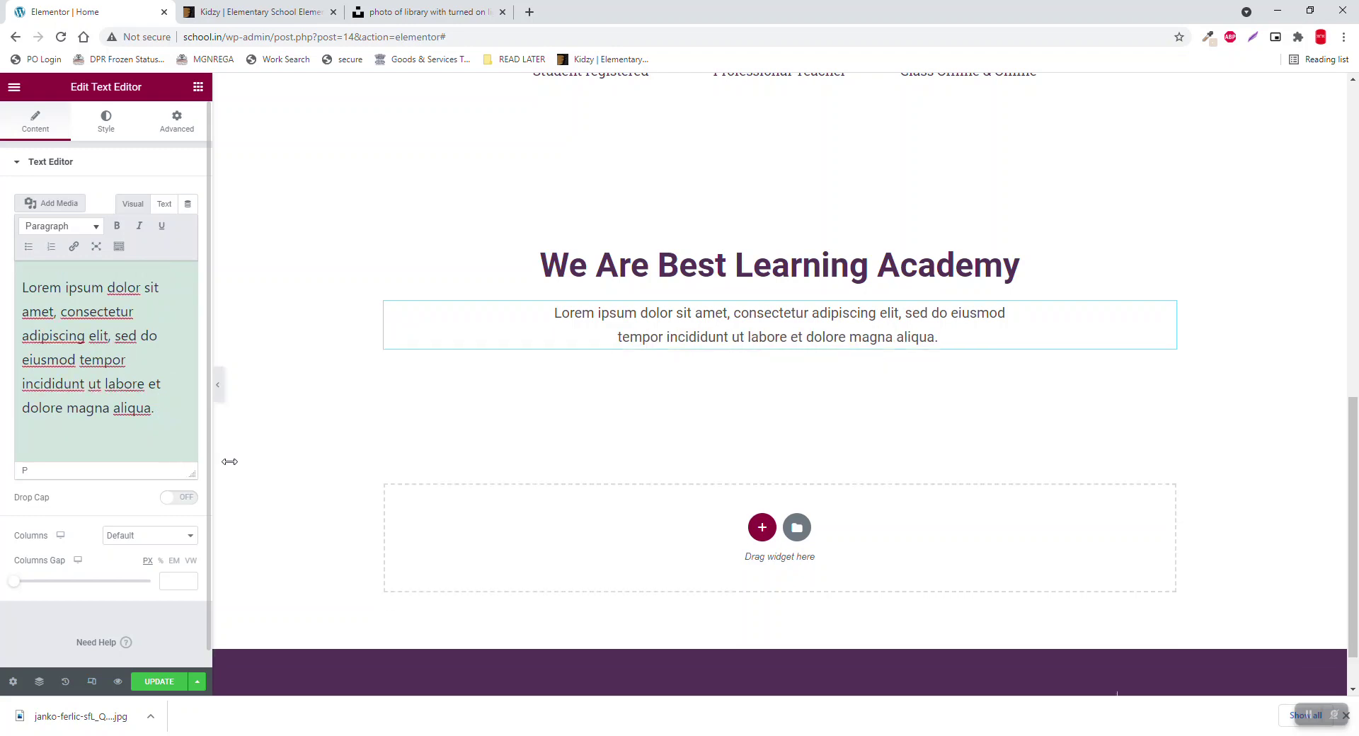
click(218, 385)
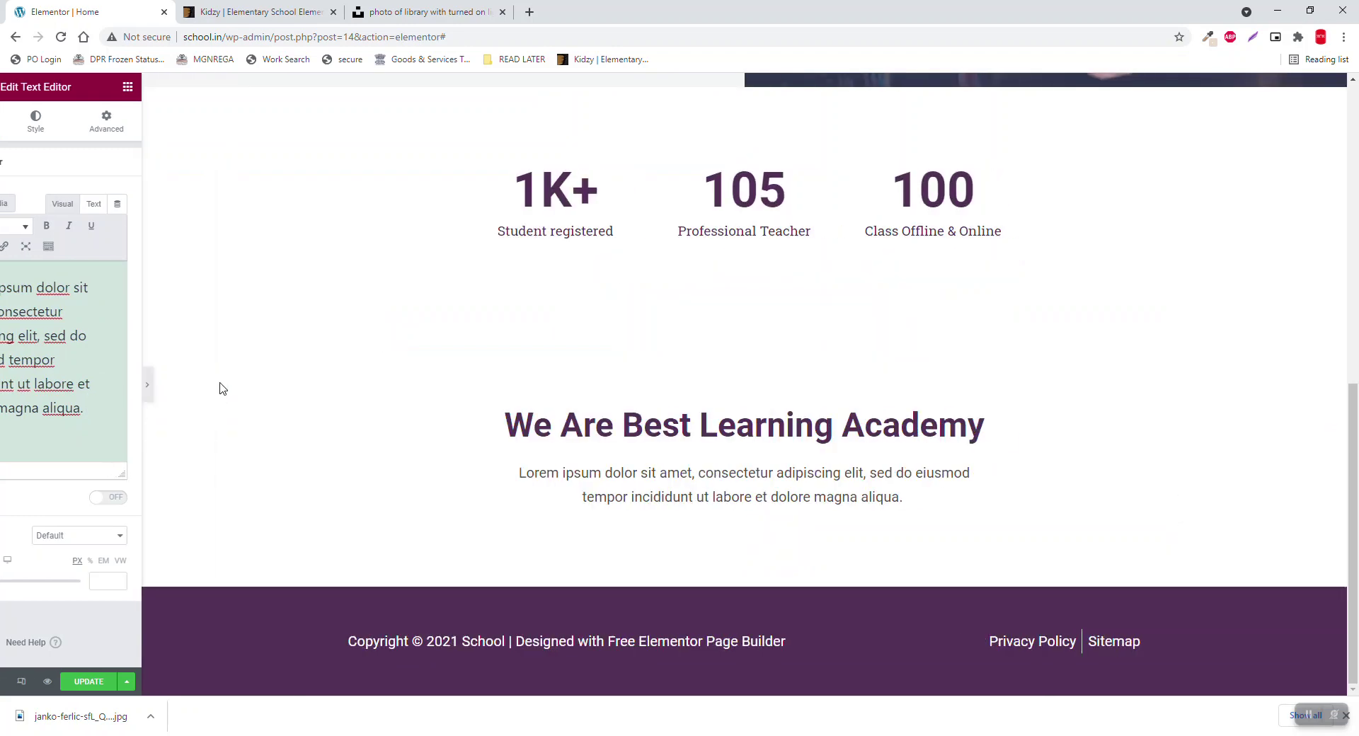
click(5, 384)
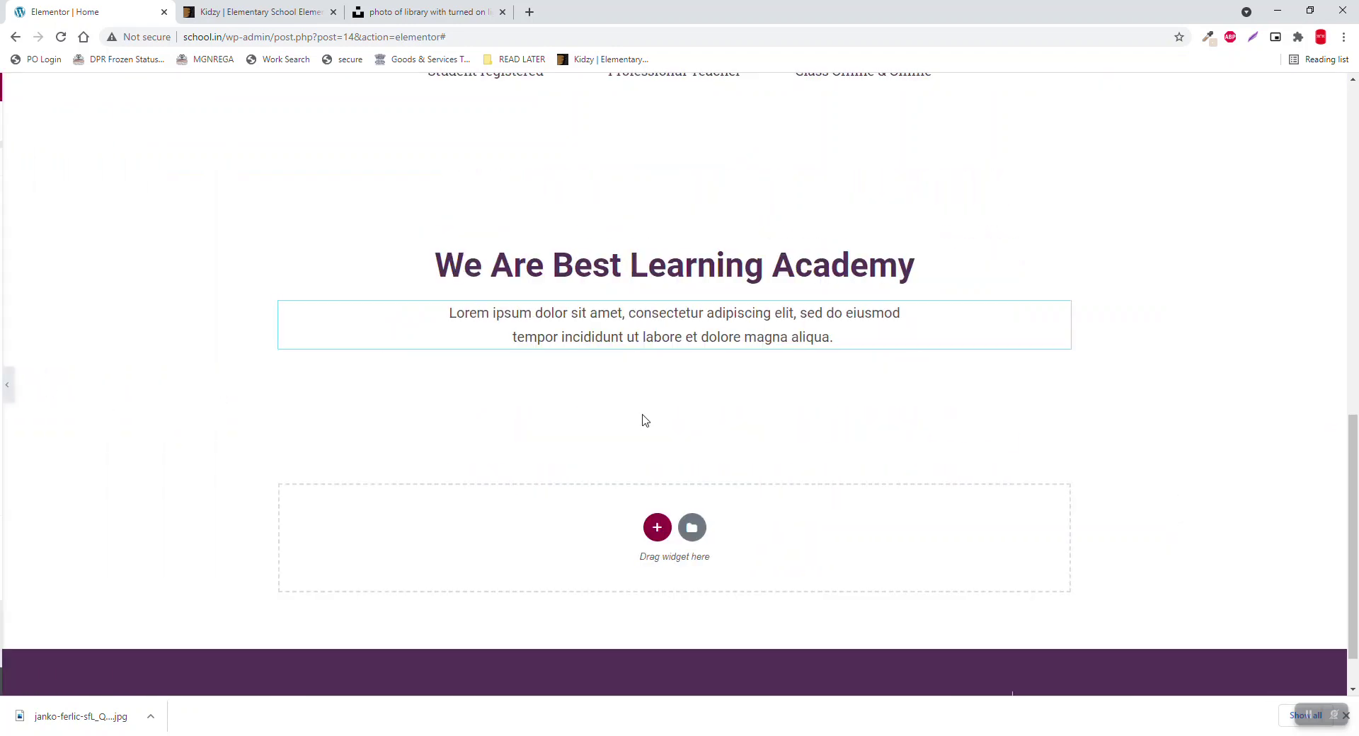
scroll(743, 353, up, 2)
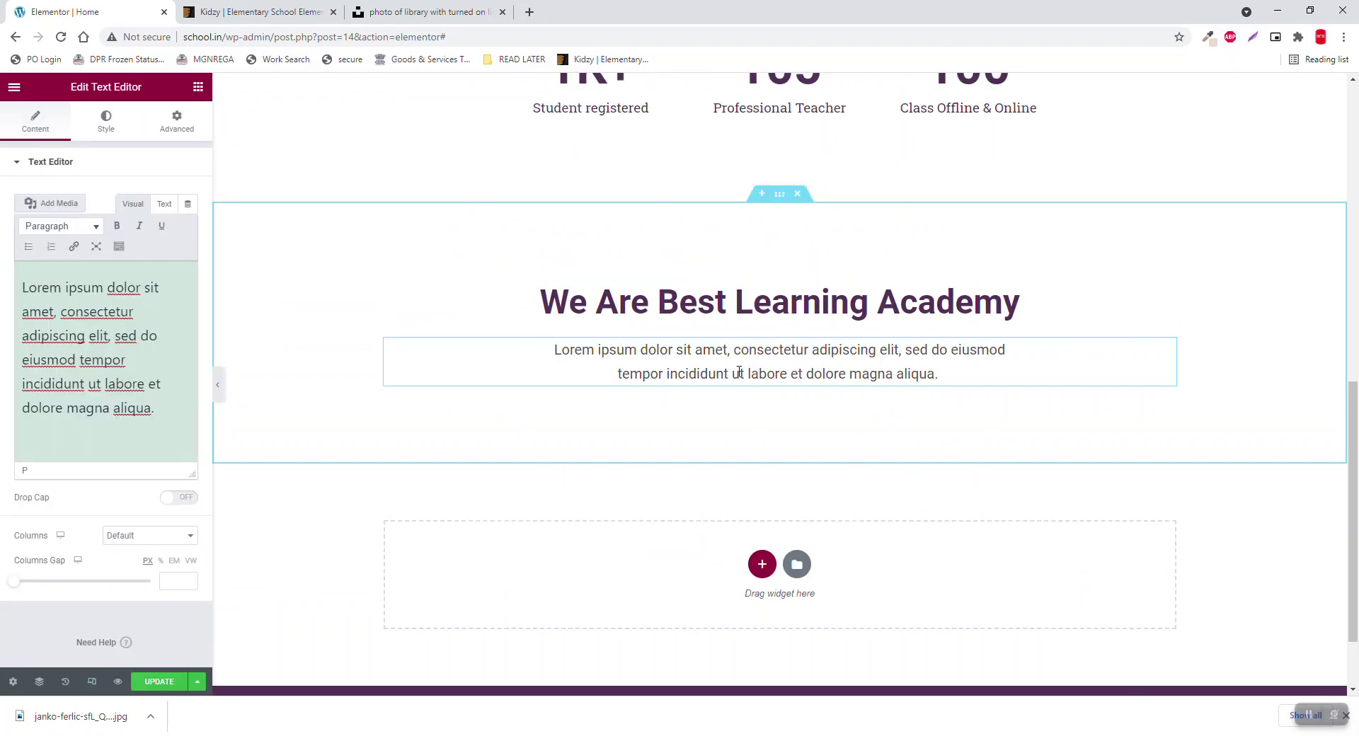
Step: Give the "We Are Best Learning Academy" section a very light grey classic background color
click(782, 303)
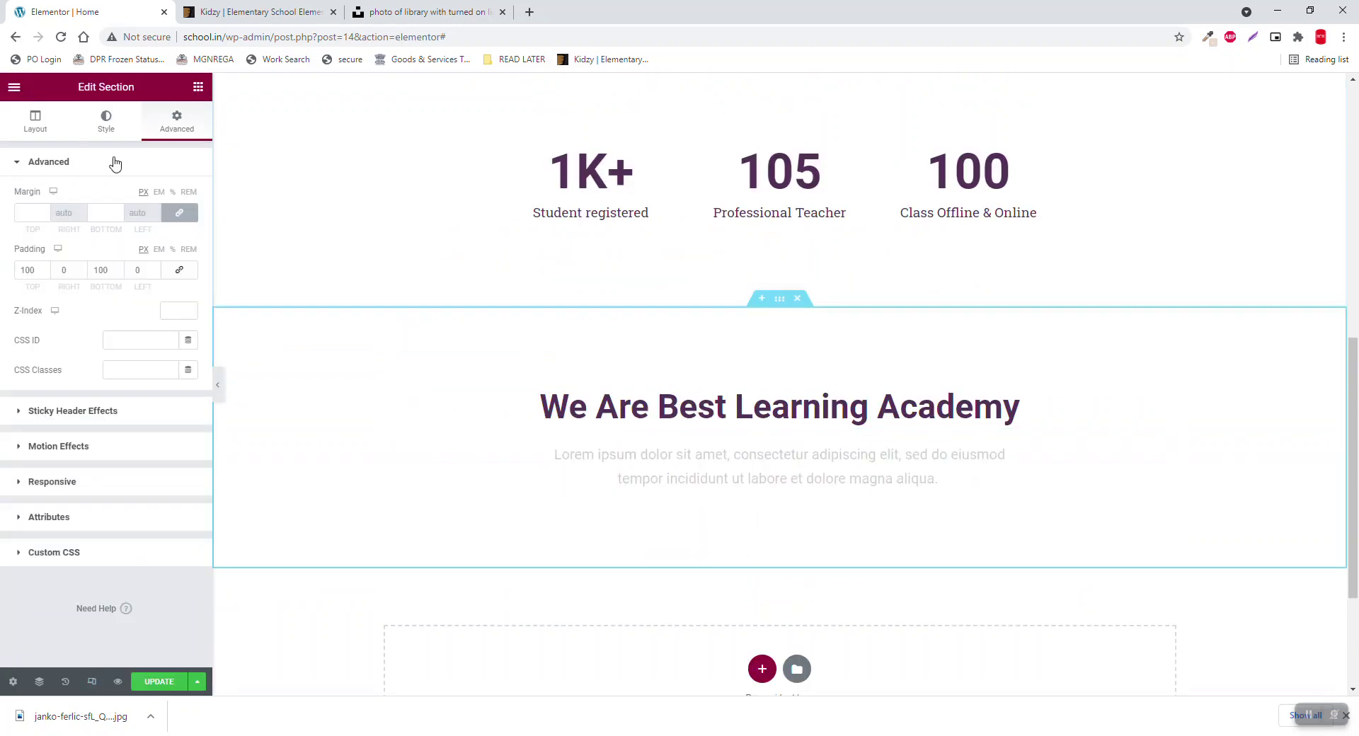
click(101, 135)
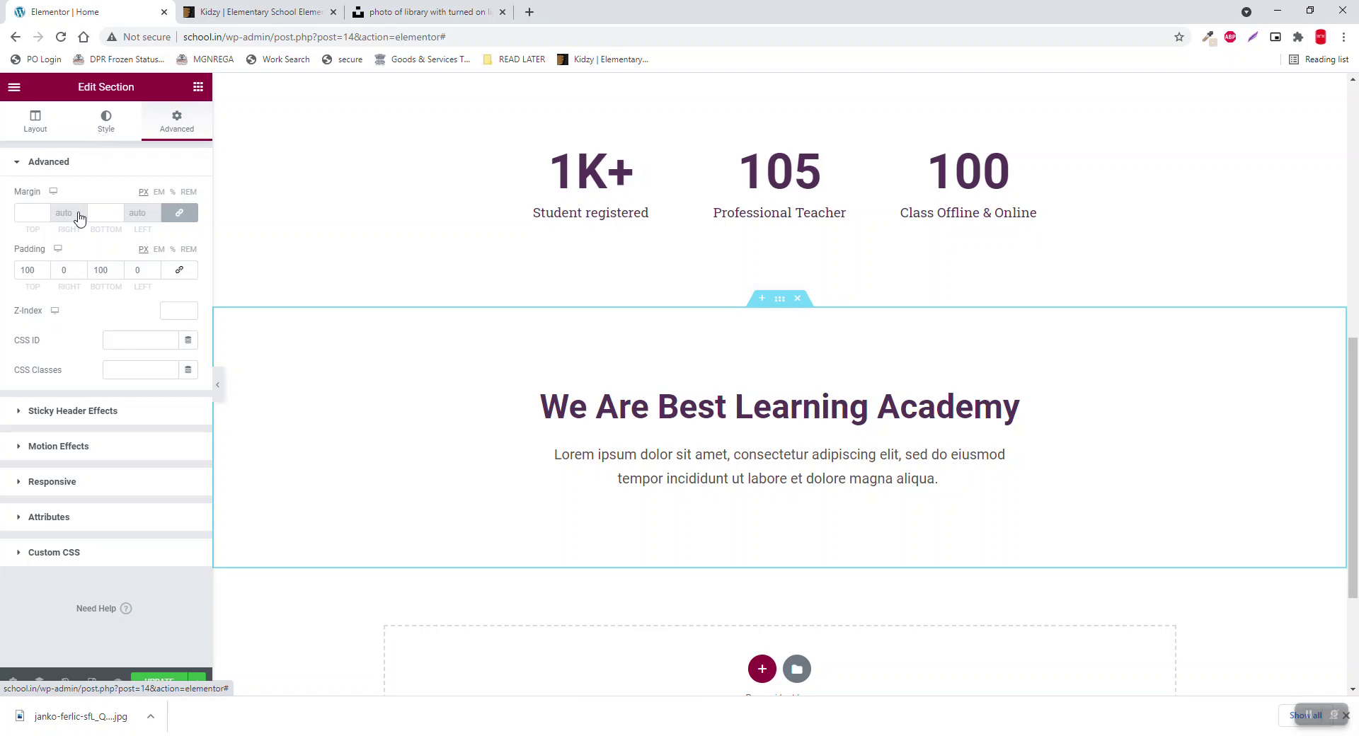
click(132, 231)
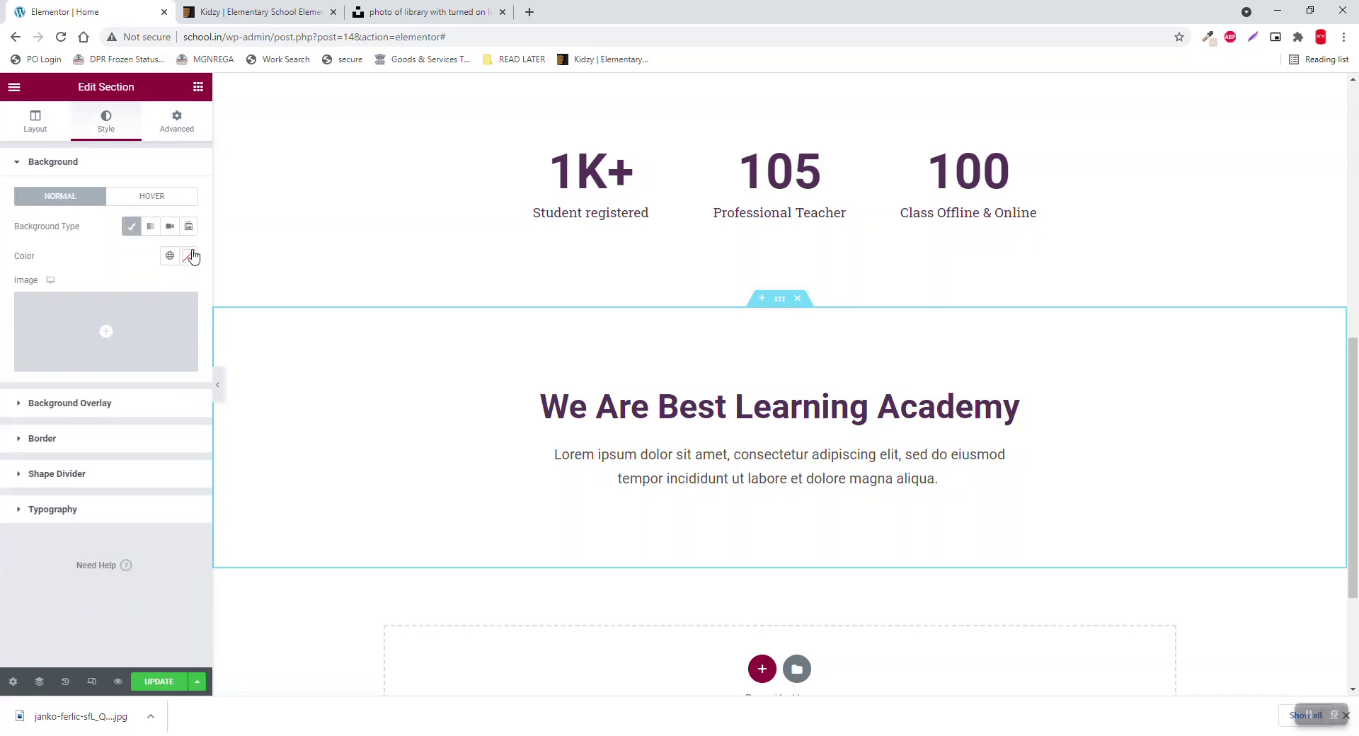
click(188, 255)
click(27, 314)
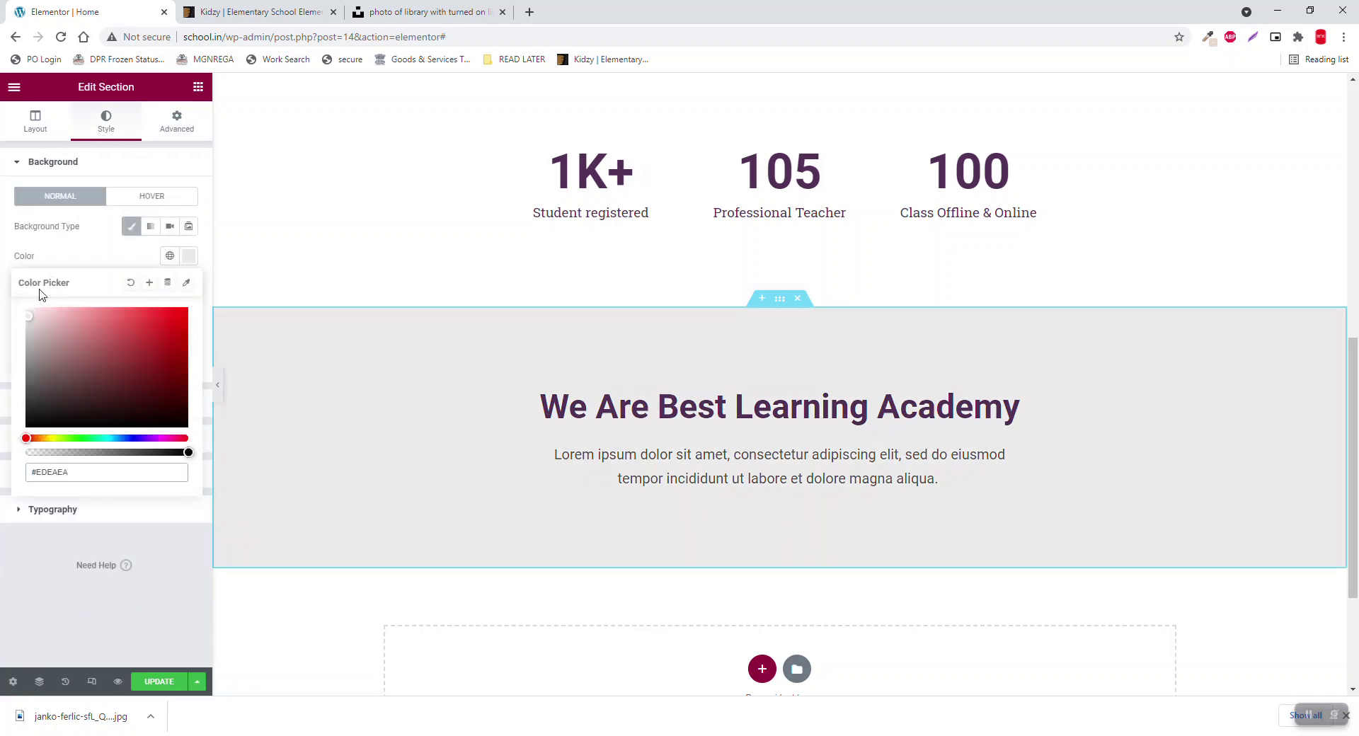
drag(27, 313, 27, 311)
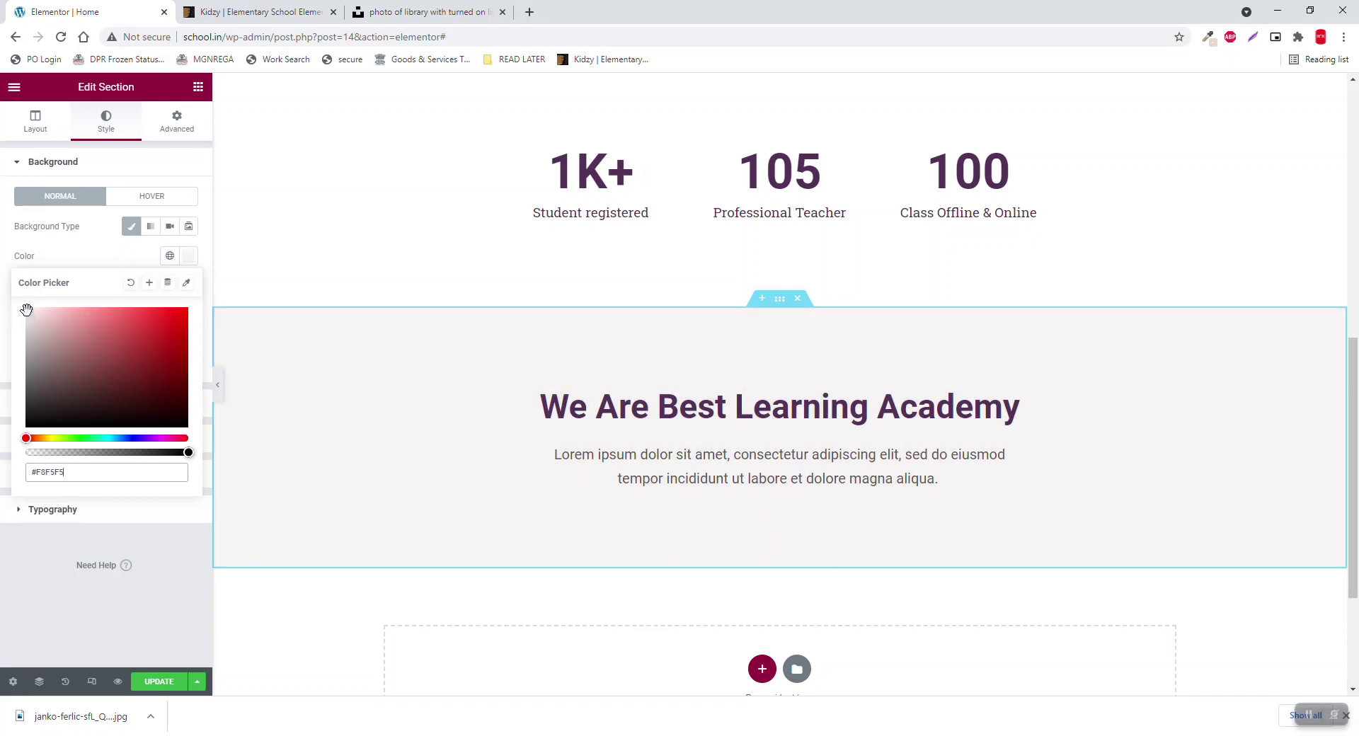
click(81, 256)
scroll(928, 242, up, 3)
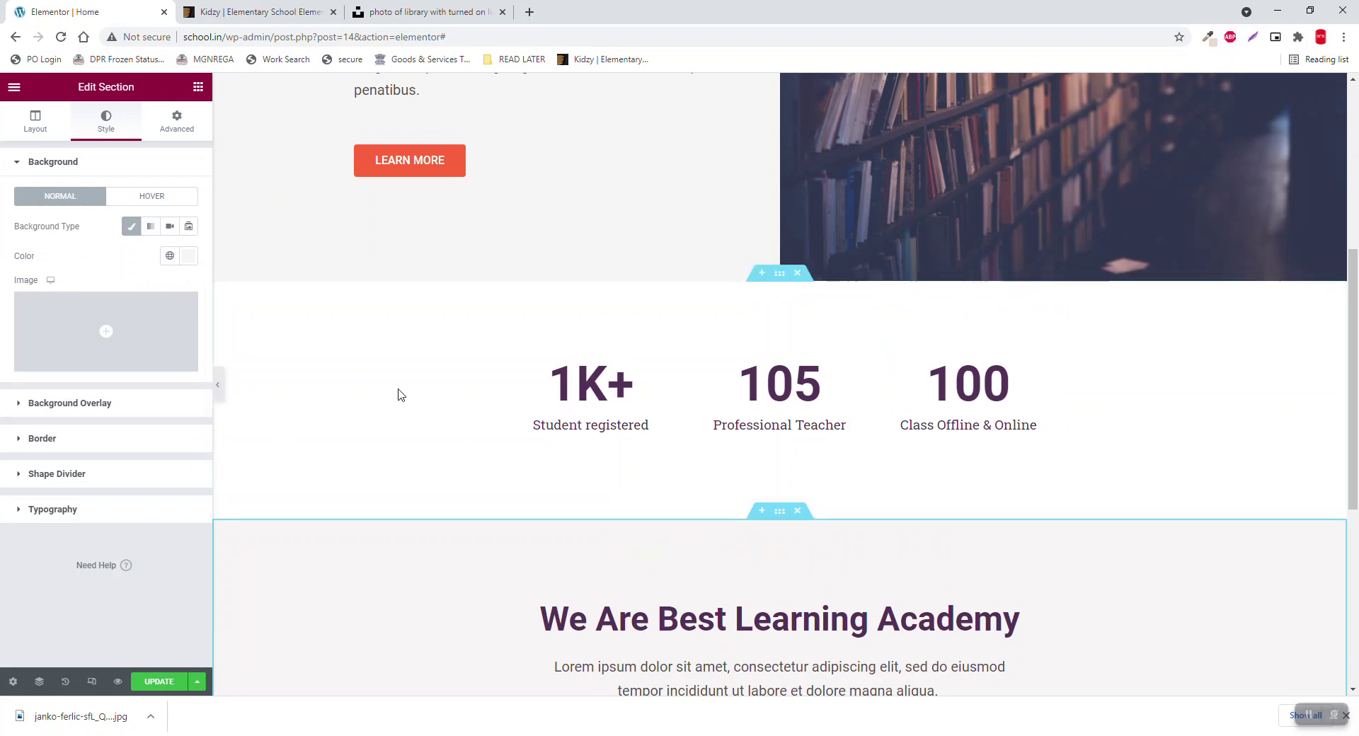
scroll(398, 394, down, 3)
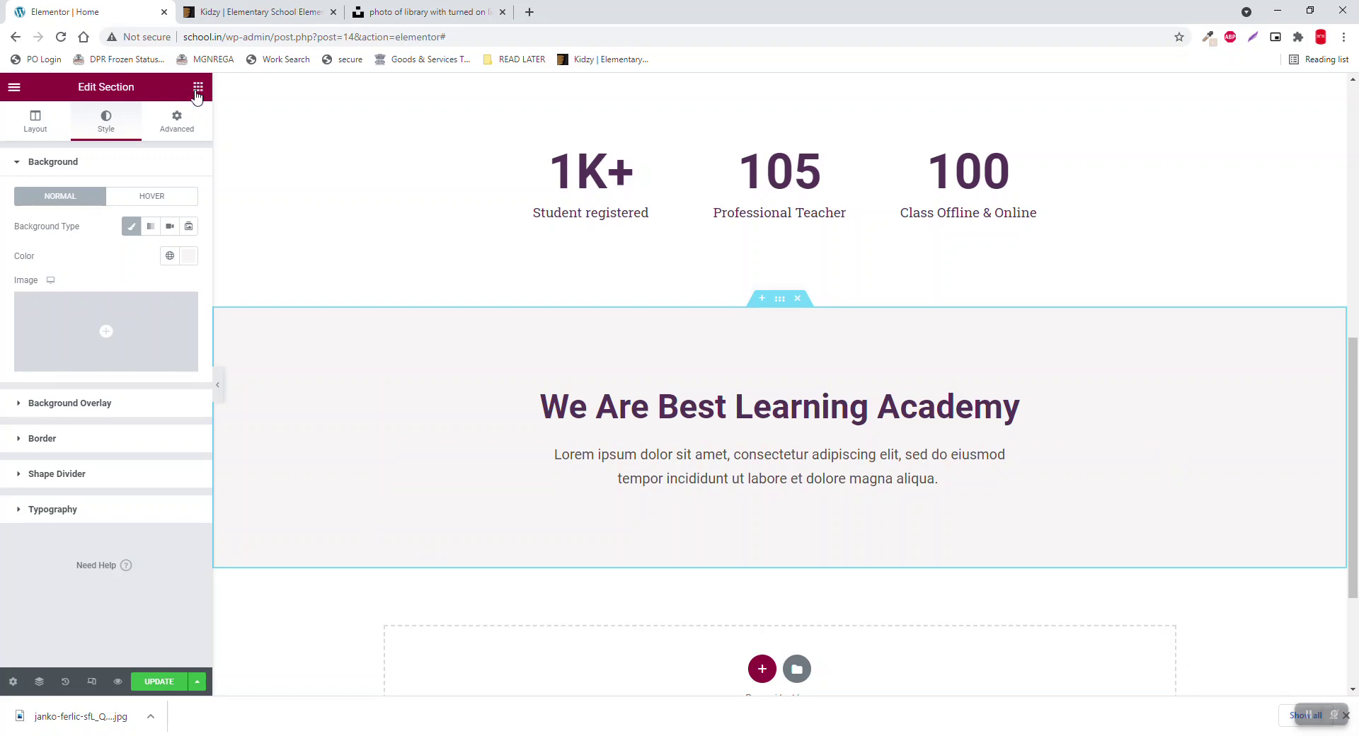
Step: Add an inner section below the paragraph and extend it to three columns
click(198, 86)
drag(54, 218, 870, 485)
right_click(390, 514)
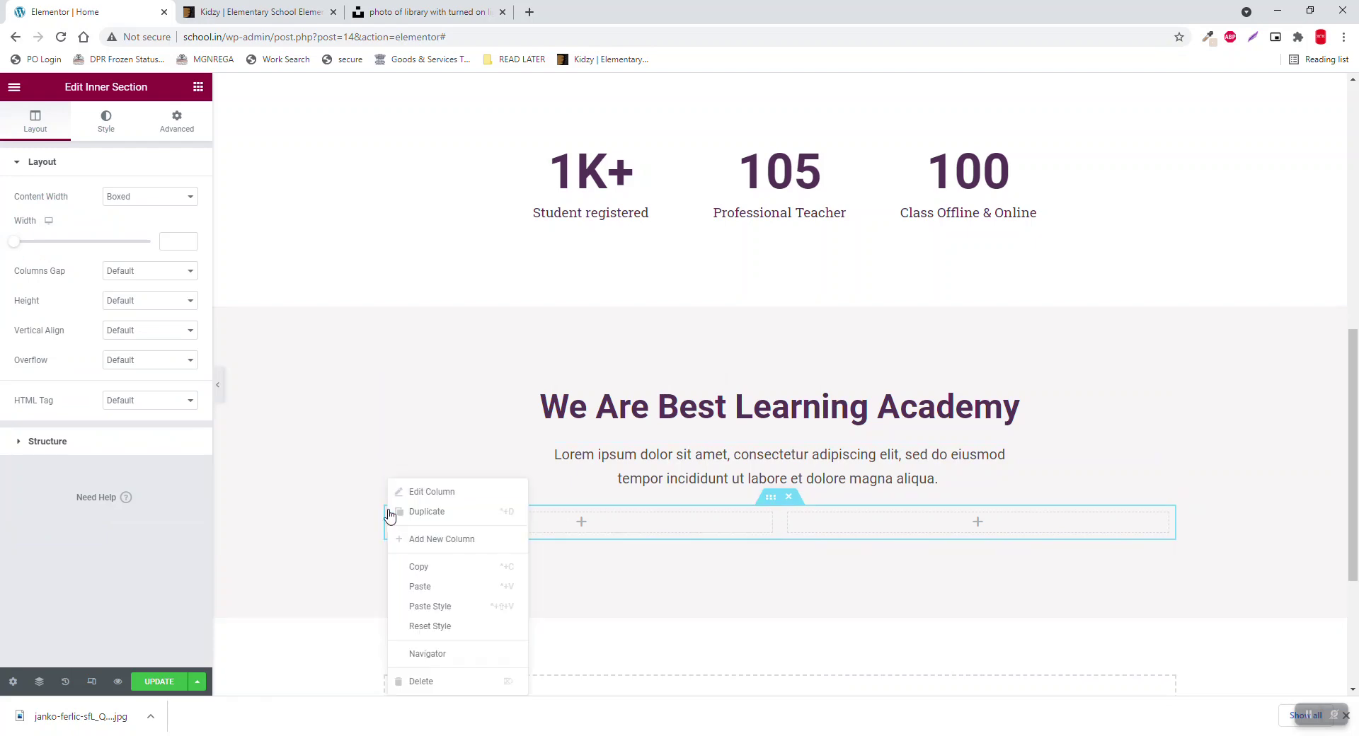
click(448, 550)
Step: Place an Image widget in the middle column of the inner section, following the Kidzy layout
click(266, 6)
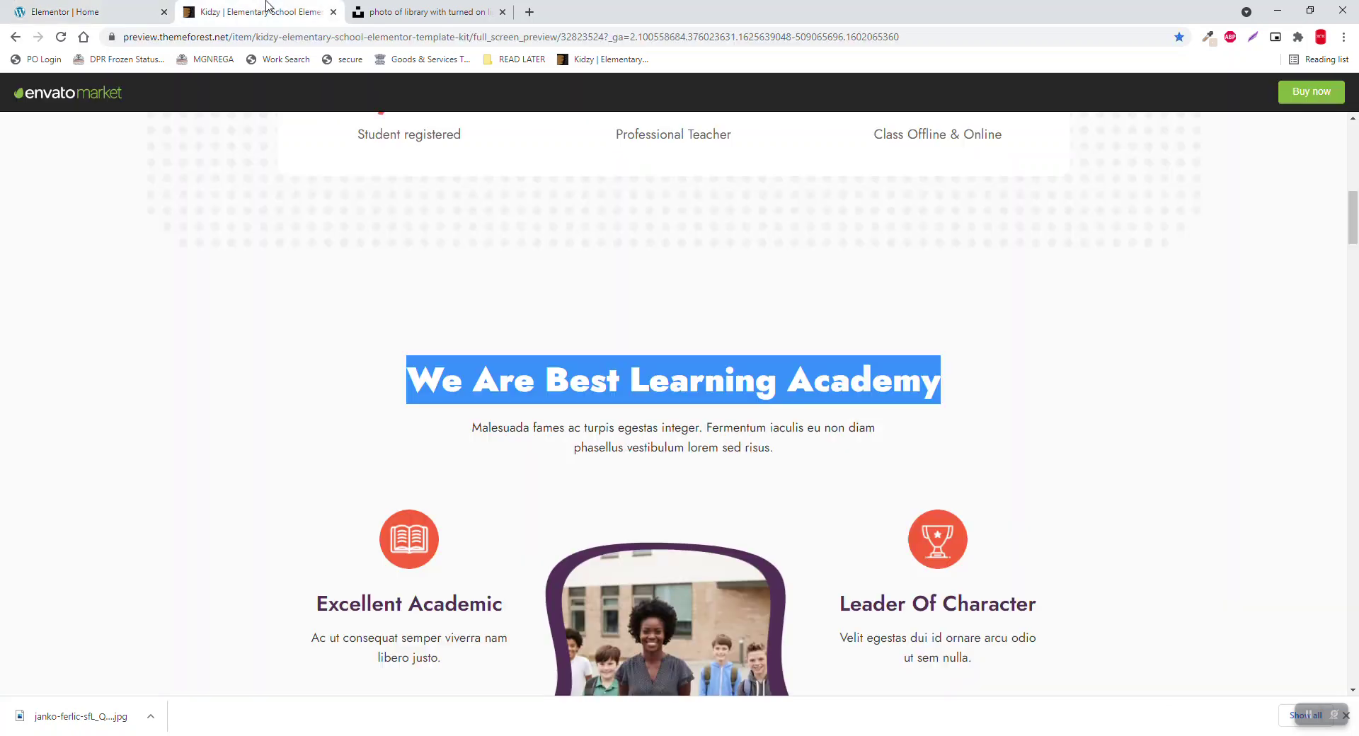
scroll(426, 320, down, 3)
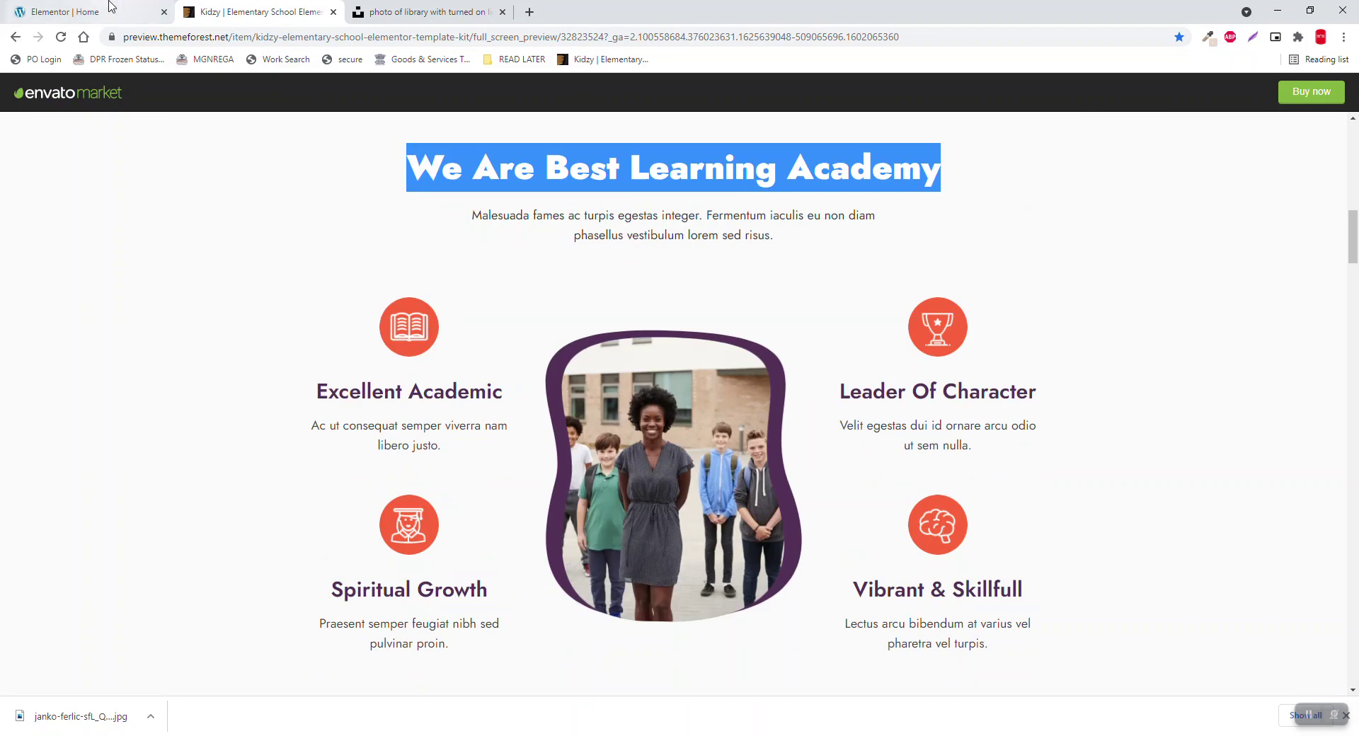
click(110, 7)
click(198, 86)
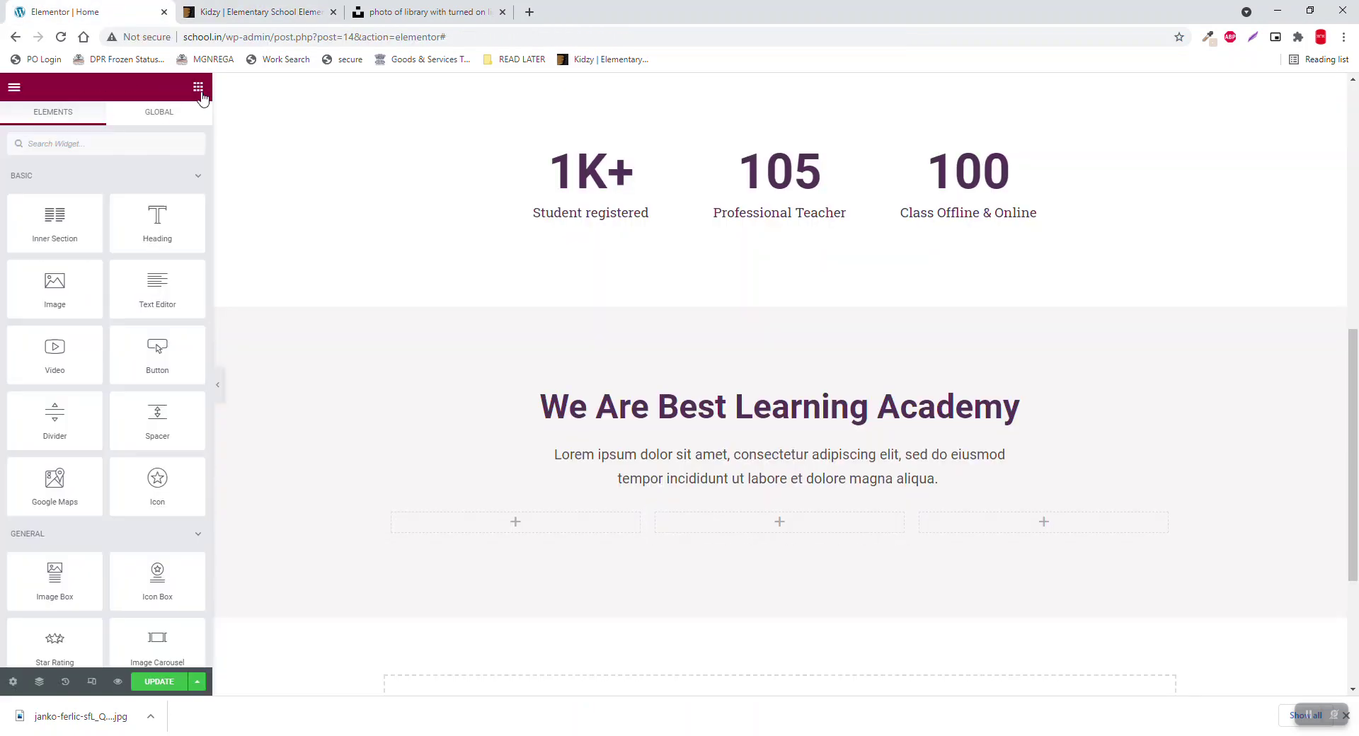
drag(55, 283, 839, 504)
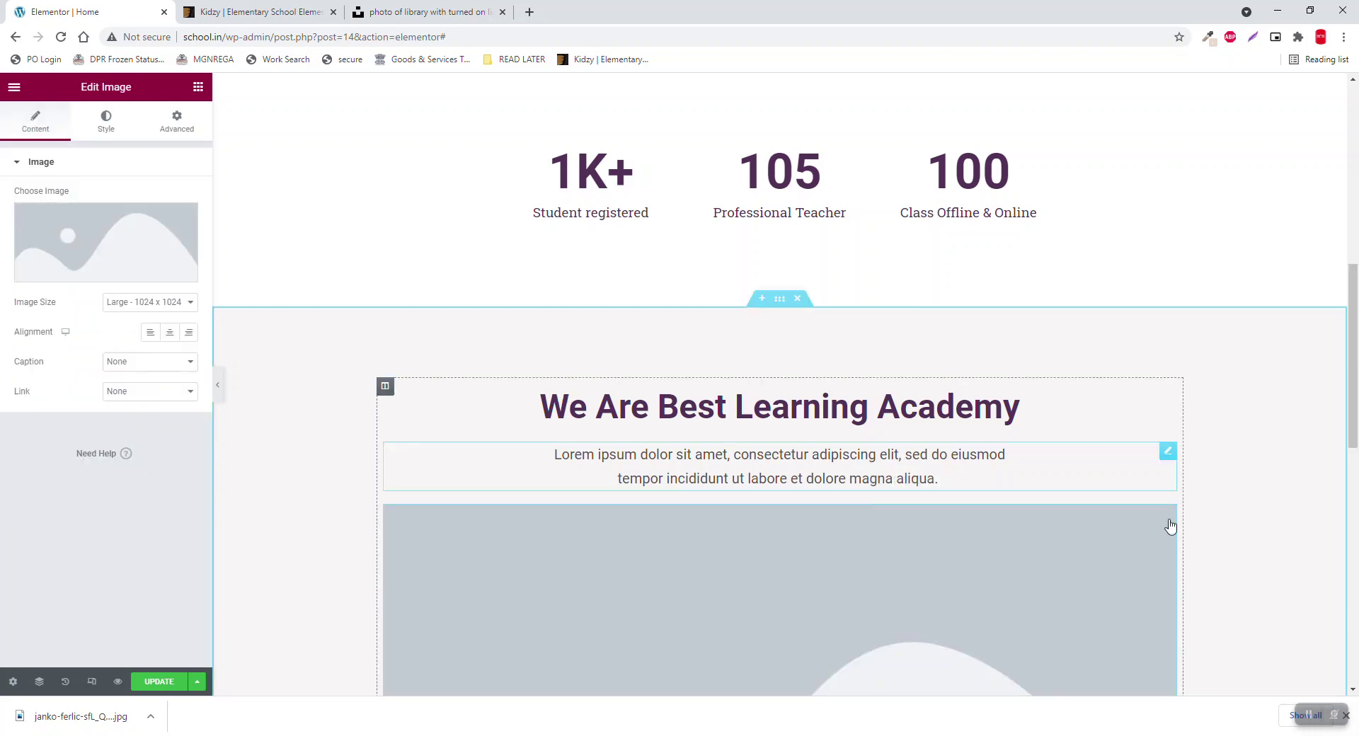
drag(1170, 525, 817, 484)
scroll(815, 485, down, 1)
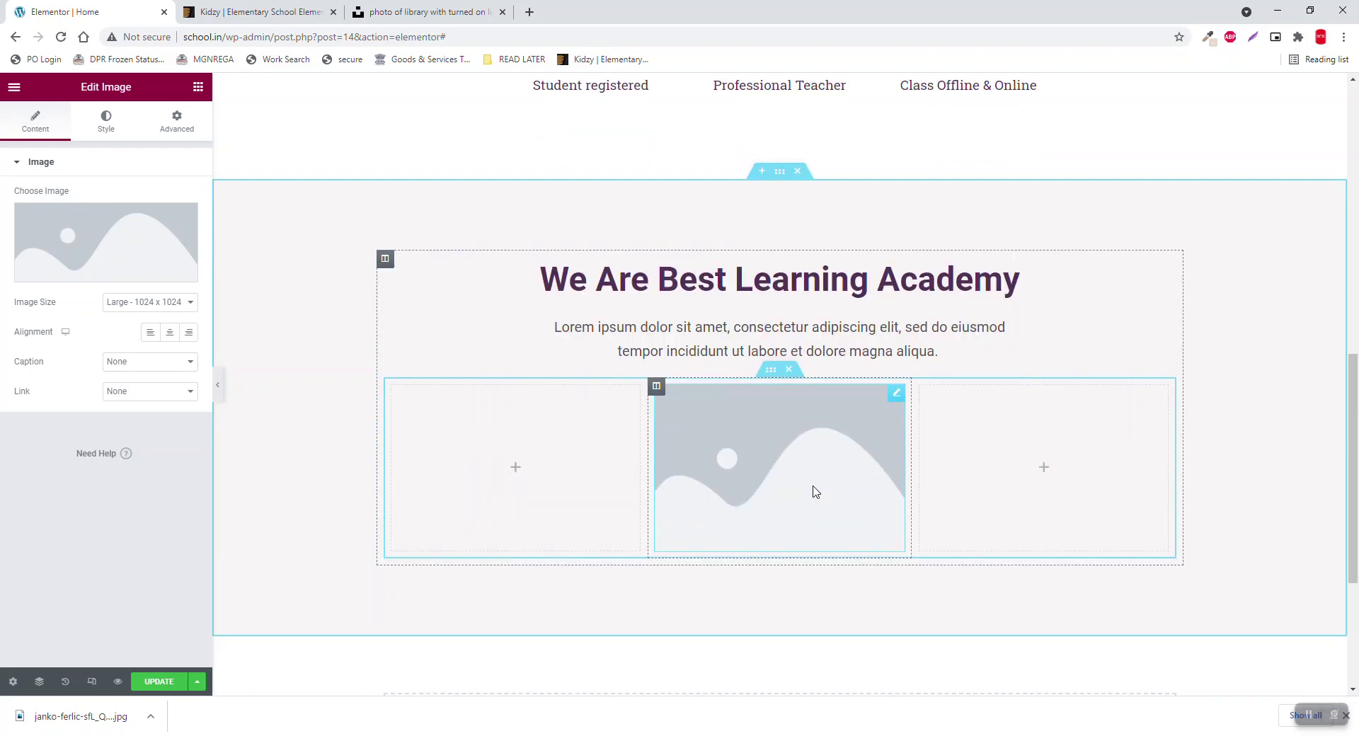
Step: Set the inner section's vertical alignment to Middle
click(776, 374)
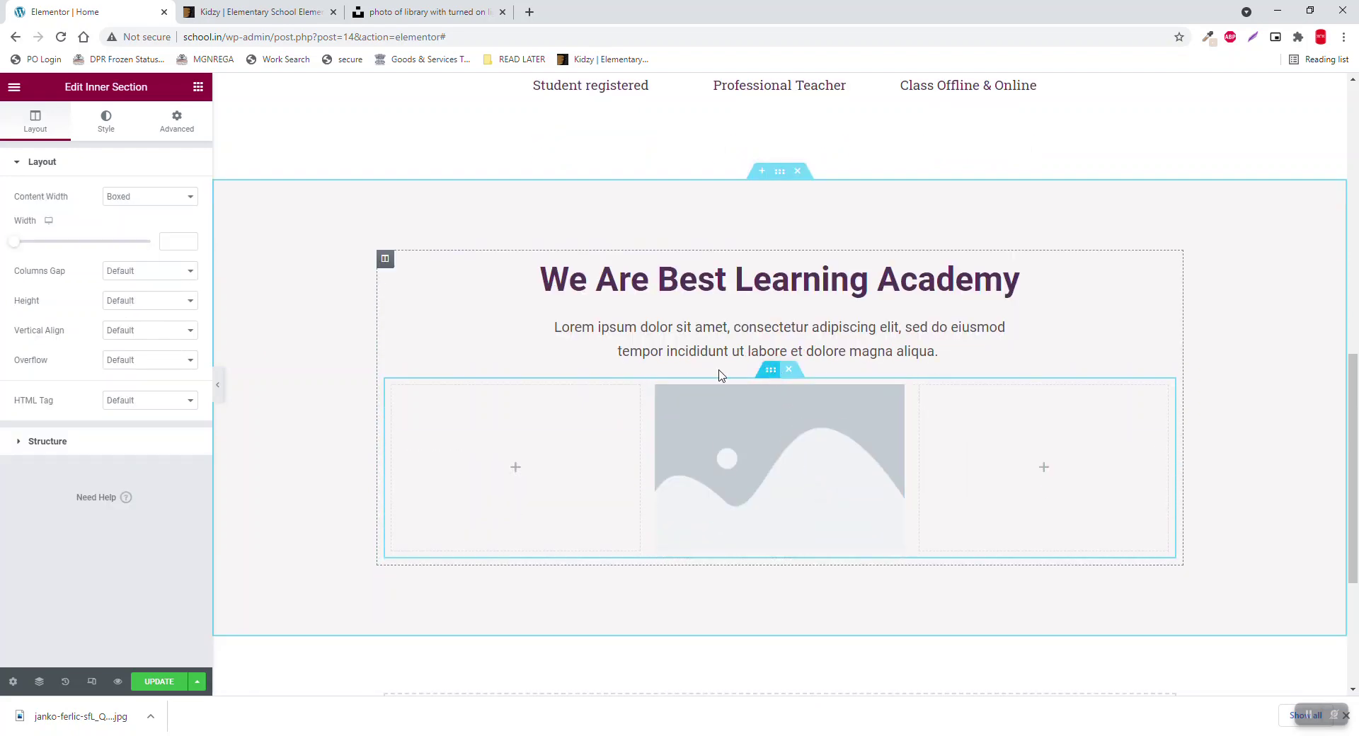
click(115, 333)
click(133, 369)
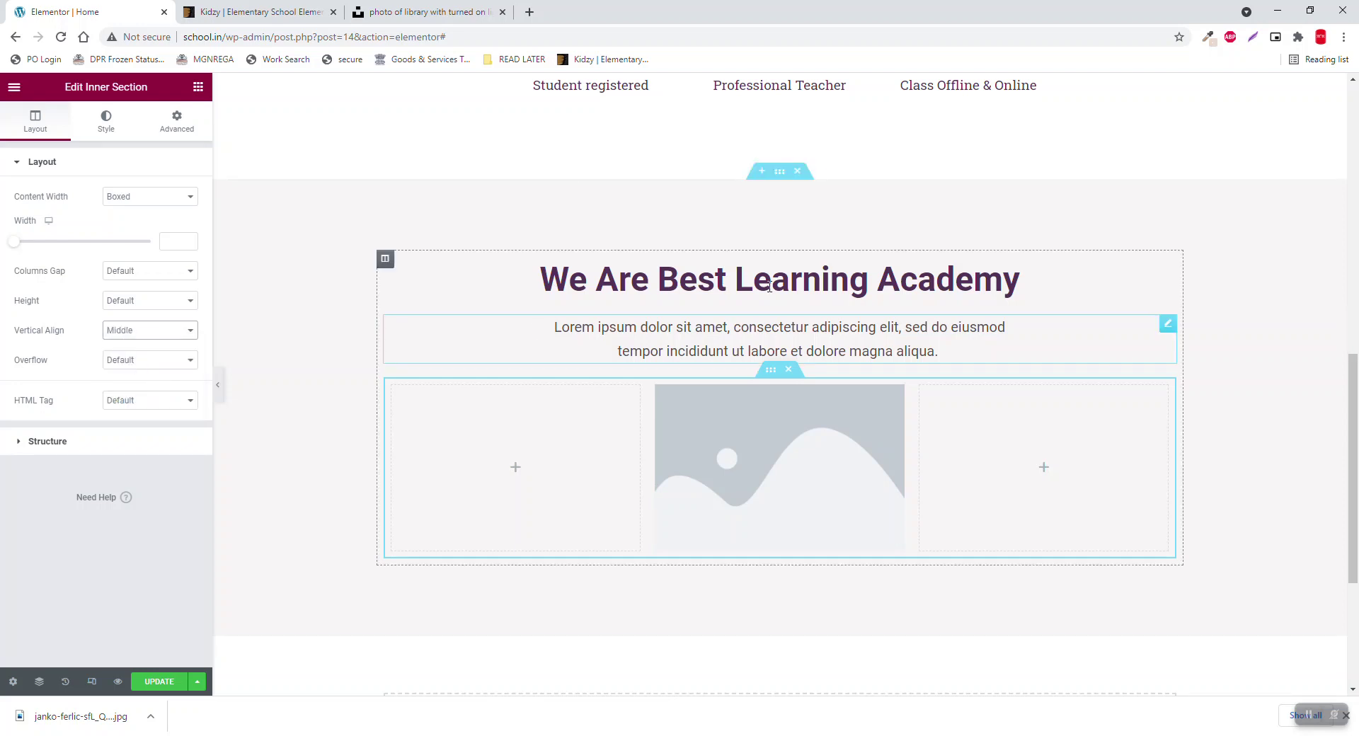
Step: Set the vertical alignment of the outer "We Are Best Learning Academy" section to Middle
click(779, 177)
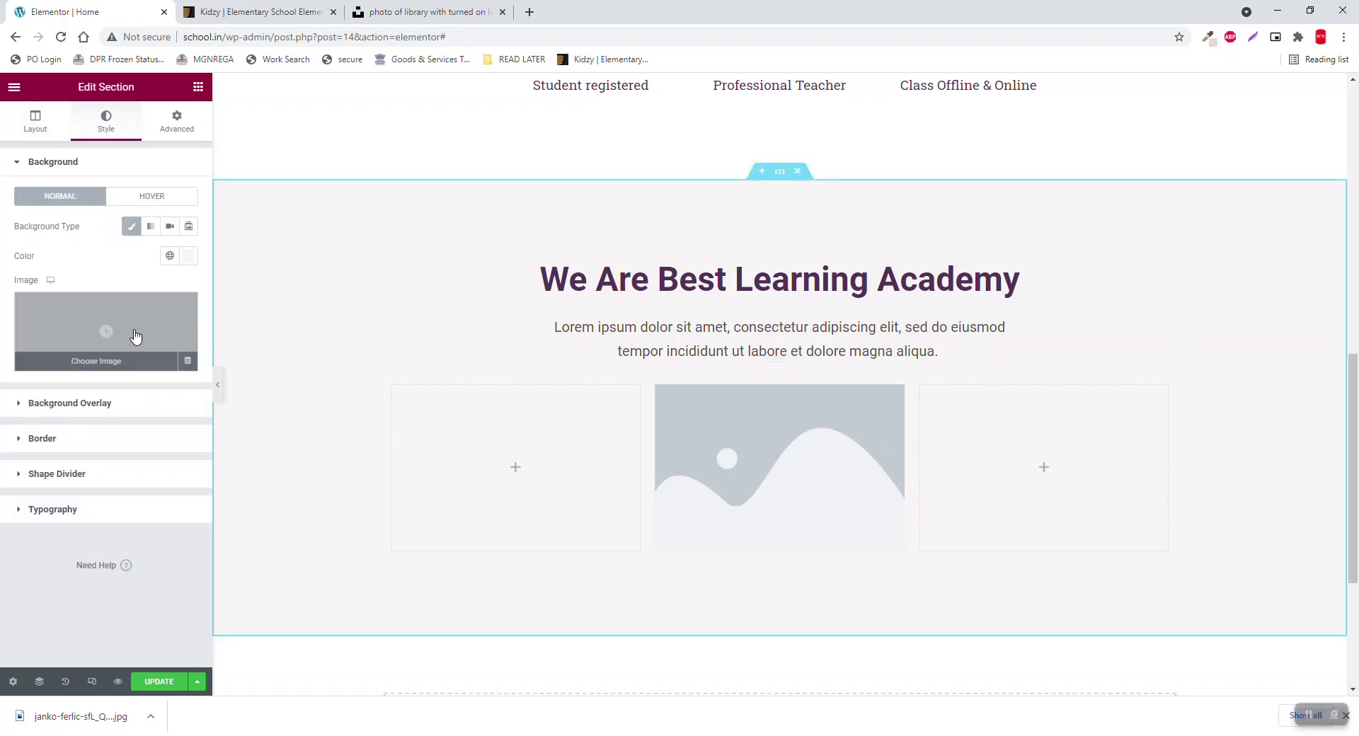
click(35, 135)
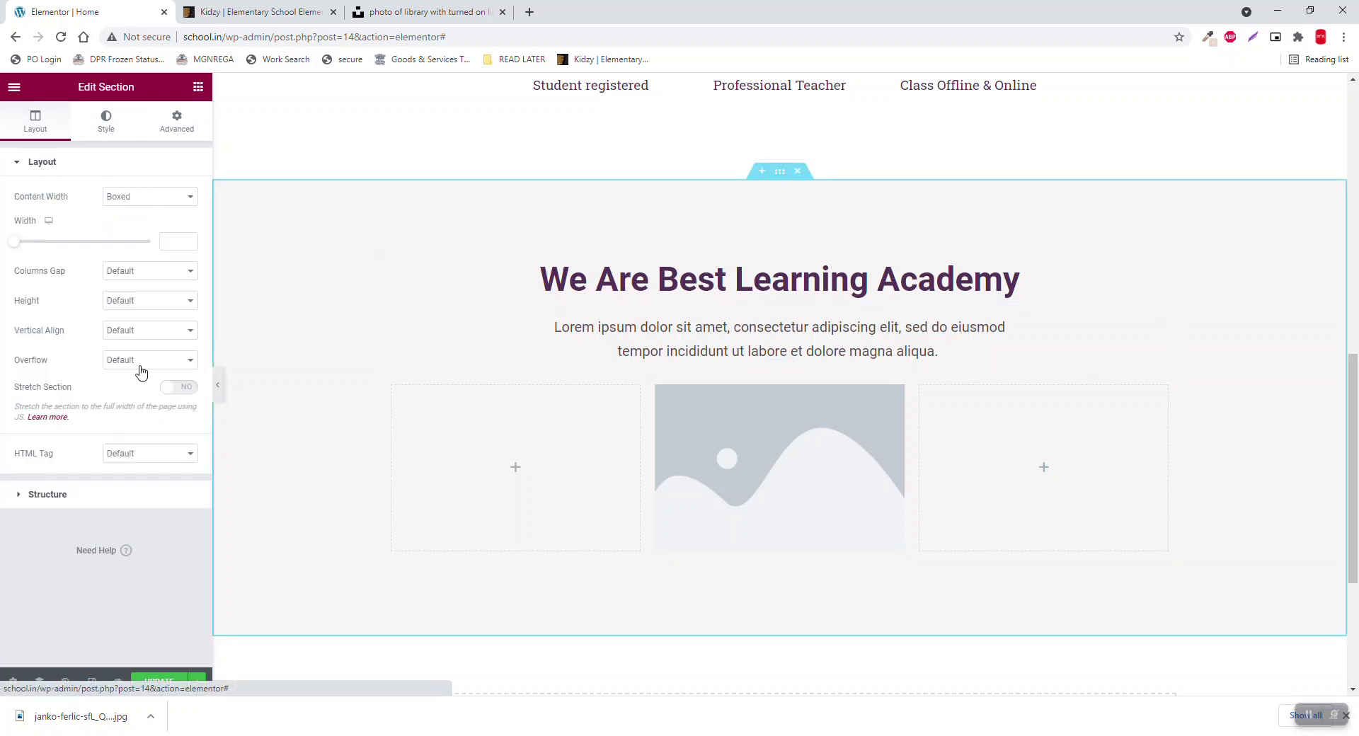
click(138, 331)
click(139, 367)
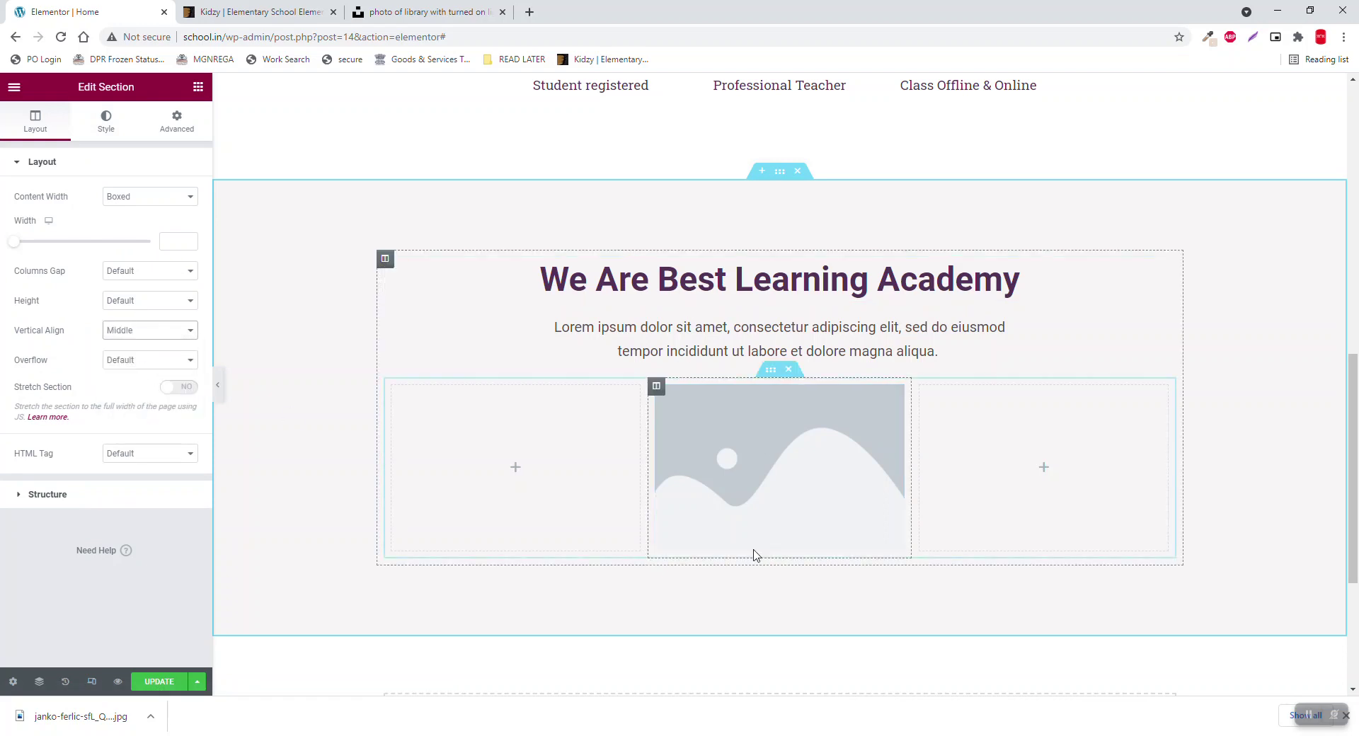
Step: Open the media library for the middle column's image, switch to Unsplash and filter the school photos to Portrait orientation
click(896, 391)
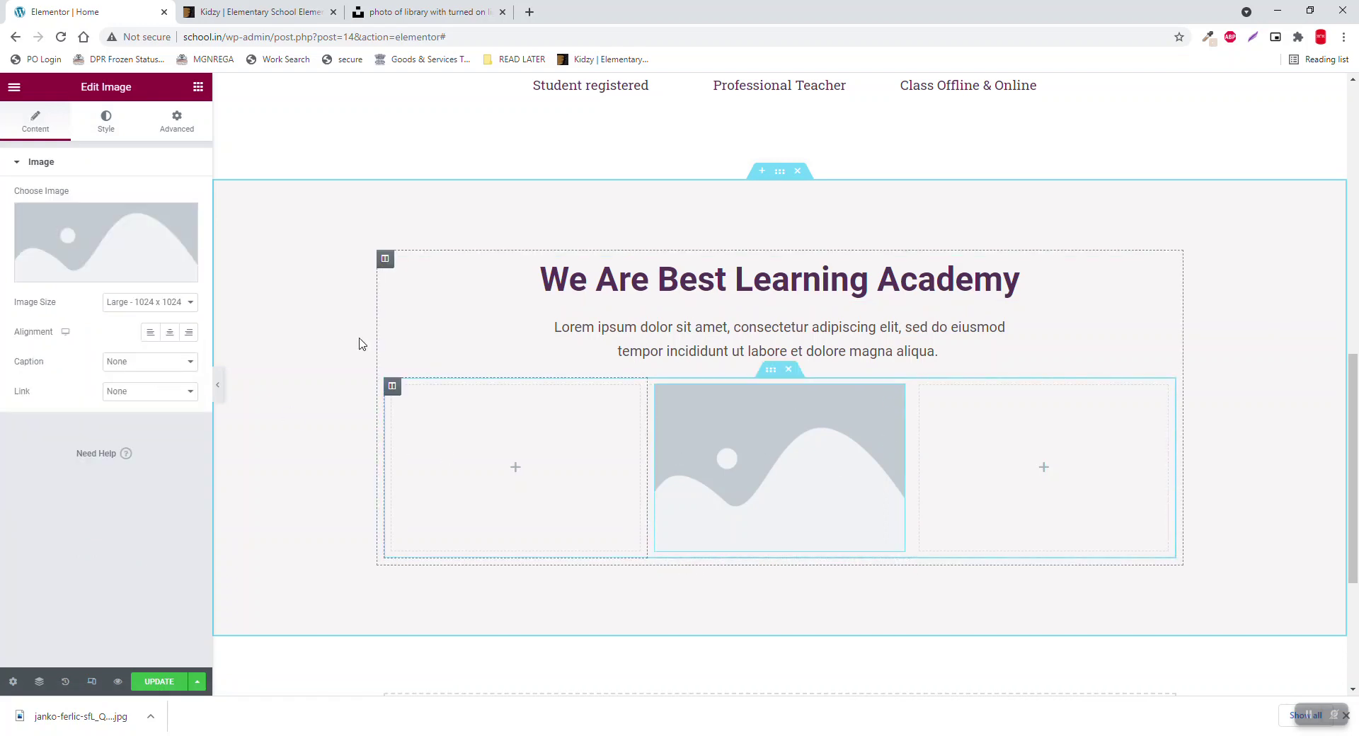
click(103, 255)
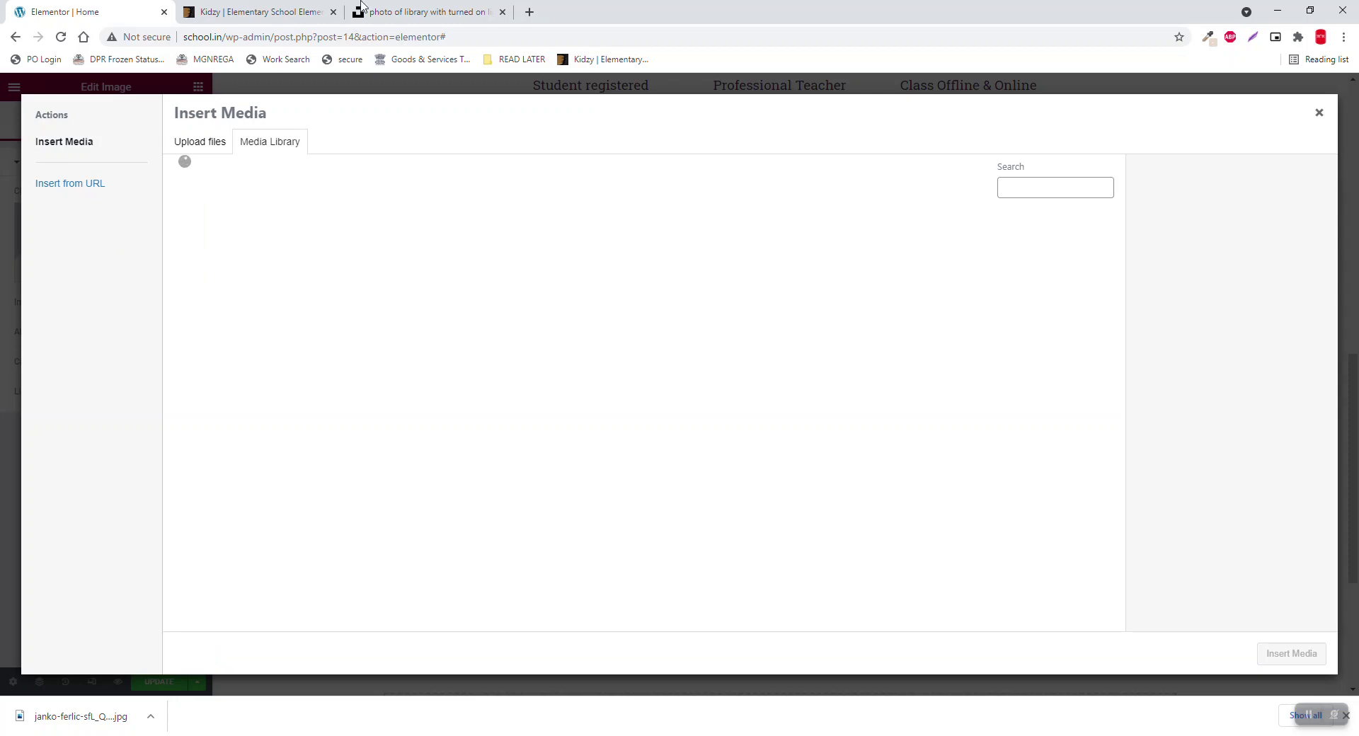
click(396, 12)
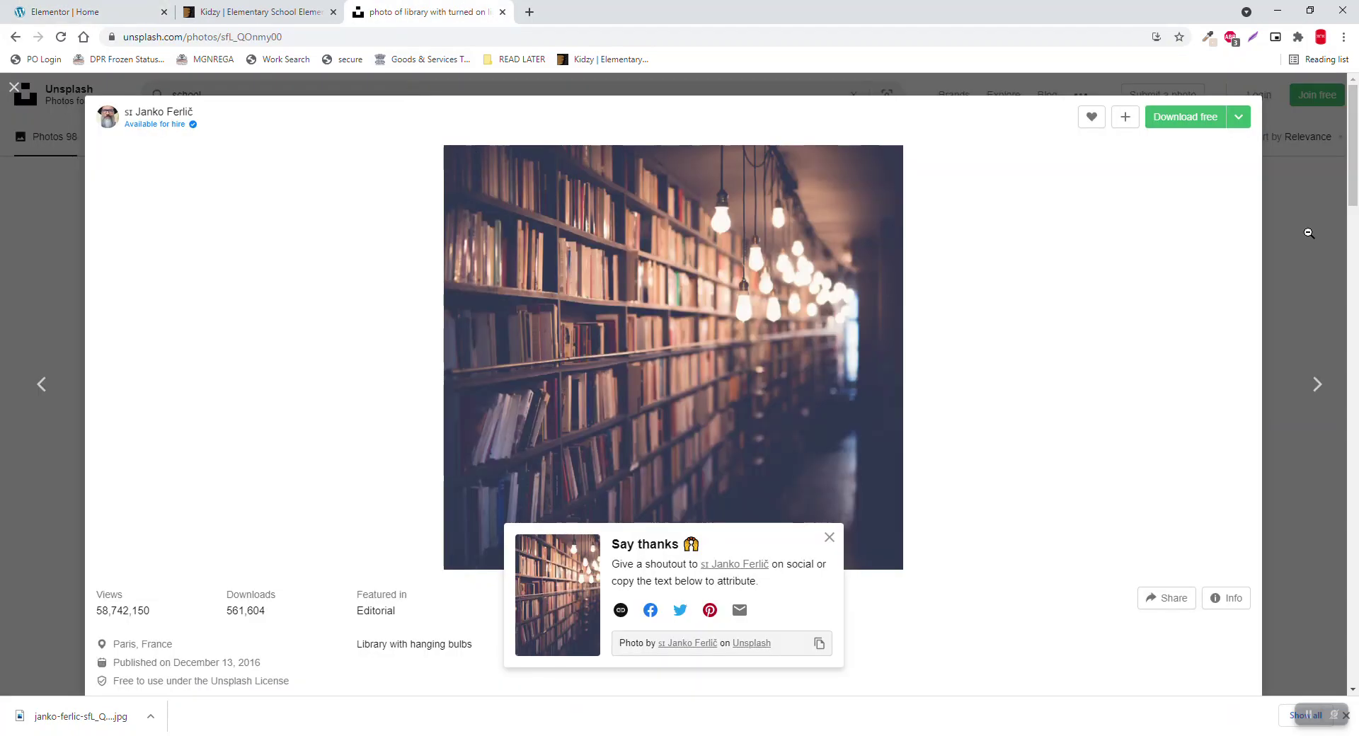
click(1309, 233)
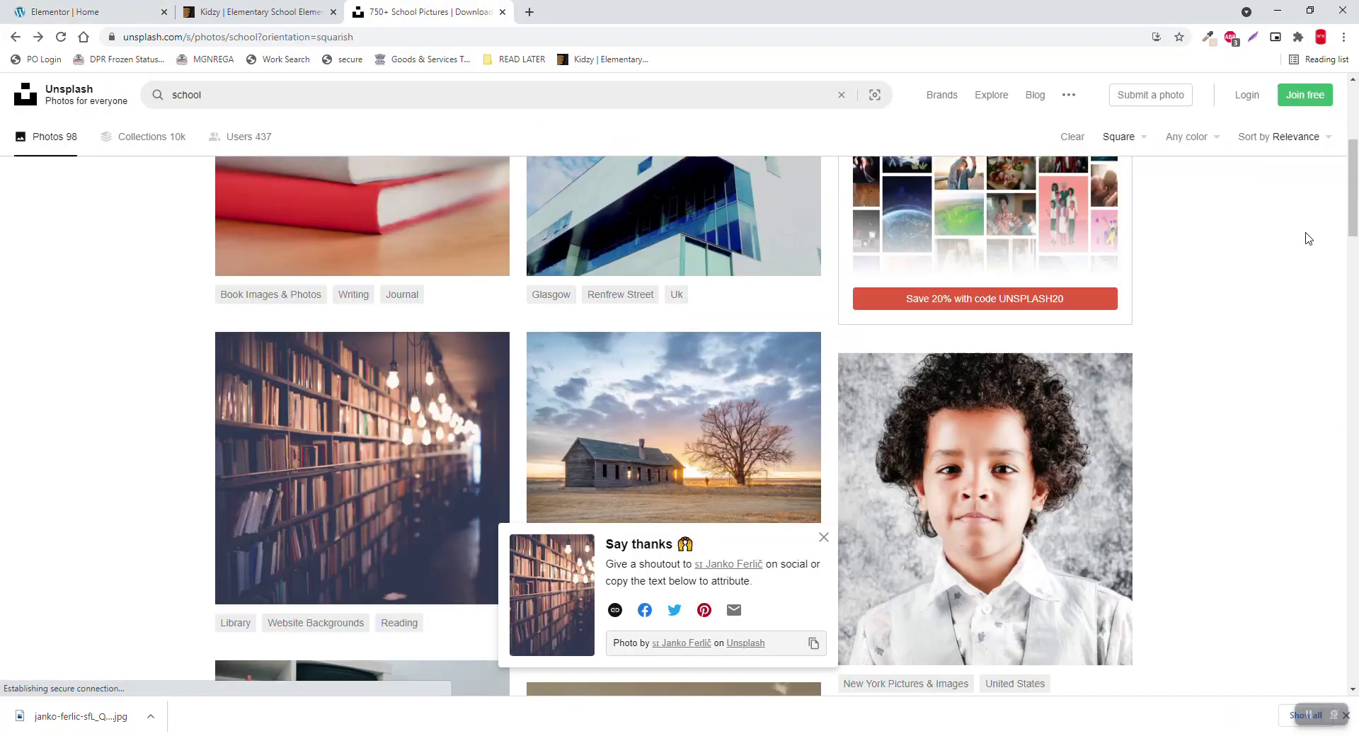
click(1133, 142)
click(1070, 212)
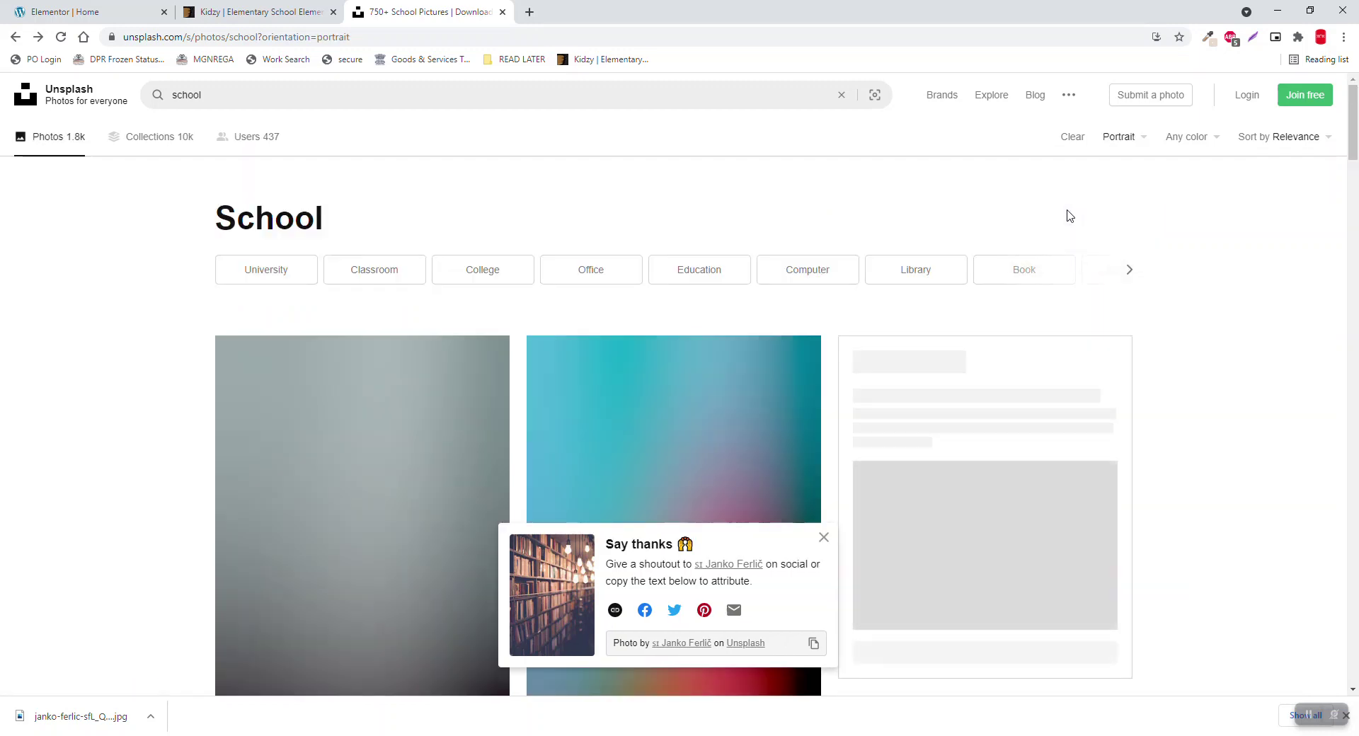
Step: Find the portrait photo of the running track under a blue sky and download its Small (640x1139) version to Downloads
scroll(473, 279, down, 2)
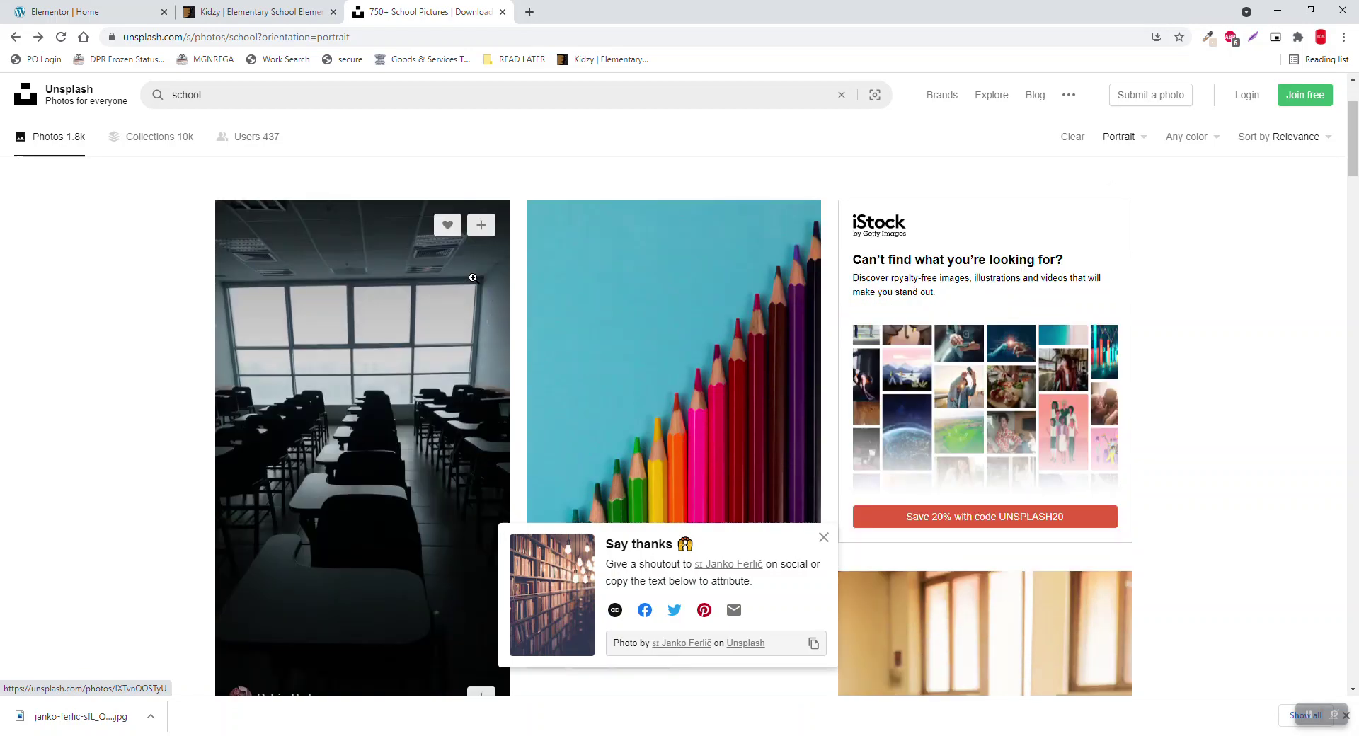
scroll(473, 278, down, 5)
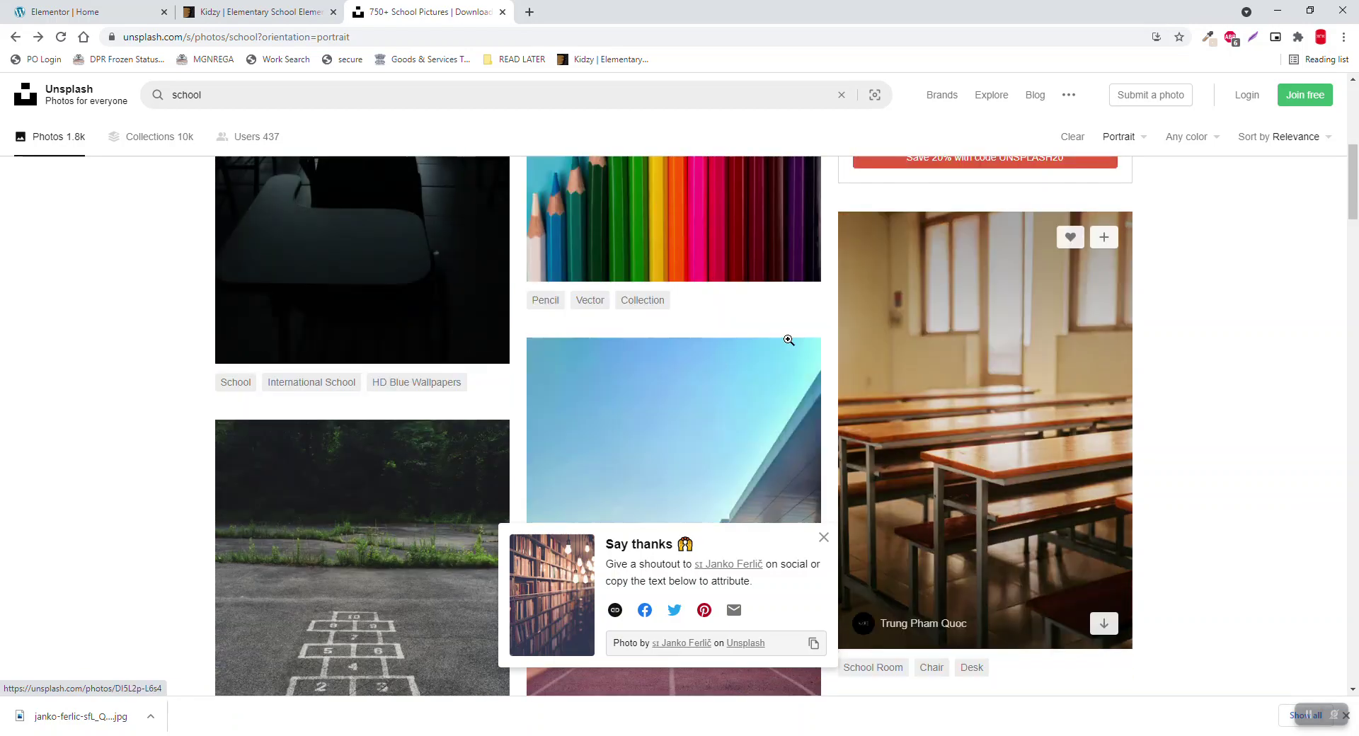
scroll(786, 339, down, 4)
scroll(786, 342, down, 5)
scroll(783, 342, up, 5)
click(722, 326)
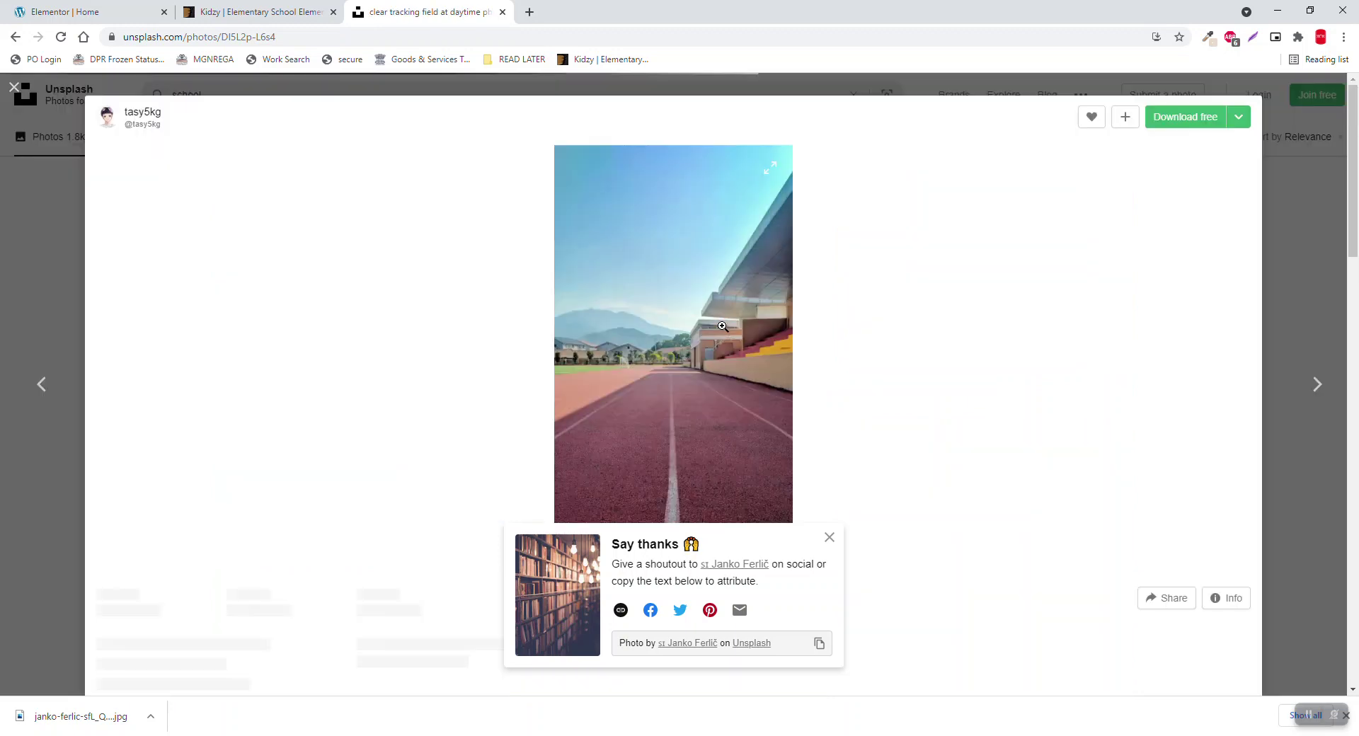
click(1248, 127)
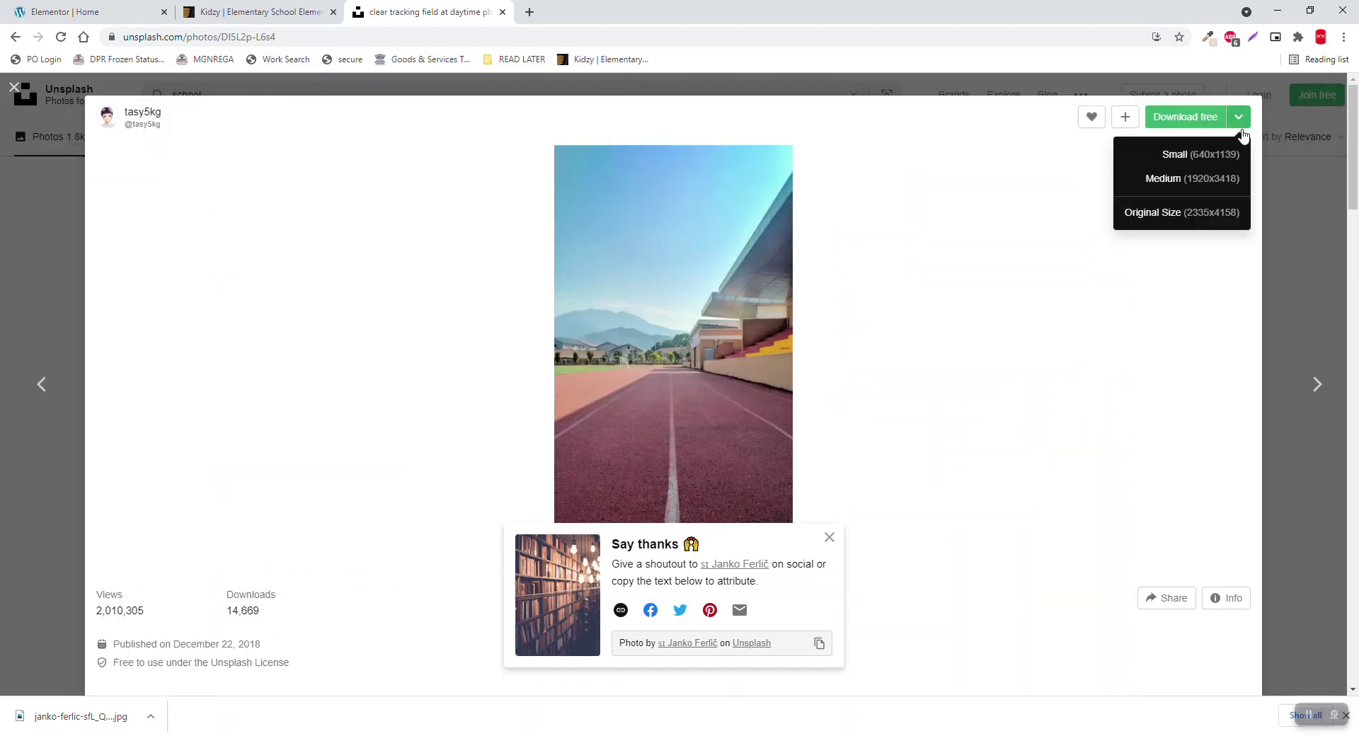
click(1223, 164)
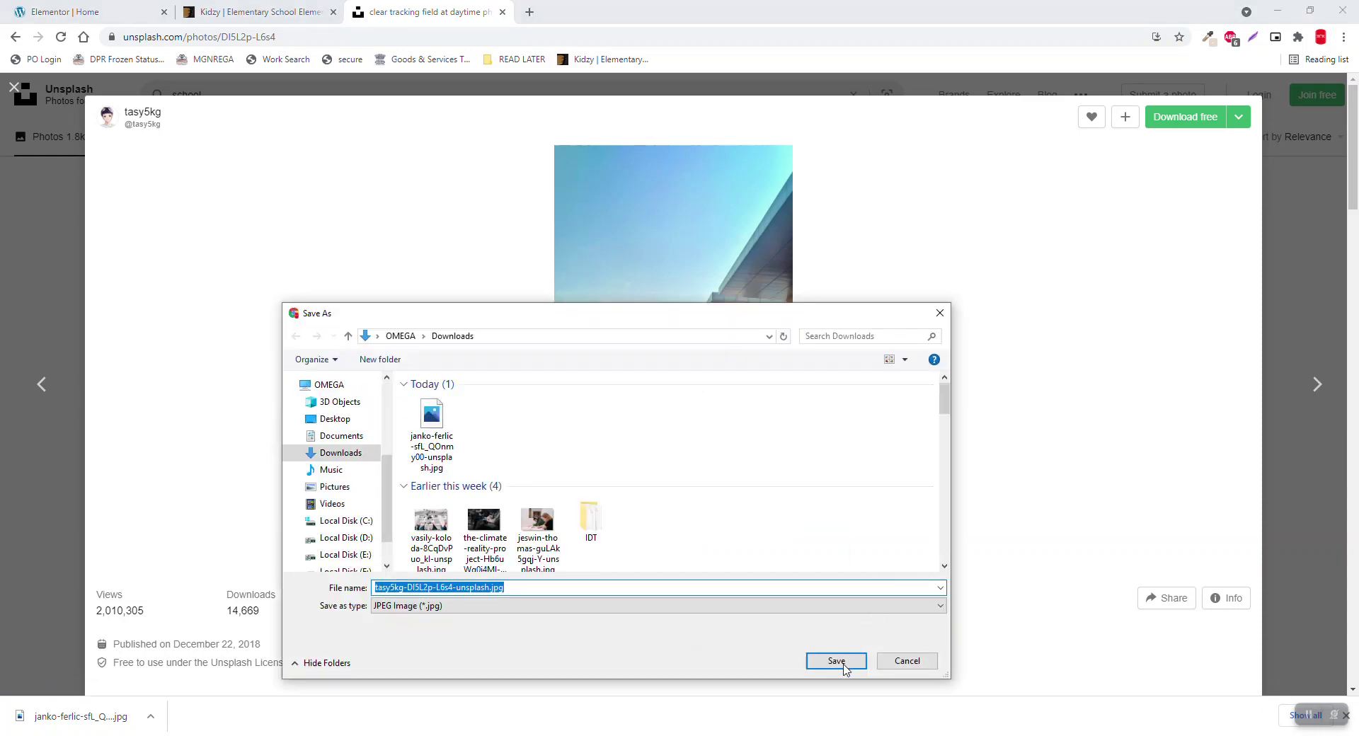
click(836, 661)
Step: Return to Elementor, upload the downloaded running track photo and insert it into the middle column's Image widget
click(126, 7)
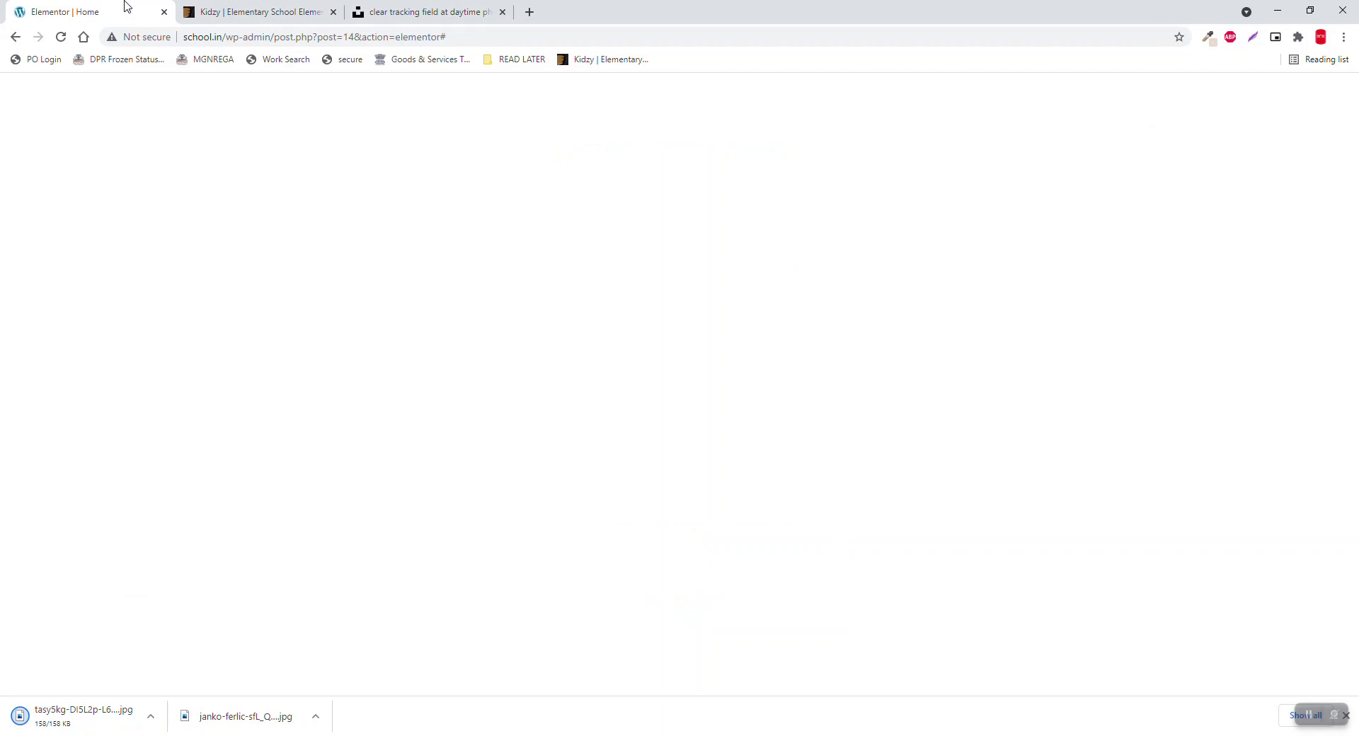
drag(73, 708, 261, 470)
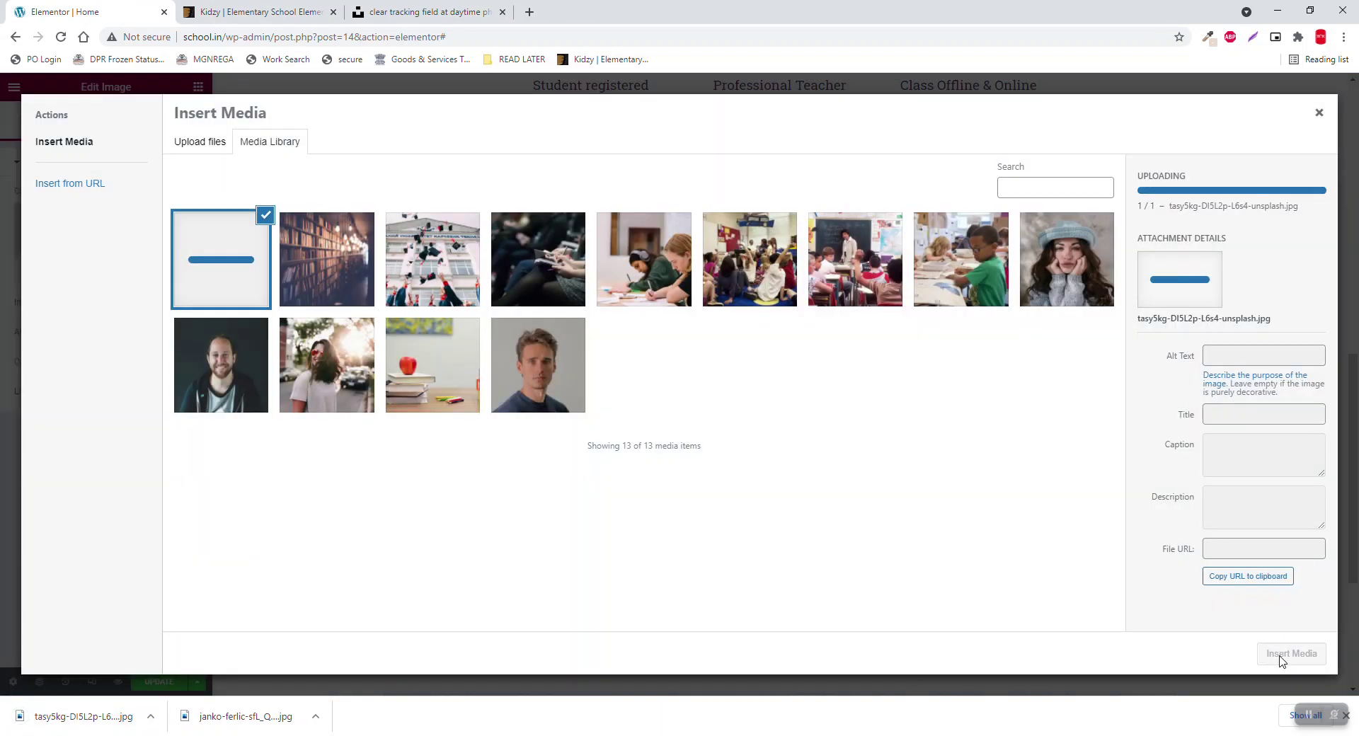
click(1283, 657)
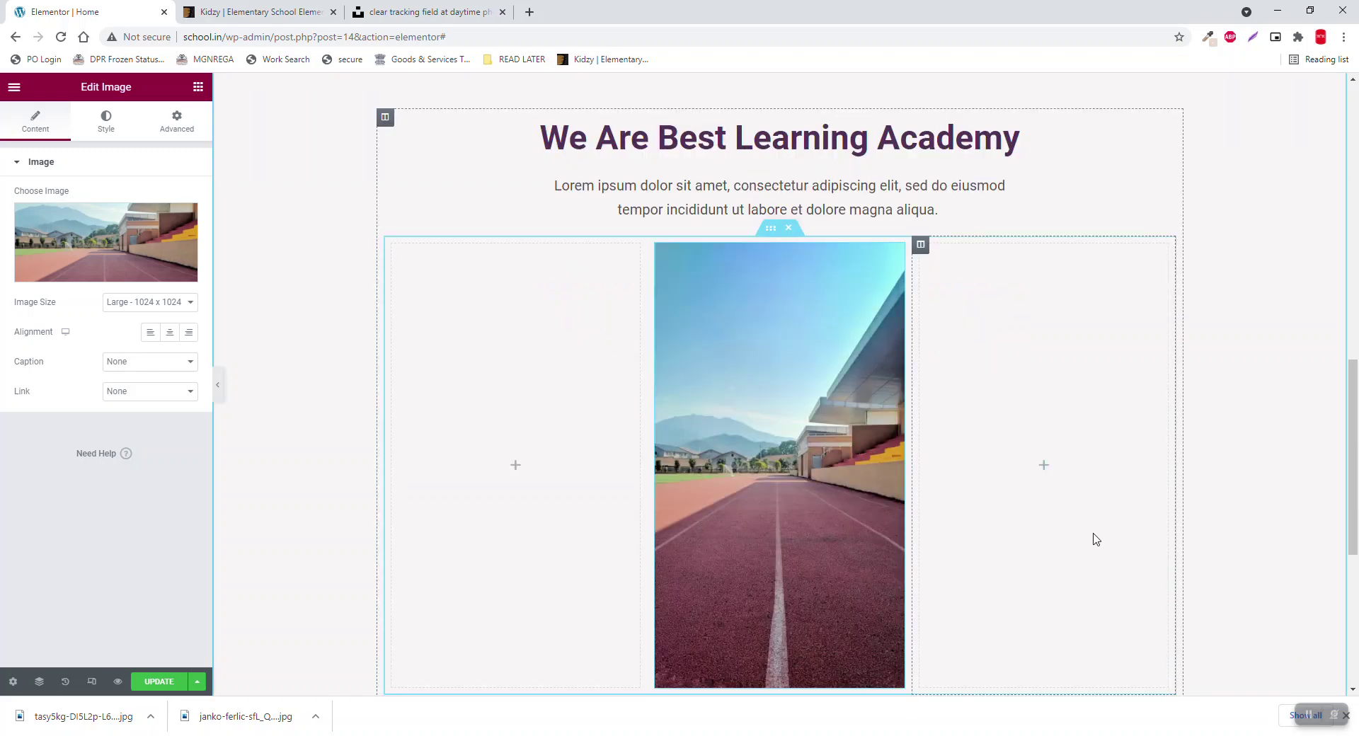
Step: Turn on the mask for the running track image and set its shape to Sketch
scroll(1096, 540, down, 1)
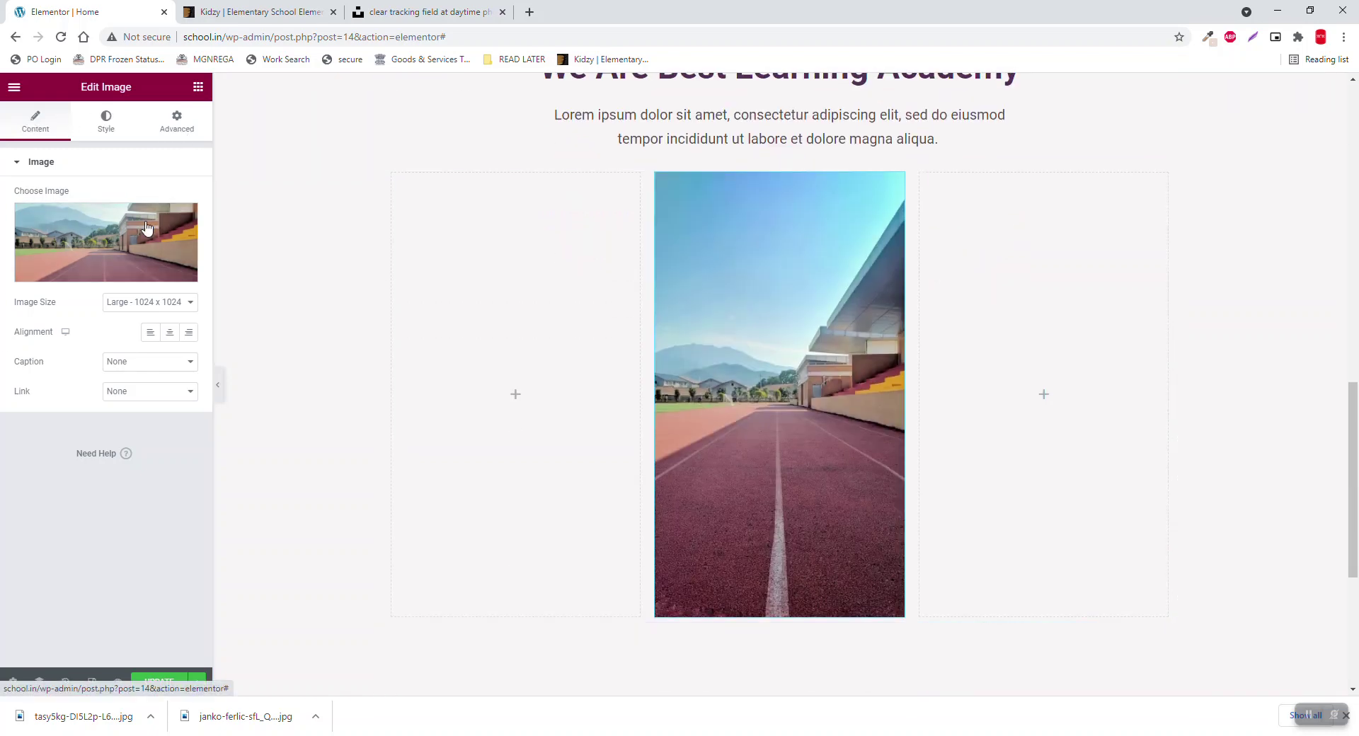
click(177, 121)
scroll(72, 623, down, 2)
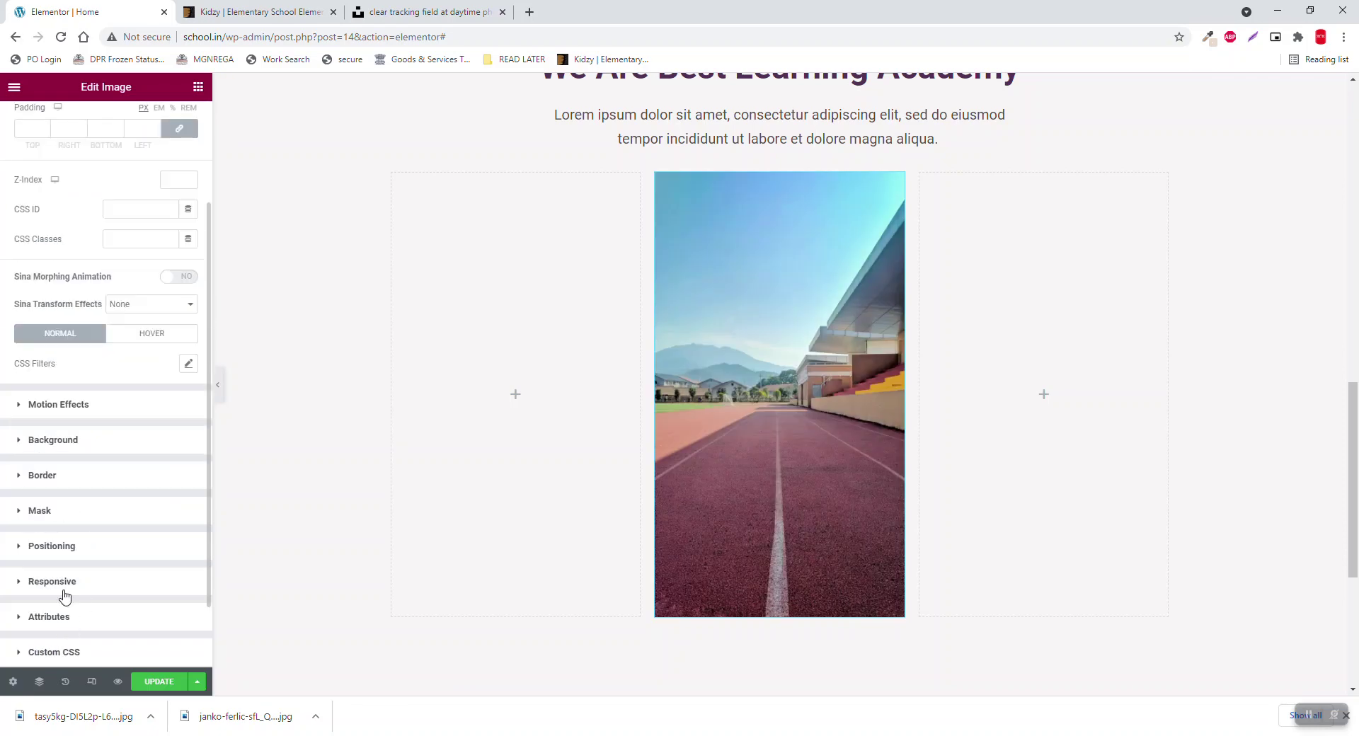
click(65, 514)
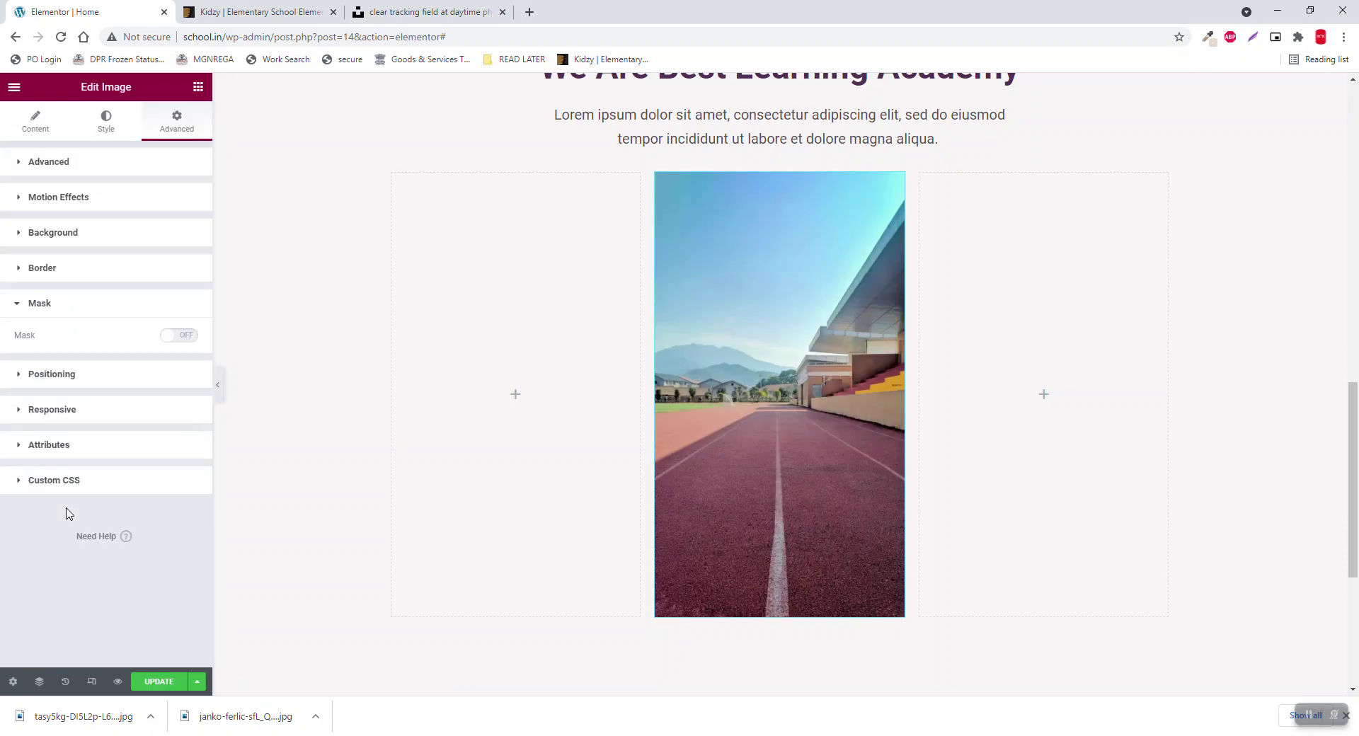
click(177, 341)
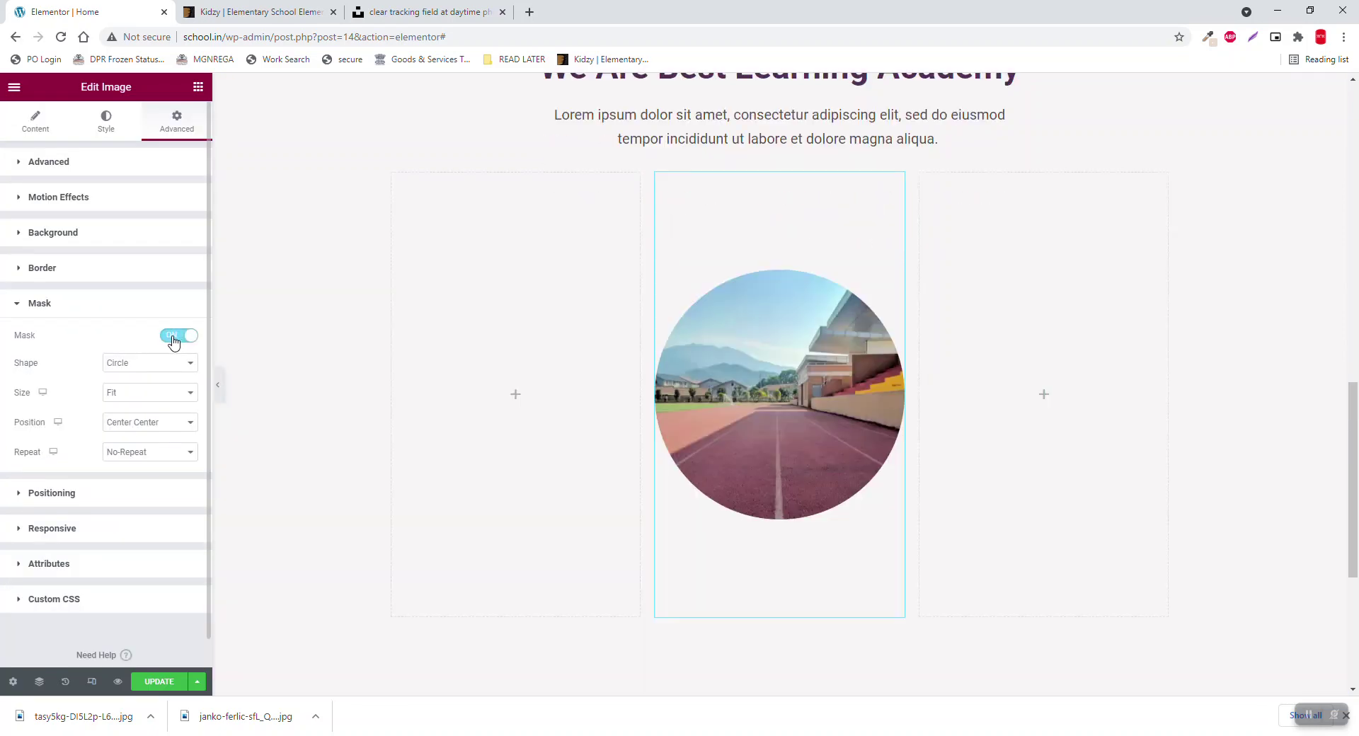
click(144, 374)
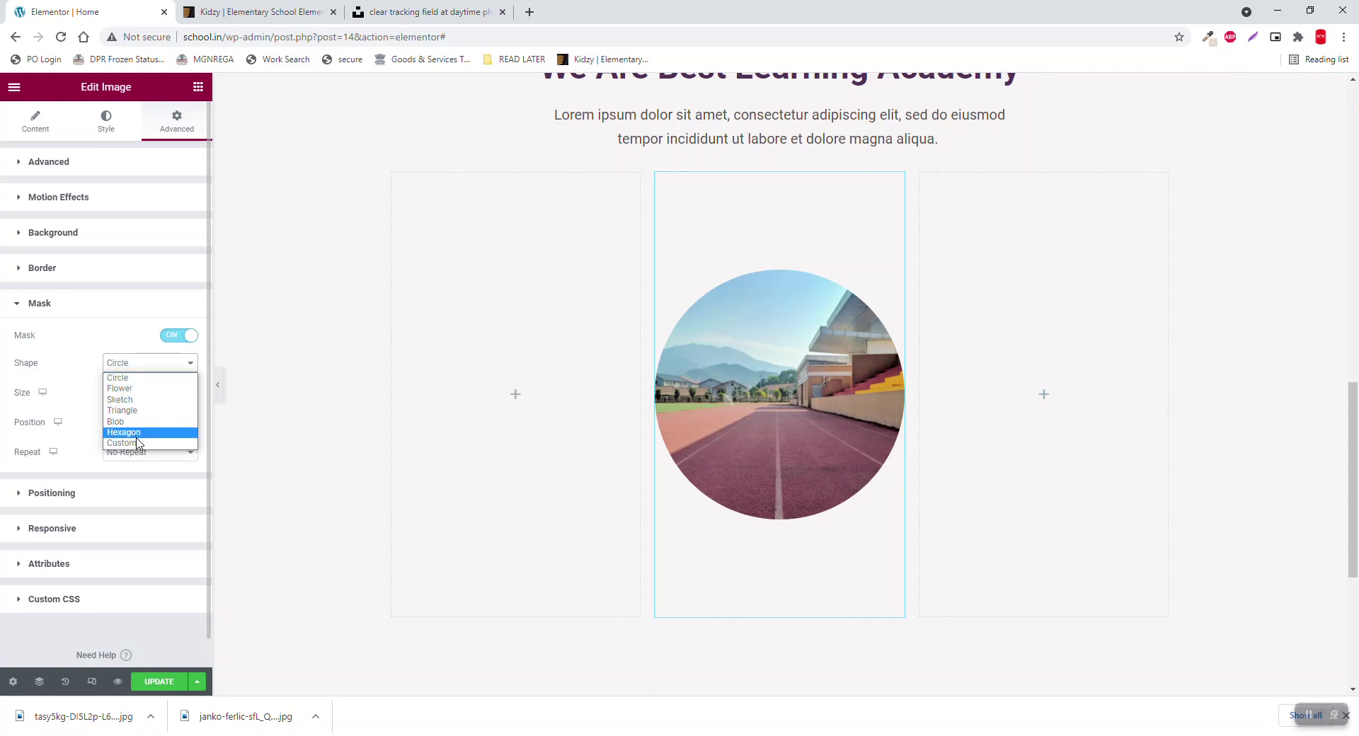
click(139, 400)
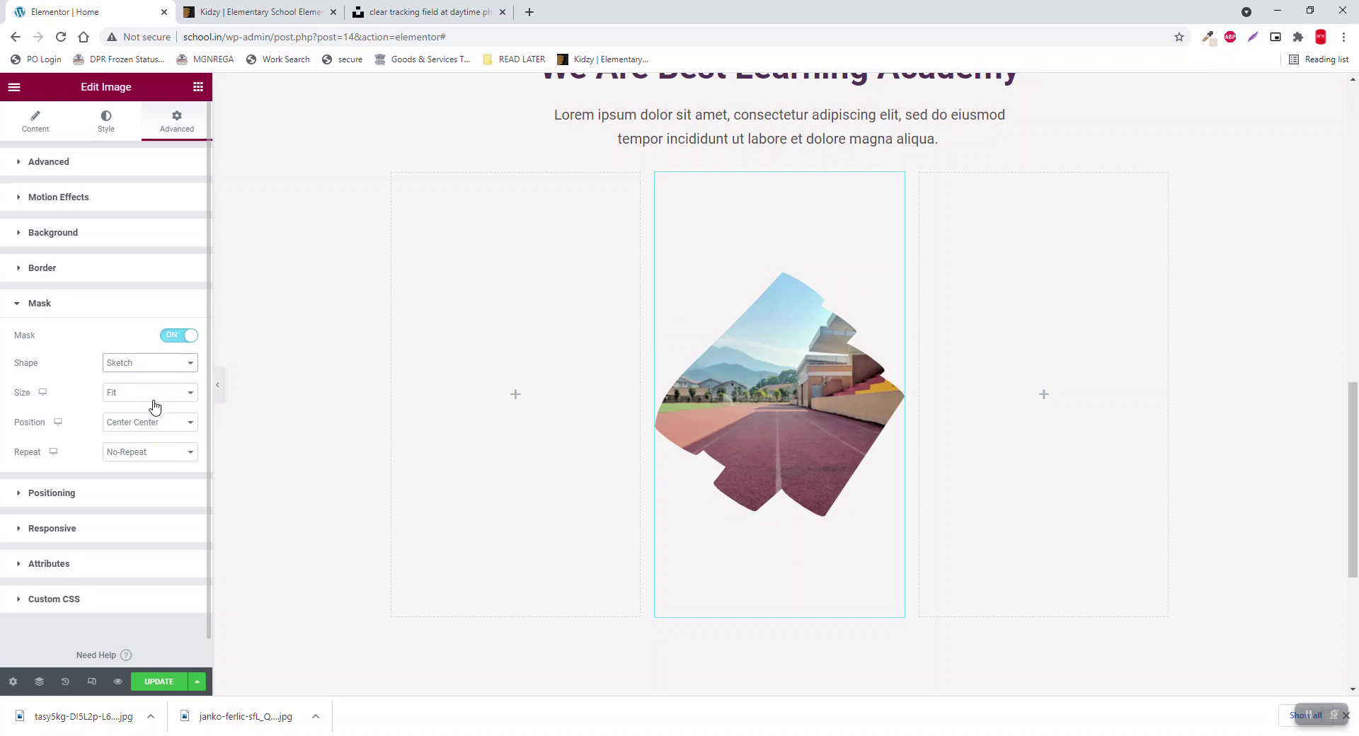
Step: Set the image mask's size to Custom with a scale of 197% and preview the section without the editing panel
click(153, 397)
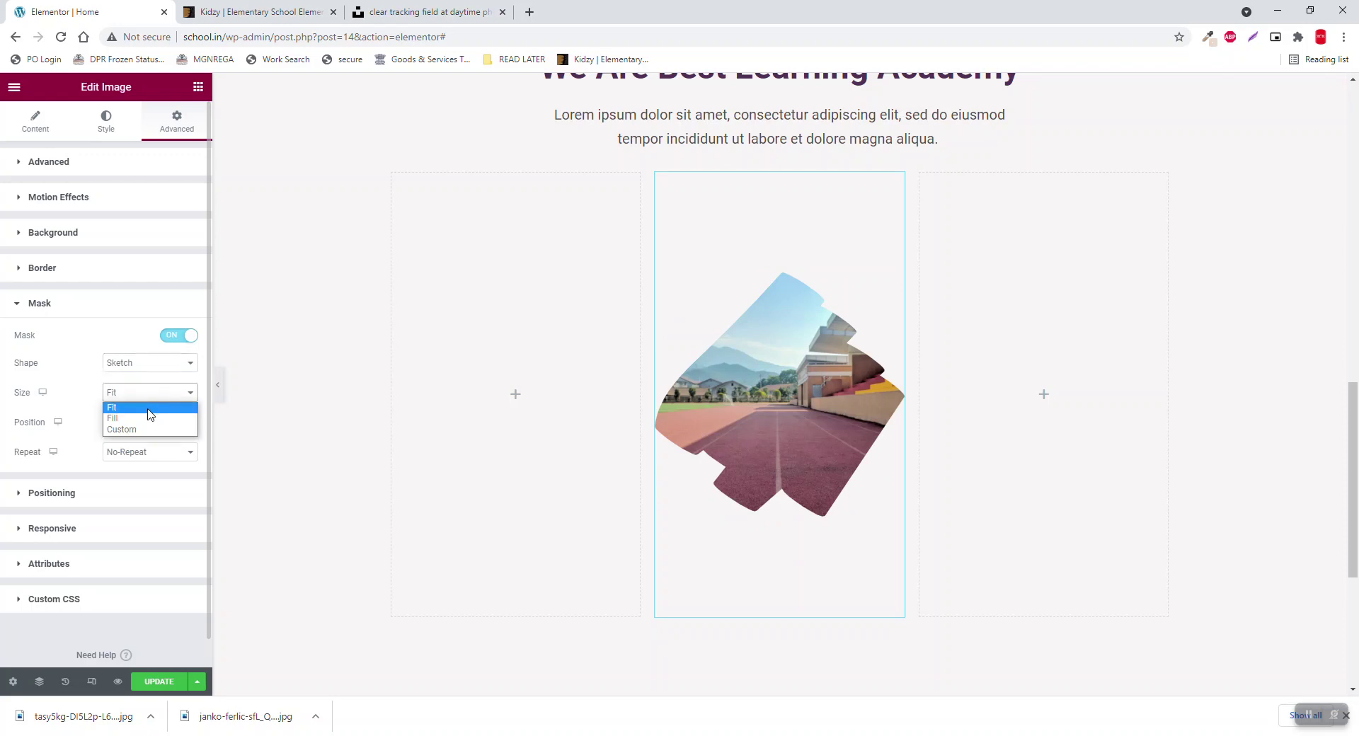
click(147, 427)
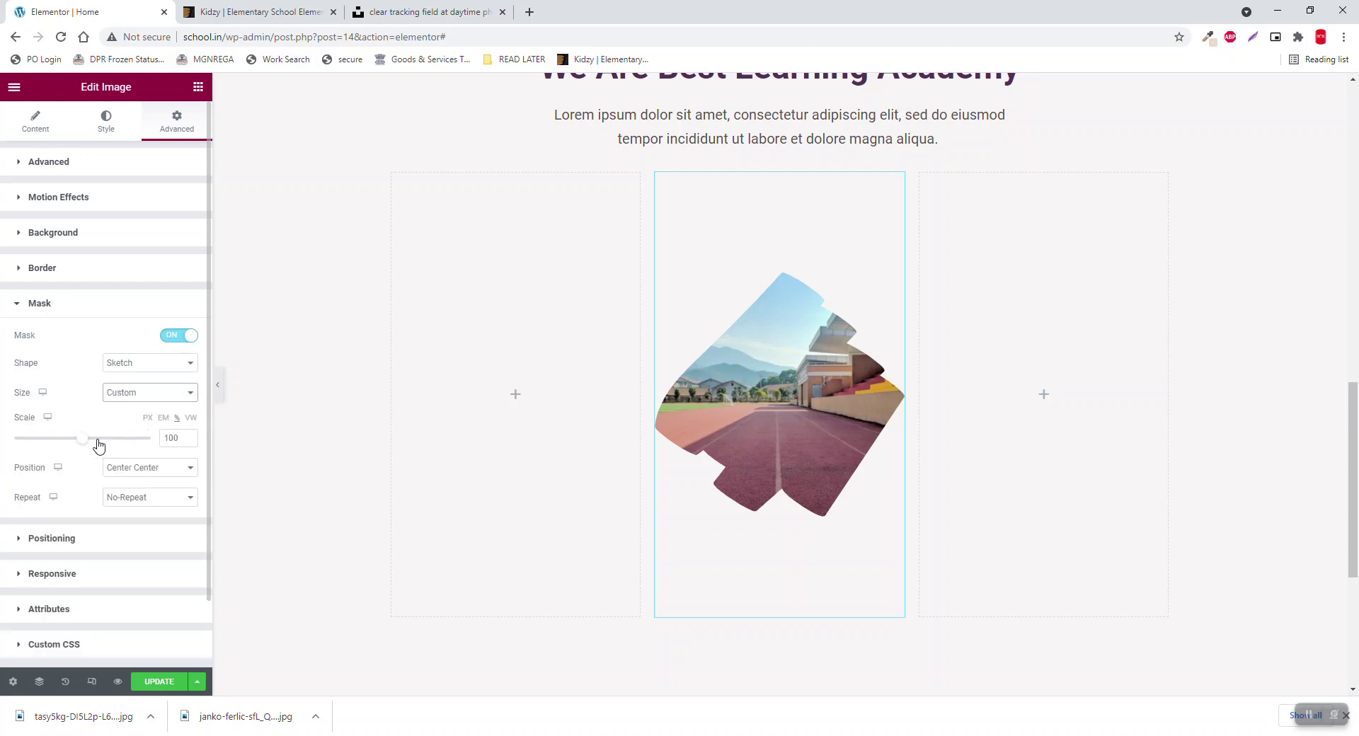
drag(82, 440, 151, 443)
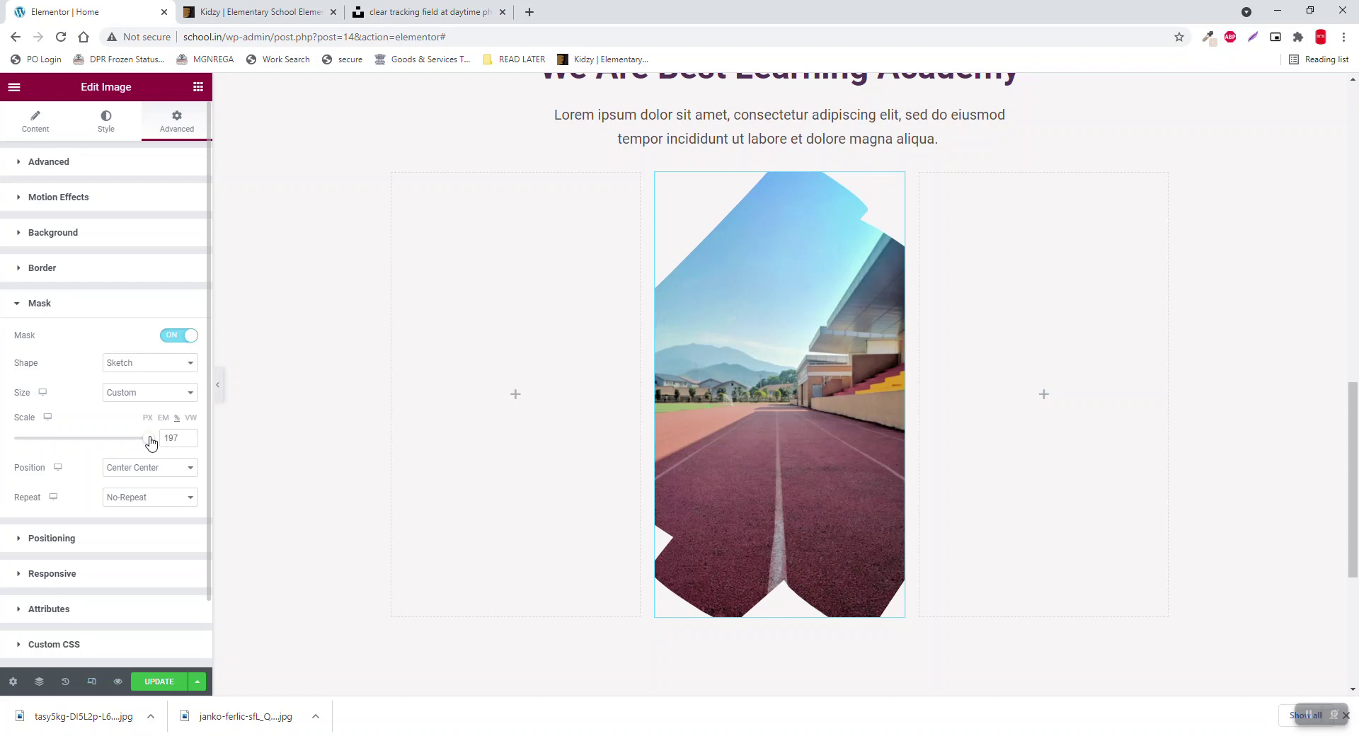
click(218, 383)
scroll(217, 385, up, 1)
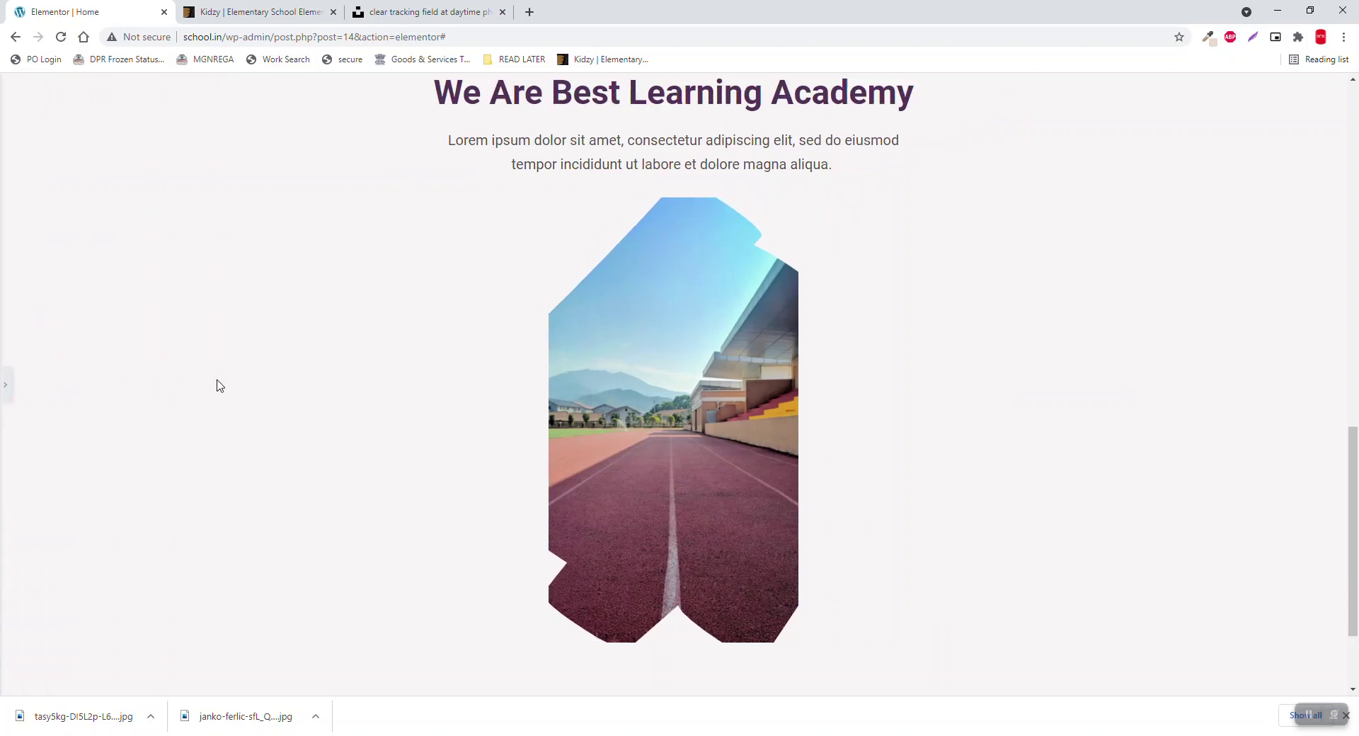
scroll(216, 387, down, 2)
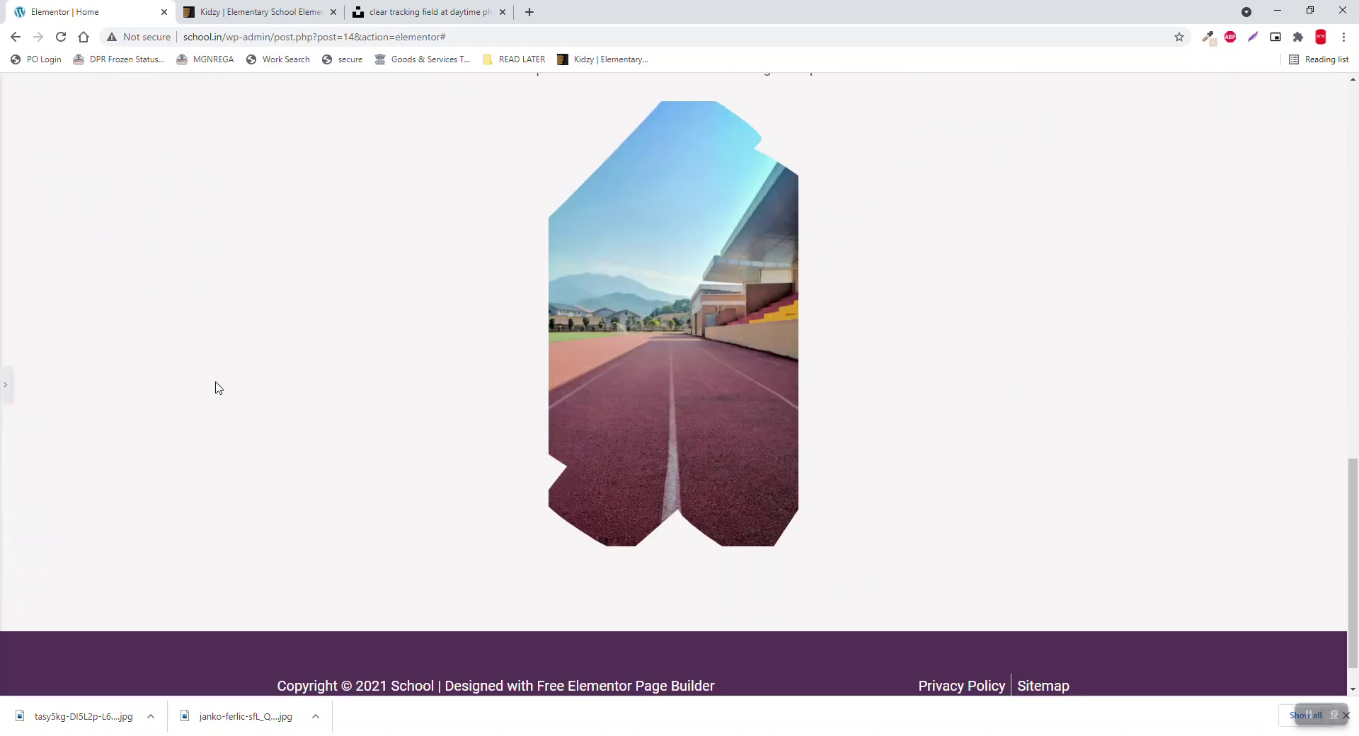
click(5, 383)
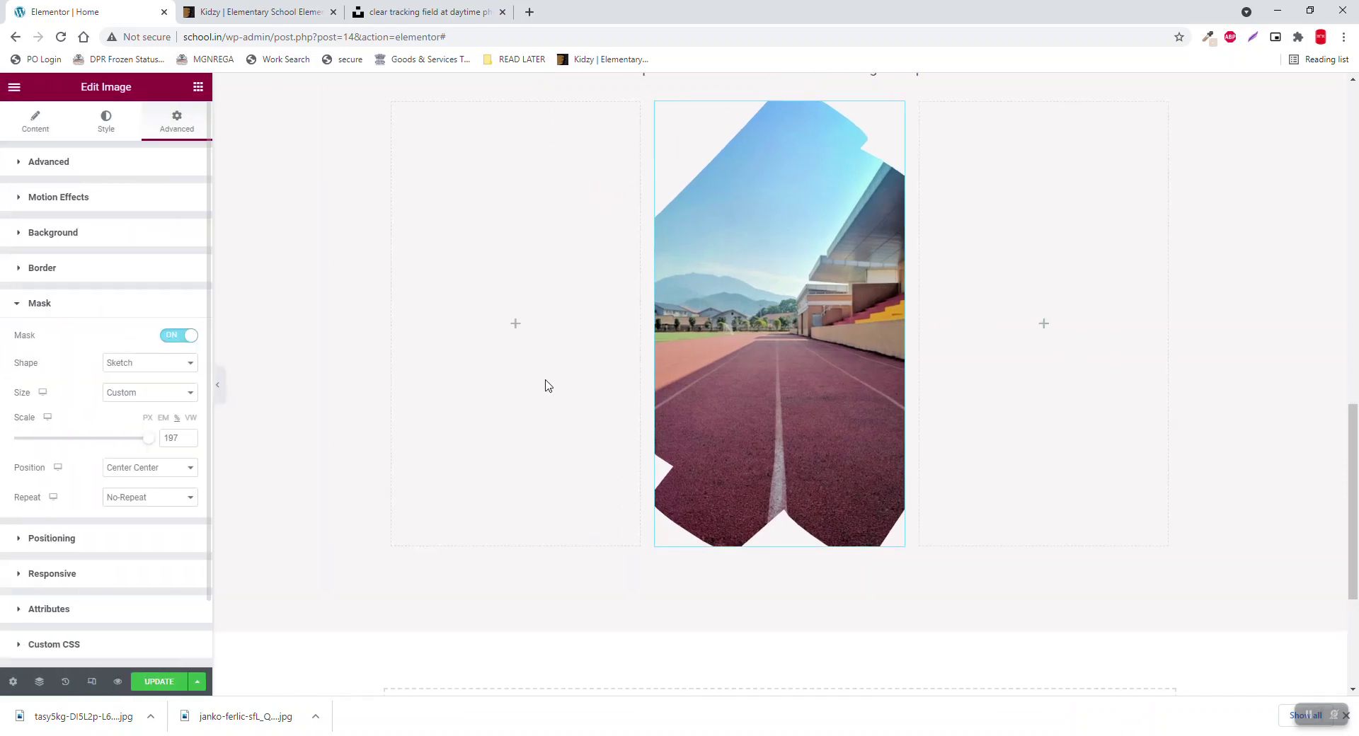
Step: Find the Icon Box widget and place it in the inner section's first column
scroll(545, 385, up, 1)
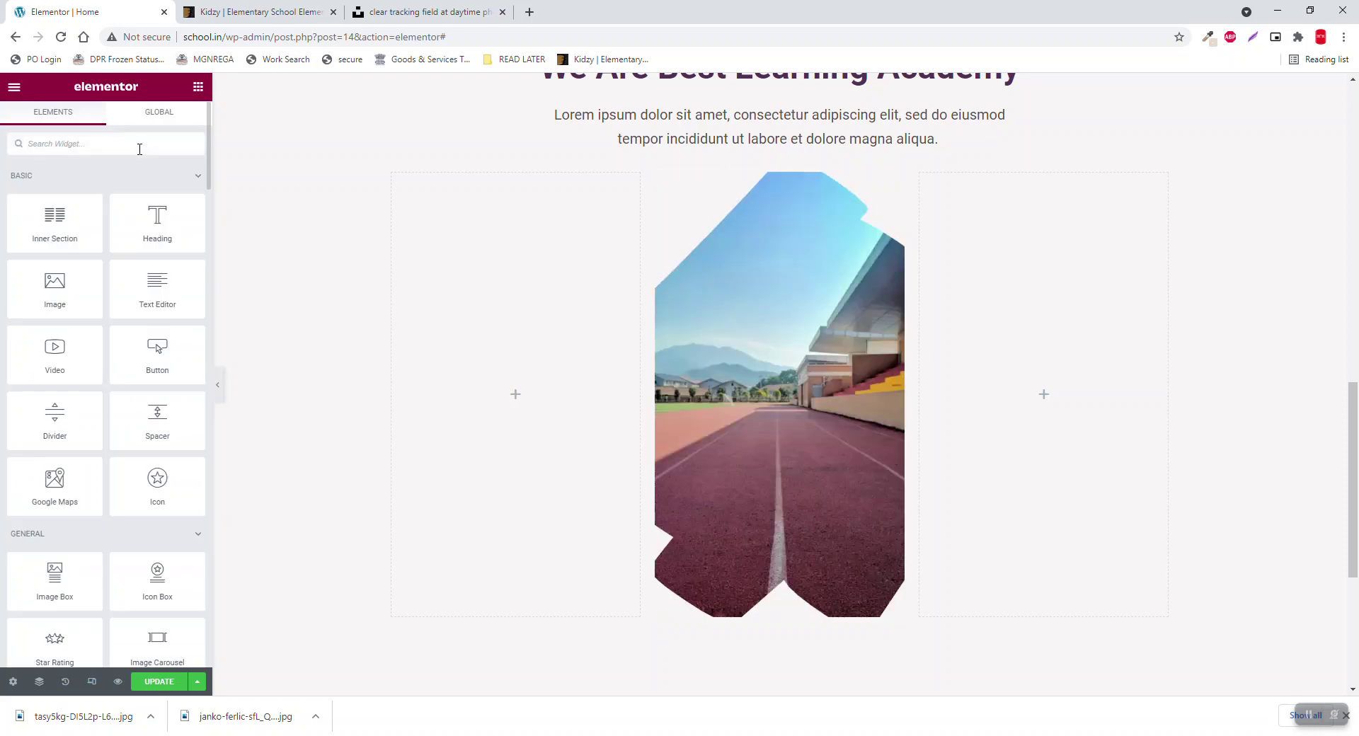
text(ICON)
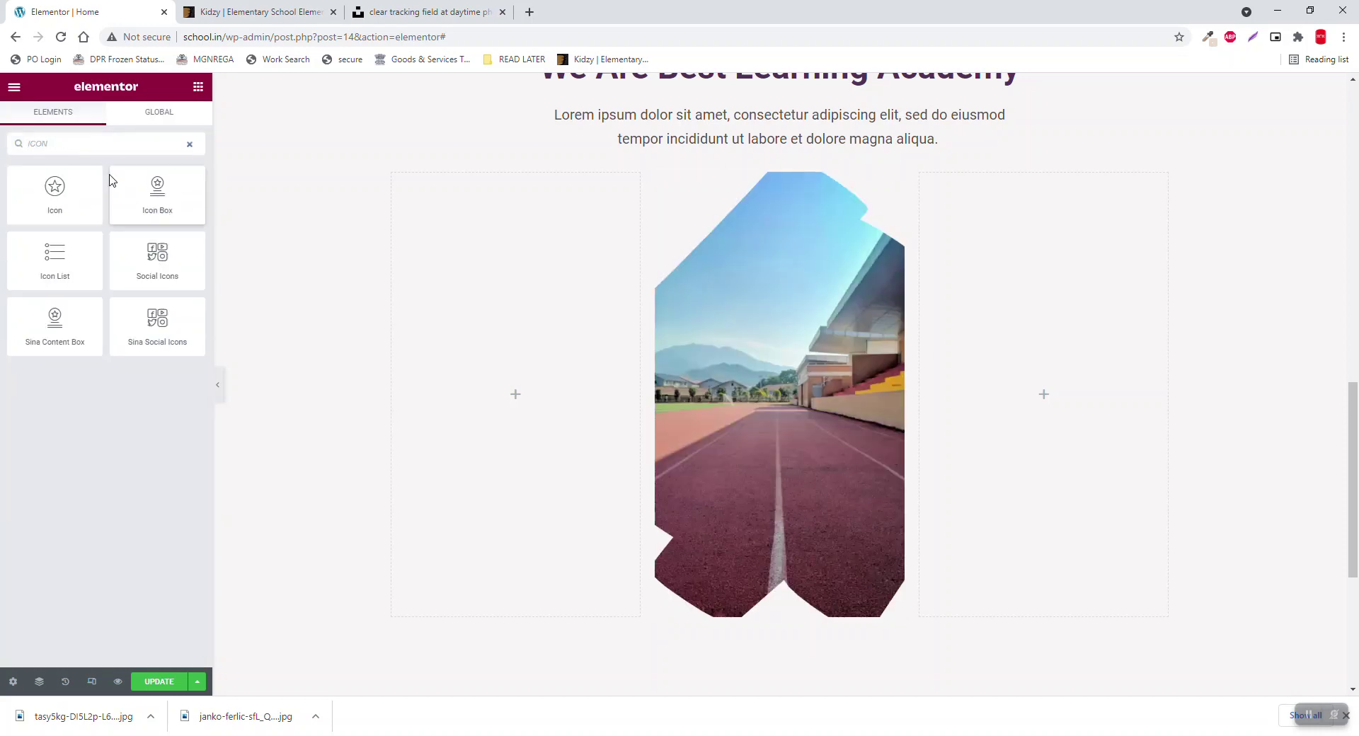
drag(152, 187, 551, 333)
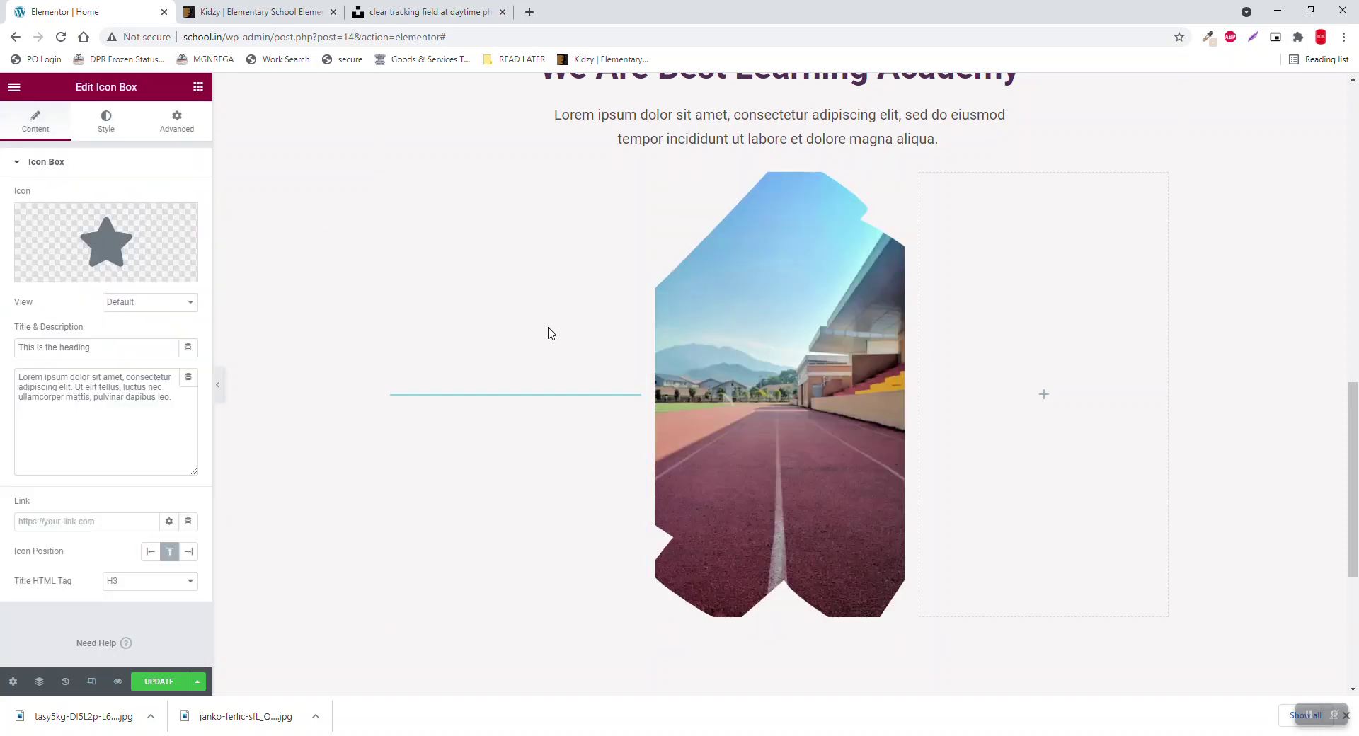
Step: Set the icon box's view to Stacked after trying Framed, comparing it with the icons in the Kidzy demo
key(ctrl+Tab)
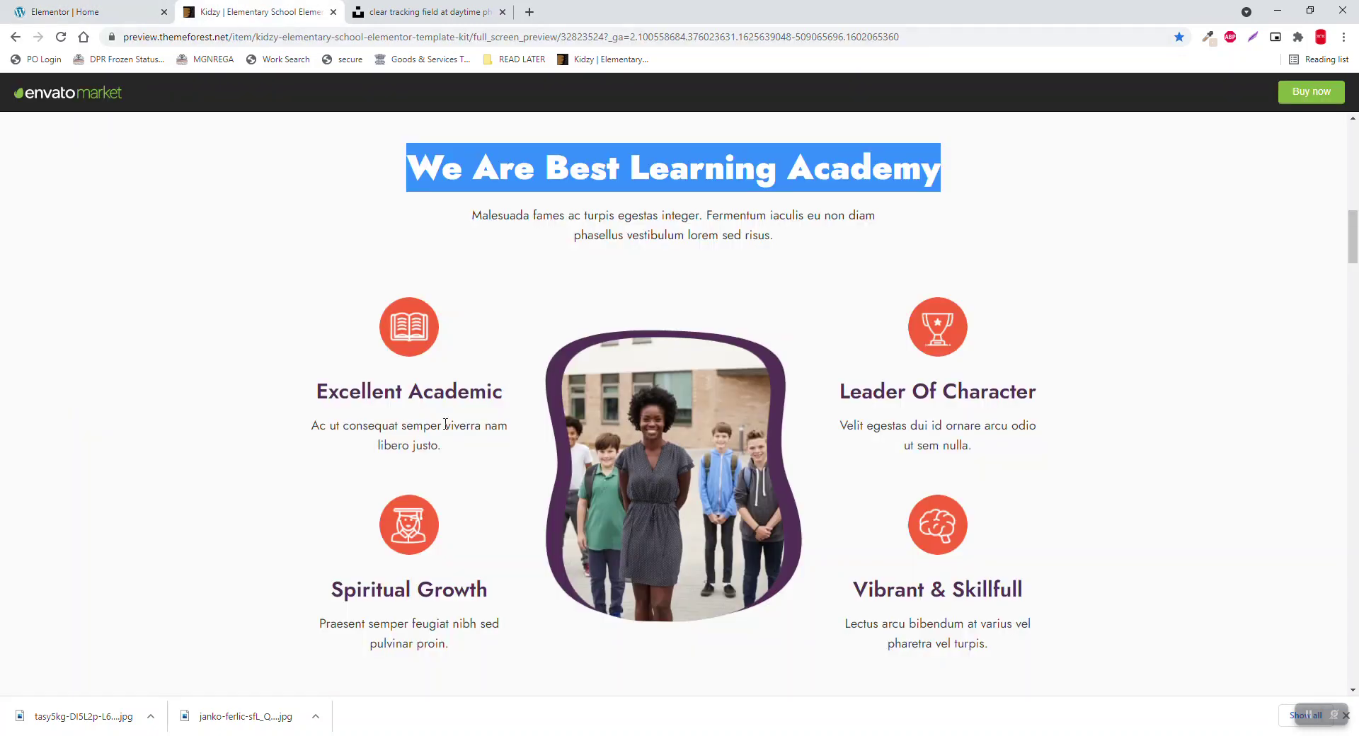
click(78, 11)
click(154, 304)
click(145, 340)
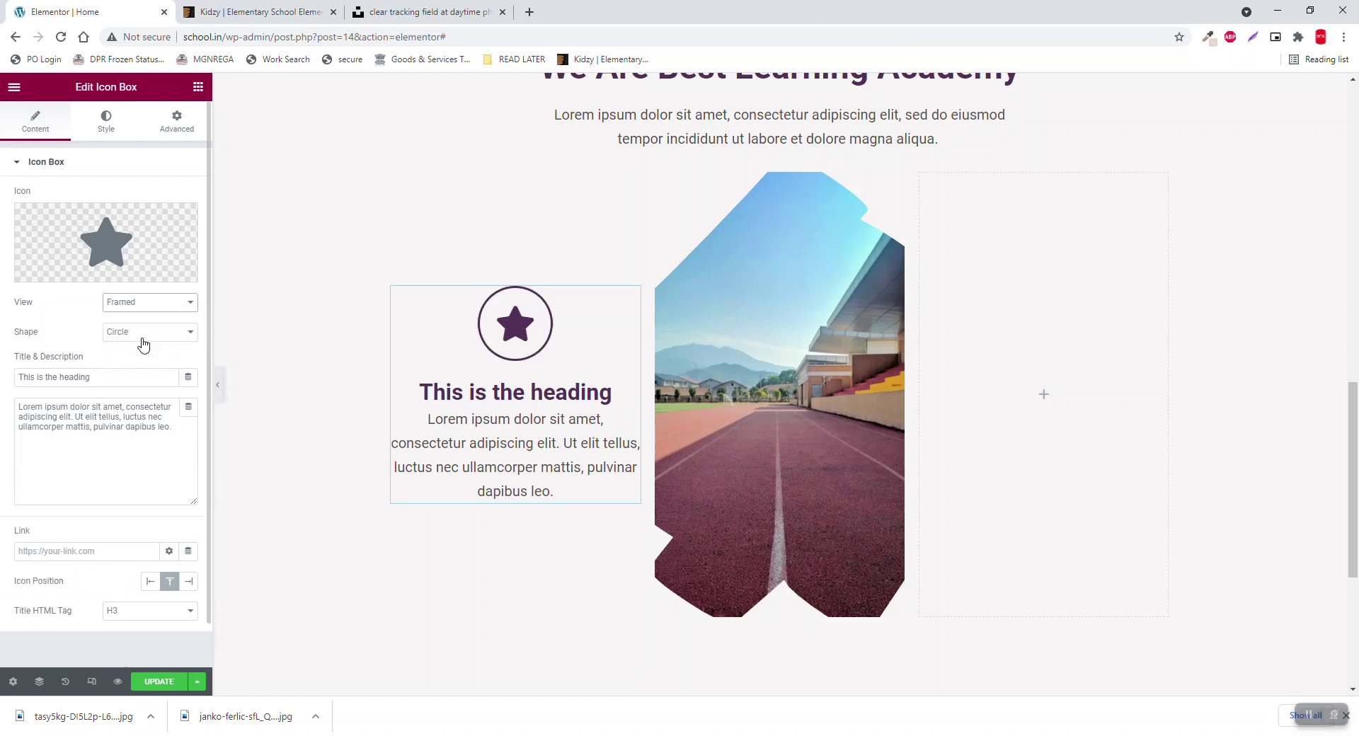
click(148, 302)
click(147, 328)
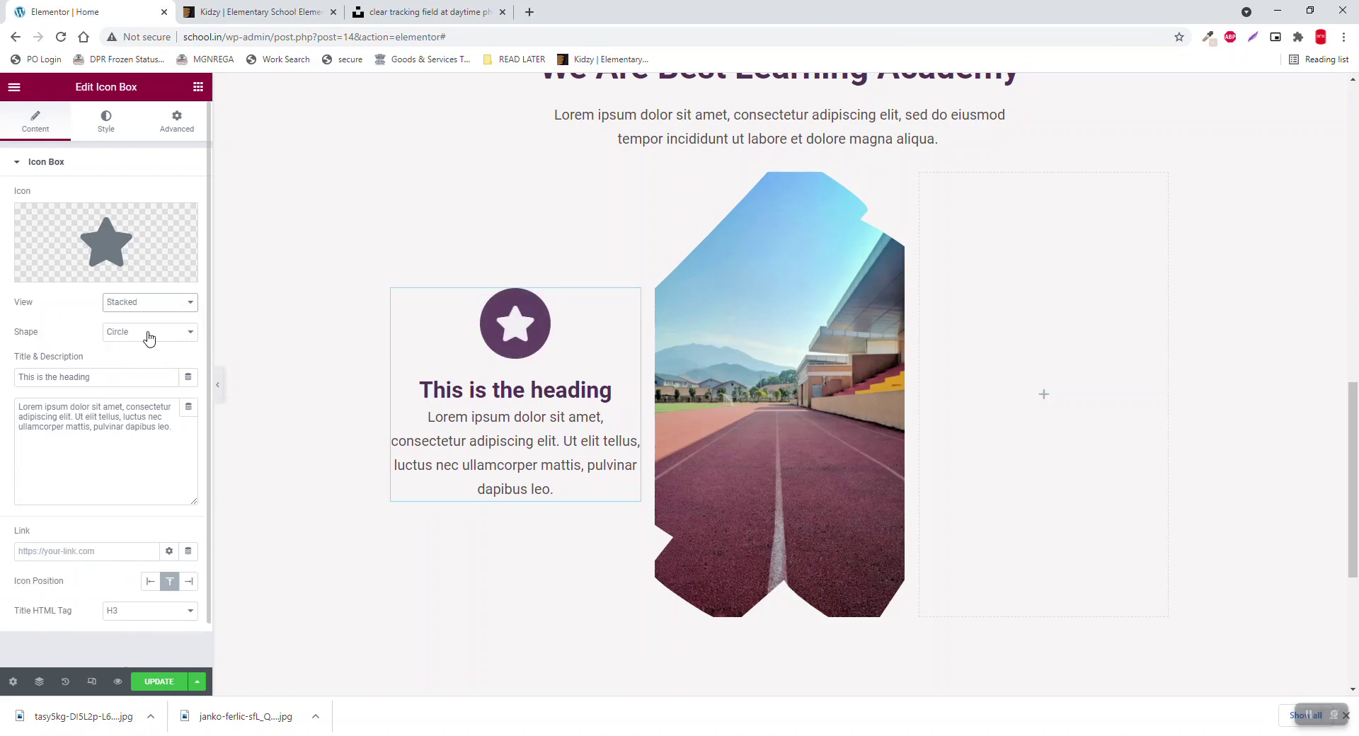
click(237, 9)
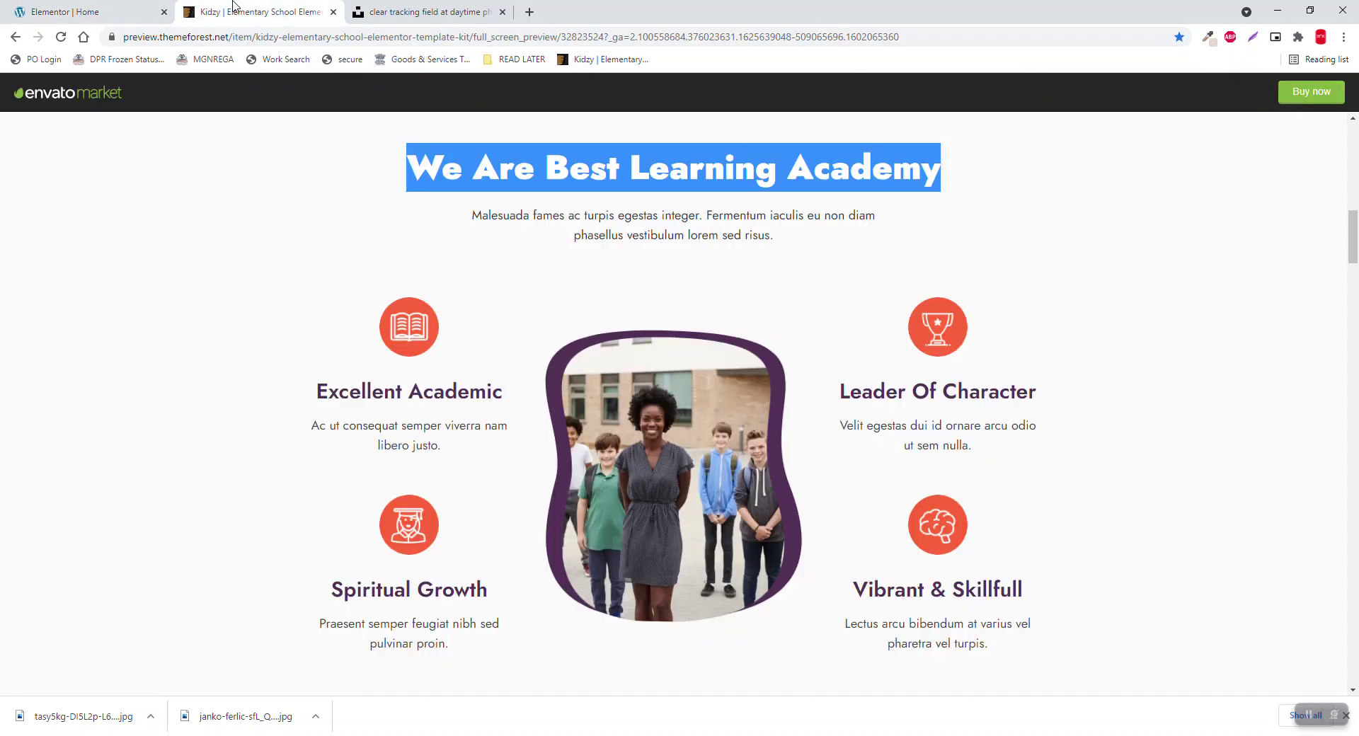
Step: Replace the first column icon box's star with the book reader icon, searching the icon library for "BOOK"
click(116, 17)
click(101, 219)
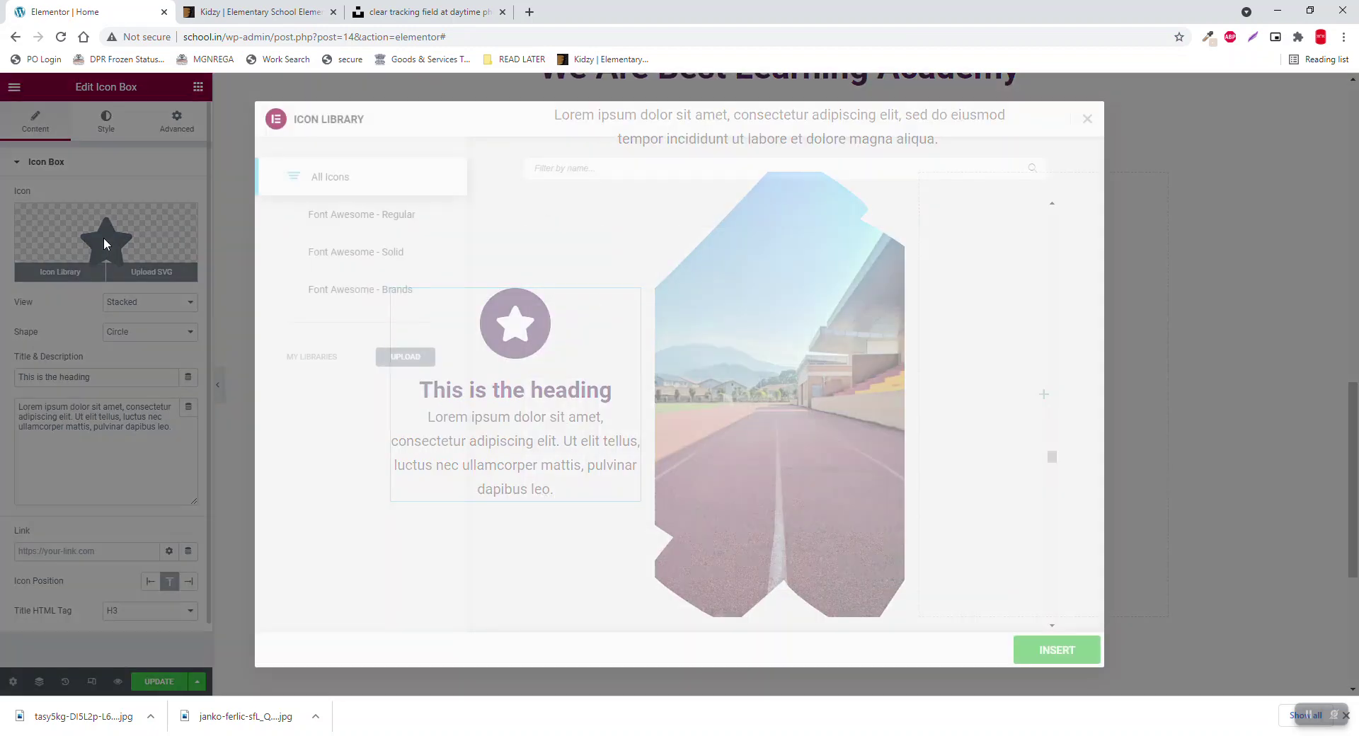
text(BOOK)
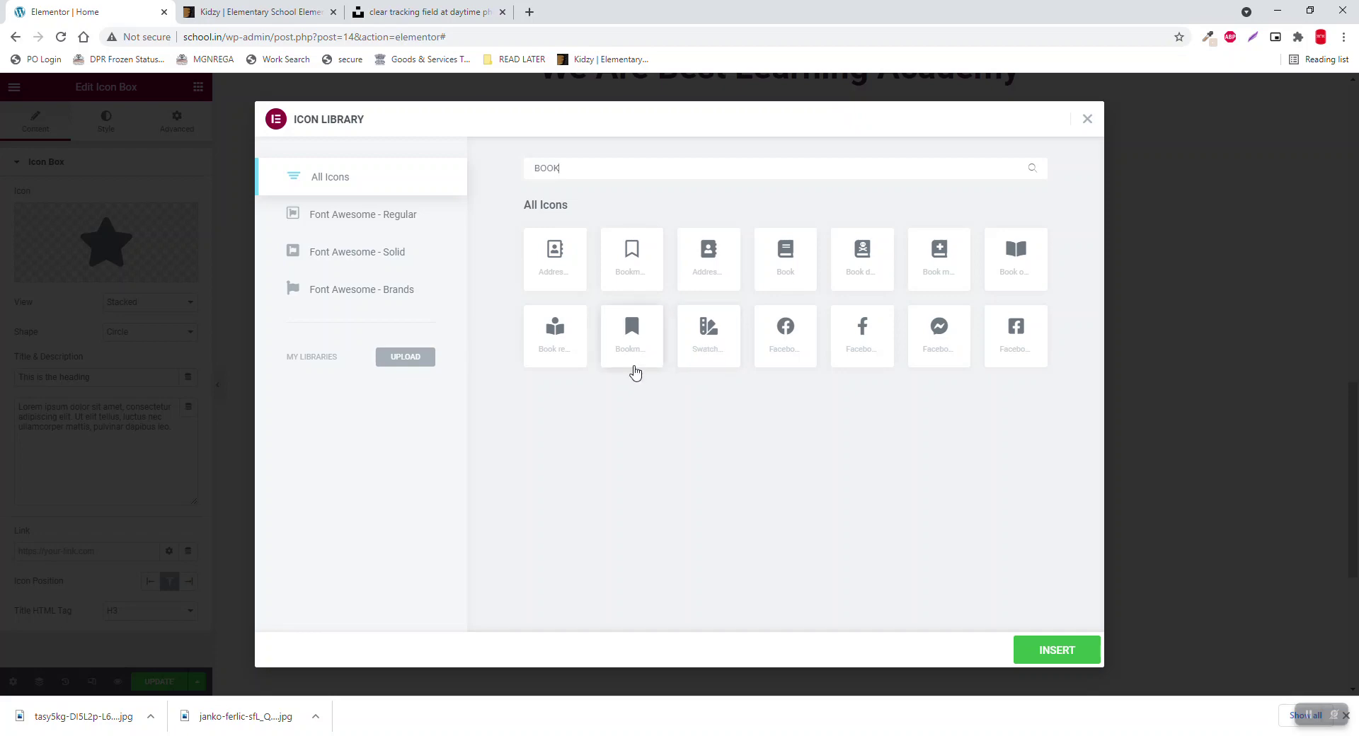
click(559, 333)
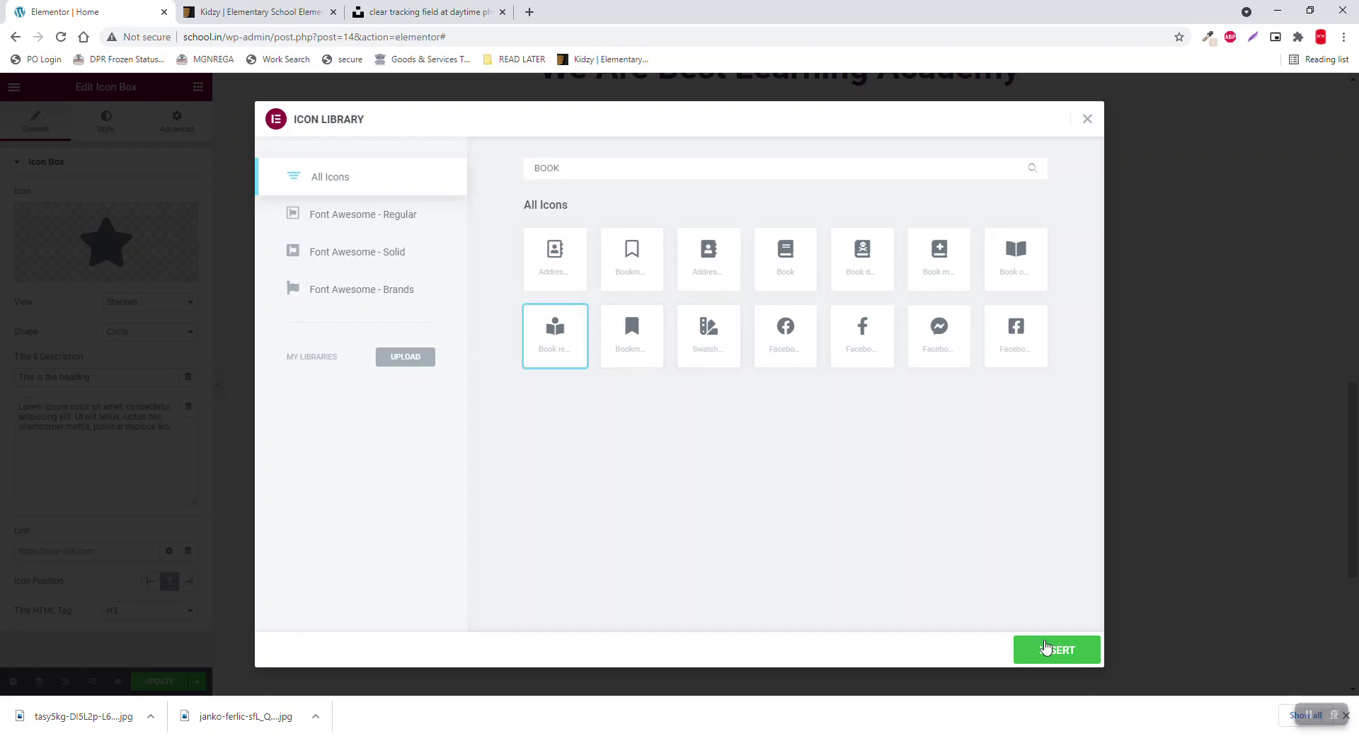
click(1045, 647)
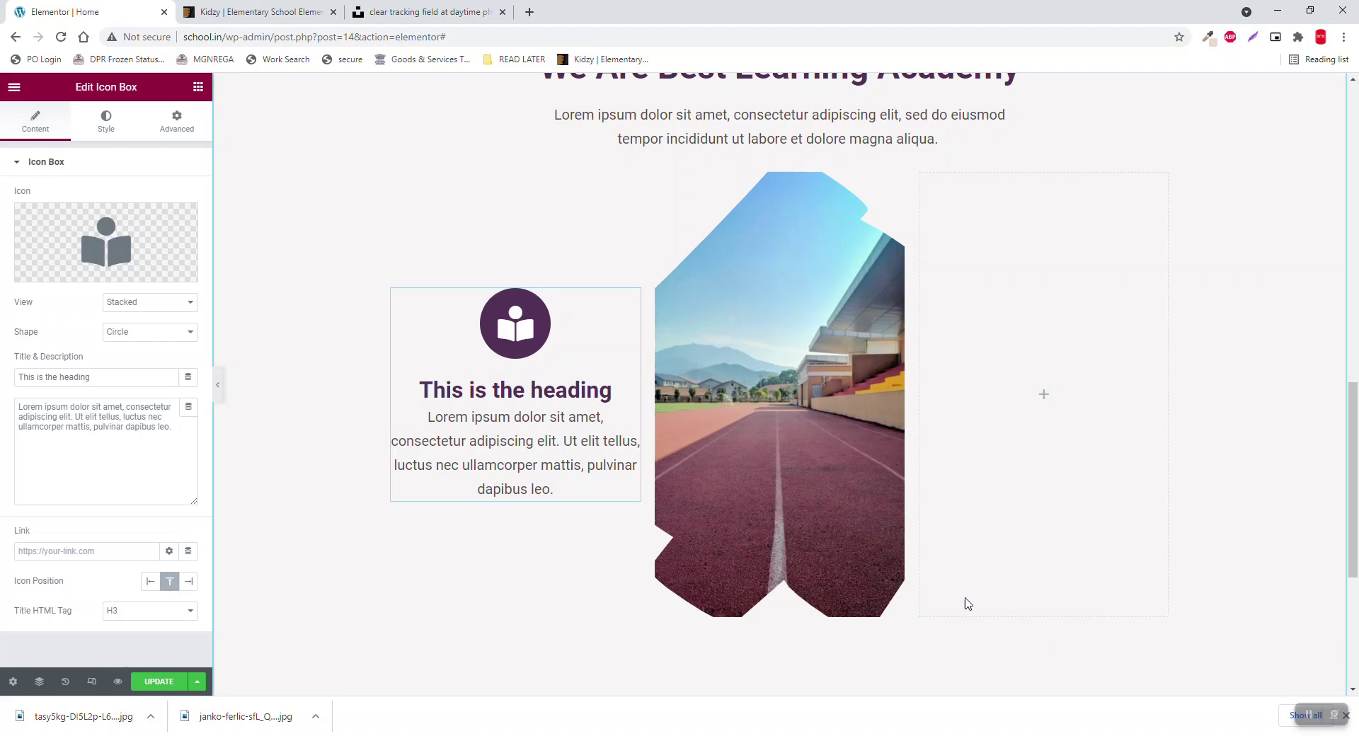
Step: Look up the first icon box's title in the Kidzy demo and try to select the heading text alone
click(258, 12)
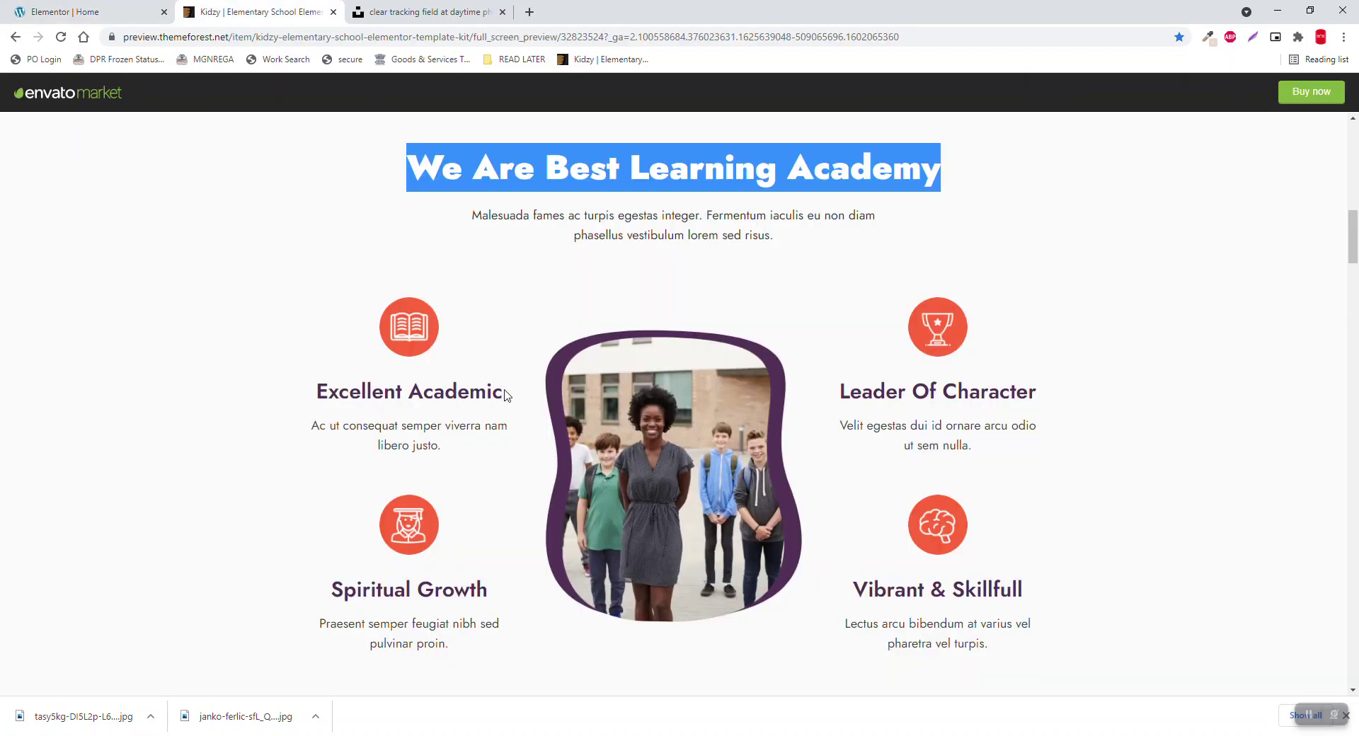
drag(506, 394, 475, 392)
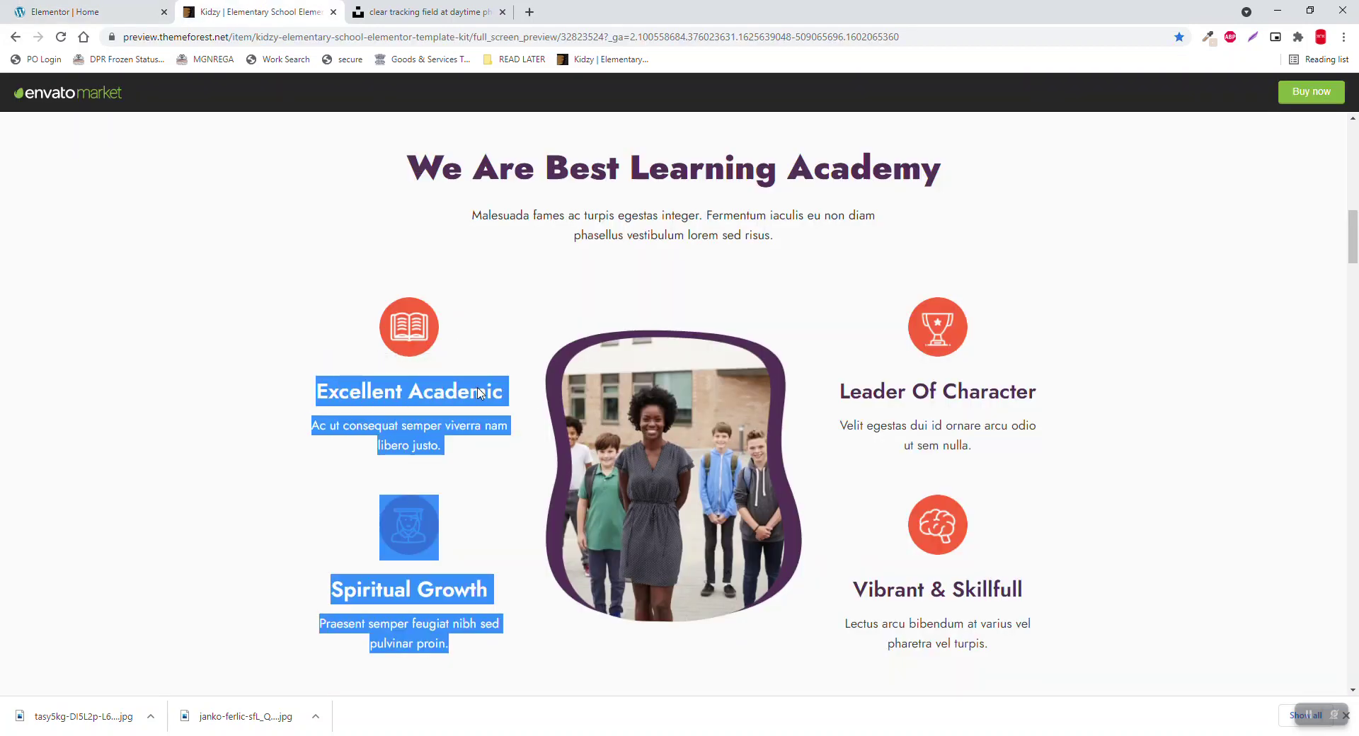
click(345, 389)
drag(318, 389, 493, 388)
click(408, 387)
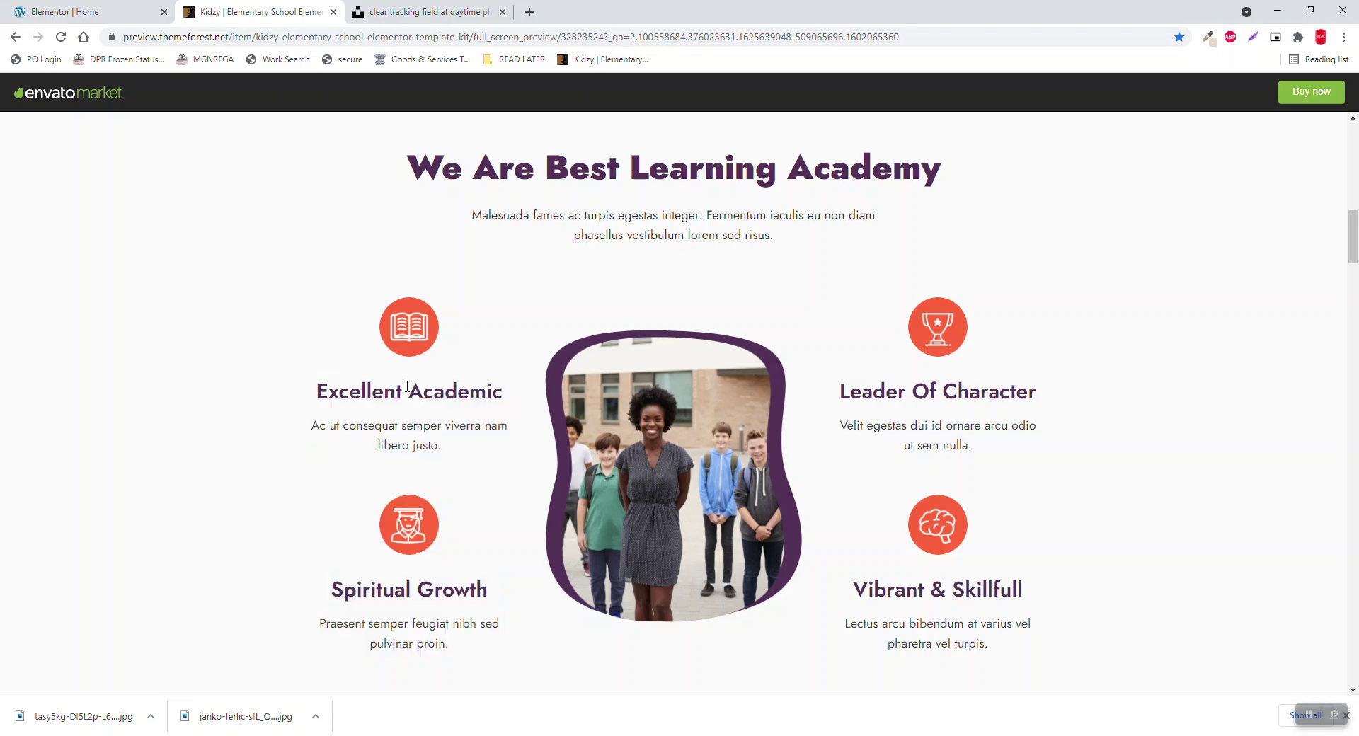
drag(320, 391, 501, 403)
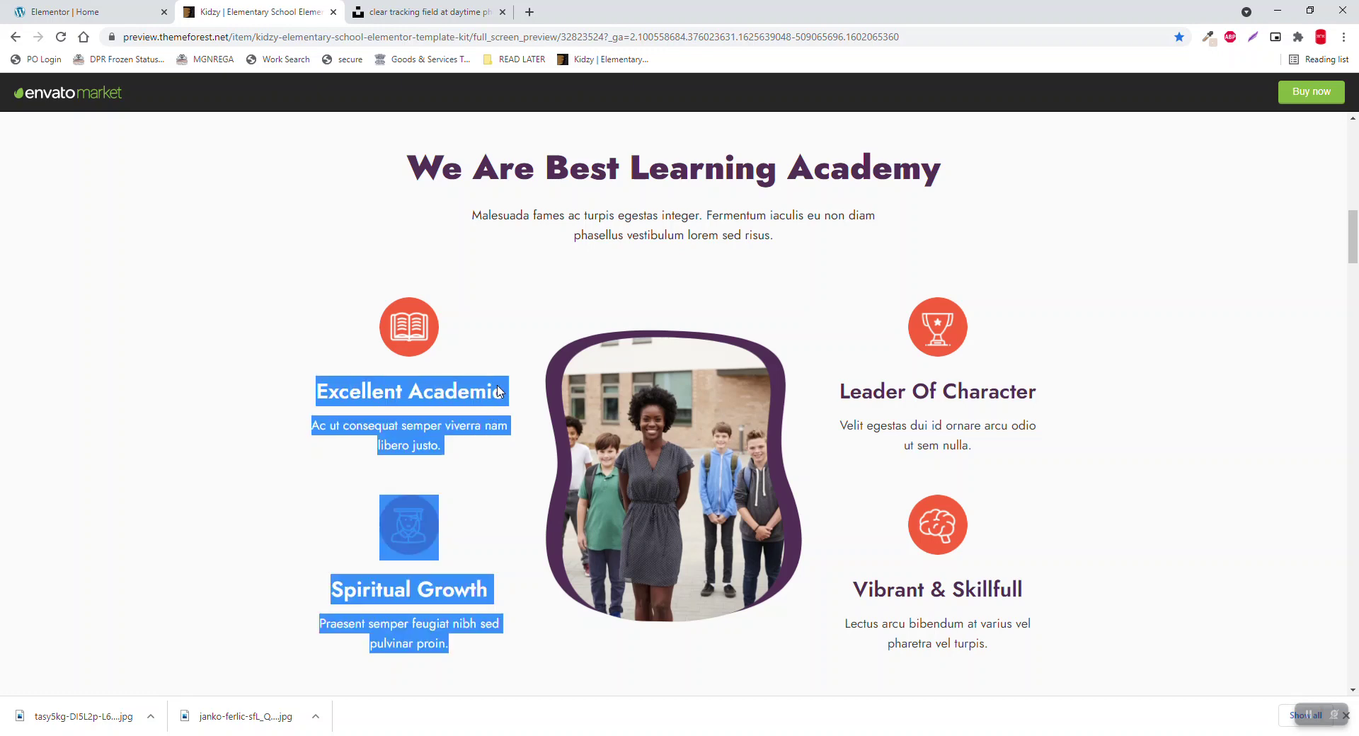
Step: Set the title of the first column's icon box to "Excellent Academic"
click(74, 6)
drag(121, 376, 3, 364)
text(Ew)
key(BackSpace)
key(BackSpace)
text(Exc)
key(BackSpace)
text(xcellent E)
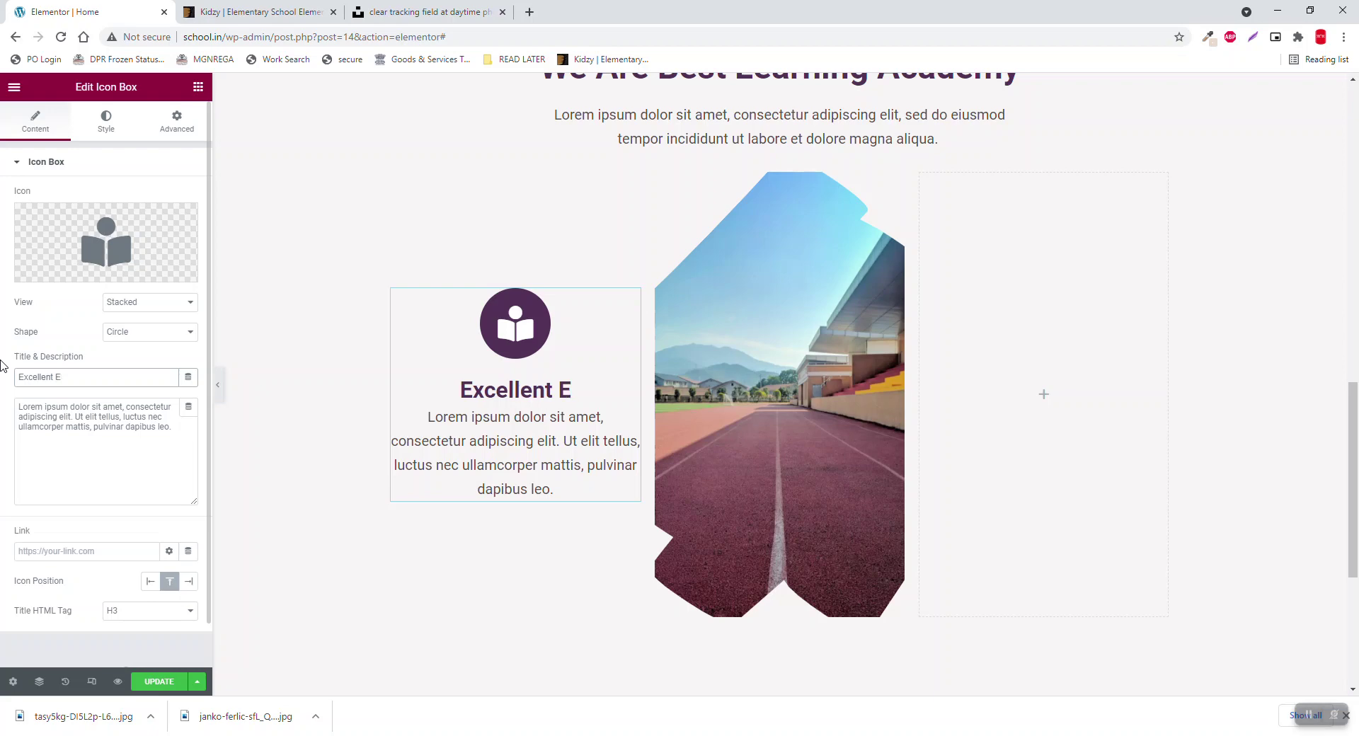
key(BackSpace)
text(Academic)
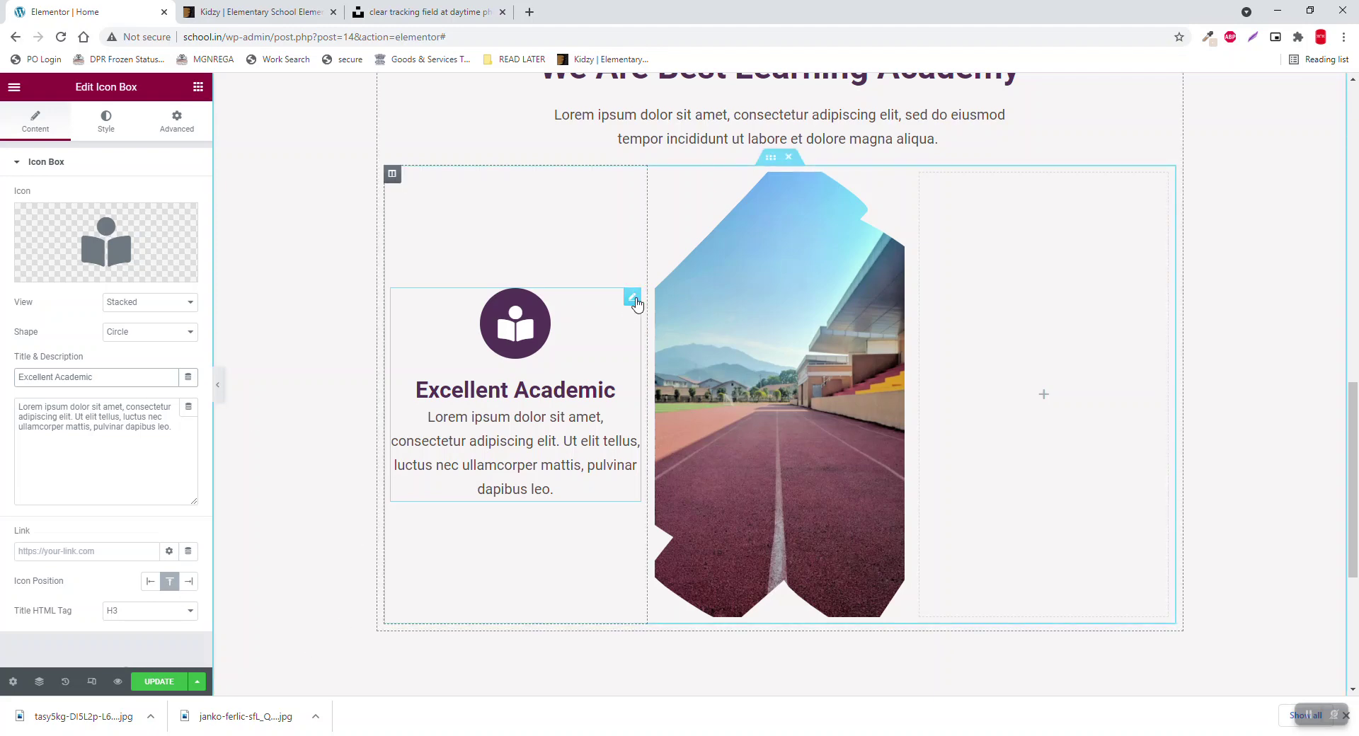
Step: Duplicate the Excellent Academic icon box and check the second icon box in the Kidzy demo
right_click(636, 303)
click(660, 331)
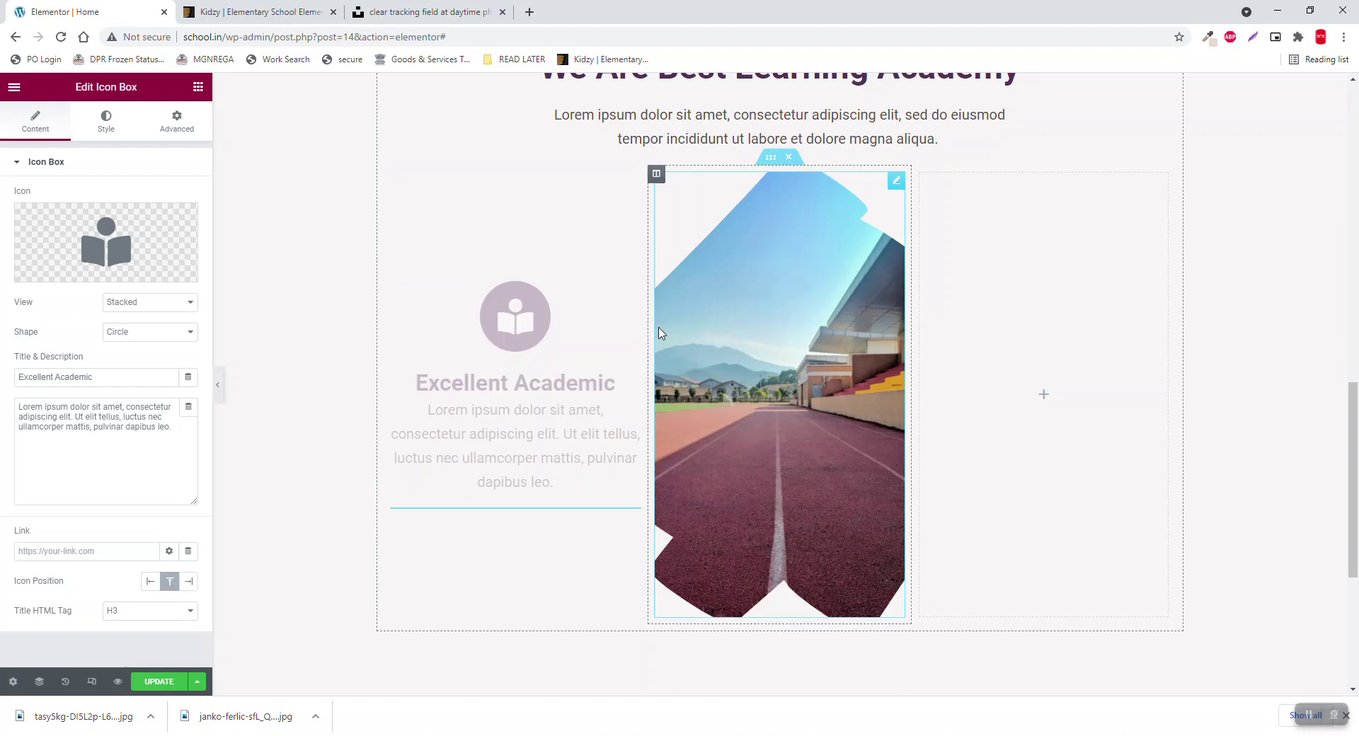
click(333, 7)
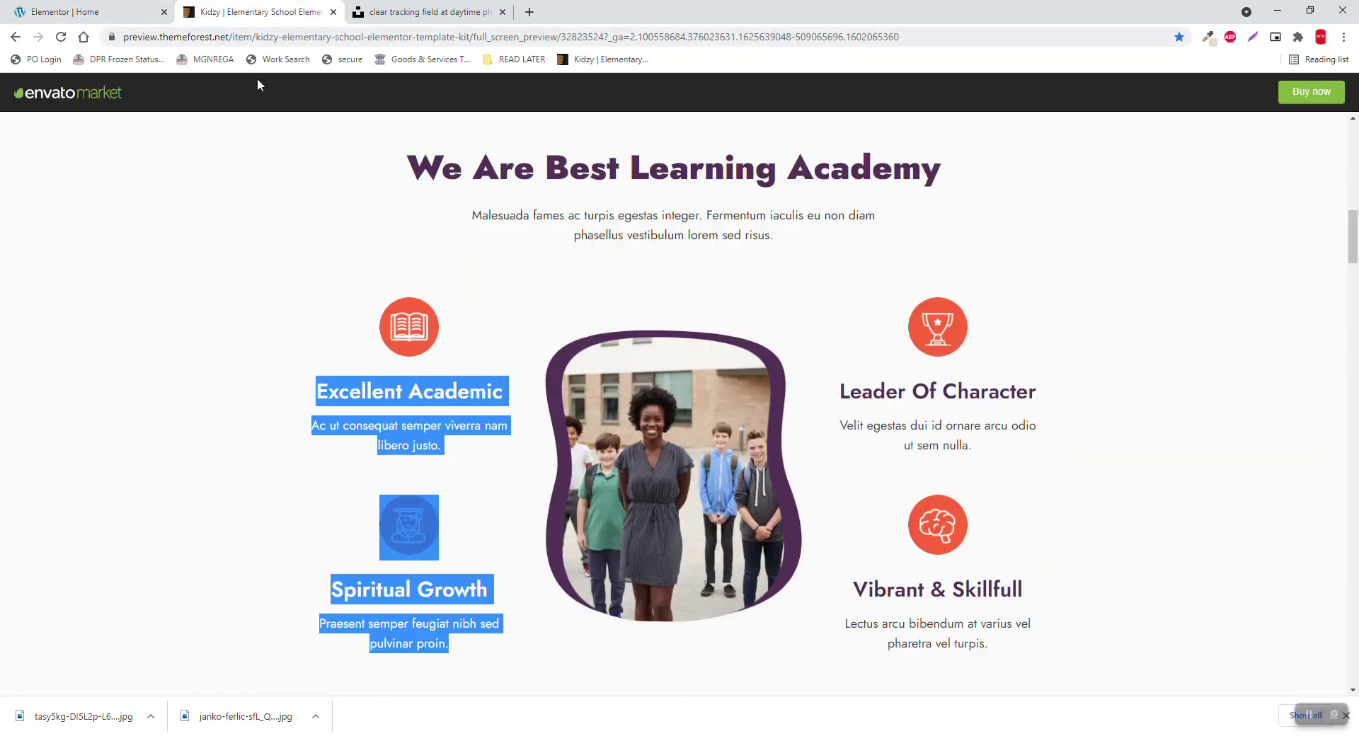
click(106, 10)
Step: Change the duplicated box's icon to the graduate user, searching the icon library for "user" and "gra"
click(106, 248)
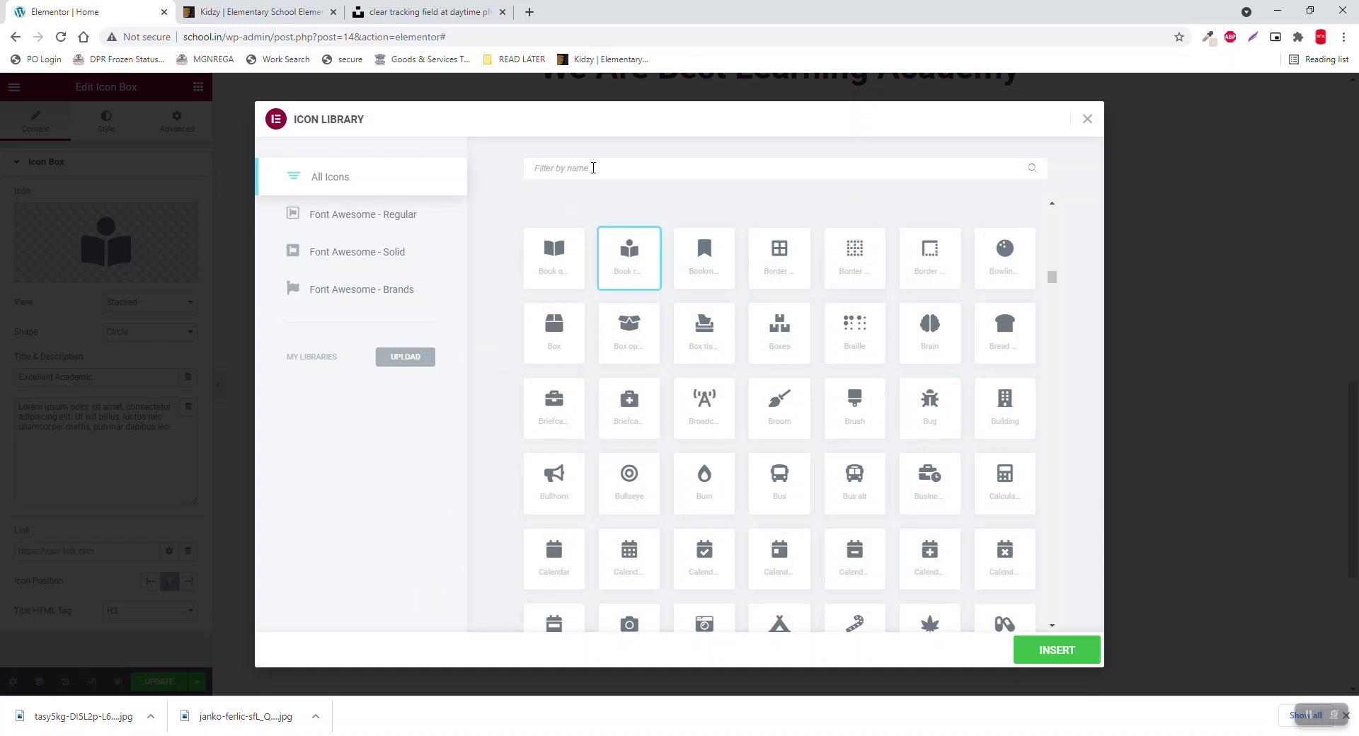
click(593, 167)
text(stu)
key(BackSpace)
key(BackSpace)
key(BackSpace)
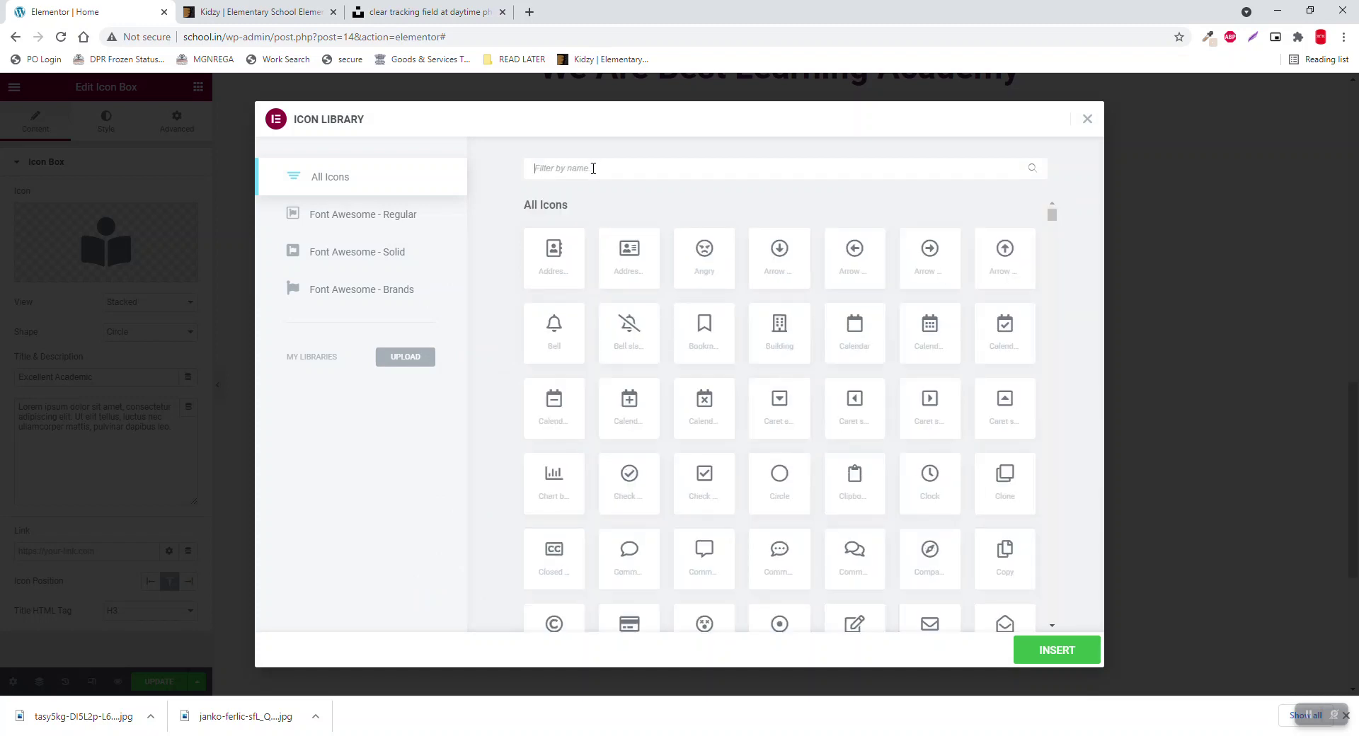
text(user)
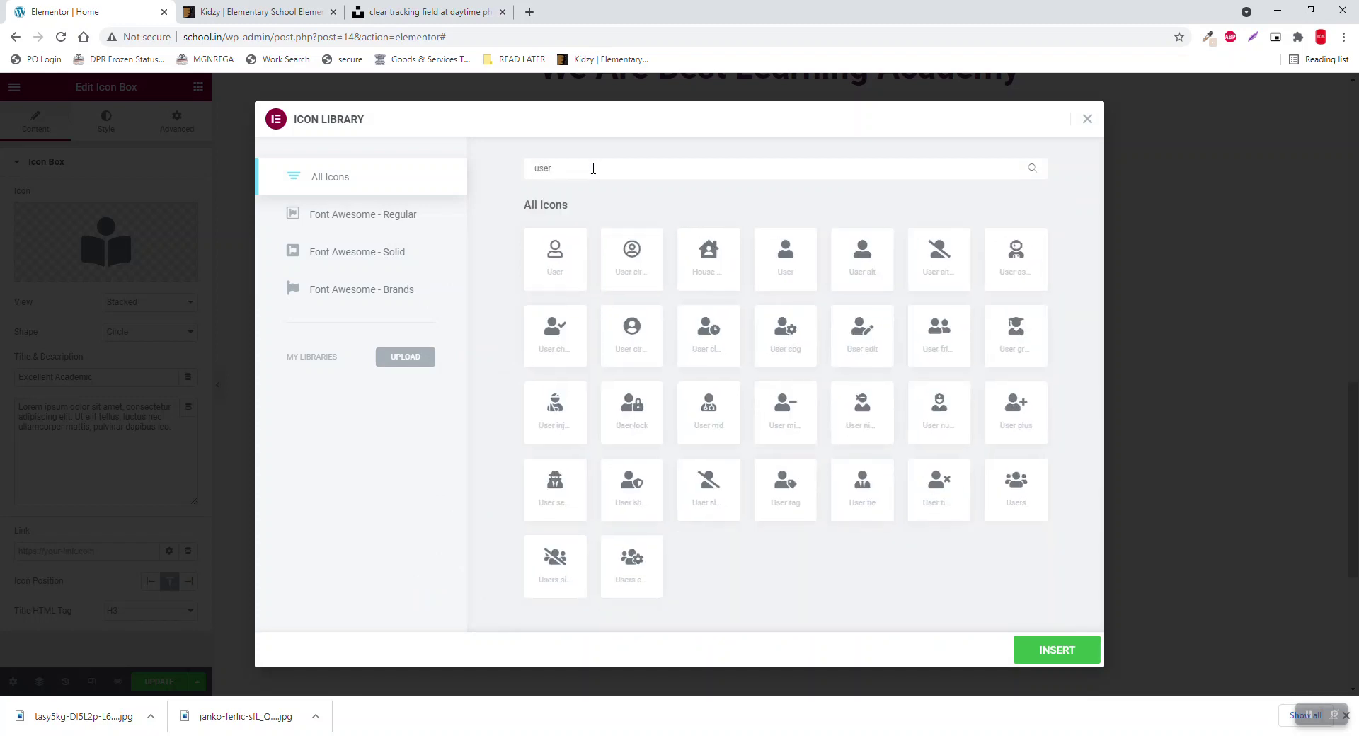
key(BackSpace)
key(BackSpace)
key(BackSpace)
key(BackSpace)
text(gra)
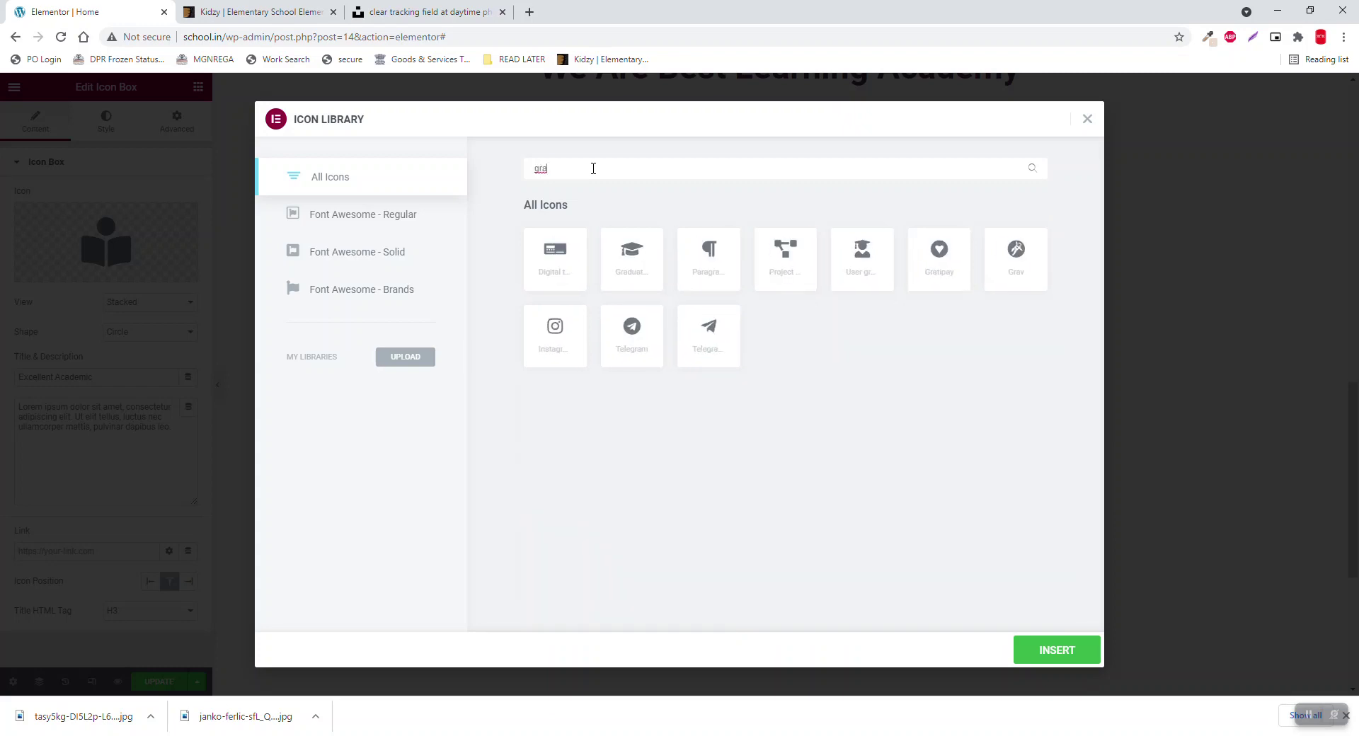
click(863, 256)
click(1040, 651)
Step: Set the title of the graduate icon box to "Spiritual Growth"
key(ctrl+a)
text(Spiritura)
key(BackSpace)
key(BackSpace)
text(al Grw)
key(BackSpace)
text(owth)
key(ctrl+z)
key(ctrl+z)
text(owth)
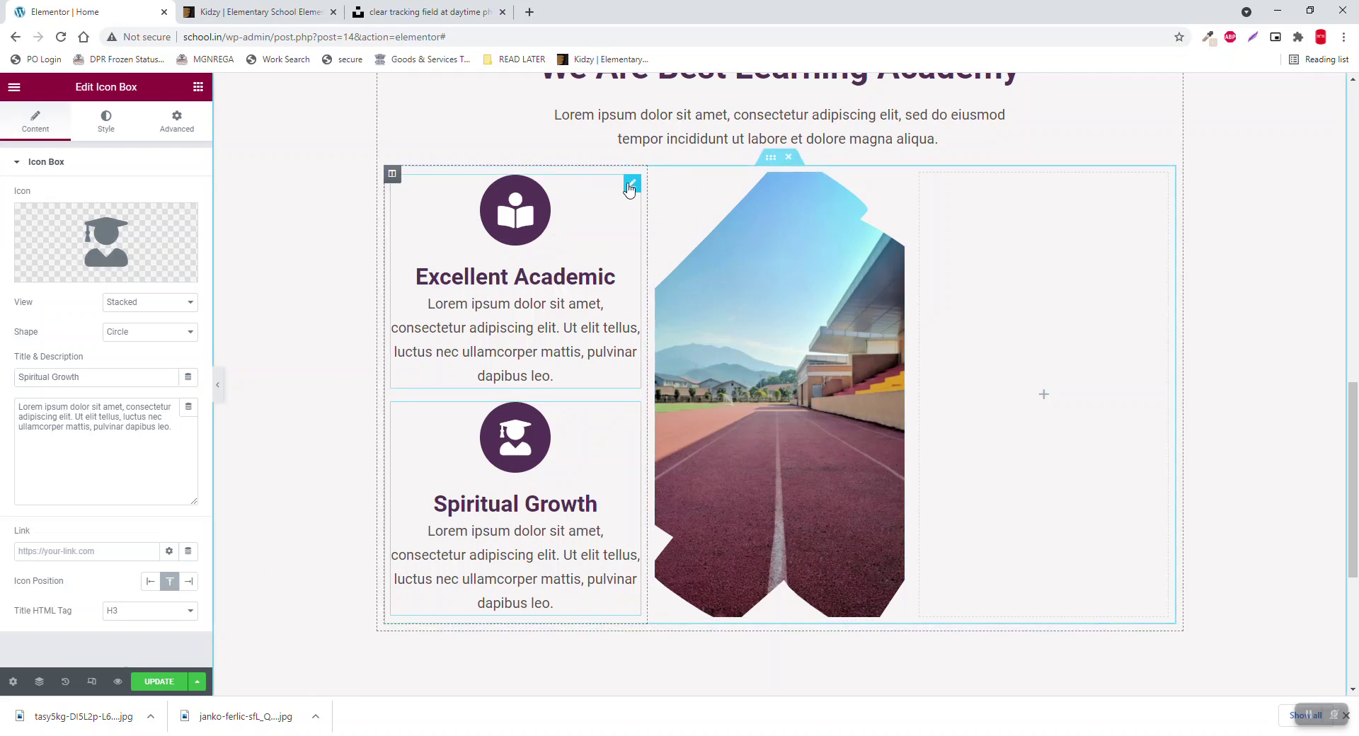
Step: Copy the Excellent Academic icon box from the first column and paste it twice into the empty third column
right_click(630, 190)
click(668, 246)
right_click(1055, 263)
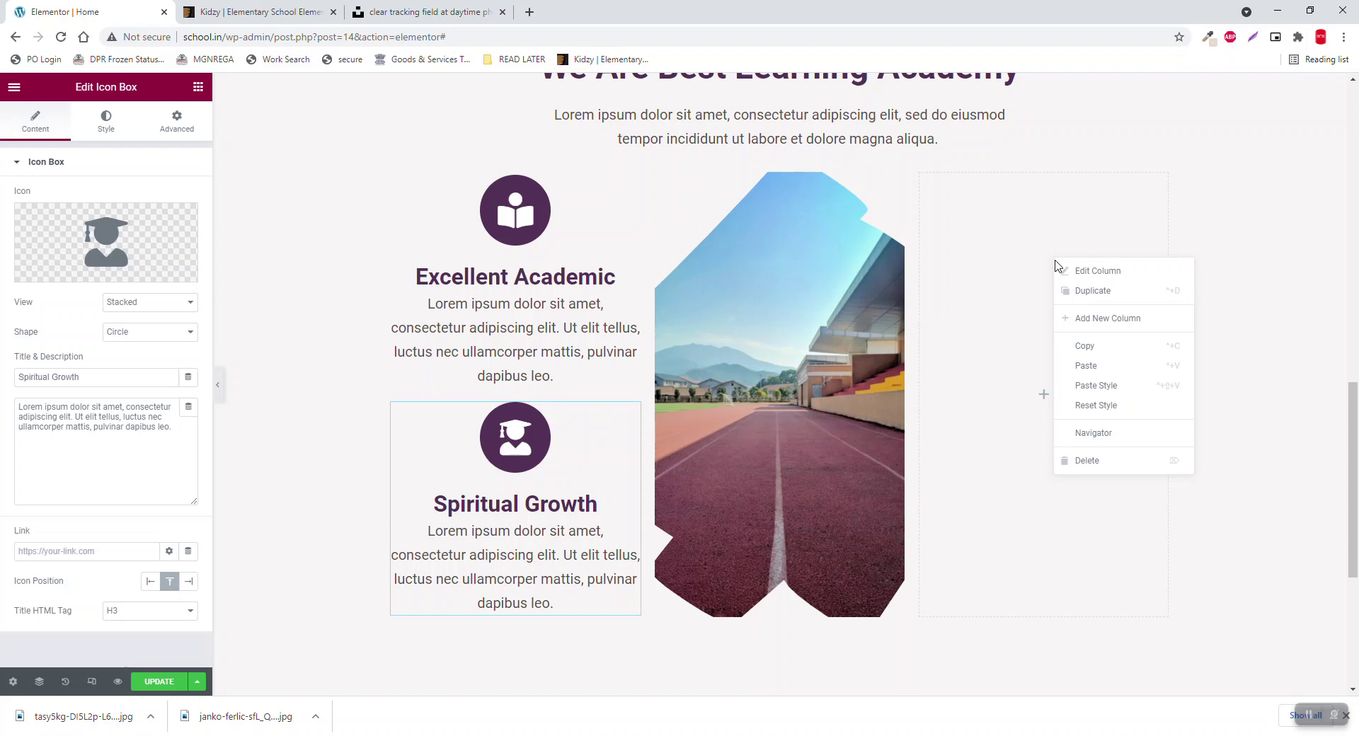
click(1122, 365)
right_click(1058, 552)
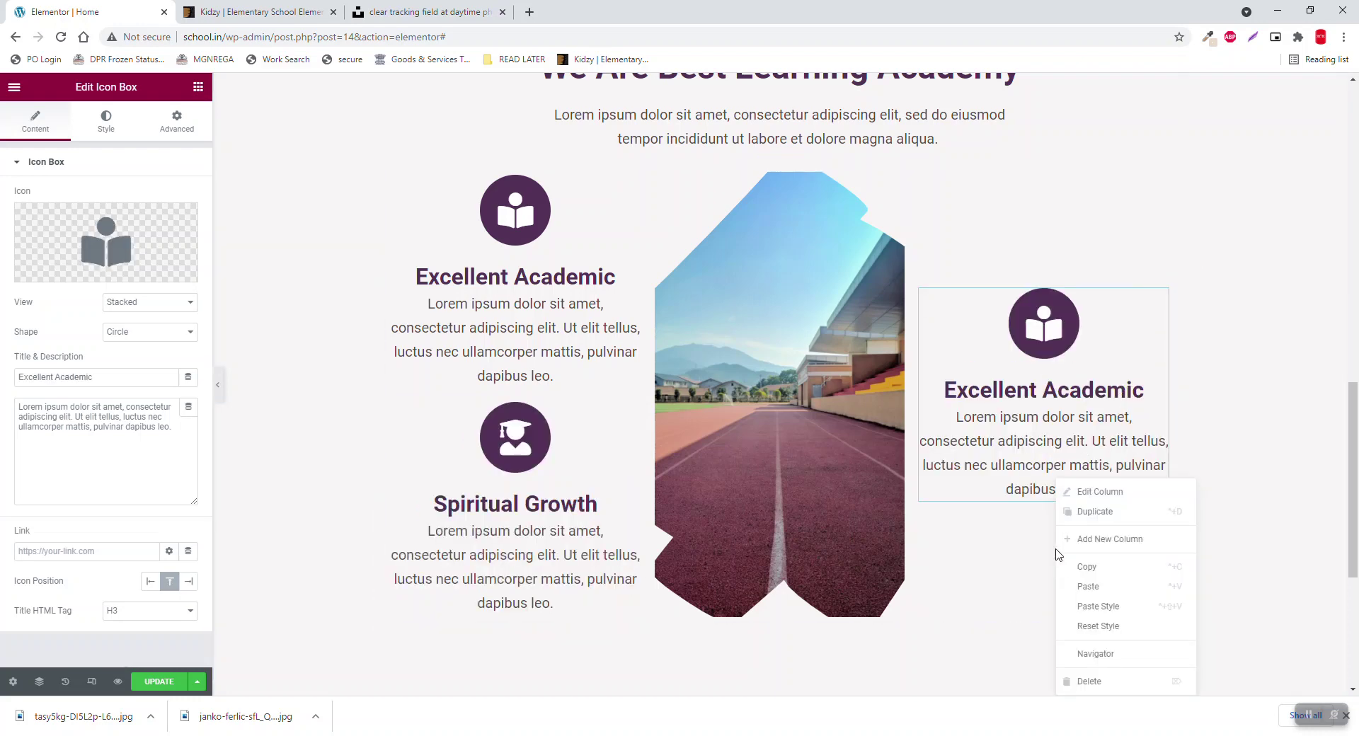
click(1100, 587)
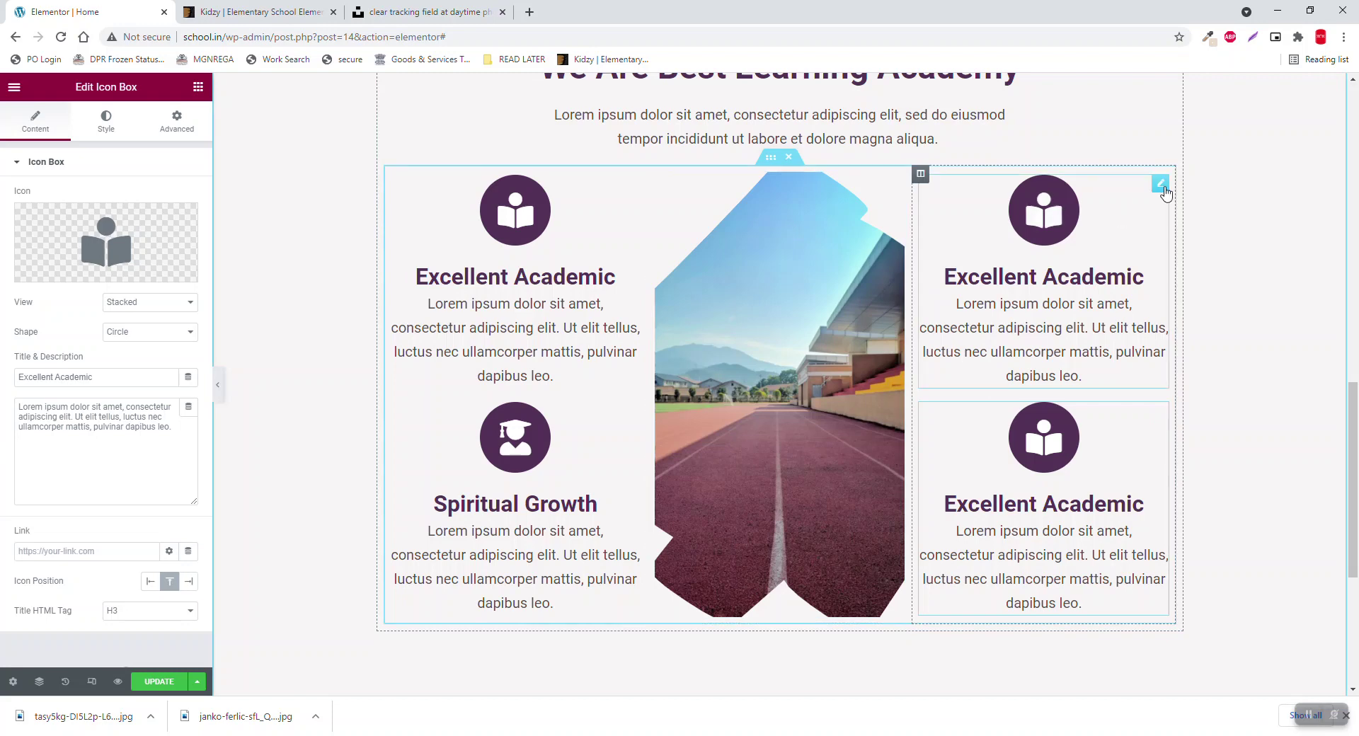
Step: Change the upper third-column icon box's icon to Trophy, checking the Kidzy demo and searching the library for "tro"
click(189, 10)
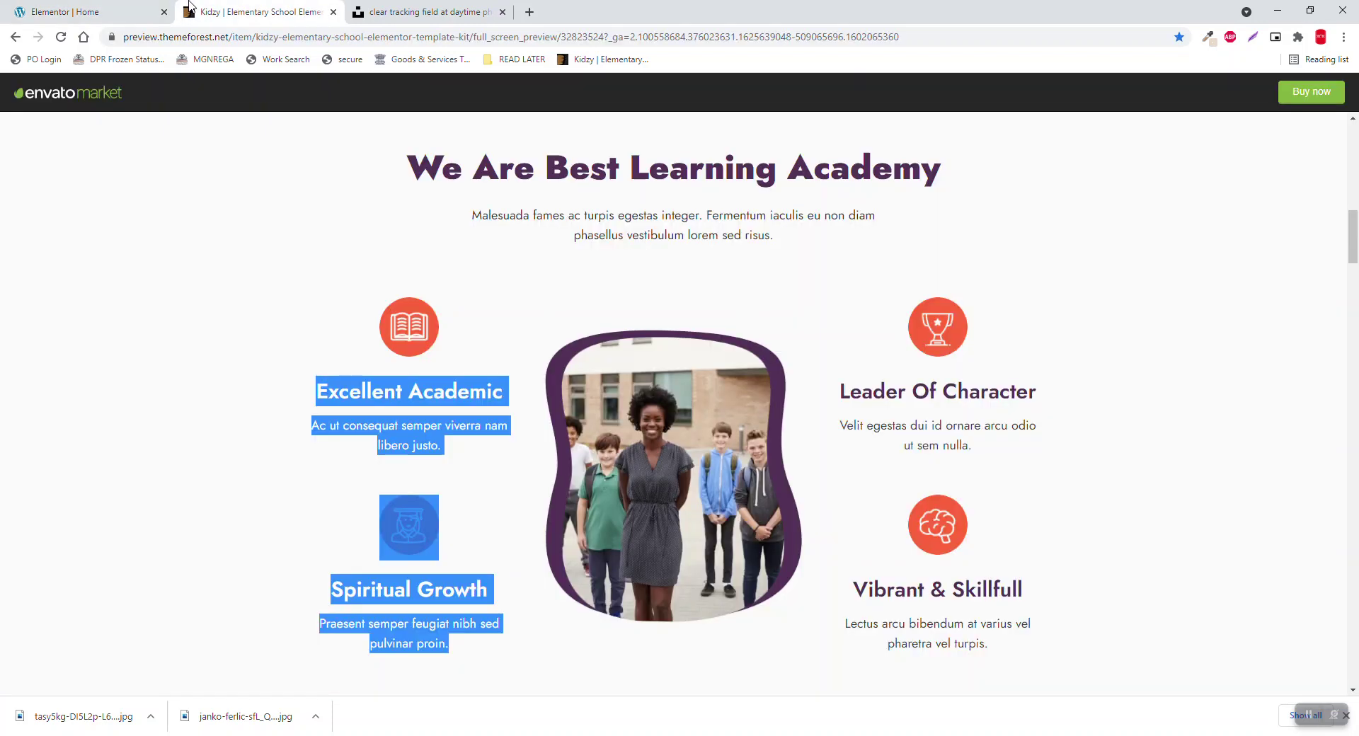
click(127, 9)
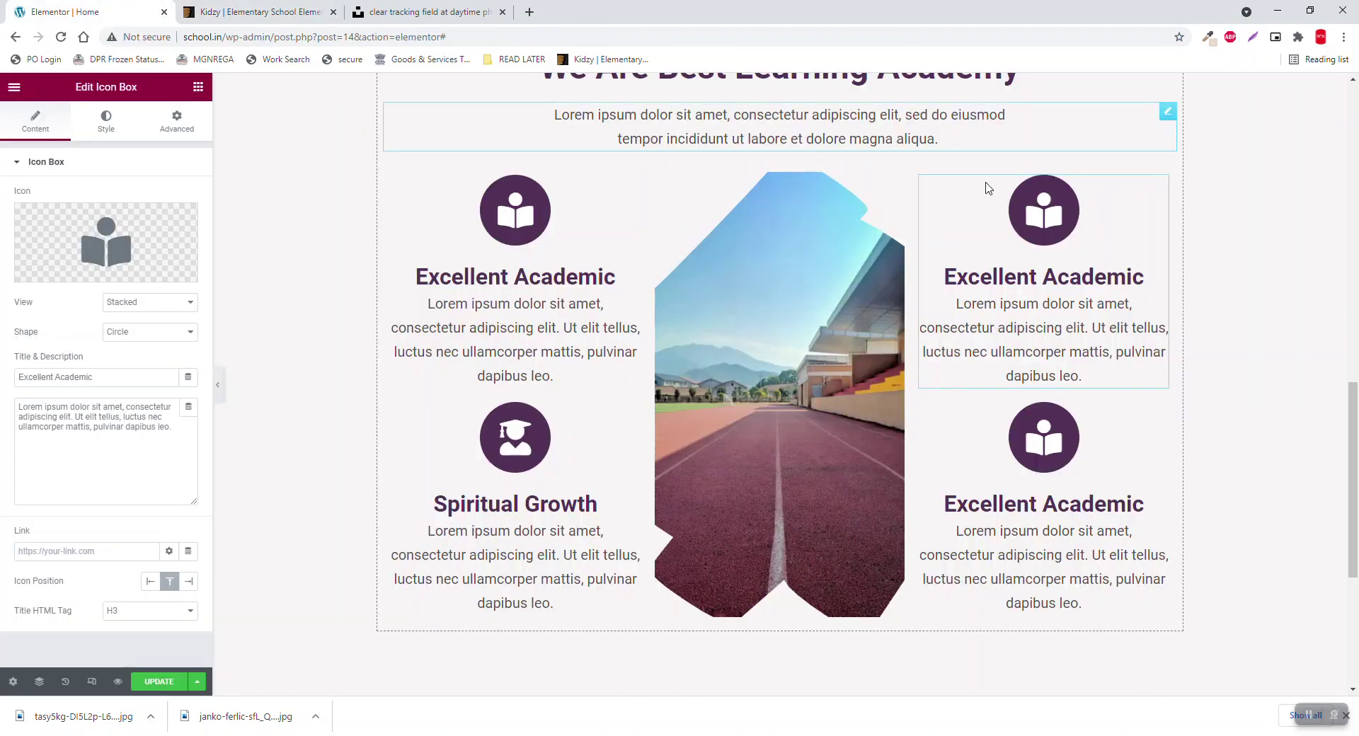
click(145, 222)
click(594, 169)
text(tro)
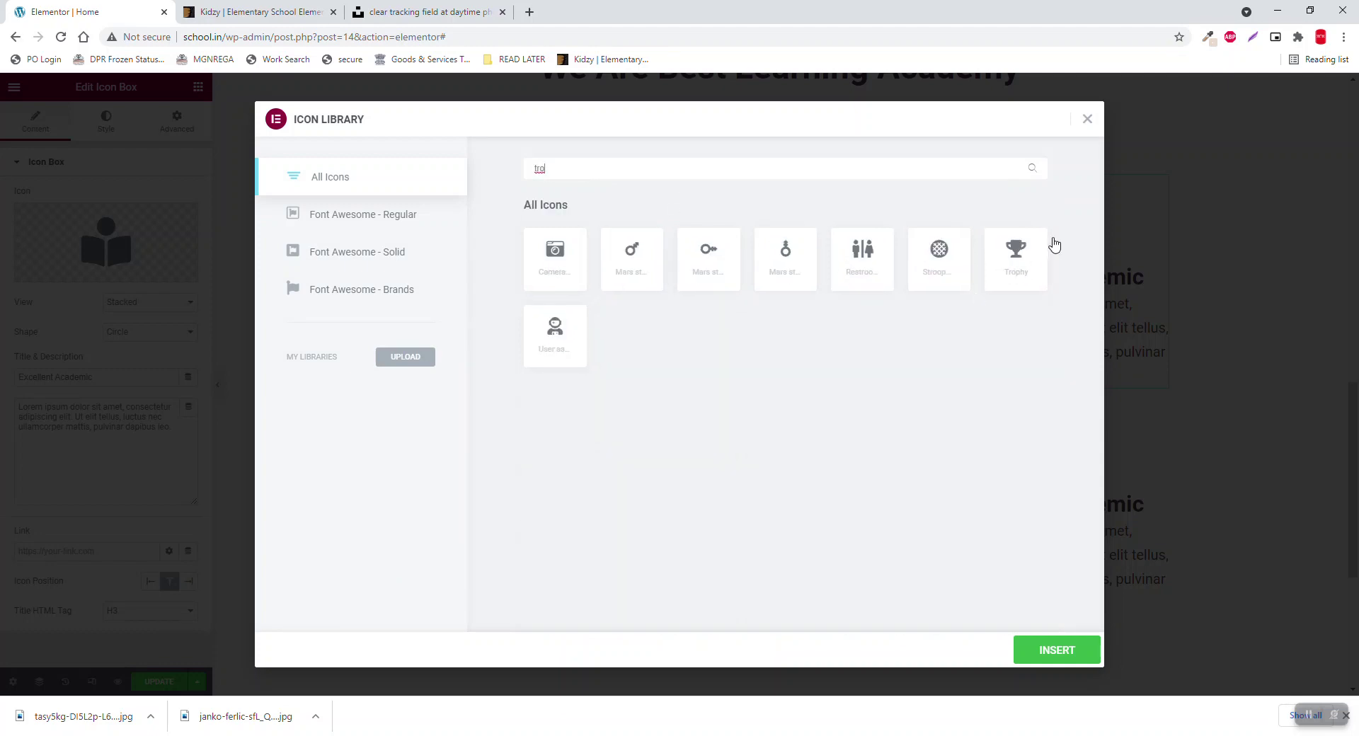
click(1024, 244)
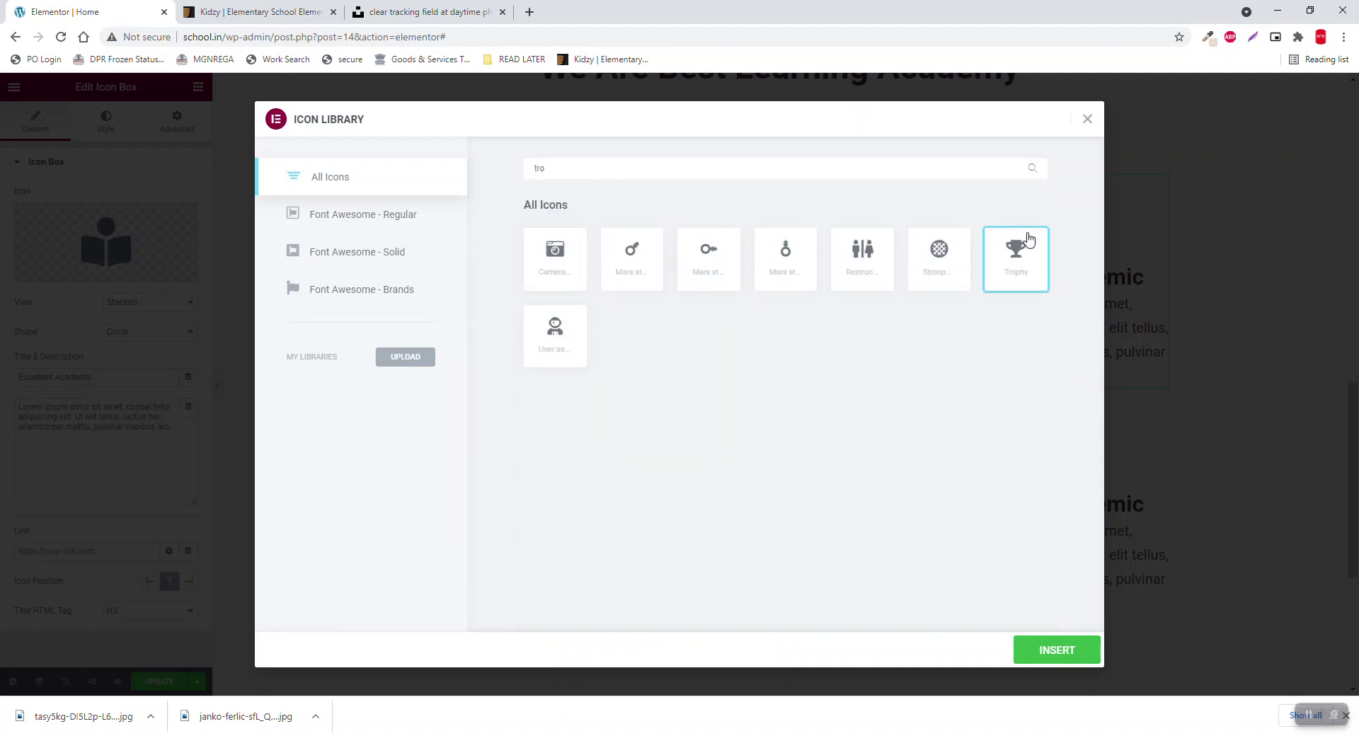
click(1043, 649)
click(122, 371)
drag(122, 372, 3, 296)
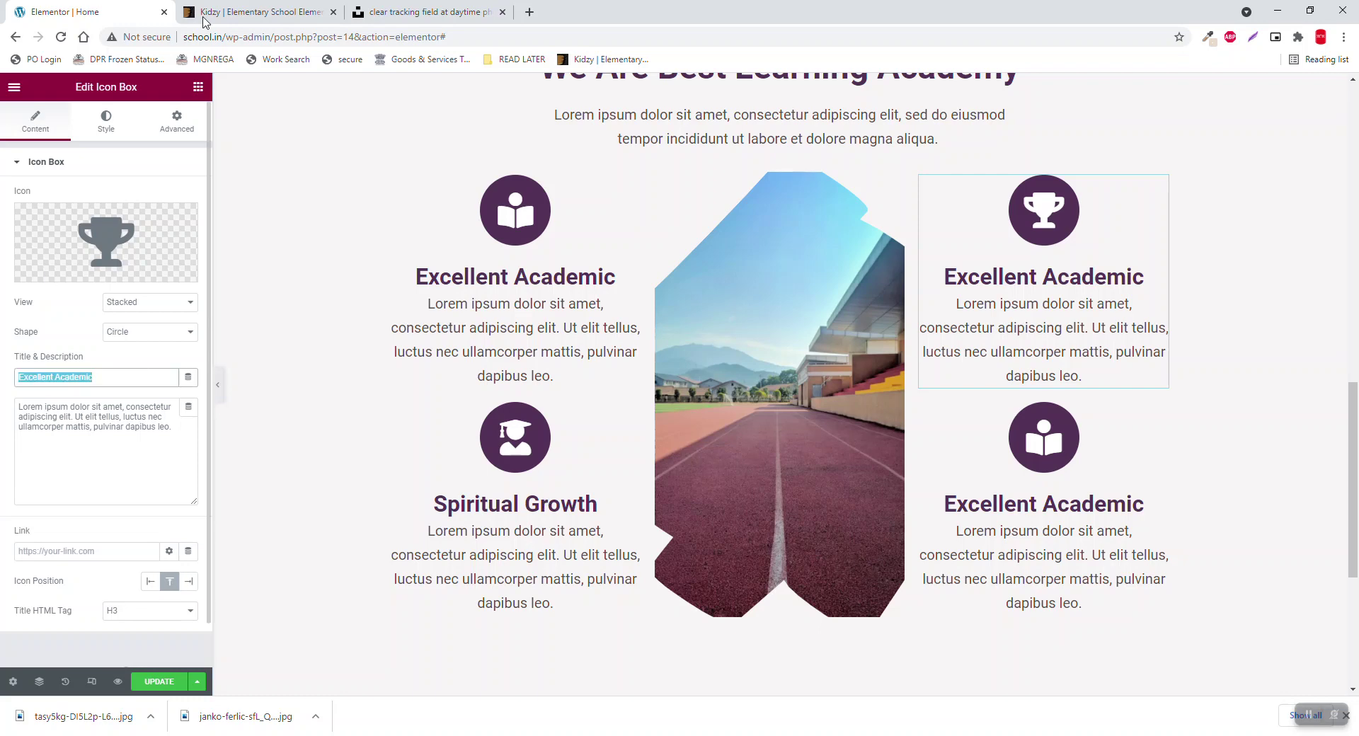
Step: Check the Kidzy demo and change the lower third-column icon box's icon to Brain, searching the library for "bra"
click(254, 8)
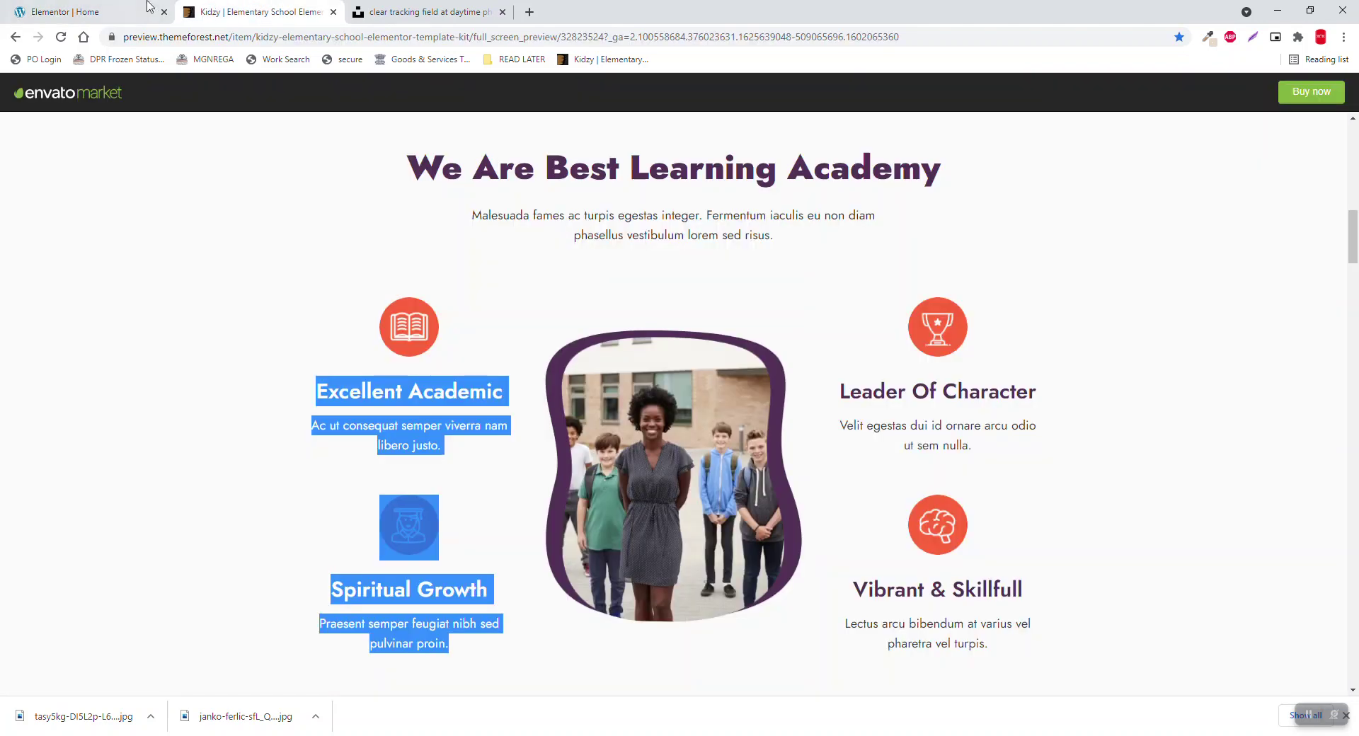
click(107, 12)
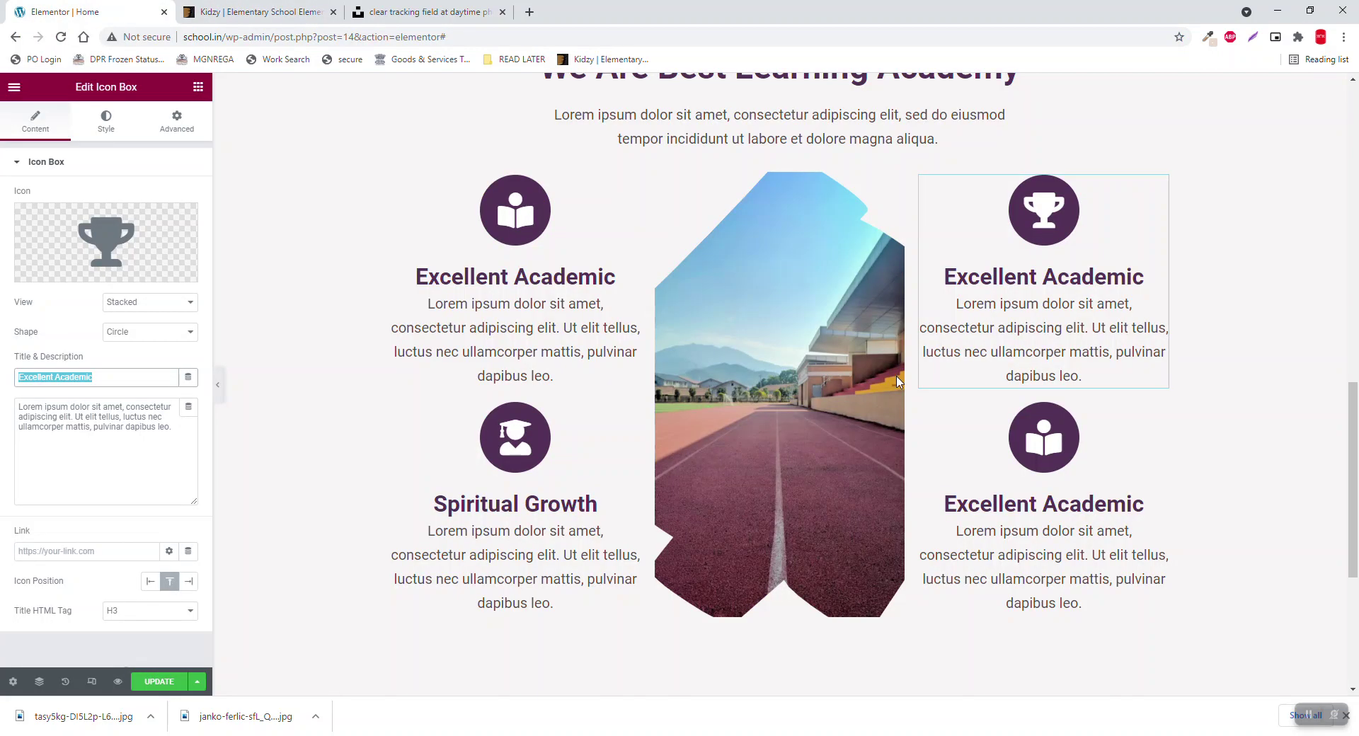
click(1160, 411)
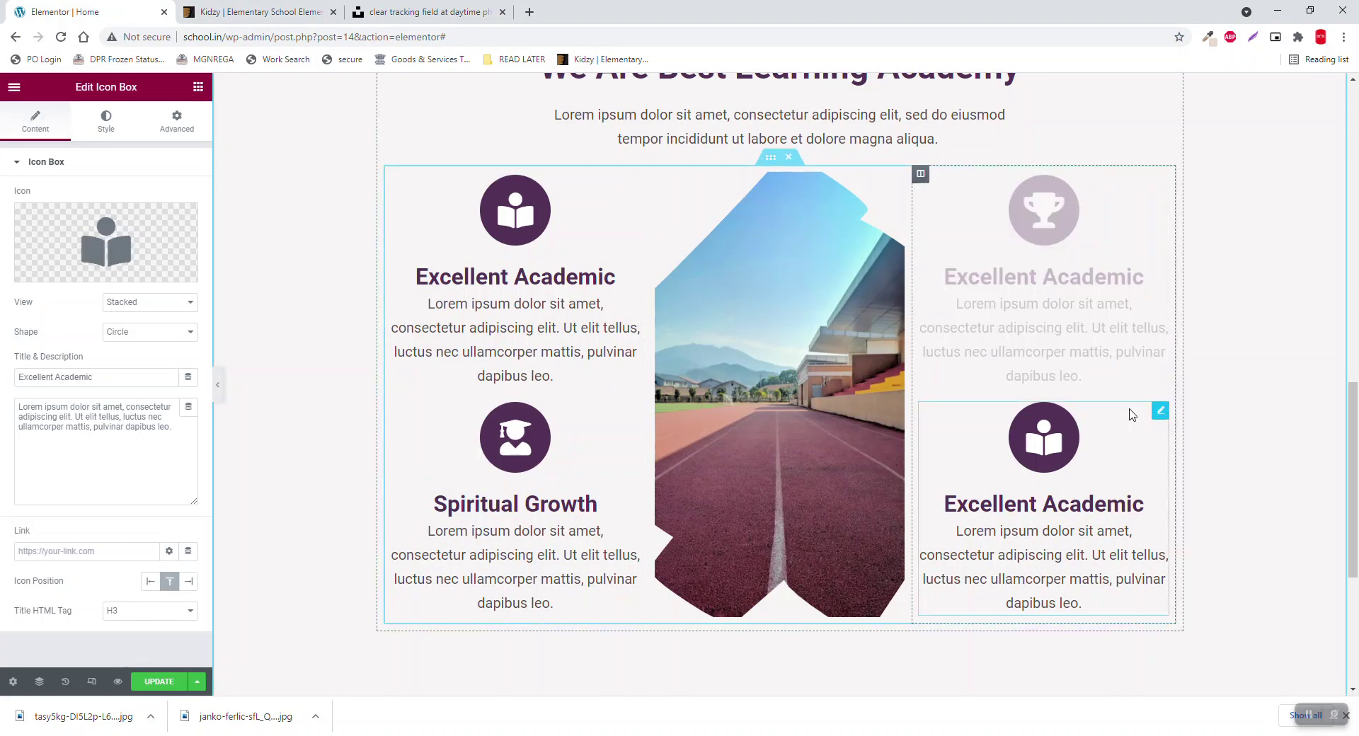
click(126, 244)
click(562, 160)
text(bra)
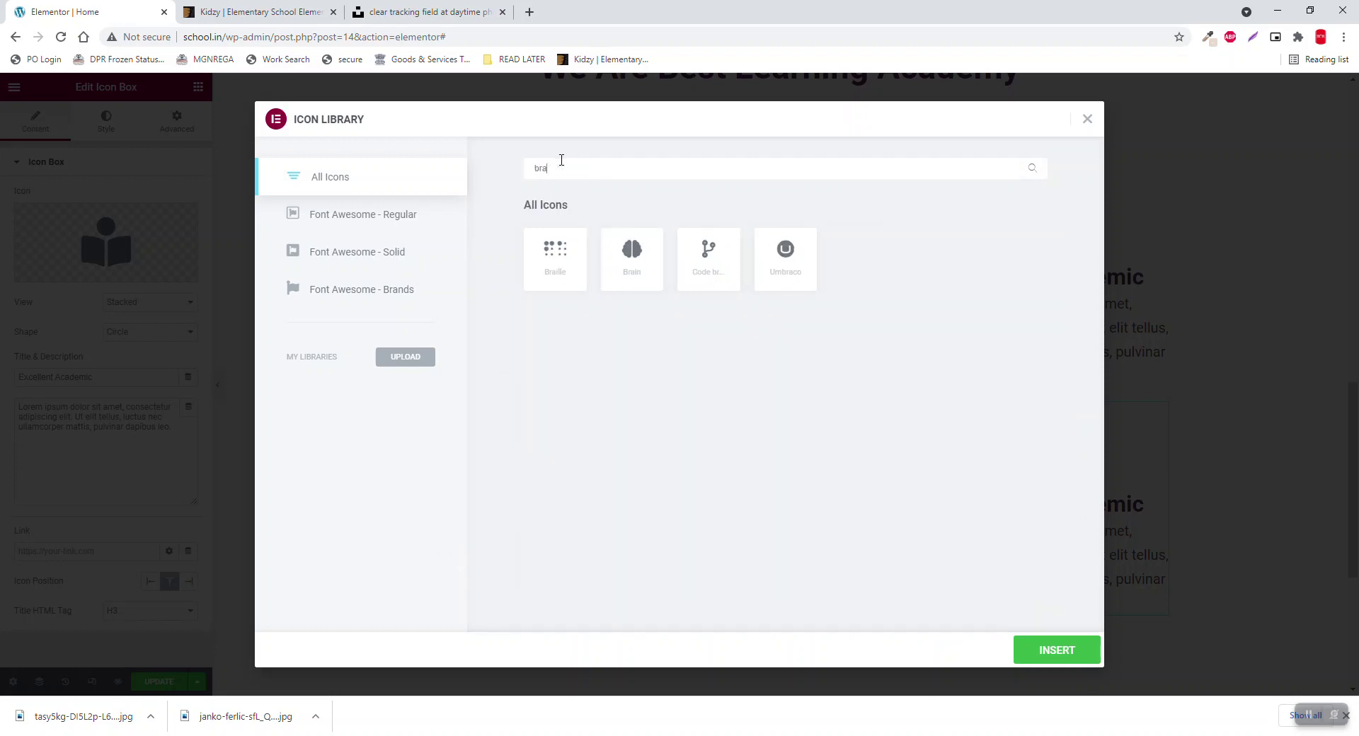
click(631, 256)
click(1055, 650)
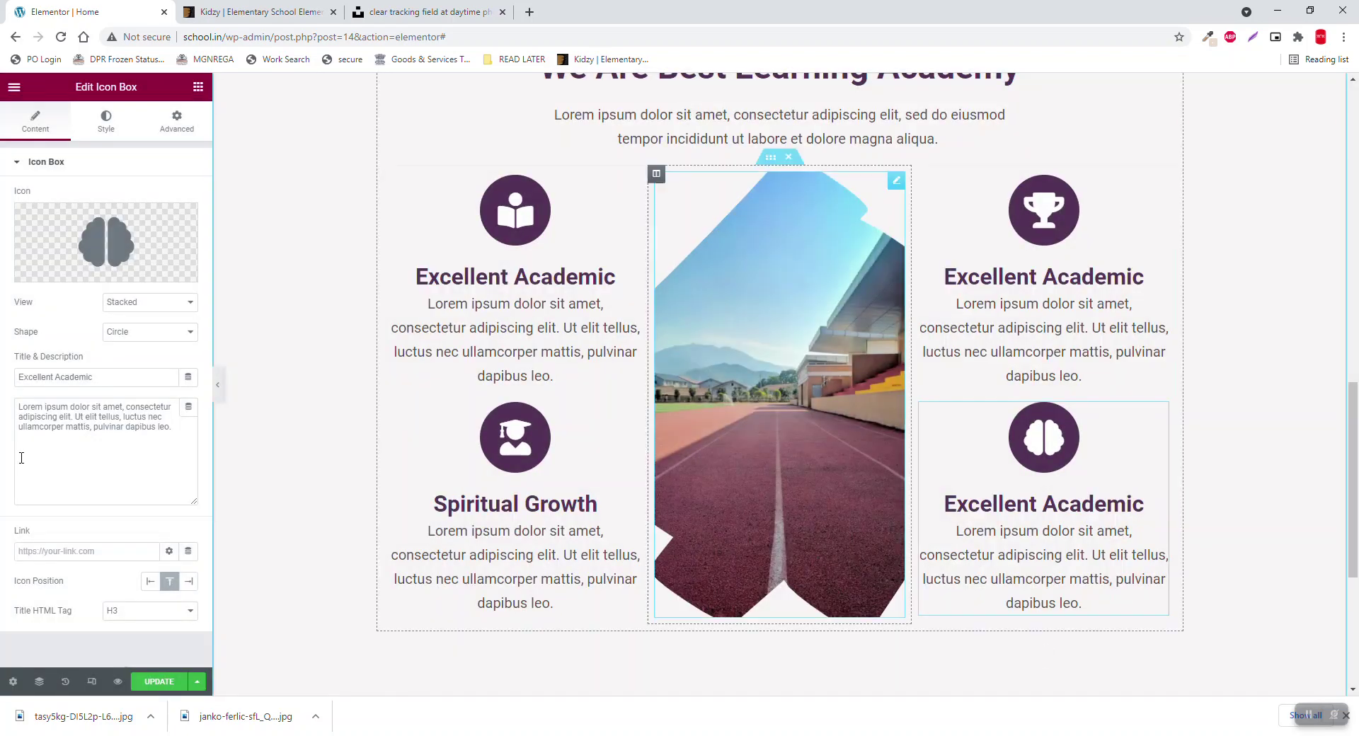
Step: Set the title of the brain icon box to "Life Skills"
drag(117, 378, 1, 233)
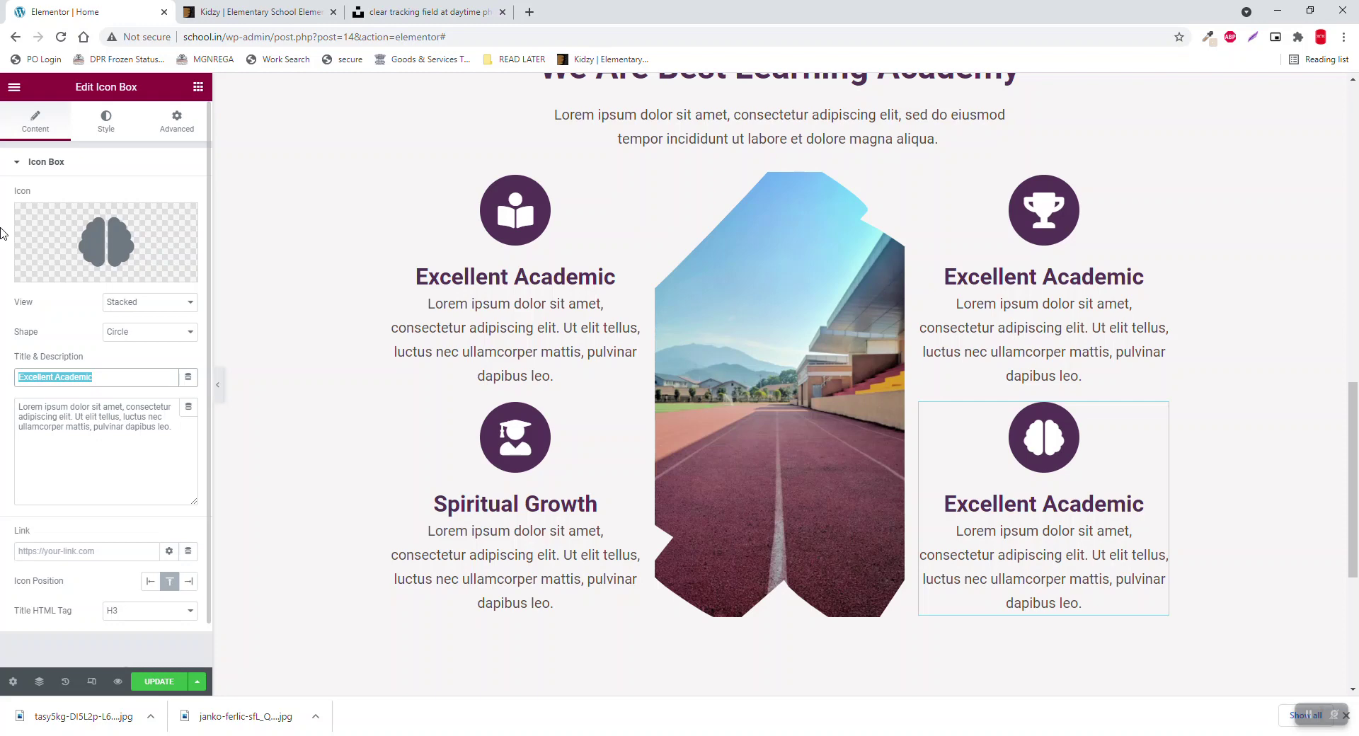
text(LIfe)
key(BackSpace)
key(BackSpace)
key(BackSpace)
key(BackSpace)
text(ife Skills)
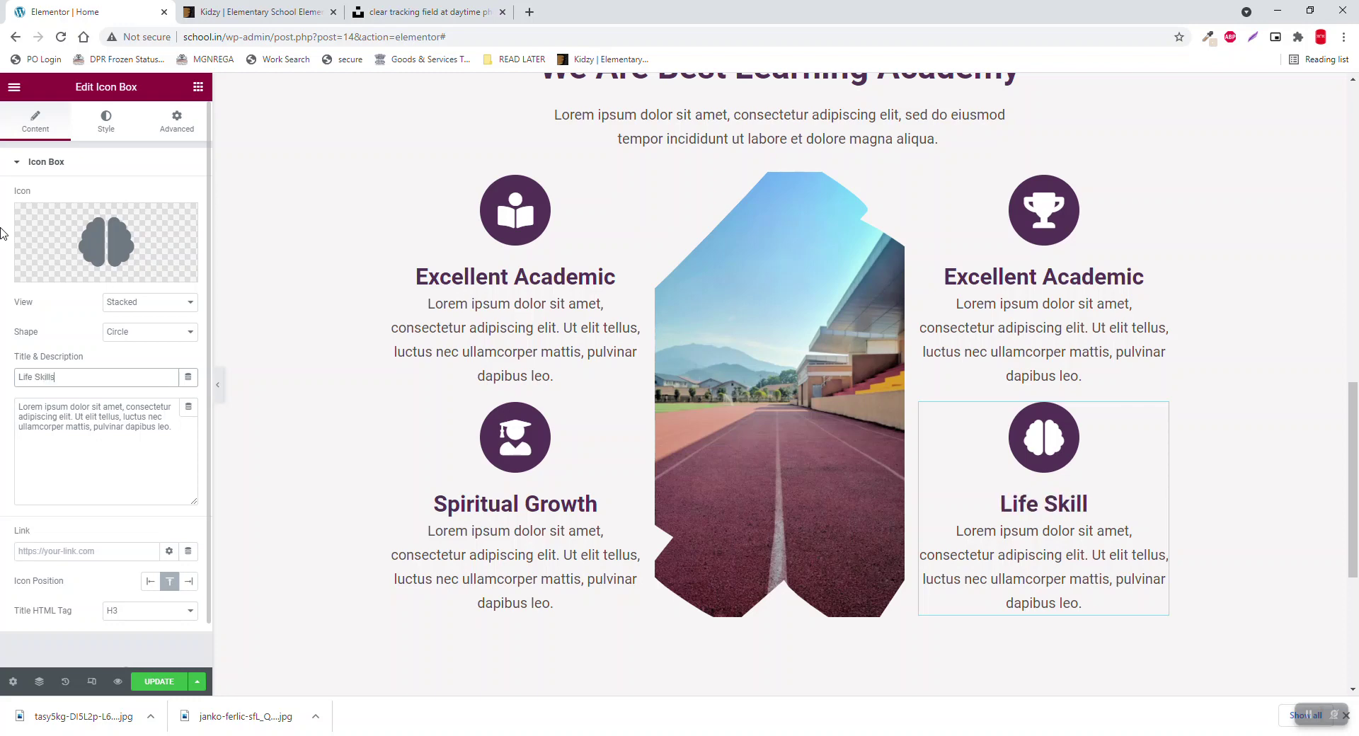
Step: Set the title of the trophy icon box to "Fitness"
click(1161, 186)
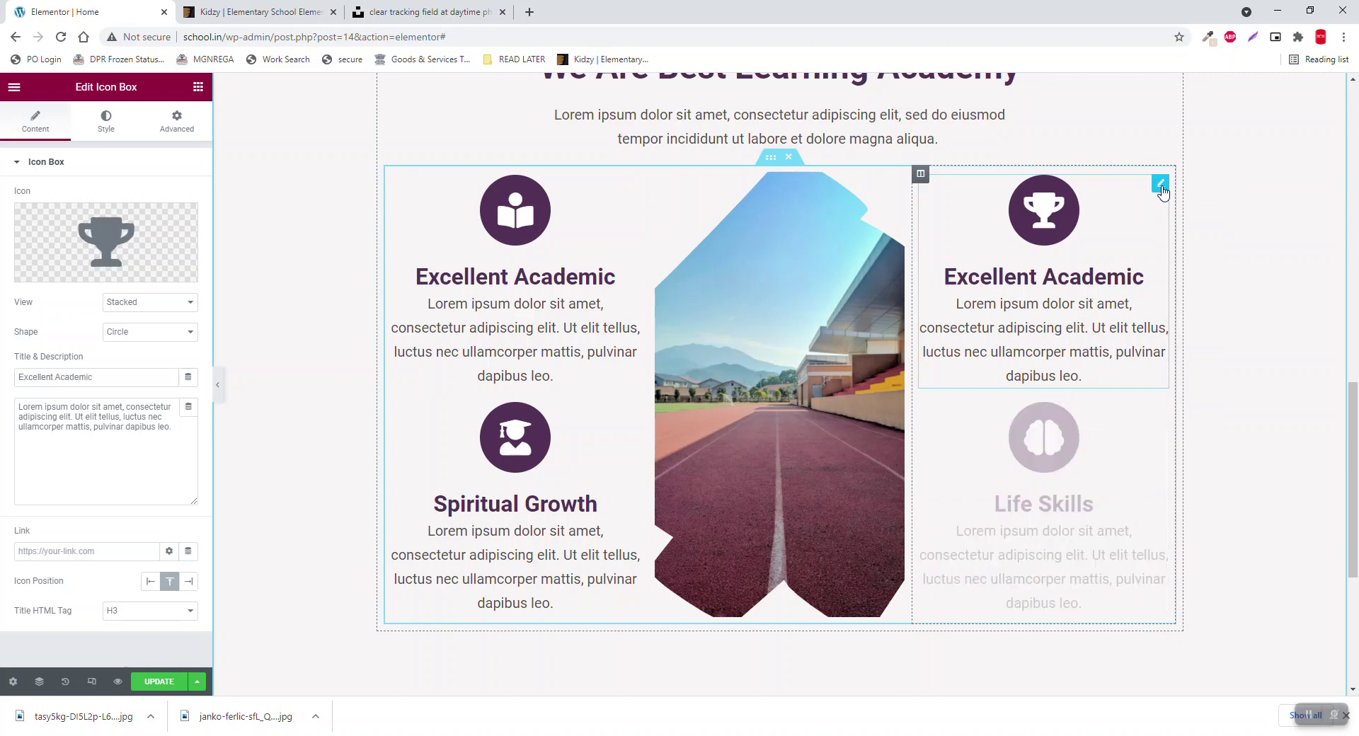
drag(116, 367, 4, 370)
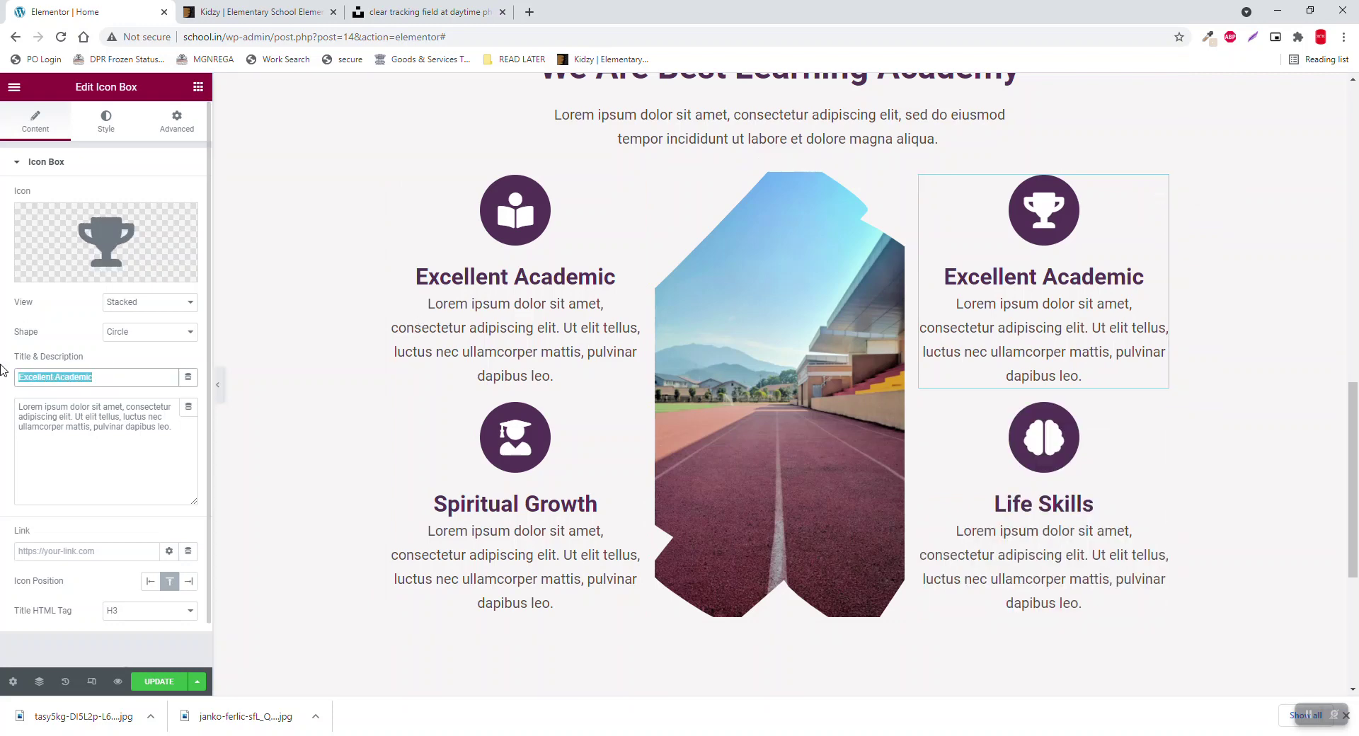
text(Fitness)
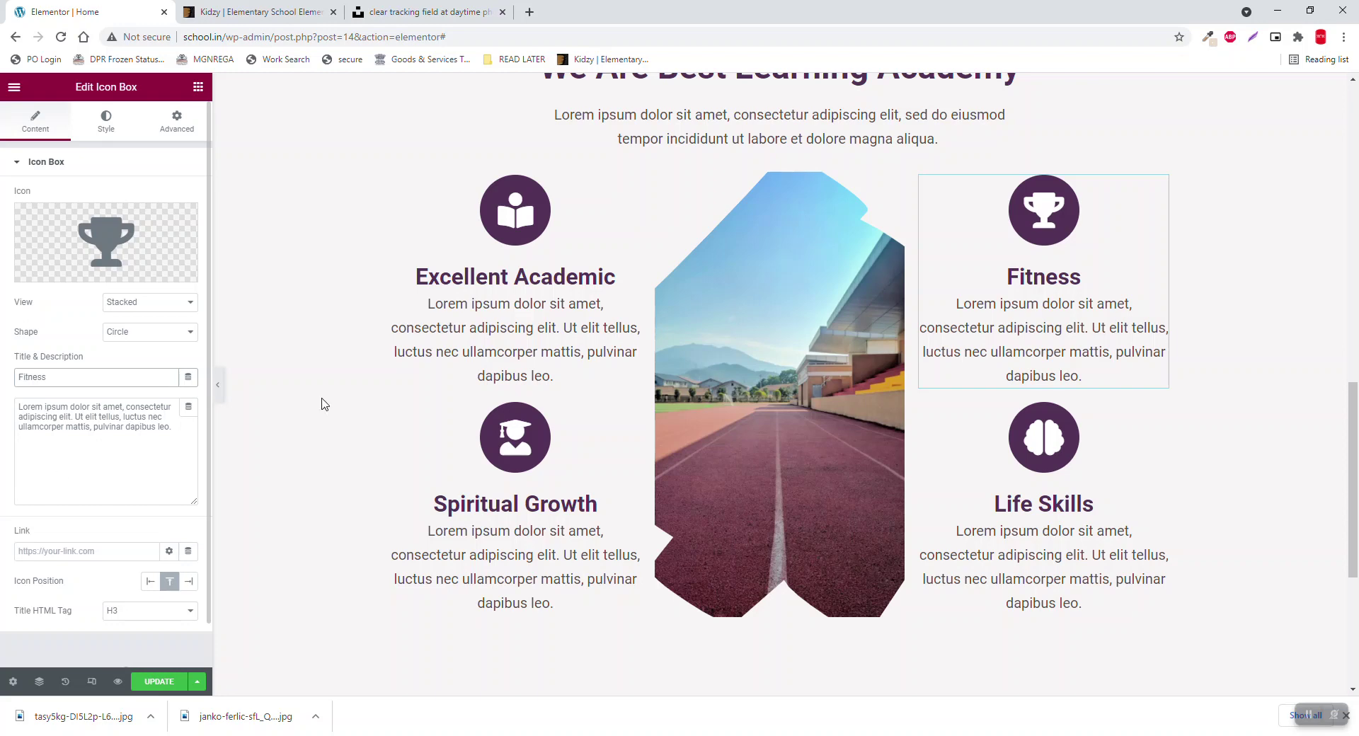
Step: Preview the academy section without the editing panel and set the top margin of its three-column inner section to 50 px with sides unlinked
click(219, 384)
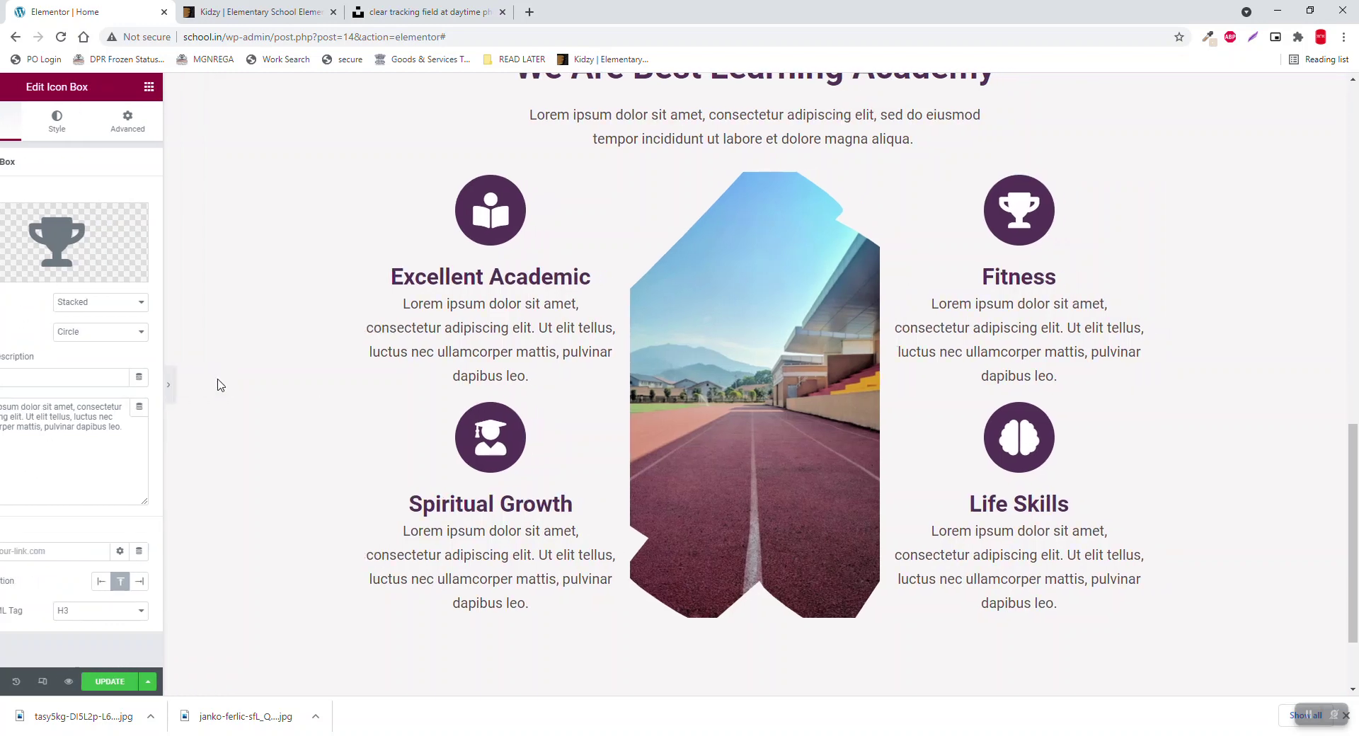
scroll(215, 394, down, 2)
scroll(215, 395, up, 5)
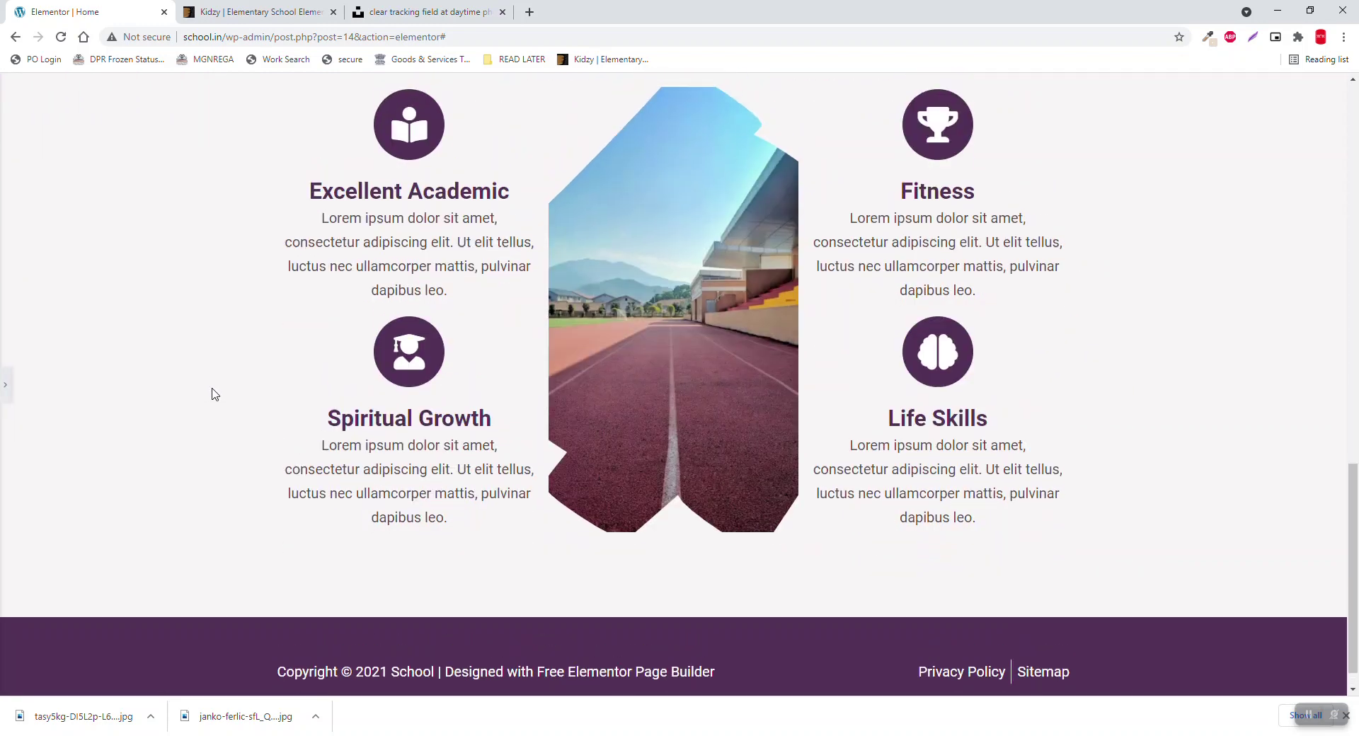
scroll(216, 394, down, 3)
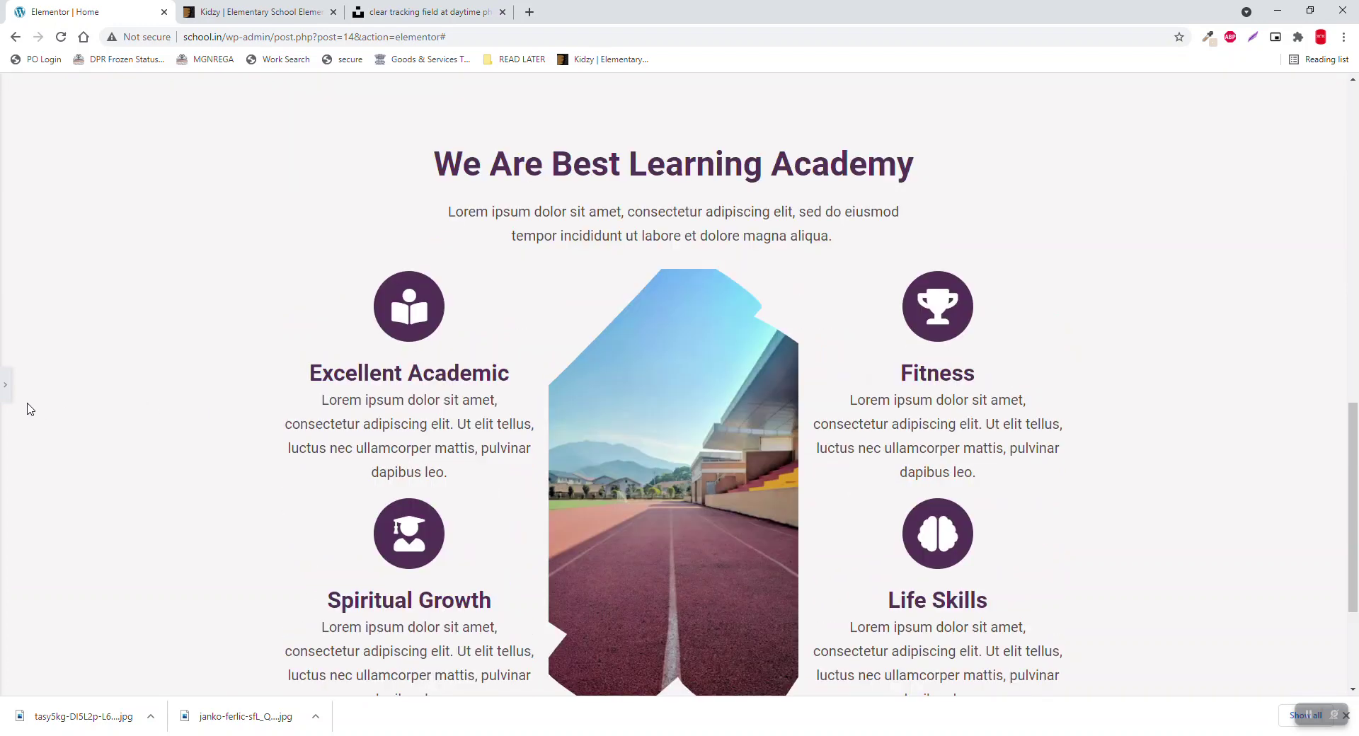
key(ctrl+p)
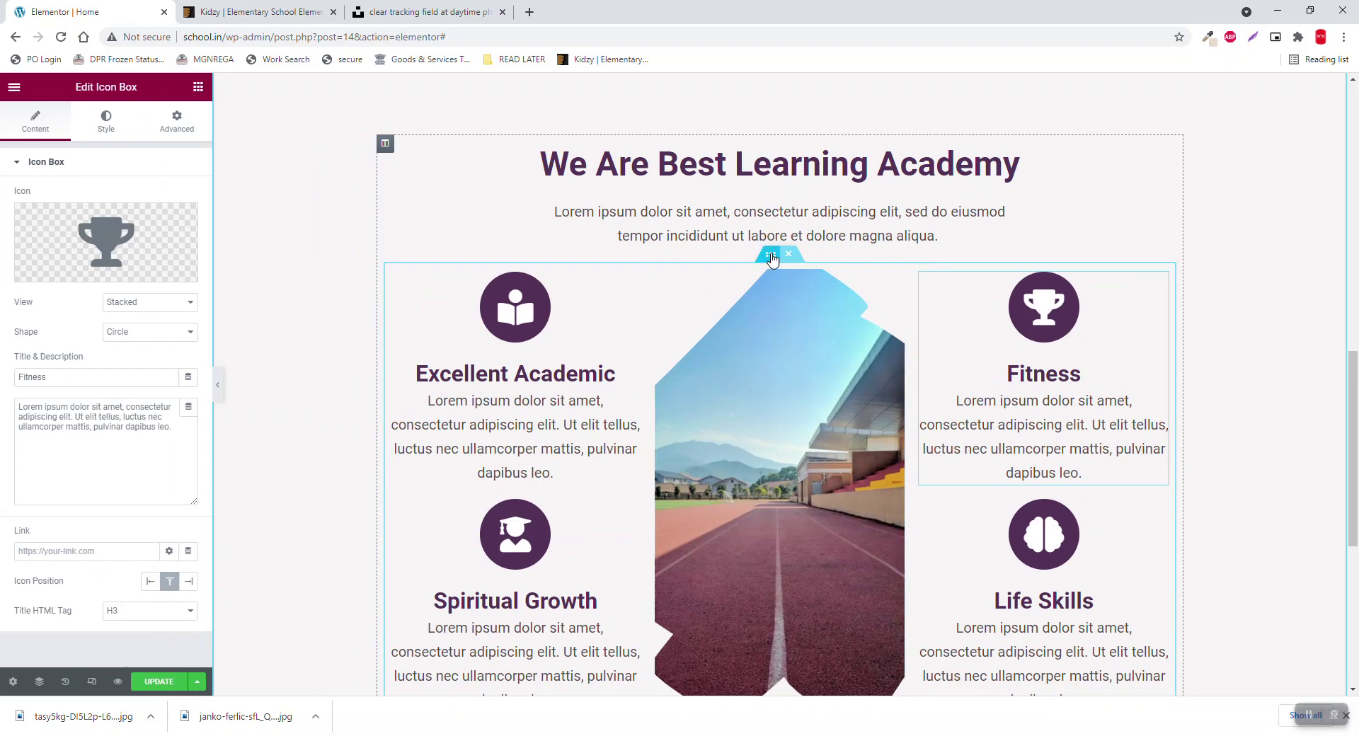
click(771, 256)
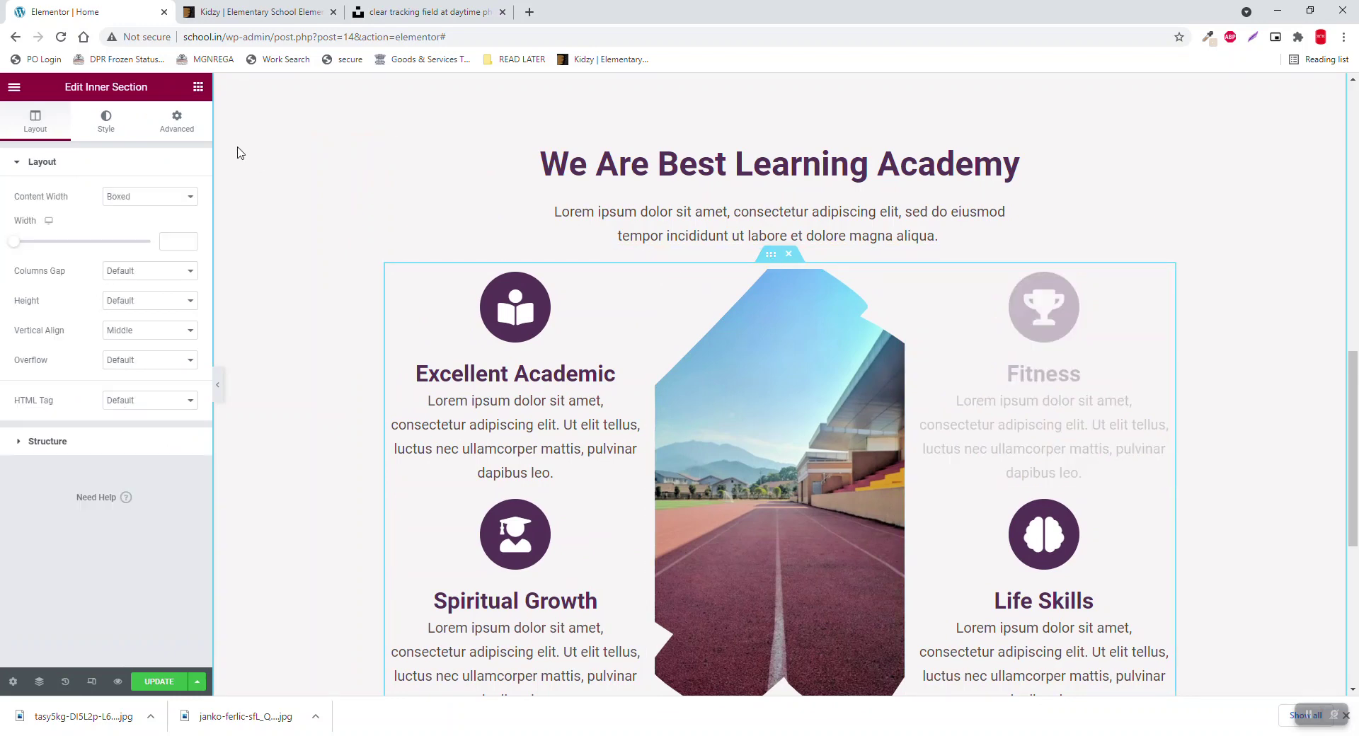
click(197, 136)
click(180, 213)
click(28, 214)
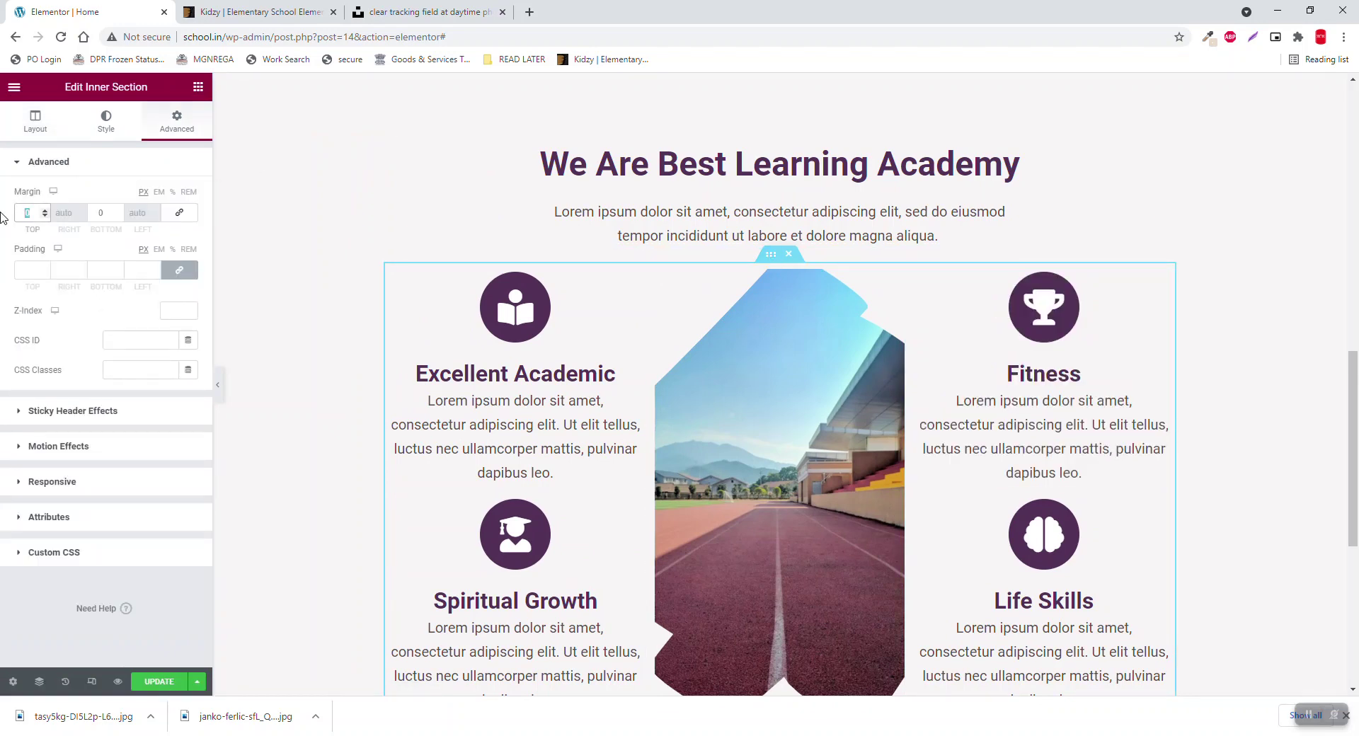
text(50)
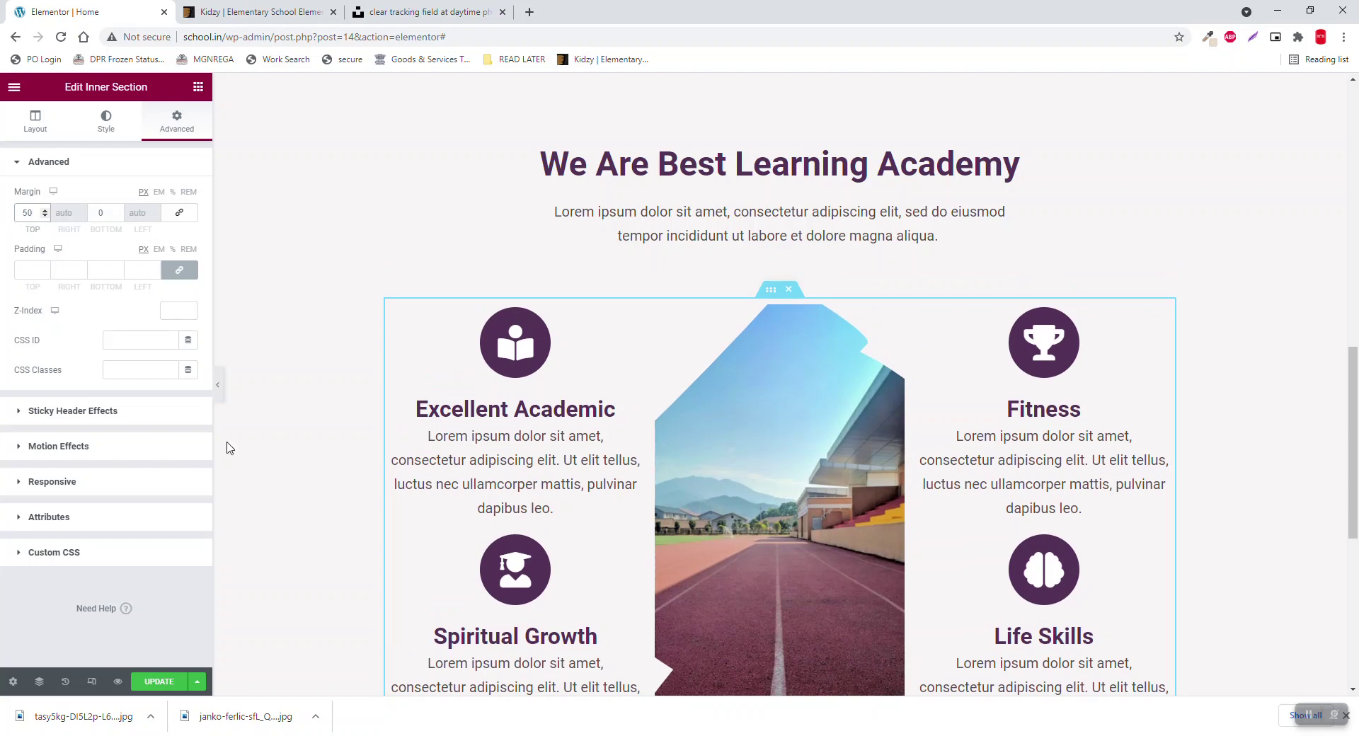
Step: Review the full Home page without the editing panel, from the hero and counters to the academy section and footer
click(218, 384)
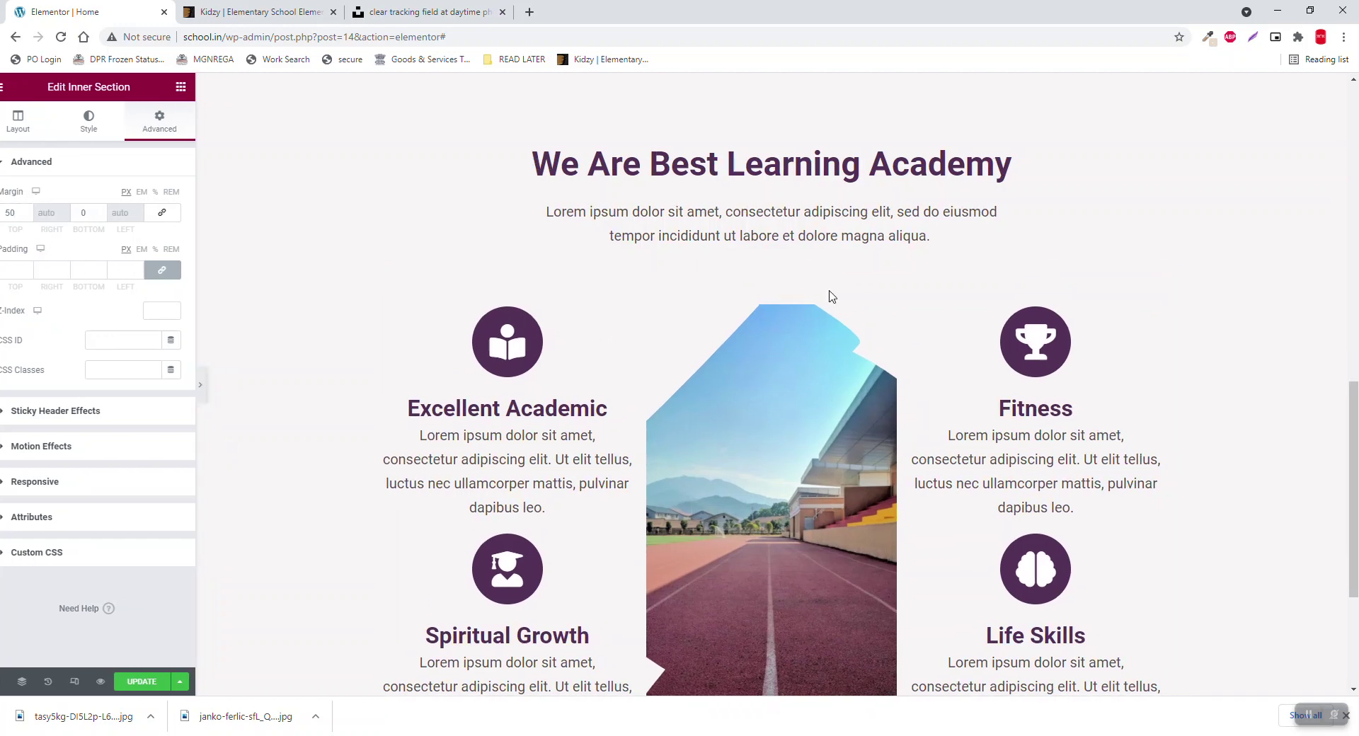
scroll(708, 290, down, 5)
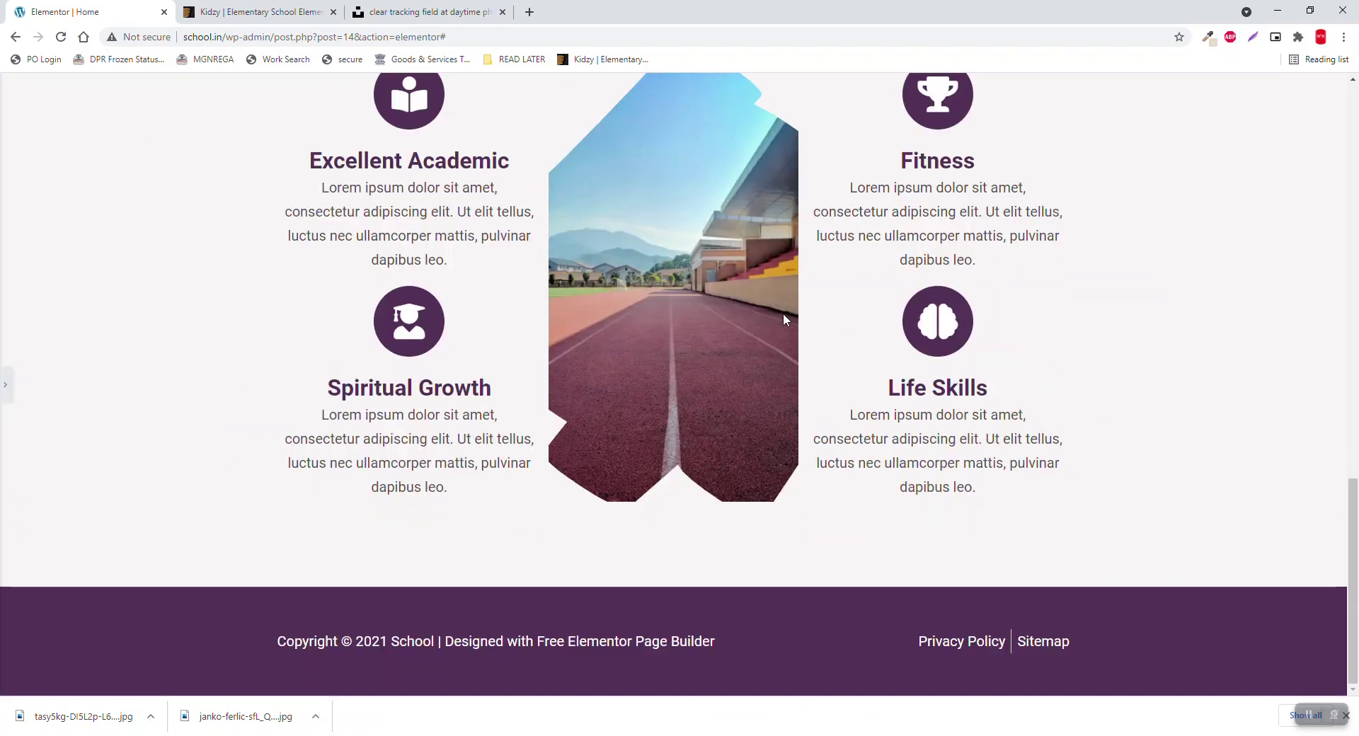
scroll(784, 312, up, 11)
scroll(780, 314, down, 4)
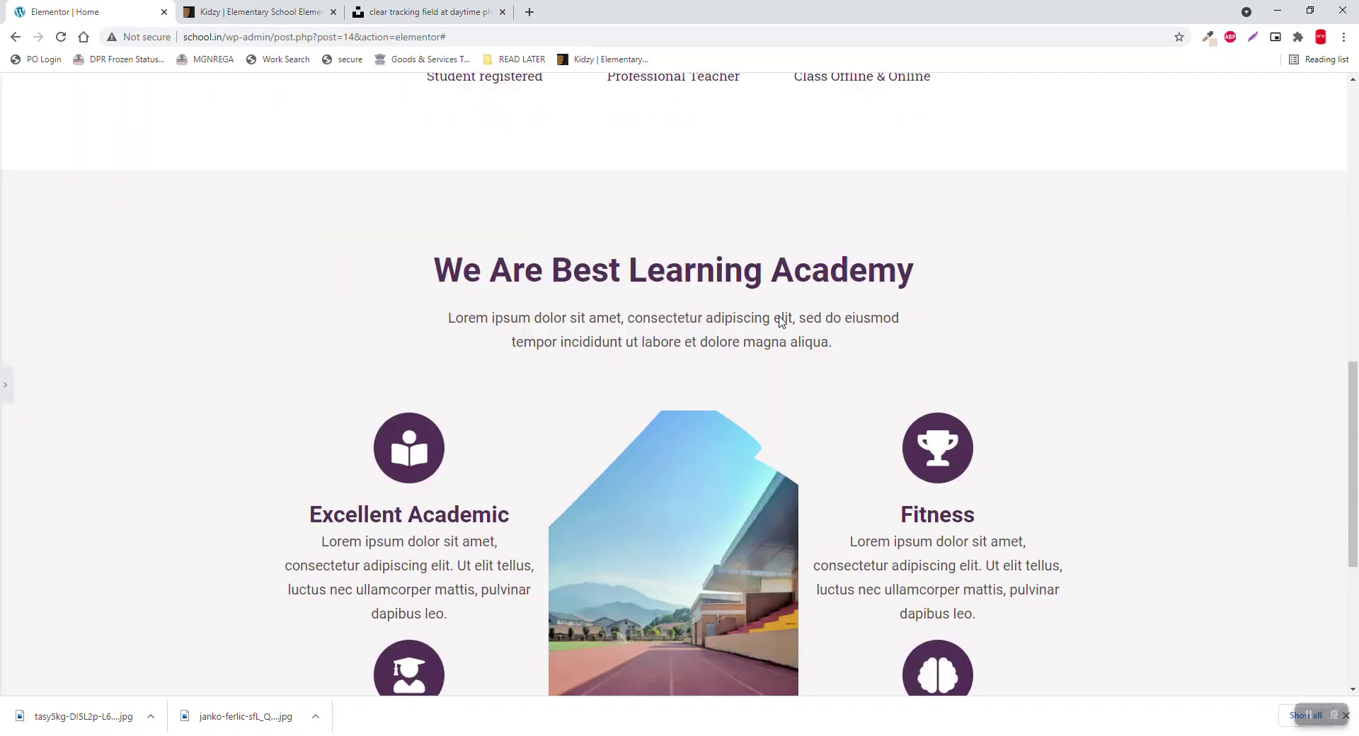
scroll(780, 317, up, 3)
scroll(780, 317, up, 8)
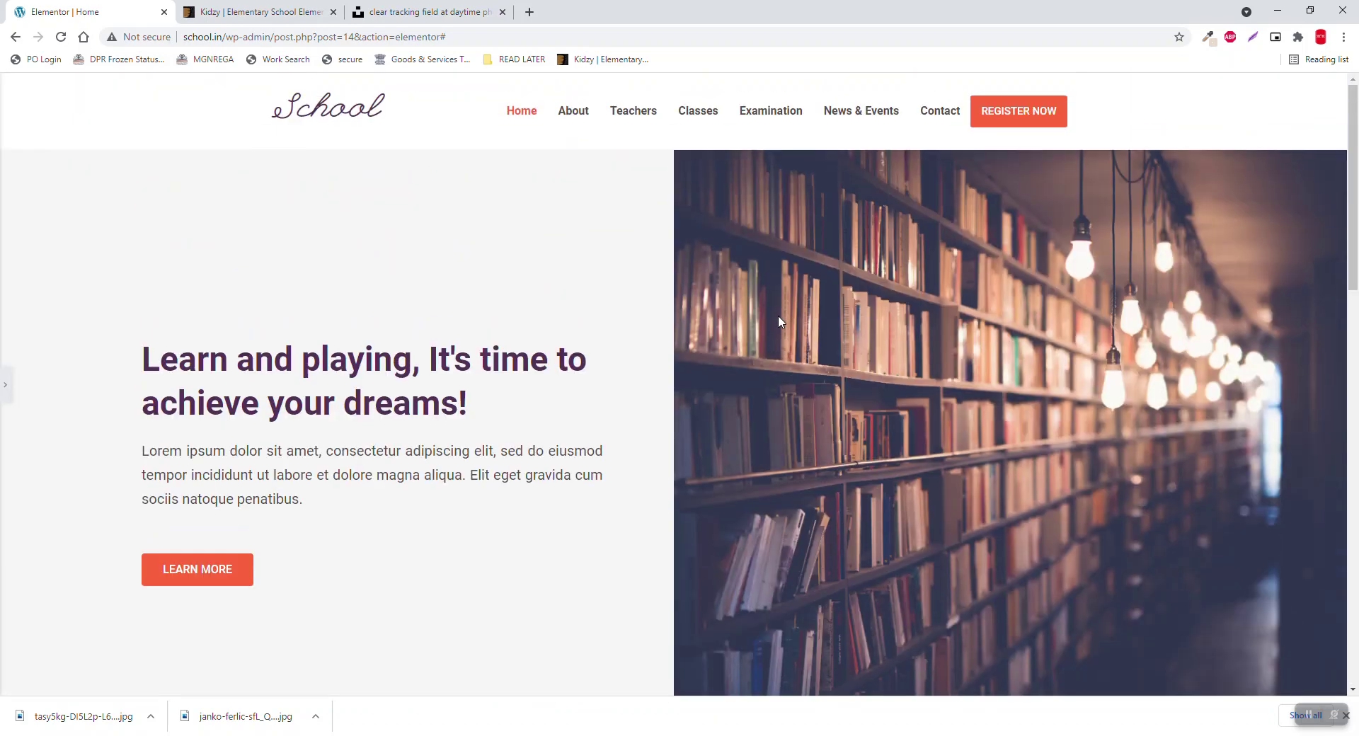
scroll(779, 321, down, 4)
scroll(778, 321, up, 4)
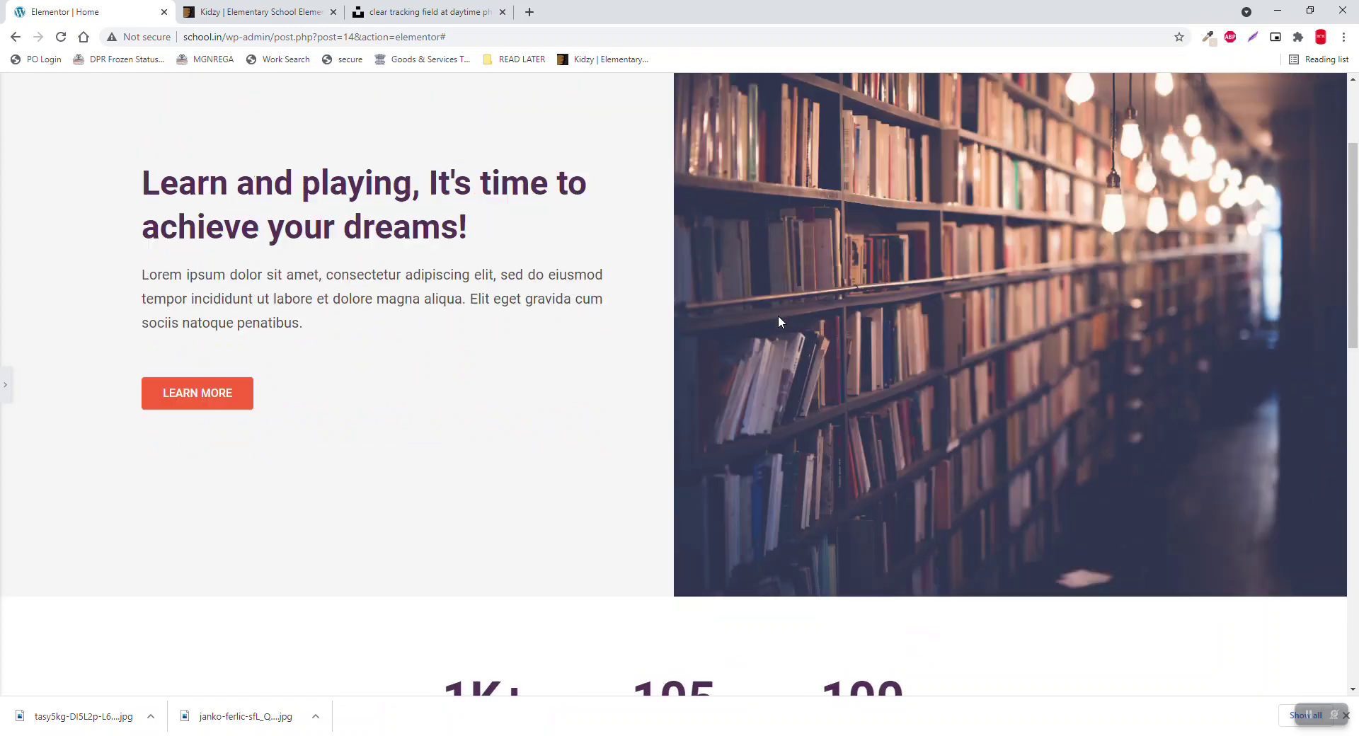
scroll(778, 322, down, 9)
scroll(780, 322, down, 8)
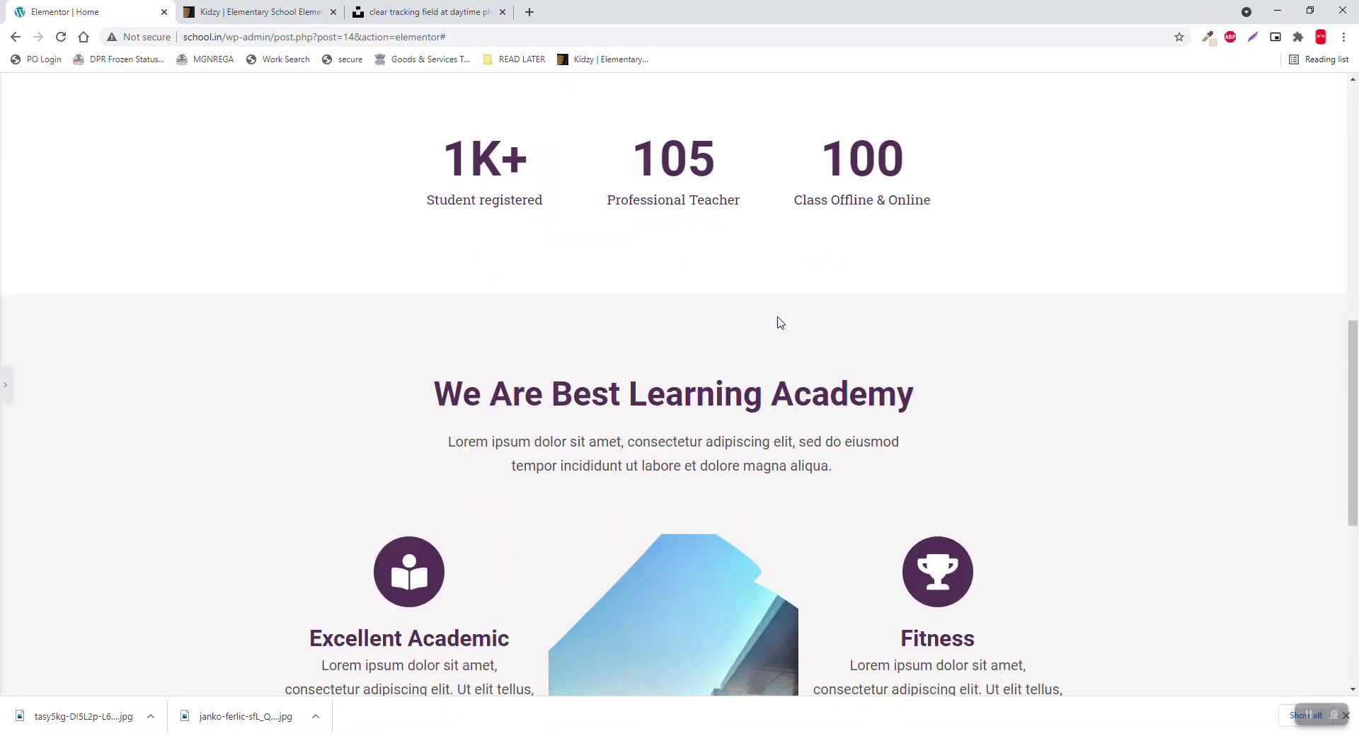
scroll(780, 323, up, 4)
scroll(780, 323, down, 2)
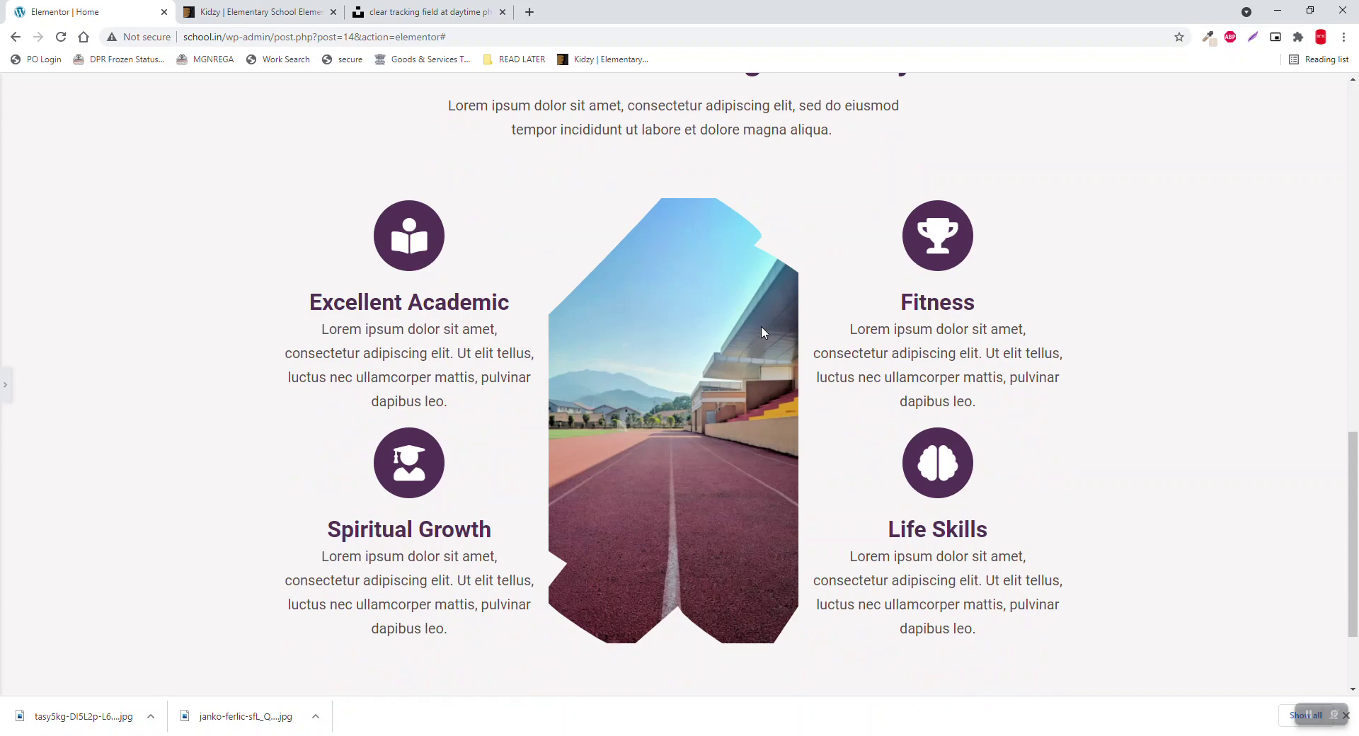
scroll(761, 327, up, 10)
scroll(763, 331, up, 4)
scroll(763, 331, down, 5)
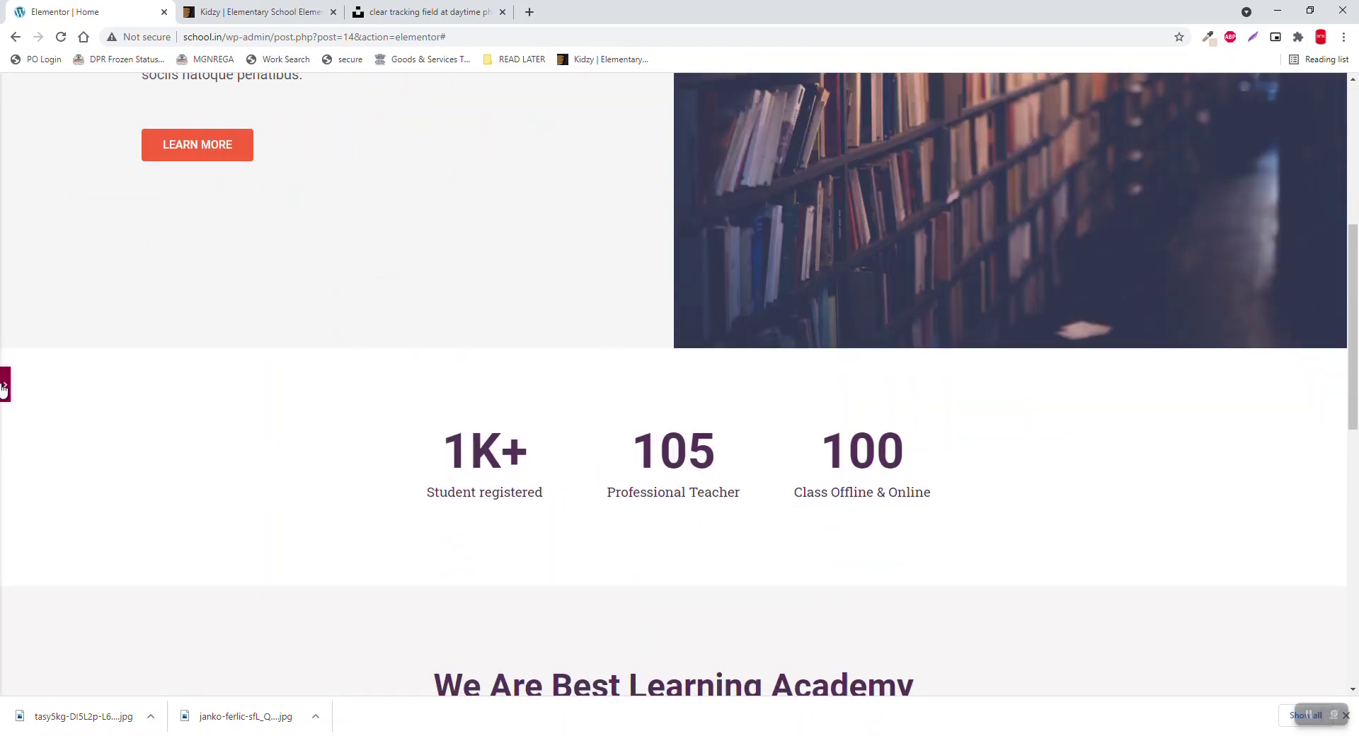
Step: Restore the editing panel and save the updated Home page
click(5, 385)
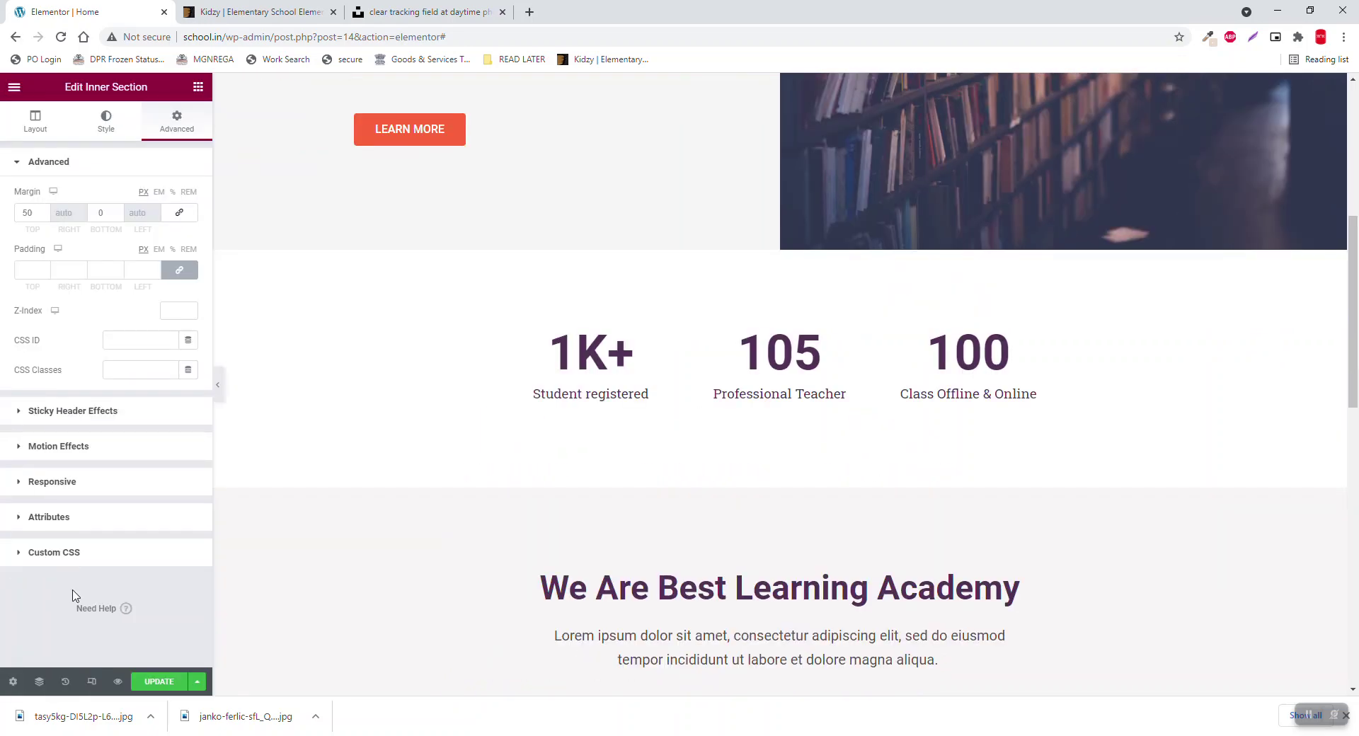
click(164, 682)
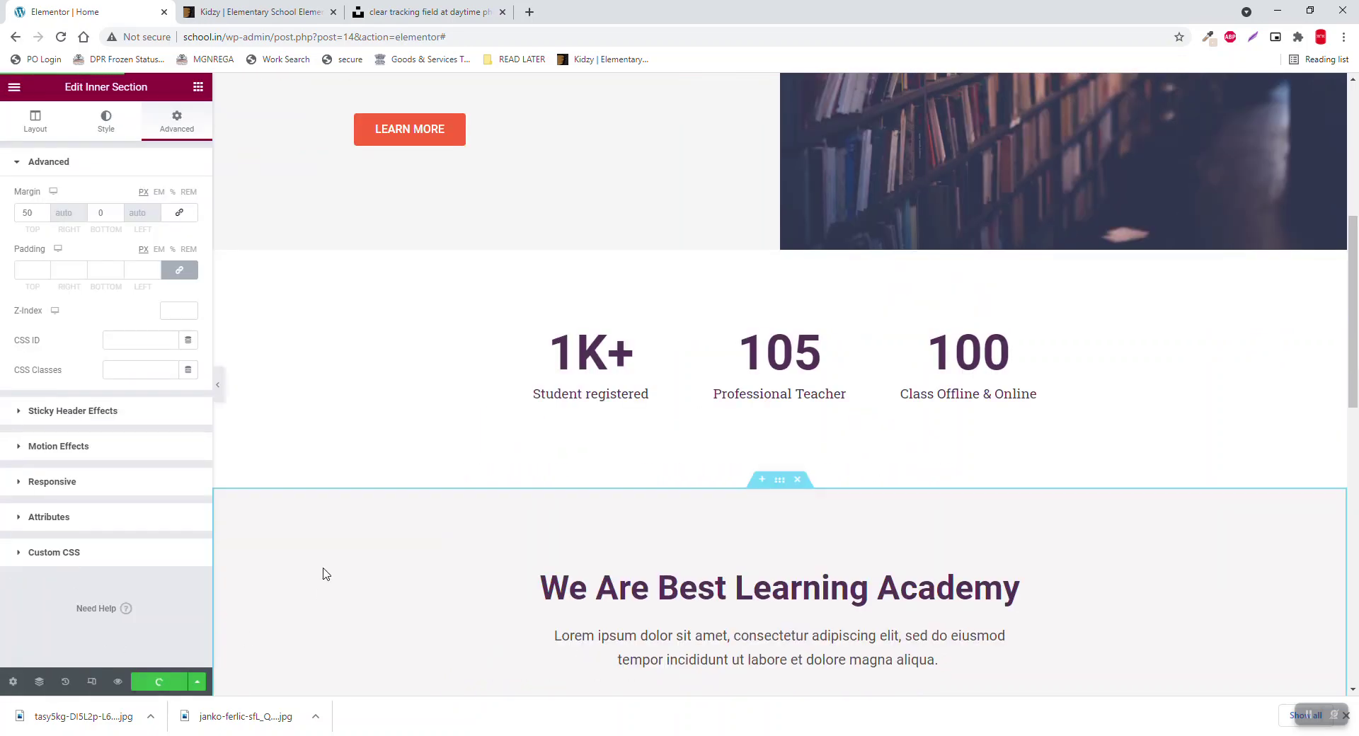